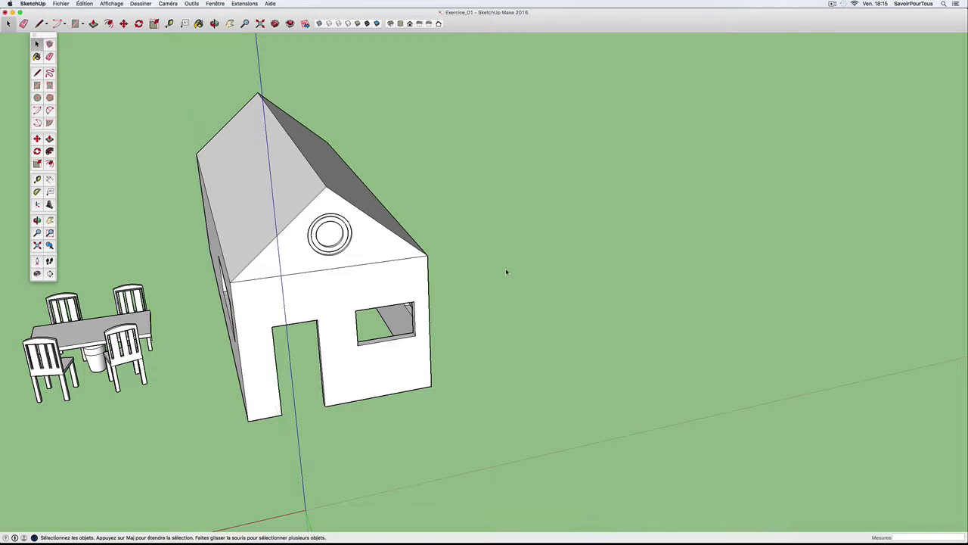
# Draw a rectangle on the ground right of the house and pull it up into a box
pyautogui.moveTo(505, 268)
pyautogui.mouseDown()
pyautogui.moveTo(385, 288)
pyautogui.moveTo(421, 302)
pyautogui.mouseUp()
pyautogui.press('space')
pyautogui.moveTo(415, 305)
pyautogui.mouseDown(button='middle')
pyautogui.moveTo(429, 327)
pyautogui.moveTo(537, 293)
pyautogui.moveTo(568, 303)
pyautogui.moveTo(482, 313)
pyautogui.moveTo(499, 317)
pyautogui.moveTo(403, 309)
pyautogui.moveTo(467, 320)
pyautogui.moveTo(461, 304)
pyautogui.moveTo(415, 301)
pyautogui.moveTo(566, 309)
pyautogui.moveTo(592, 333)
pyautogui.moveTo(441, 349)
pyautogui.moveTo(525, 326)
pyautogui.mouseUp(button='middle')
pyautogui.press('space')
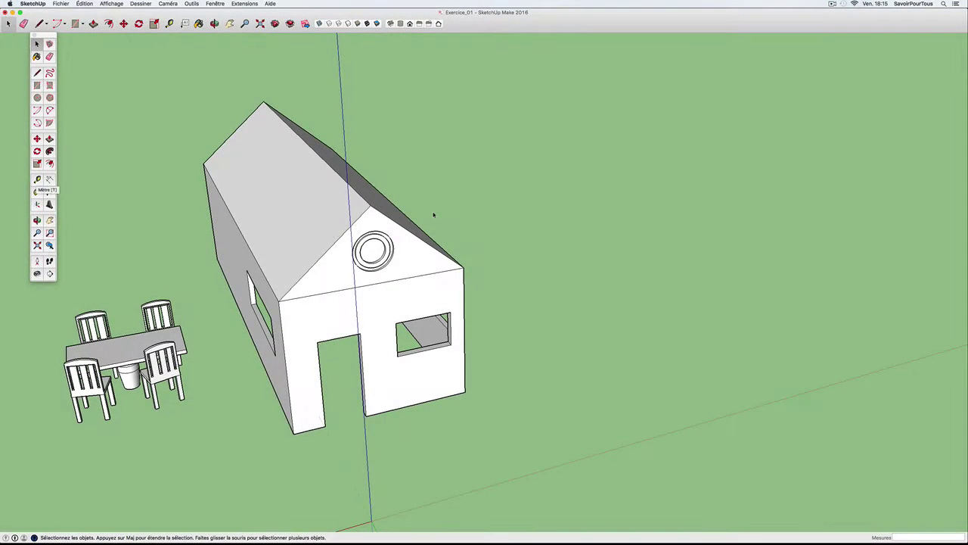
pyautogui.moveTo(689, 238); pyautogui.dragTo(524, 260, button='middle')
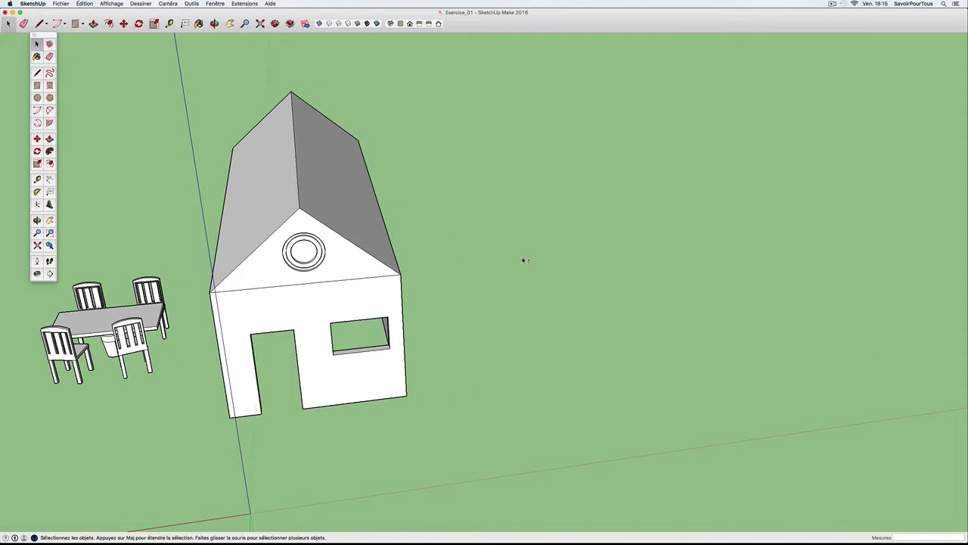
pyautogui.press('r')
pyautogui.click(547, 294)
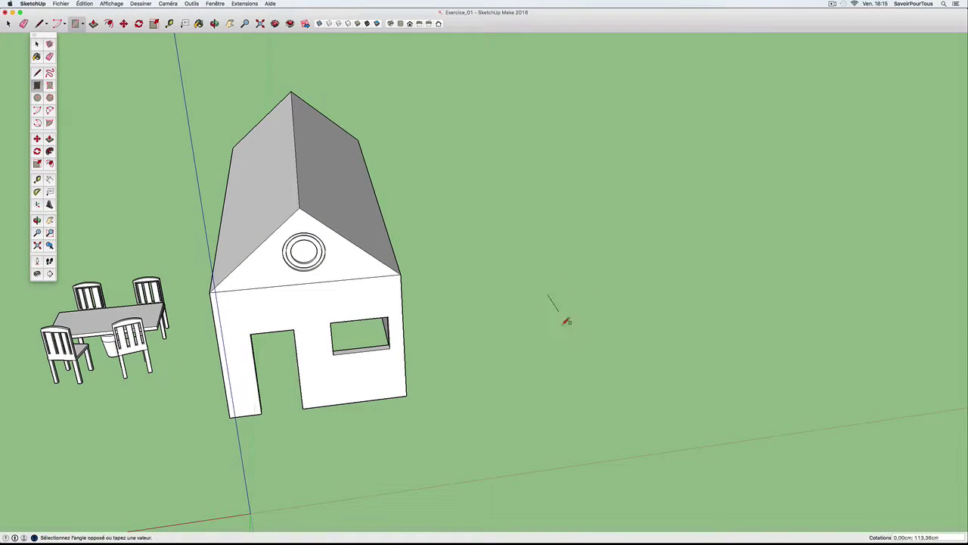
pyautogui.click(713, 349)
pyautogui.press('p')
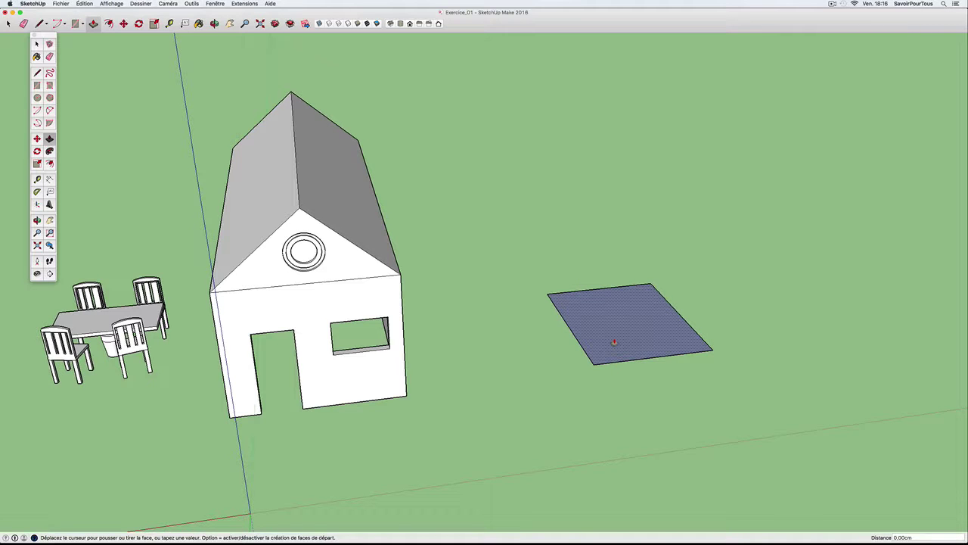
pyautogui.click(618, 336)
pyautogui.click(624, 257)
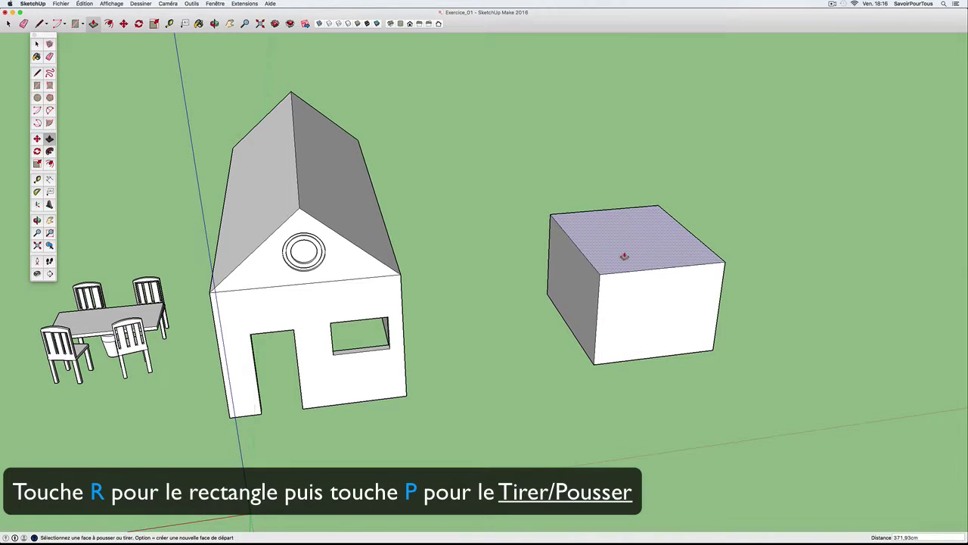
# Push the box's front face back to thin it into an upright wall slab
pyautogui.moveTo(624, 258)
pyautogui.mouseDown(button='middle')
pyautogui.moveTo(648, 296)
pyautogui.moveTo(593, 305)
pyautogui.mouseUp(button='middle')
pyautogui.moveTo(674, 328)
pyautogui.mouseDown(button='middle')
pyautogui.moveTo(583, 304)
pyautogui.moveTo(588, 335)
pyautogui.moveTo(540, 320)
pyautogui.moveTo(607, 331)
pyautogui.moveTo(613, 357)
pyautogui.moveTo(484, 328)
pyautogui.moveTo(419, 328)
pyautogui.mouseUp(button='middle')
pyautogui.press('p')
pyautogui.click(444, 334)
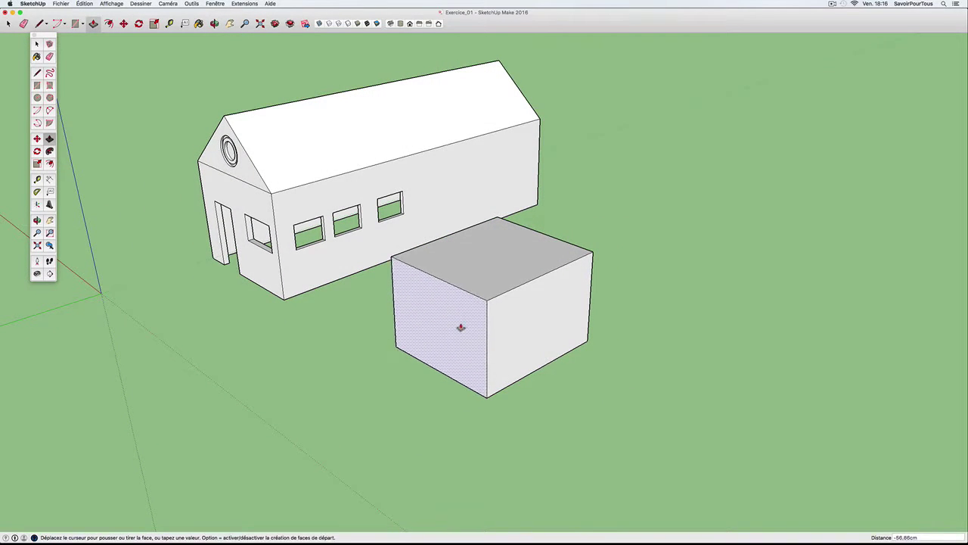
pyautogui.click(544, 281)
pyautogui.moveTo(579, 283); pyautogui.dragTo(615, 264, button='middle')
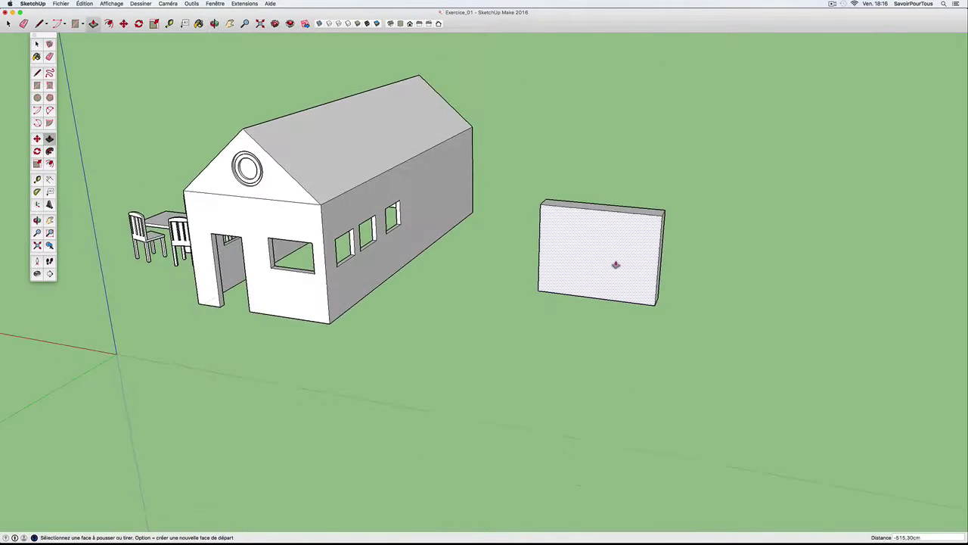
pyautogui.scroll(3, 616, 261)
# Draw a rectangle on the slab's front face and push it right through the wall
pyautogui.press('r')
pyautogui.click(551, 215)
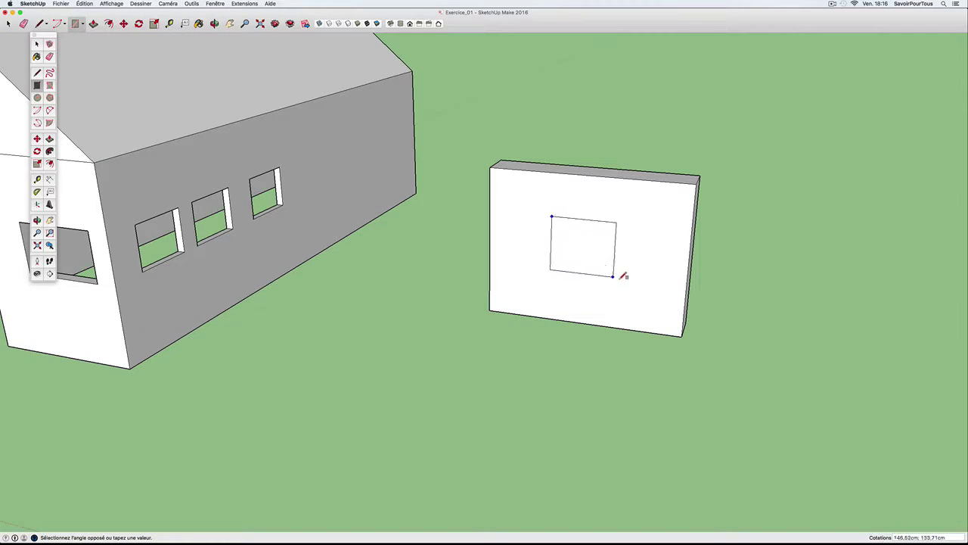
pyautogui.click(639, 279)
pyautogui.moveTo(628, 248)
pyautogui.mouseDown(button='middle')
pyautogui.moveTo(544, 281)
pyautogui.moveTo(594, 288)
pyautogui.mouseUp(button='middle')
pyautogui.scroll(3, 590, 288)
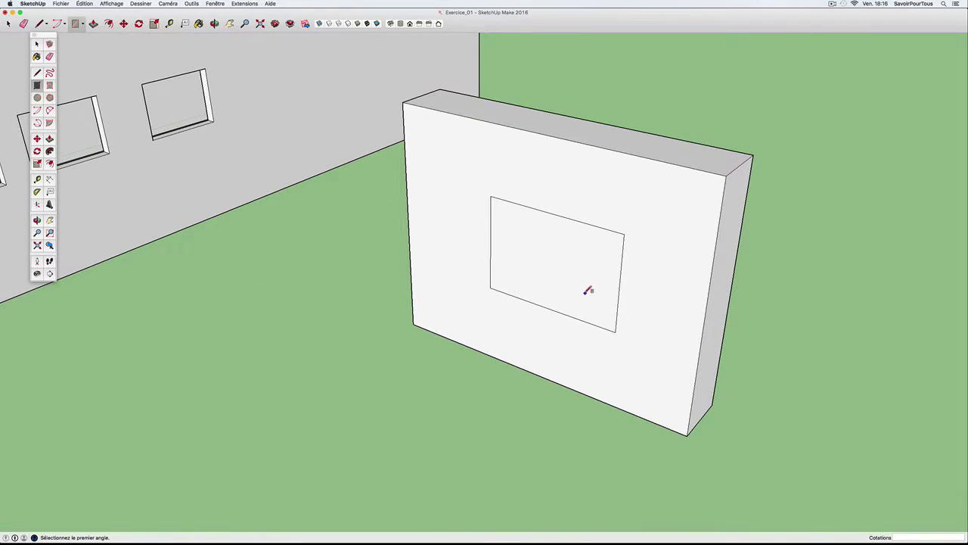
pyautogui.press('p')
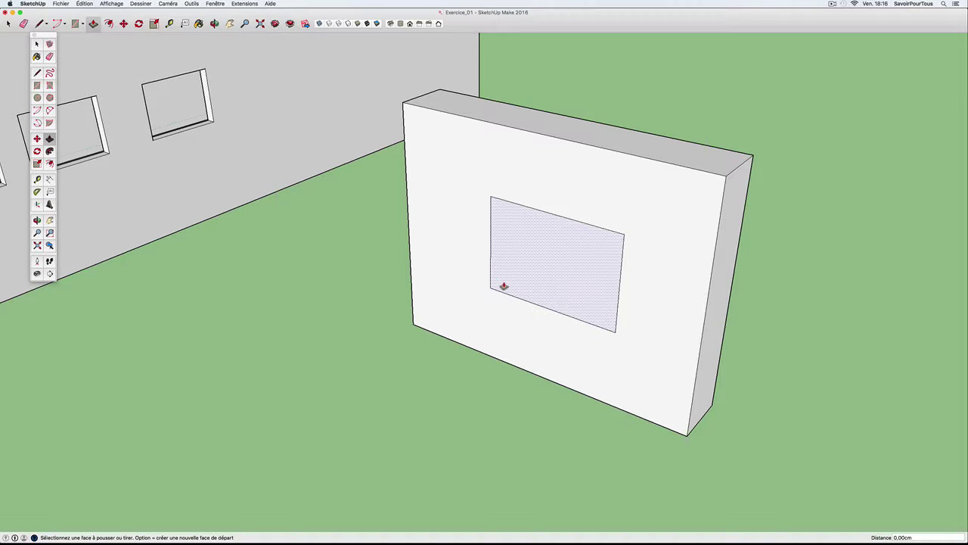
pyautogui.click(504, 285)
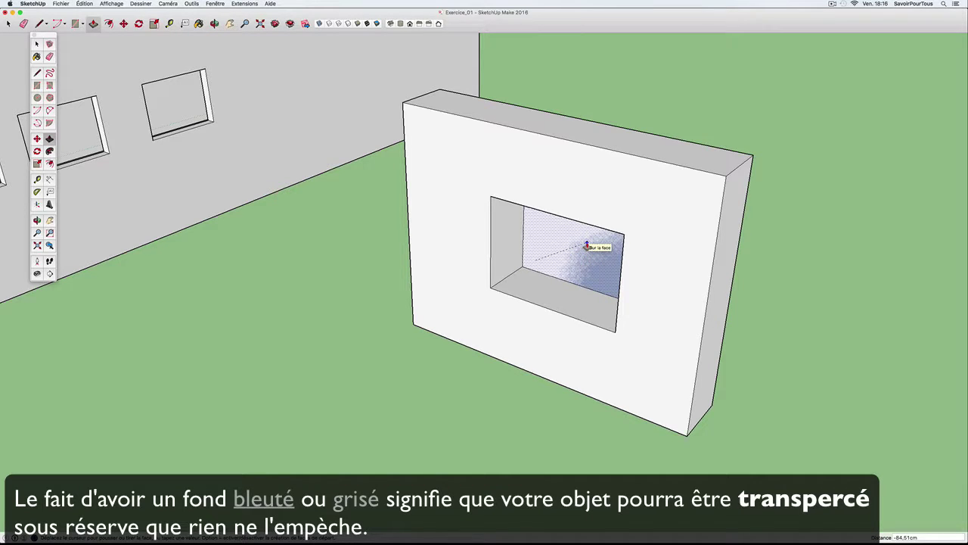
pyautogui.click(586, 246)
pyautogui.press('o')
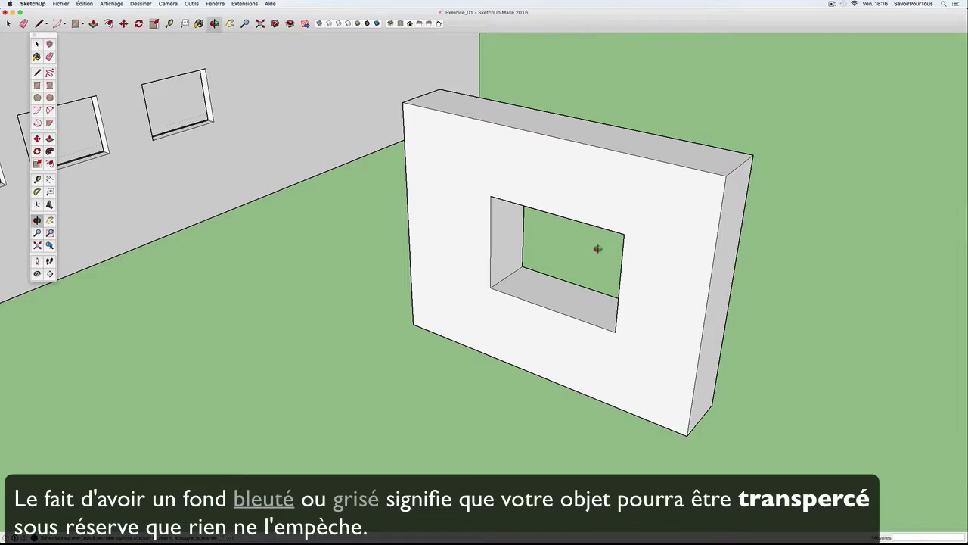
pyautogui.moveTo(595, 246)
pyautogui.mouseDown()
pyautogui.moveTo(443, 260)
pyautogui.moveTo(639, 277)
pyautogui.moveTo(472, 272)
pyautogui.moveTo(518, 288)
pyautogui.moveTo(461, 232)
pyautogui.mouseUp()
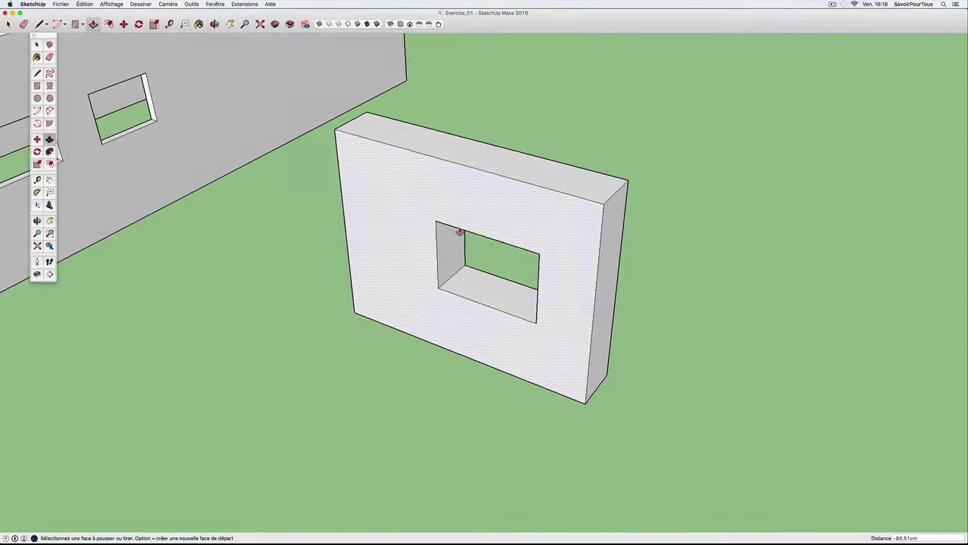
pyautogui.moveTo(508, 270)
pyautogui.mouseDown()
pyautogui.moveTo(434, 295)
pyautogui.moveTo(461, 283)
pyautogui.mouseUp()
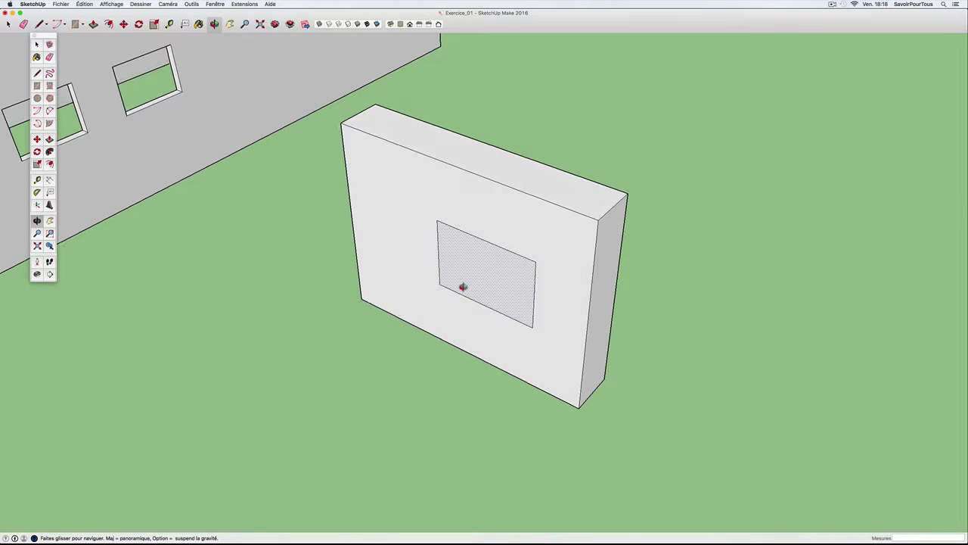
pyautogui.press('p')
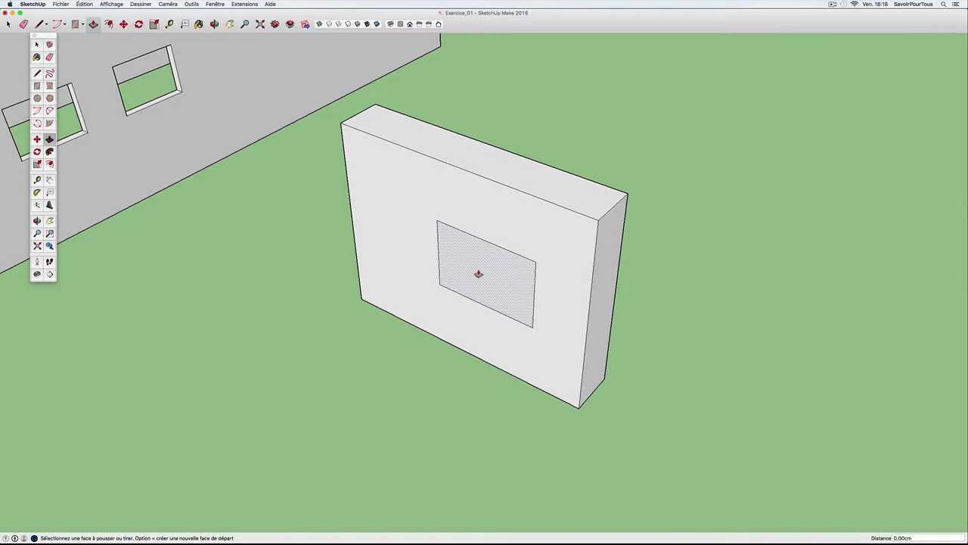
pyautogui.click(478, 274)
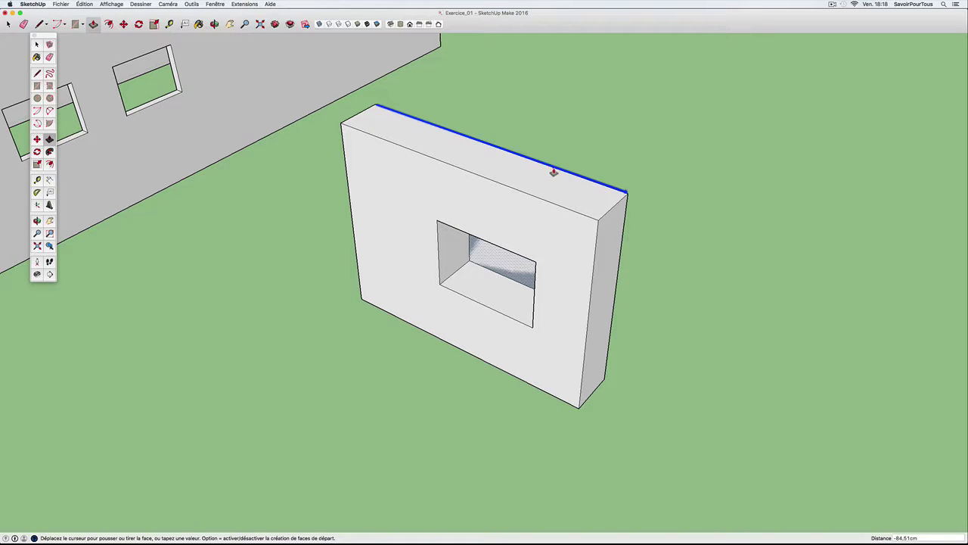
pyautogui.click(501, 211)
pyautogui.moveTo(501, 212)
pyautogui.mouseDown(button='middle')
pyautogui.moveTo(542, 216)
pyautogui.moveTo(460, 222)
pyautogui.moveTo(562, 177)
pyautogui.moveTo(443, 223)
pyautogui.moveTo(563, 217)
pyautogui.mouseUp(button='middle')
pyautogui.scroll(-5, 563, 218)
pyautogui.moveTo(361, 240)
pyautogui.mouseDown(button='middle')
pyautogui.moveTo(631, 205)
pyautogui.moveTo(330, 300)
pyautogui.moveTo(507, 249)
pyautogui.moveTo(322, 337)
pyautogui.moveTo(345, 368)
pyautogui.moveTo(388, 359)
pyautogui.mouseUp(button='middle')
pyautogui.scroll(3, 322, 337)
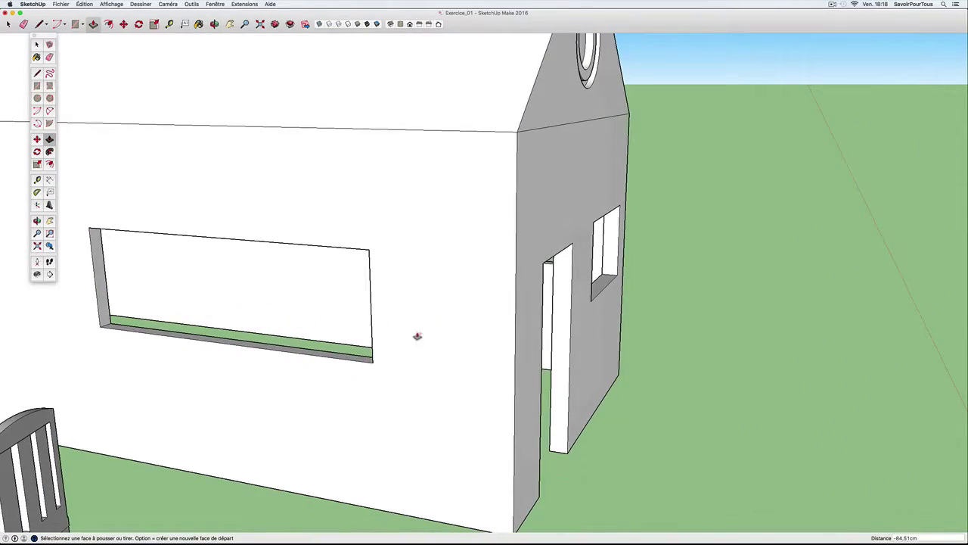
pyautogui.scroll(-5, 417, 335)
pyautogui.scroll(-2, 280, 356)
pyautogui.moveTo(296, 360); pyautogui.dragTo(320, 350, button='middle')
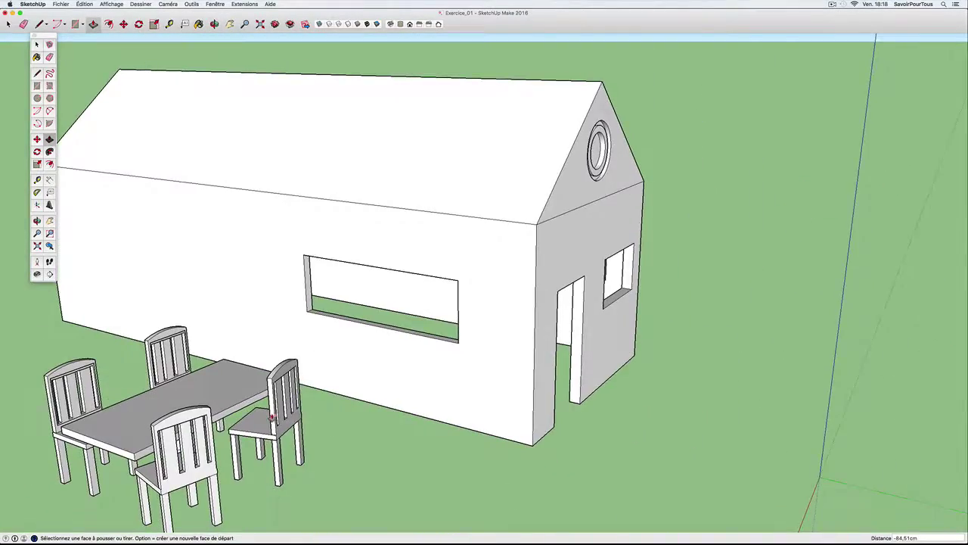
pyautogui.scroll(3, 320, 350)
pyautogui.press('w')
pyautogui.moveTo(320, 350)
pyautogui.mouseDown()
pyautogui.moveTo(348, 356)
pyautogui.moveTo(335, 373)
pyautogui.moveTo(396, 361)
pyautogui.moveTo(229, 365)
pyautogui.mouseUp()
pyautogui.moveTo(228, 365)
pyautogui.mouseDown(button='middle')
pyautogui.moveTo(538, 334)
pyautogui.moveTo(571, 361)
pyautogui.mouseUp(button='middle')
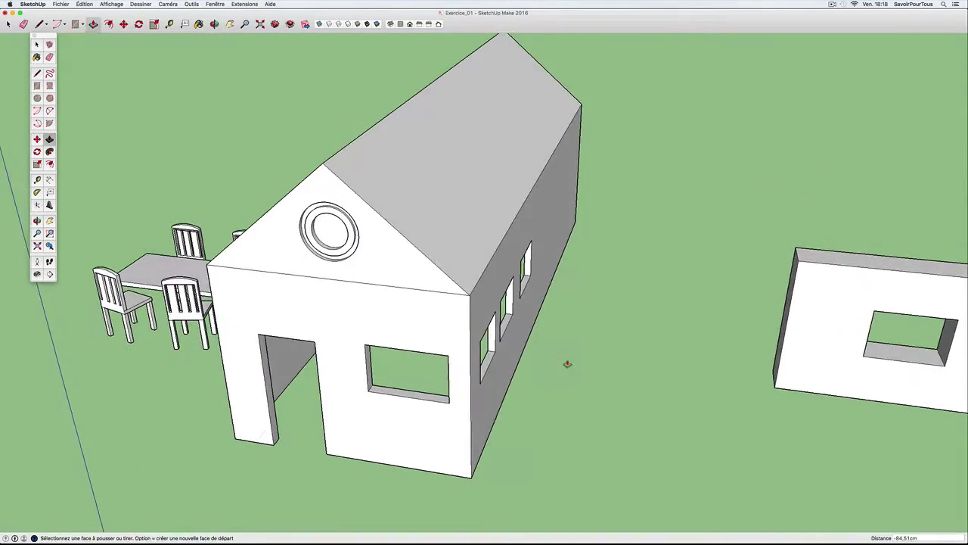
pyautogui.scroll(2, 400, 344)
pyautogui.scroll(3, 335, 338)
pyautogui.scroll(-3, 336, 338)
pyautogui.moveTo(336, 338)
pyautogui.mouseDown(button='middle')
pyautogui.moveTo(425, 337)
pyautogui.moveTo(411, 339)
pyautogui.mouseUp(button='middle')
pyautogui.scroll(2, 409, 335)
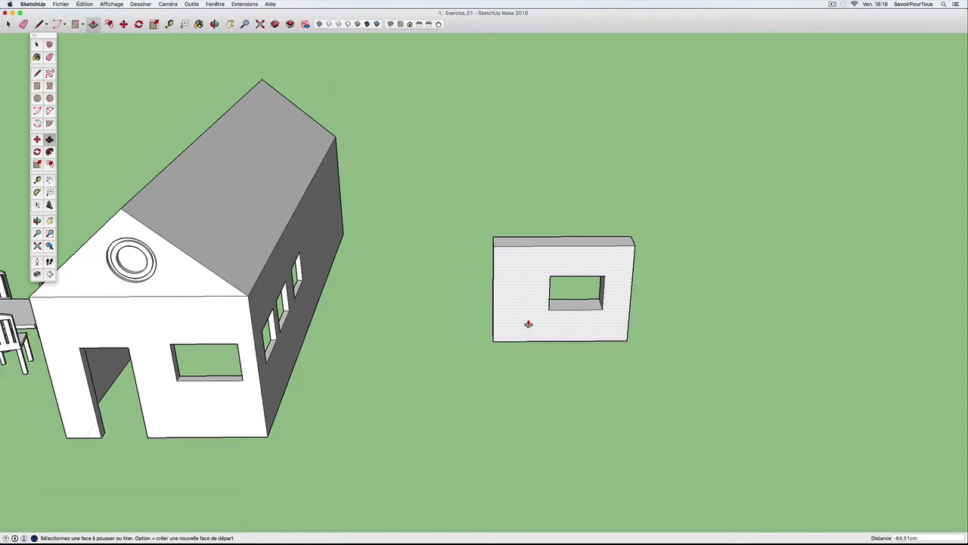
# Window-select the freestanding wall and delete it
pyautogui.press('space')
pyautogui.moveTo(470, 213); pyautogui.dragTo(695, 411)
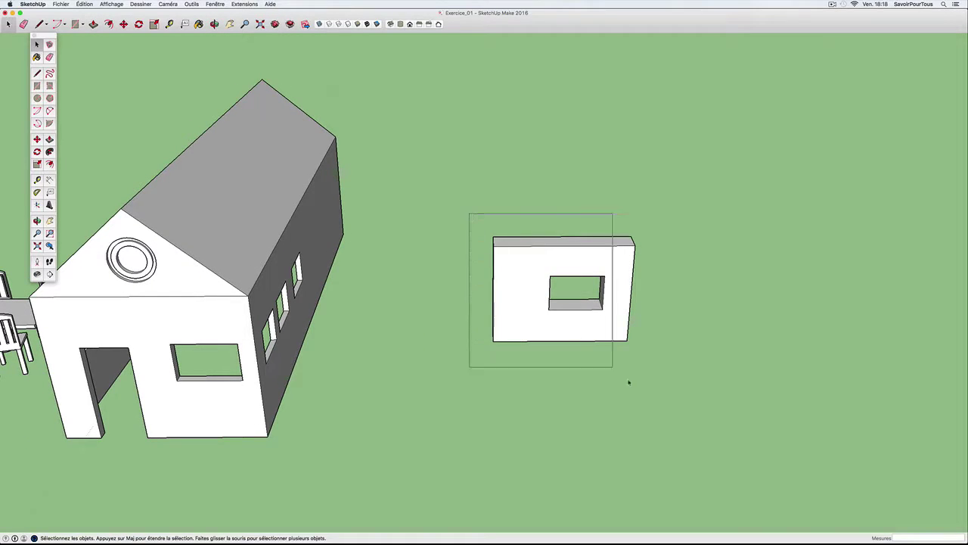
pyautogui.press('Delete')
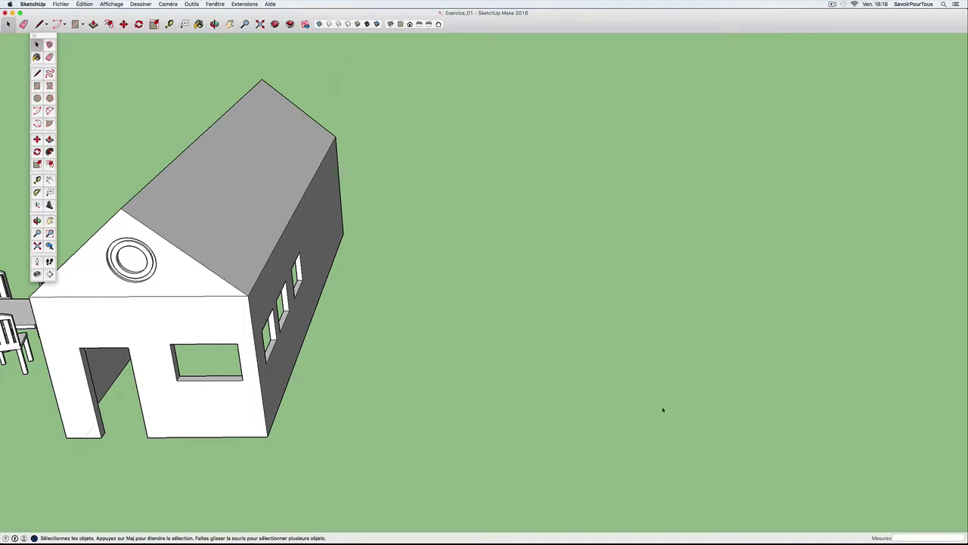
pyautogui.scroll(3, 190, 379)
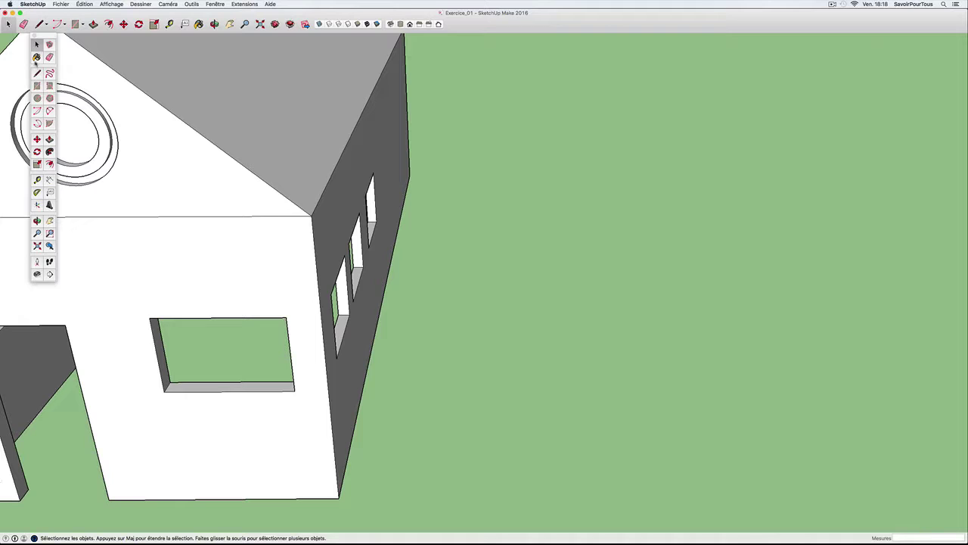
# Try Tape Measure on the window, walk toward the house, and orbit to a three-quarter view
pyautogui.click(37, 181)
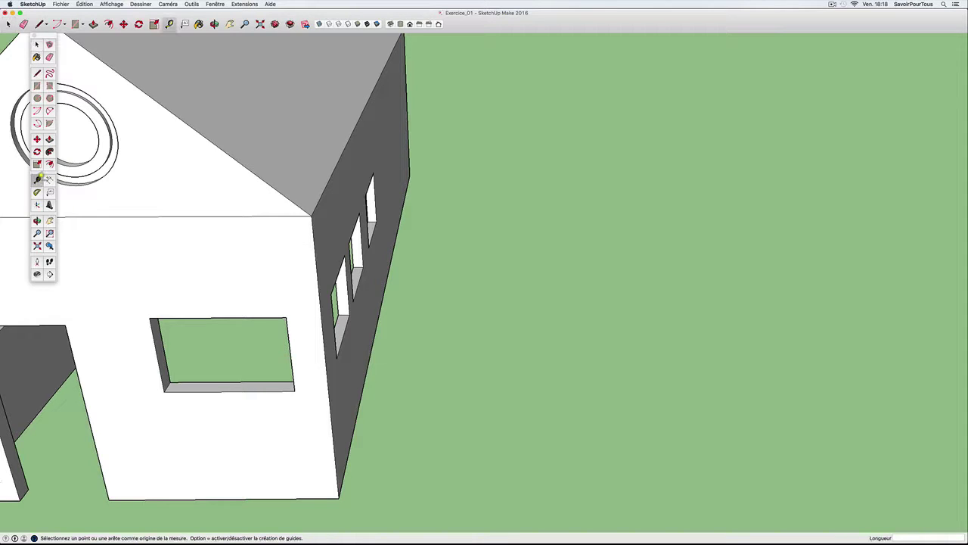
pyautogui.click(231, 497)
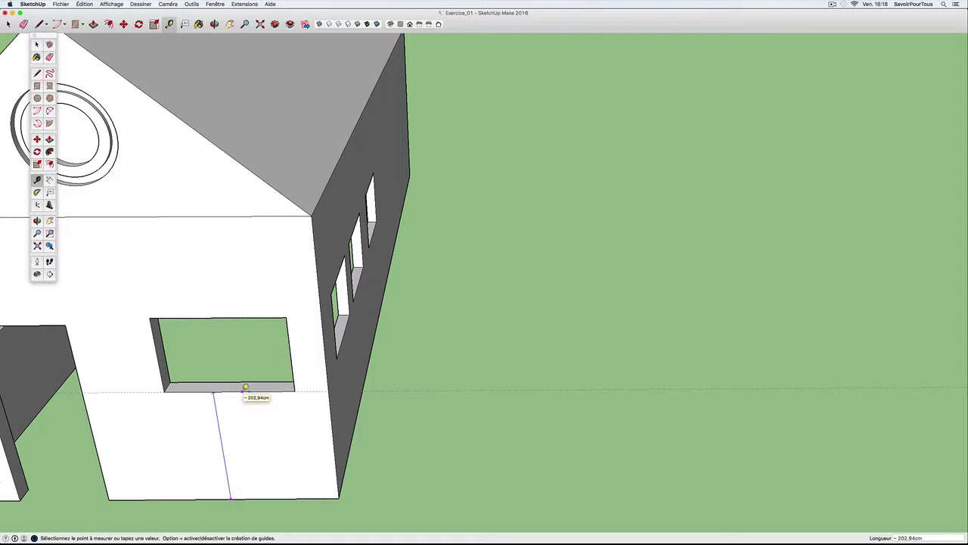
pyautogui.scroll(-3, 245, 387)
pyautogui.scroll(-3, 250, 405)
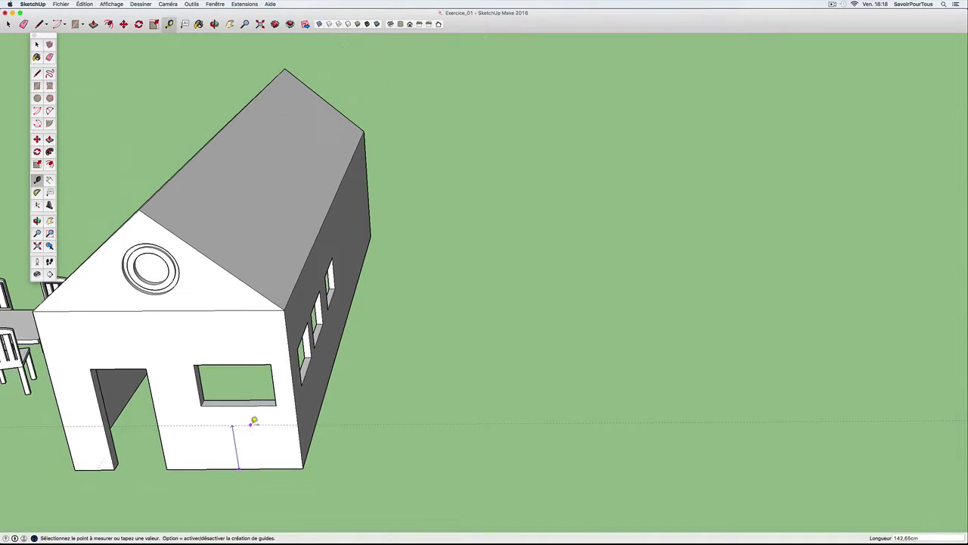
pyautogui.press('w')
pyautogui.moveTo(312, 441)
pyautogui.mouseDown()
pyautogui.moveTo(329, 274)
pyautogui.moveTo(369, 290)
pyautogui.mouseUp()
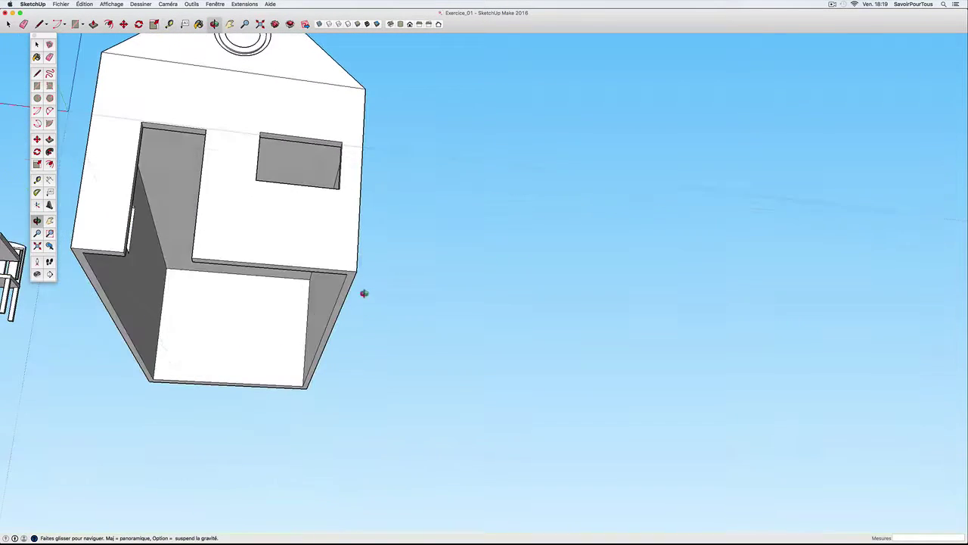
pyautogui.press('t')
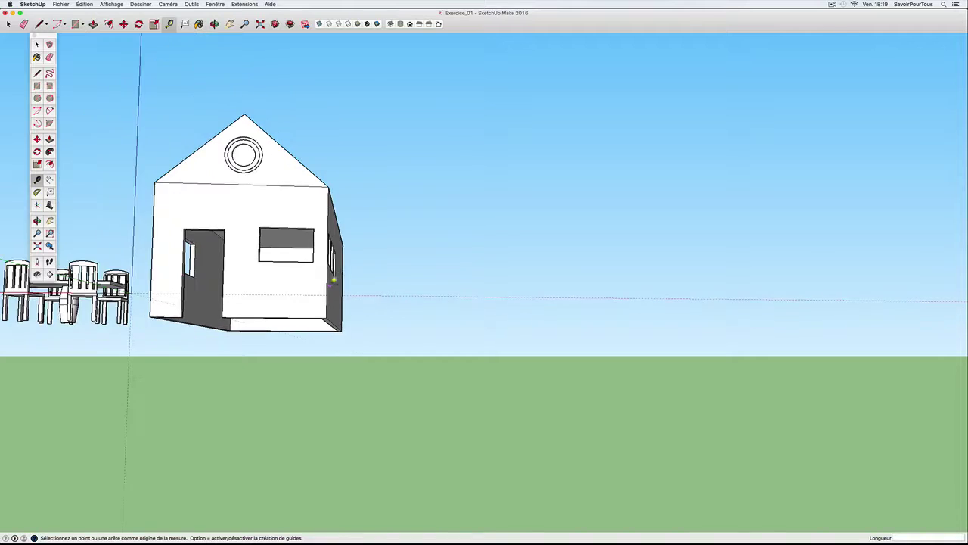
pyautogui.moveTo(333, 281)
pyautogui.mouseDown(button='middle')
pyautogui.moveTo(413, 364)
pyautogui.moveTo(317, 404)
pyautogui.mouseUp(button='middle')
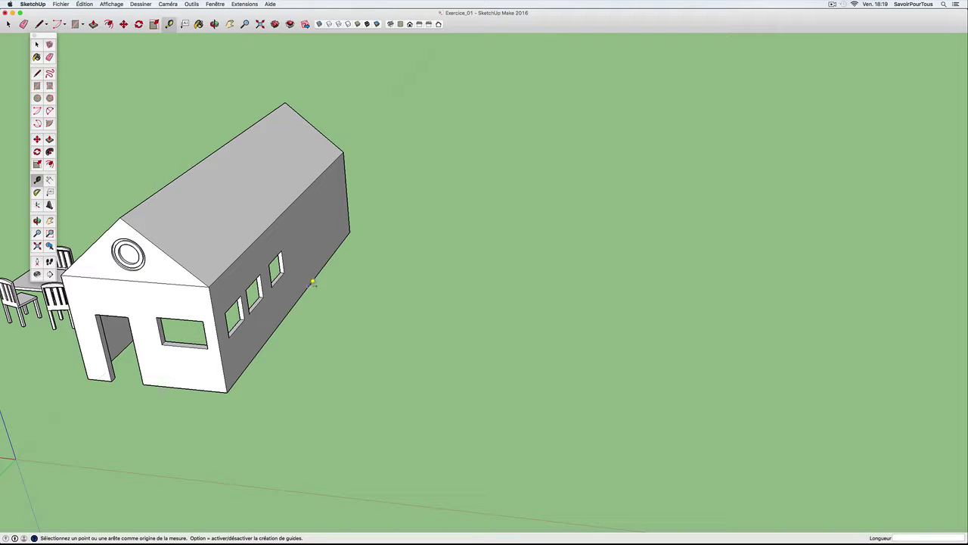
# Pull a guide line from the house's front base edge across the lawn
pyautogui.click(309, 285)
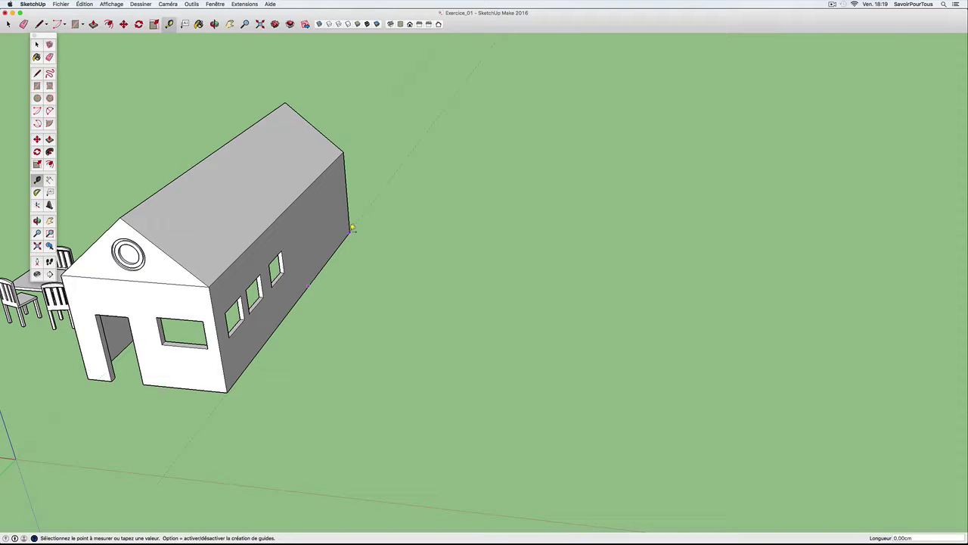
pyautogui.moveTo(363, 256)
pyautogui.mouseDown(button='middle')
pyautogui.moveTo(398, 296)
pyautogui.moveTo(328, 320)
pyautogui.mouseUp(button='middle')
pyautogui.scroll(-3, 328, 320)
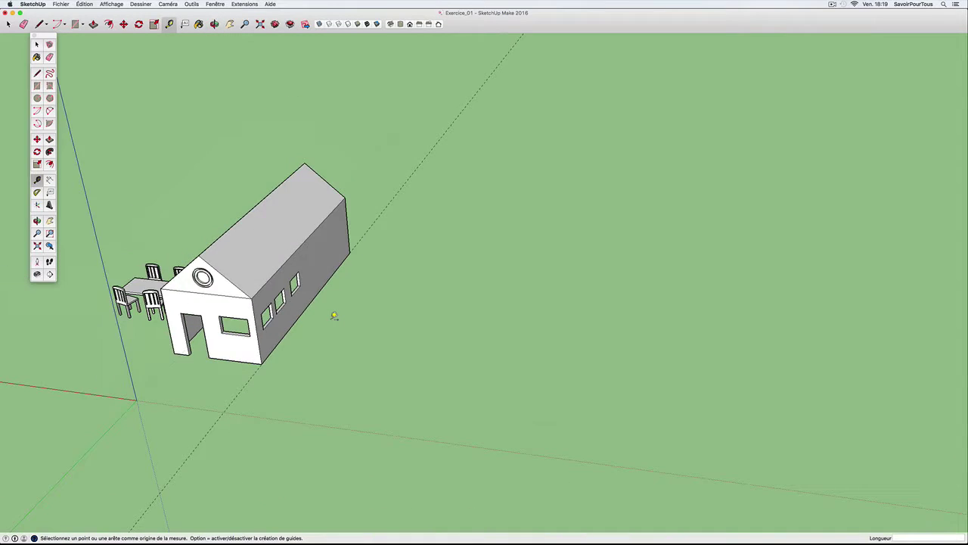
pyautogui.scroll(-2, 330, 318)
pyautogui.scroll(-2, 333, 316)
pyautogui.scroll(2, 334, 315)
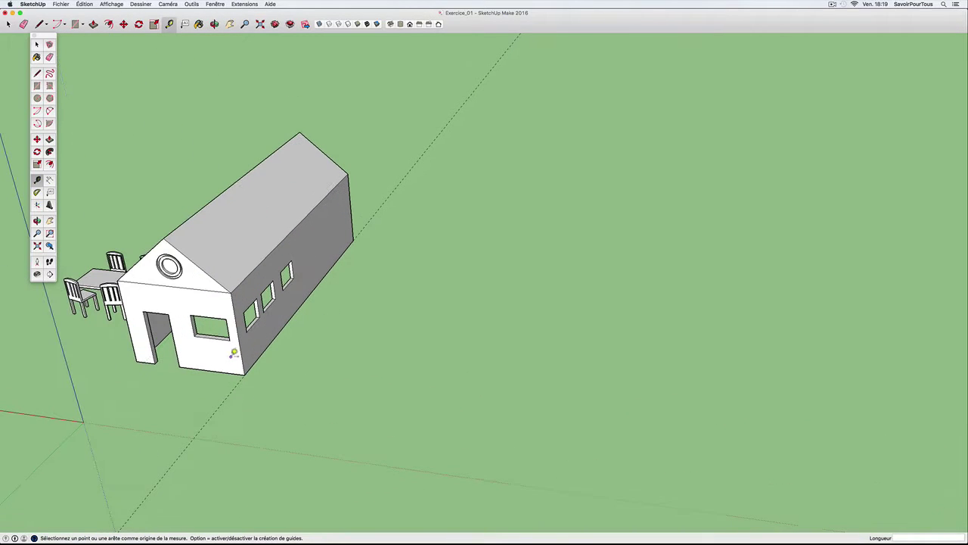
pyautogui.click(198, 366)
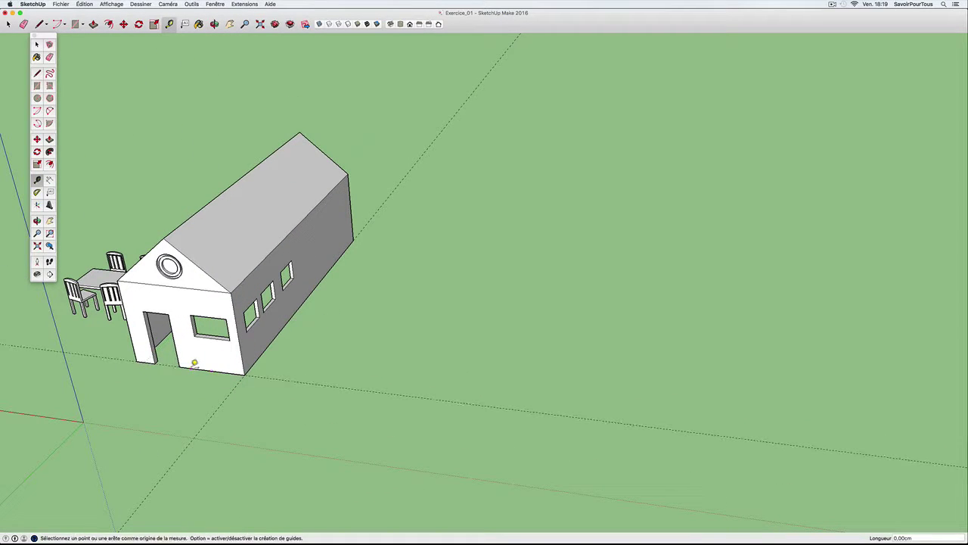
pyautogui.moveTo(228, 365)
pyautogui.mouseDown(button='middle')
pyautogui.moveTo(310, 360)
pyautogui.moveTo(441, 373)
pyautogui.mouseUp(button='middle')
# Start a rectangle on the lawn, cancel it, and orbit to face the house's gable and door
pyautogui.press('r')
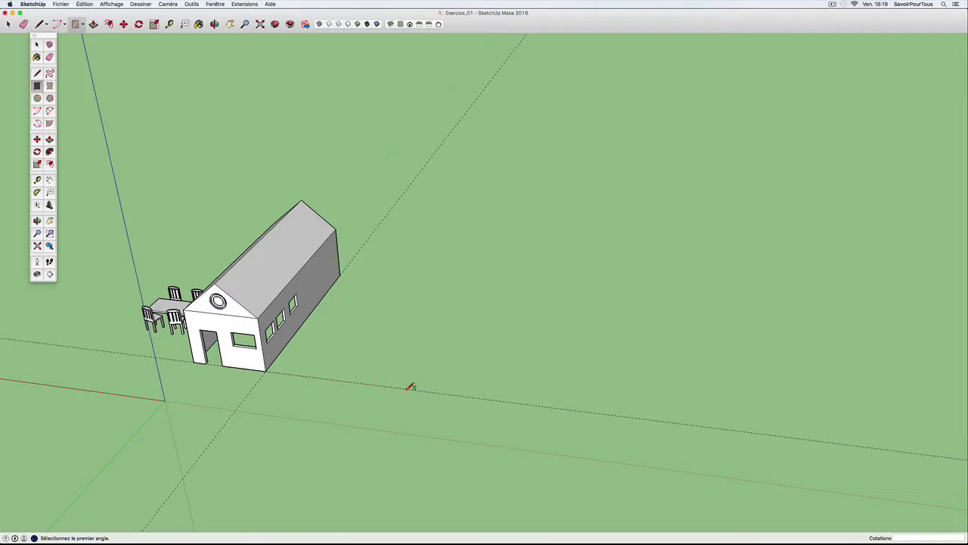
pyautogui.click(408, 388)
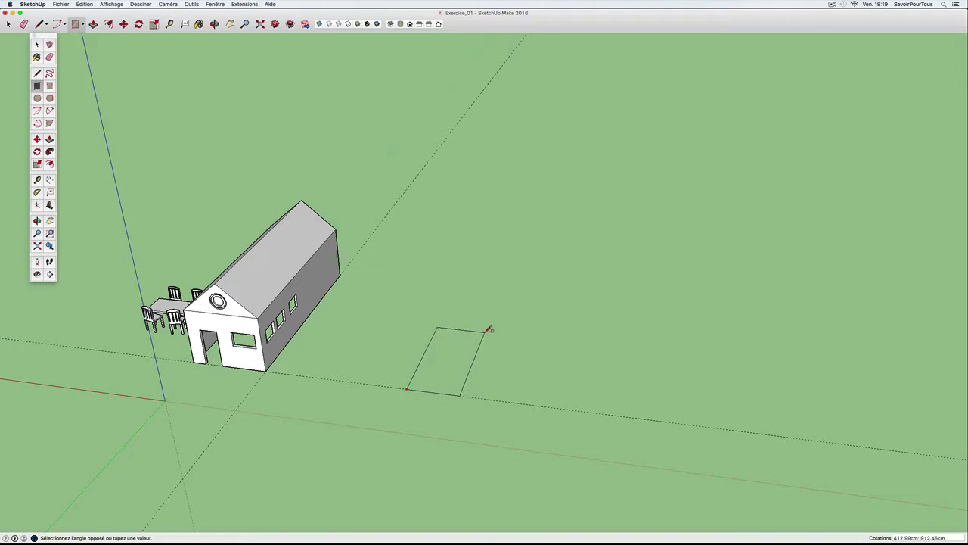
pyautogui.press('Escape')
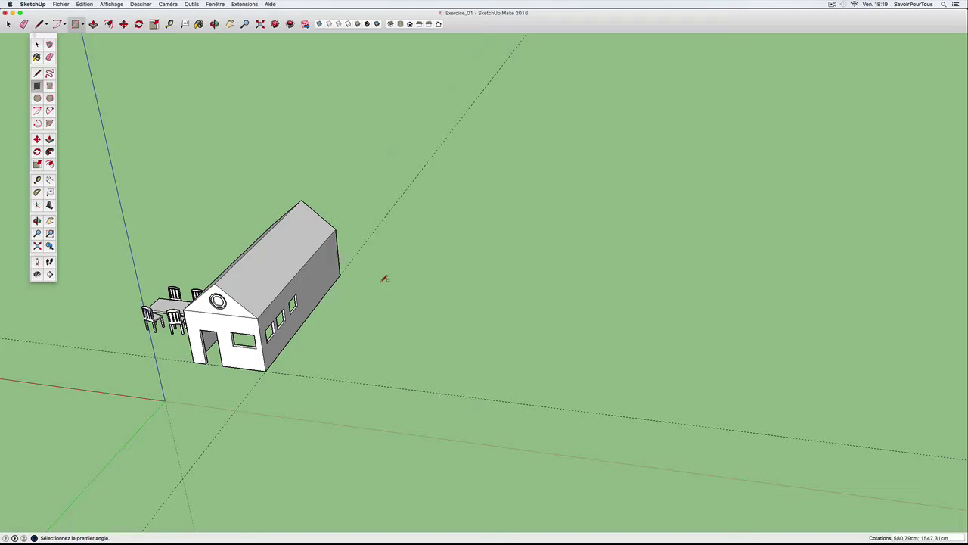
pyautogui.press('t')
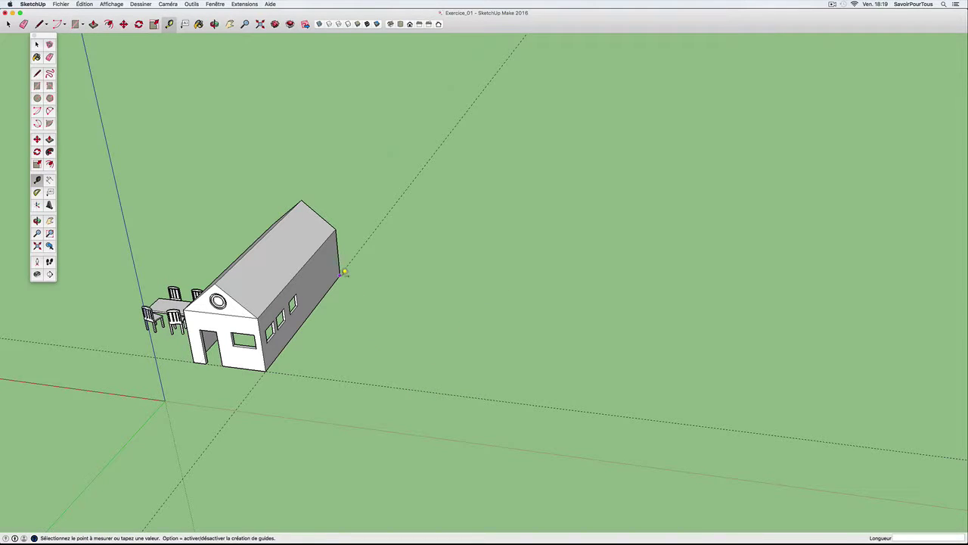
pyautogui.moveTo(344, 271)
pyautogui.mouseDown(button='middle')
pyautogui.moveTo(401, 303)
pyautogui.moveTo(463, 267)
pyautogui.moveTo(404, 231)
pyautogui.moveTo(497, 225)
pyautogui.mouseUp(button='middle')
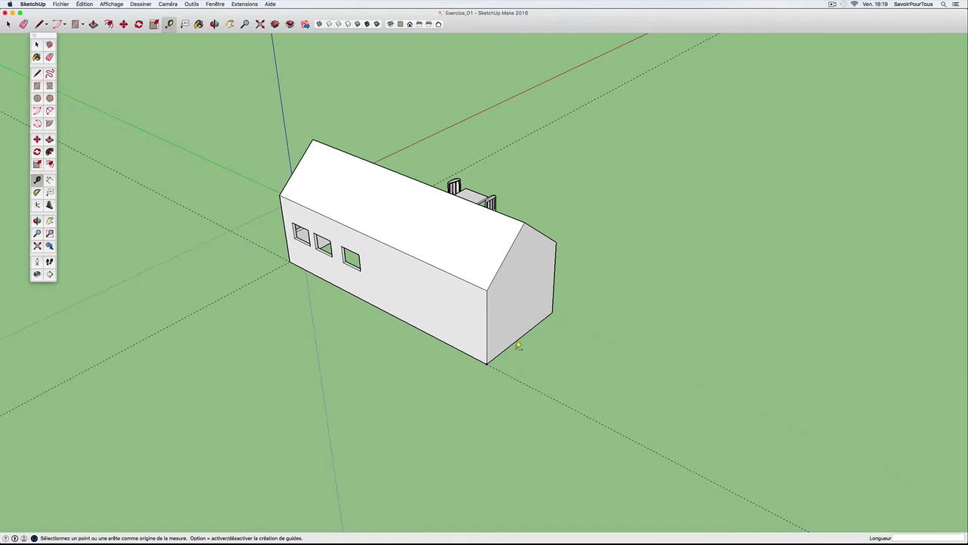
pyautogui.moveTo(515, 341)
pyautogui.mouseDown(button='middle')
pyautogui.moveTo(418, 353)
pyautogui.moveTo(715, 323)
pyautogui.moveTo(460, 346)
pyautogui.moveTo(629, 371)
pyautogui.mouseUp(button='middle')
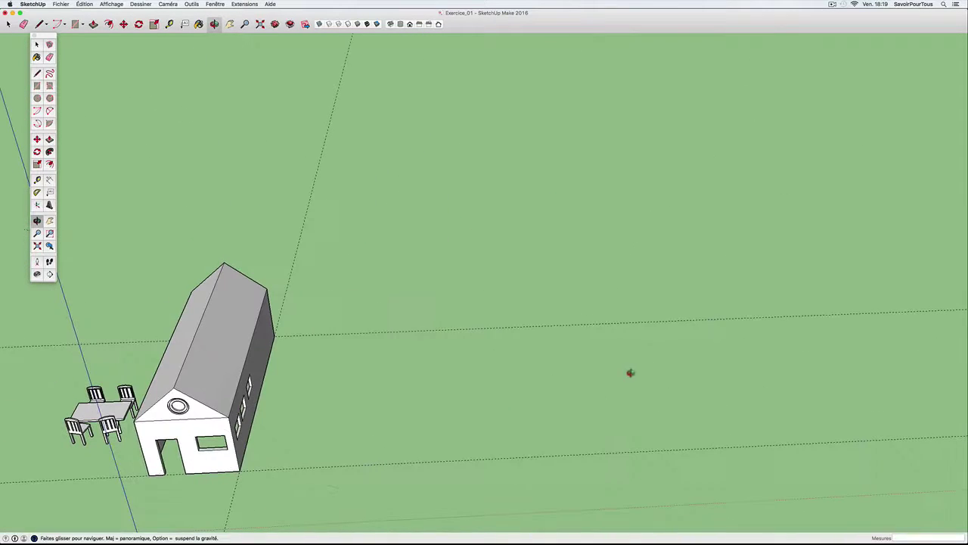
# Draw a rectangle on the ground to the right of the house
pyautogui.press('r')
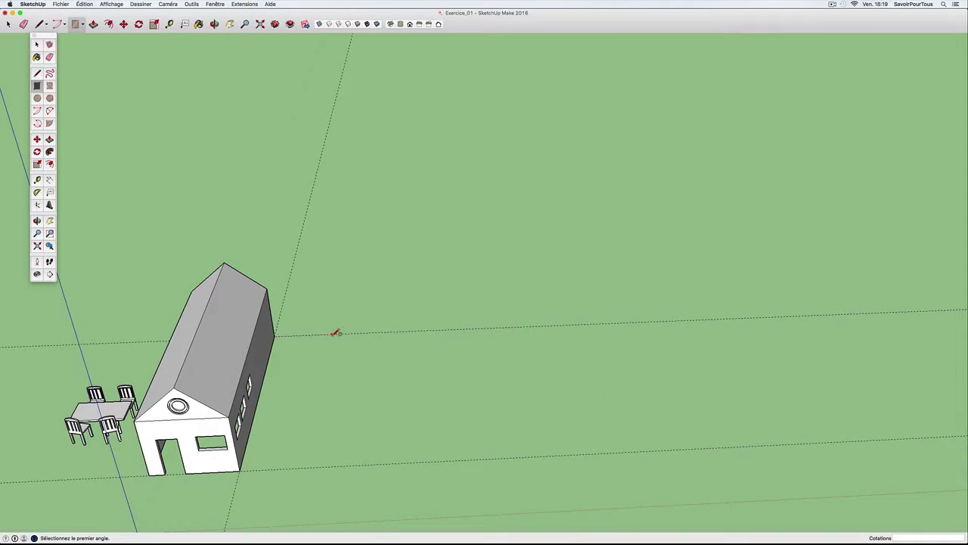
pyautogui.click(332, 334)
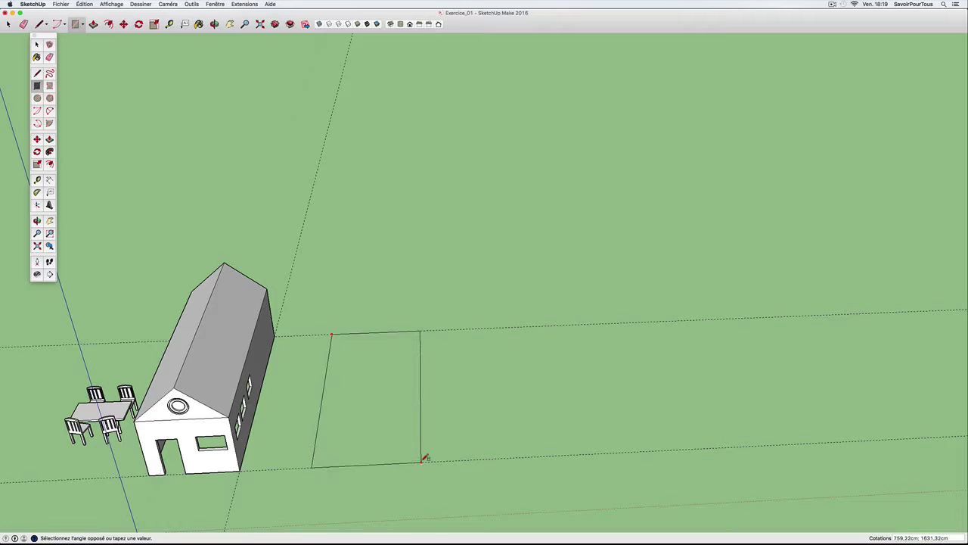
pyautogui.click(421, 459)
pyautogui.moveTo(426, 458)
pyautogui.mouseDown(button='middle')
pyautogui.moveTo(346, 424)
pyautogui.moveTo(331, 406)
pyautogui.moveTo(369, 409)
pyautogui.mouseUp(button='middle')
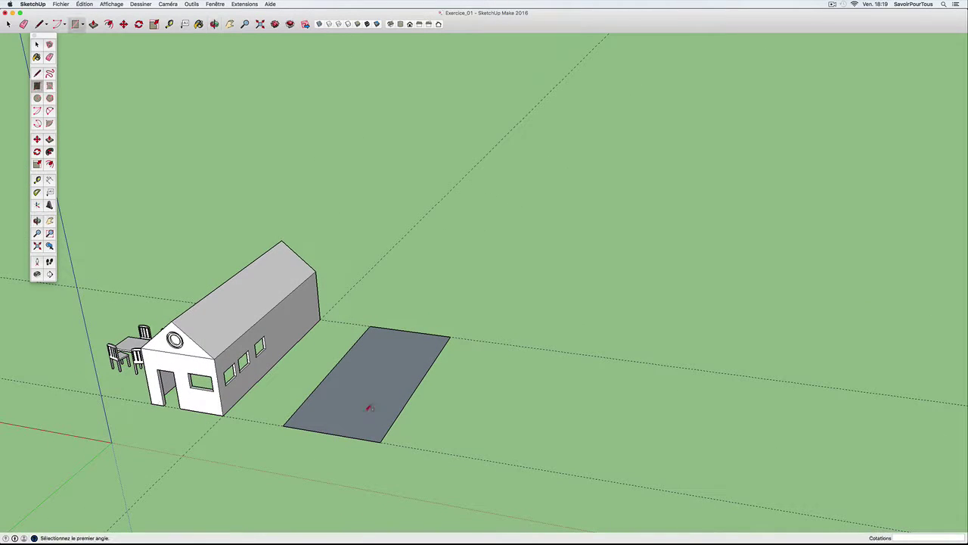
# Pull the rectangle up into a tall box and fix its height
pyautogui.press('p')
pyautogui.click(373, 410)
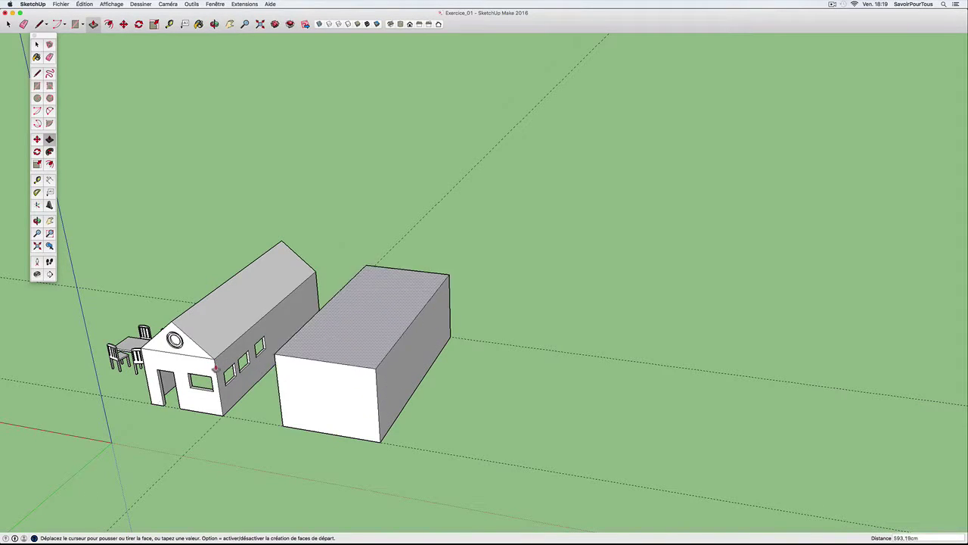
pyautogui.scroll(2, 257, 369)
pyautogui.scroll(4, 227, 359)
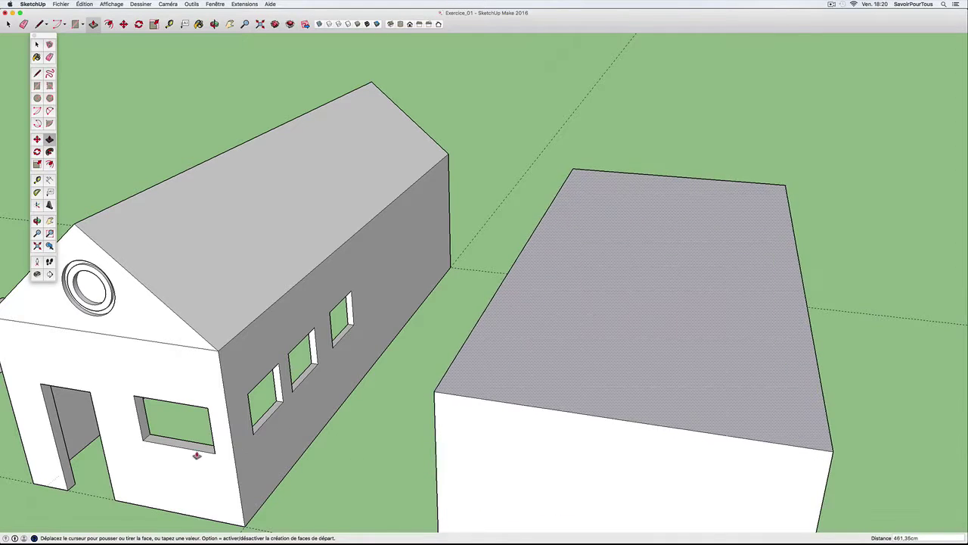
pyautogui.click(219, 357)
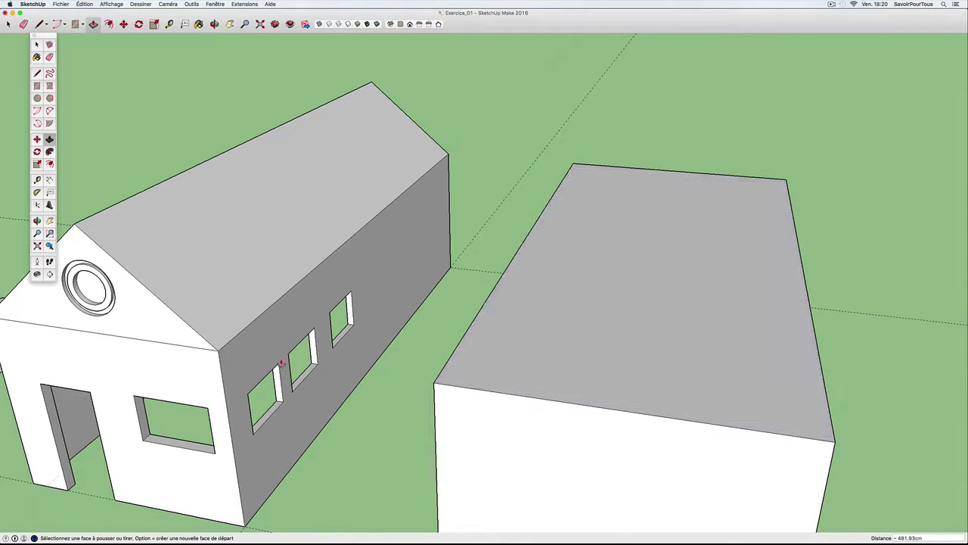
pyautogui.scroll(-5, 218, 356)
pyautogui.moveTo(219, 356)
pyautogui.mouseDown(button='middle')
pyautogui.moveTo(345, 330)
pyautogui.moveTo(376, 335)
pyautogui.mouseUp(button='middle')
pyautogui.press('p')
pyautogui.scroll(3, 464, 335)
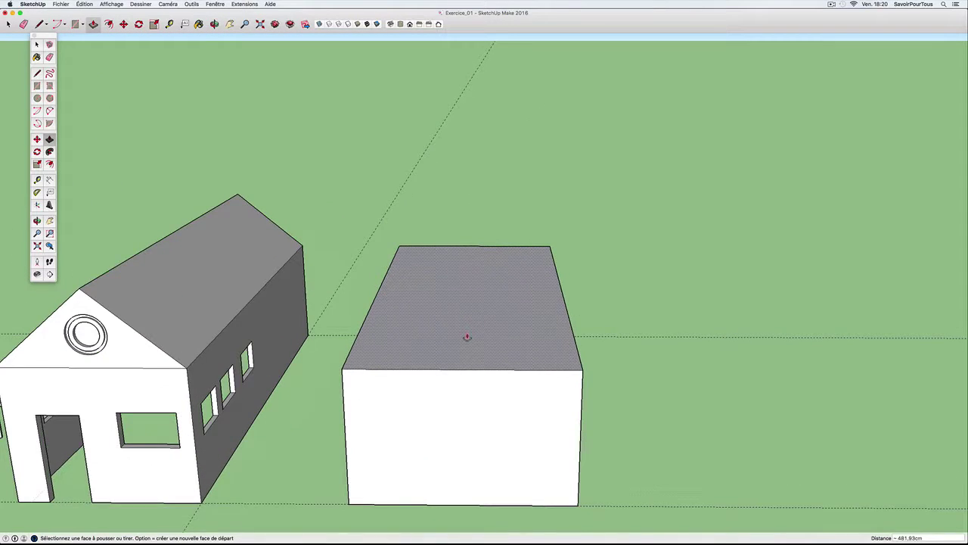
pyautogui.scroll(-1, 465, 336)
pyautogui.scroll(-1, 454, 338)
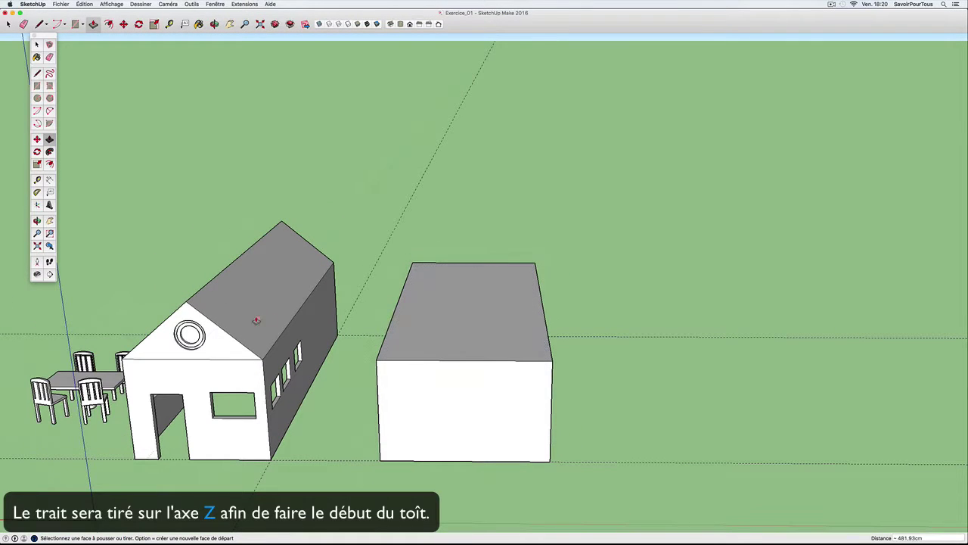
# Draw a vertical blue-axis line up from the midpoint of the box's front top edge
pyautogui.press('l')
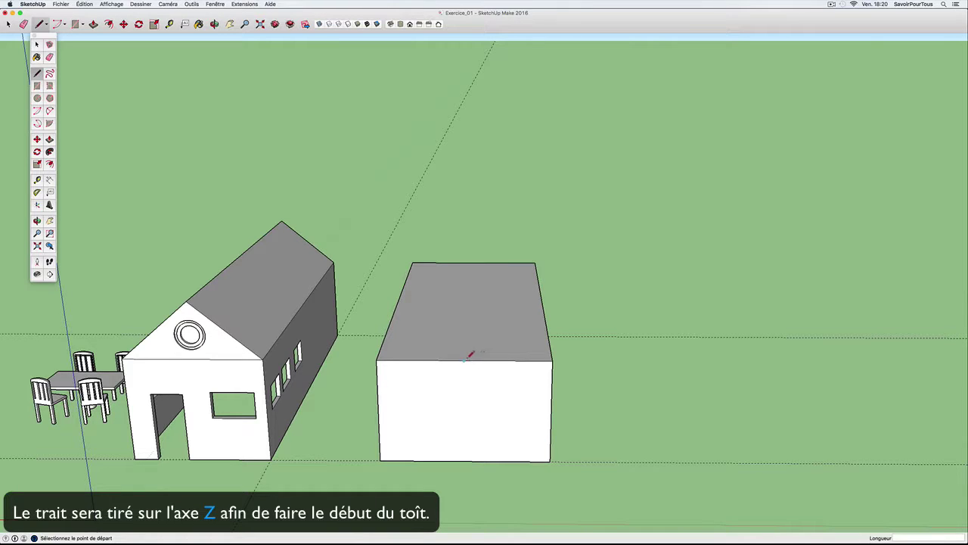
pyautogui.click(465, 361)
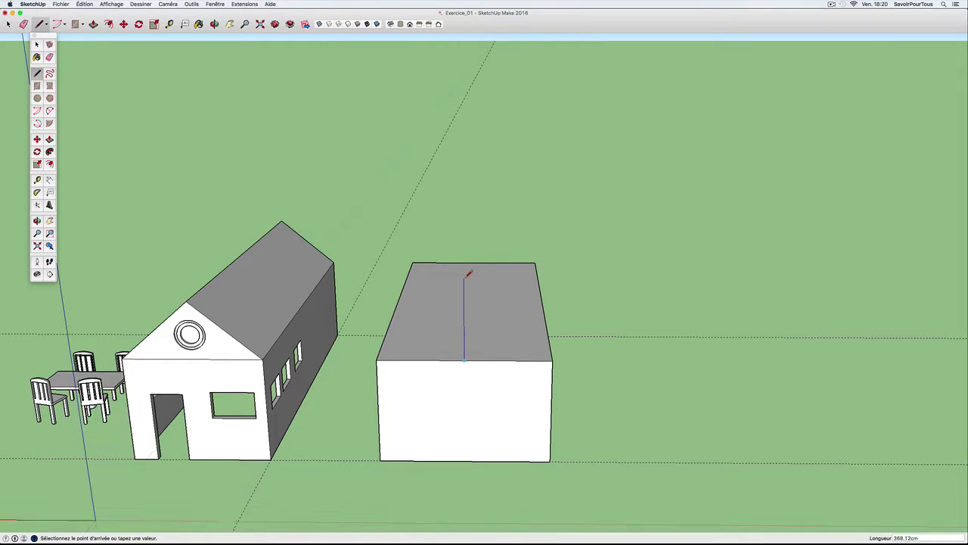
pyautogui.click(465, 273)
pyautogui.moveTo(468, 273); pyautogui.dragTo(474, 277, button='middle')
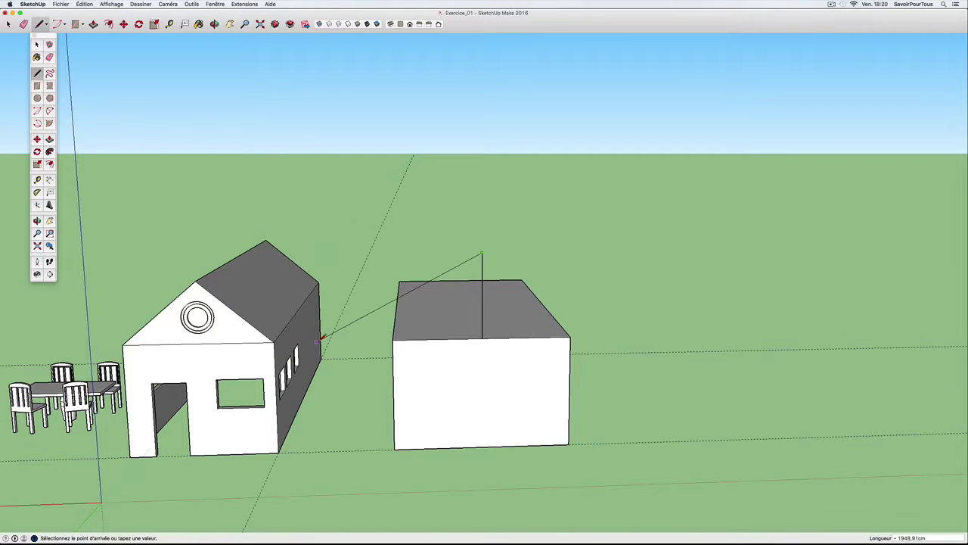
# Measure the house's gable height and enter 262,10 cm from the box's top edge
pyautogui.press('t')
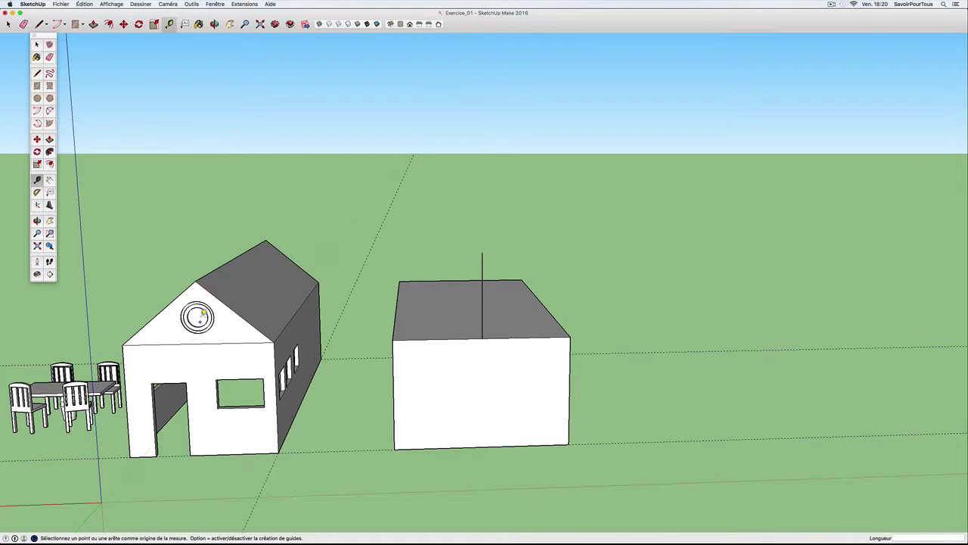
pyautogui.click(197, 279)
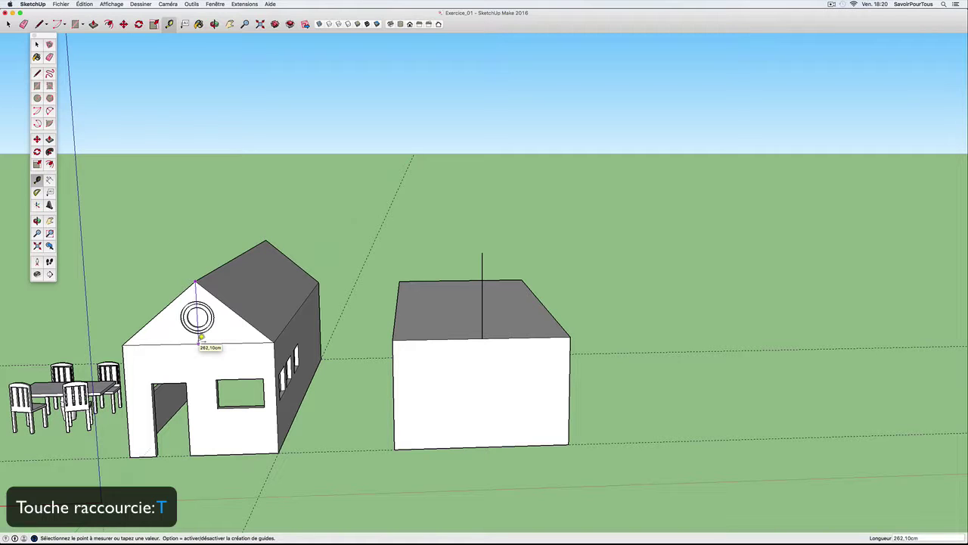
pyautogui.click(199, 342)
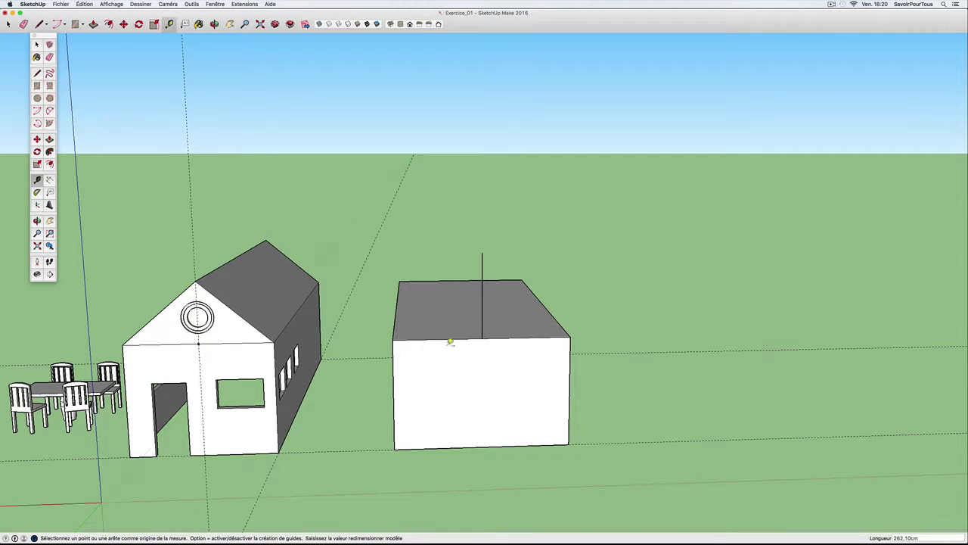
pyautogui.click(487, 333)
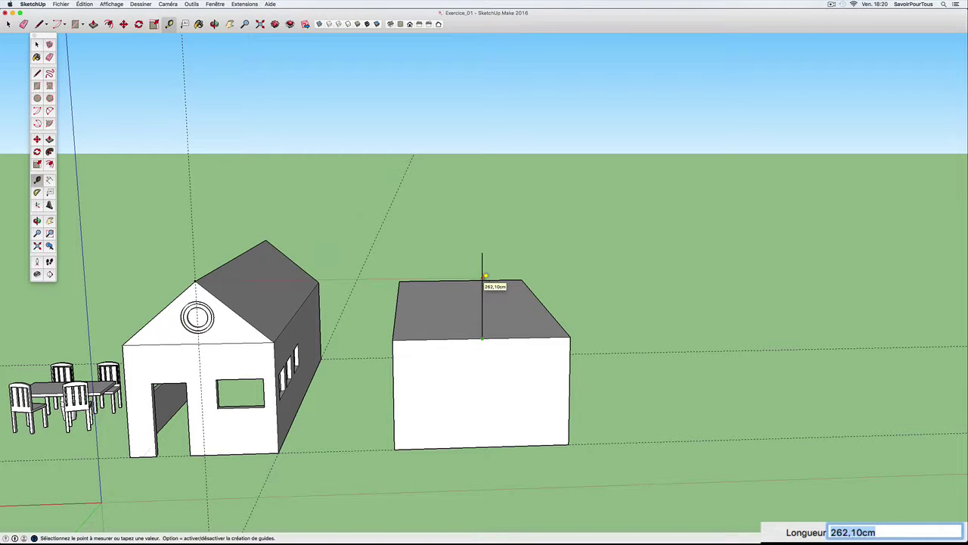
pyautogui.write('2')
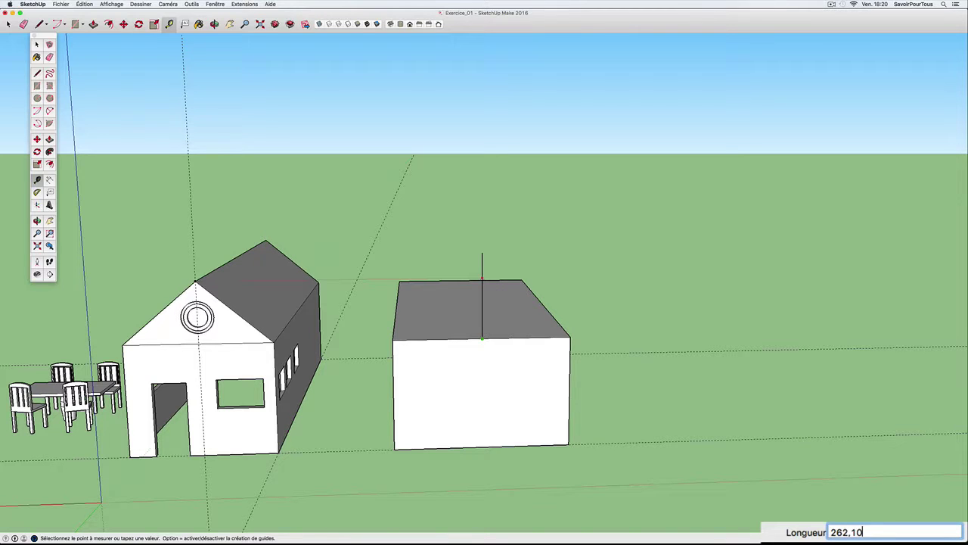
pyautogui.press('Return')
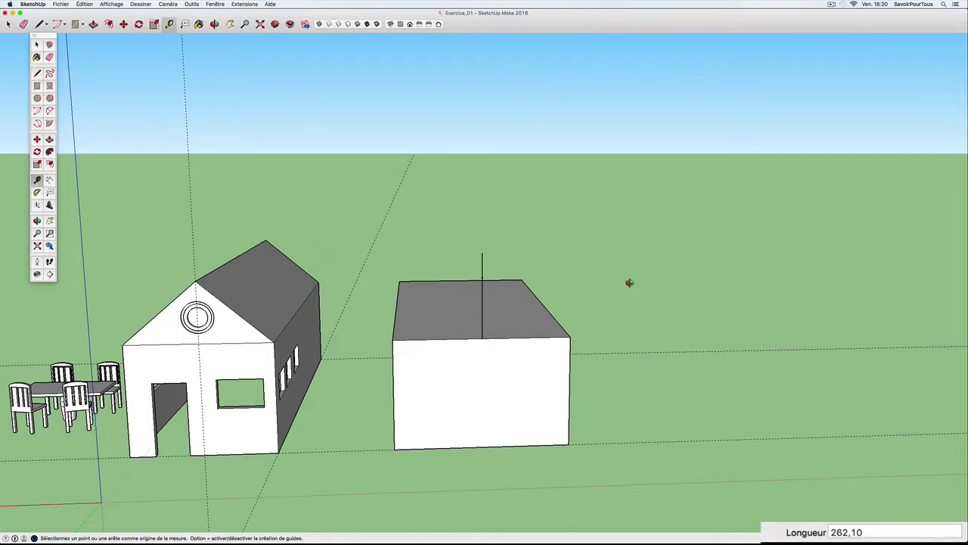
# Draw a roof edge line from the box's top apex point down to the right gable corner
pyautogui.moveTo(630, 282)
pyautogui.mouseDown(button='middle')
pyautogui.moveTo(492, 298)
pyautogui.moveTo(523, 295)
pyautogui.mouseUp(button='middle')
pyautogui.scroll(3, 488, 297)
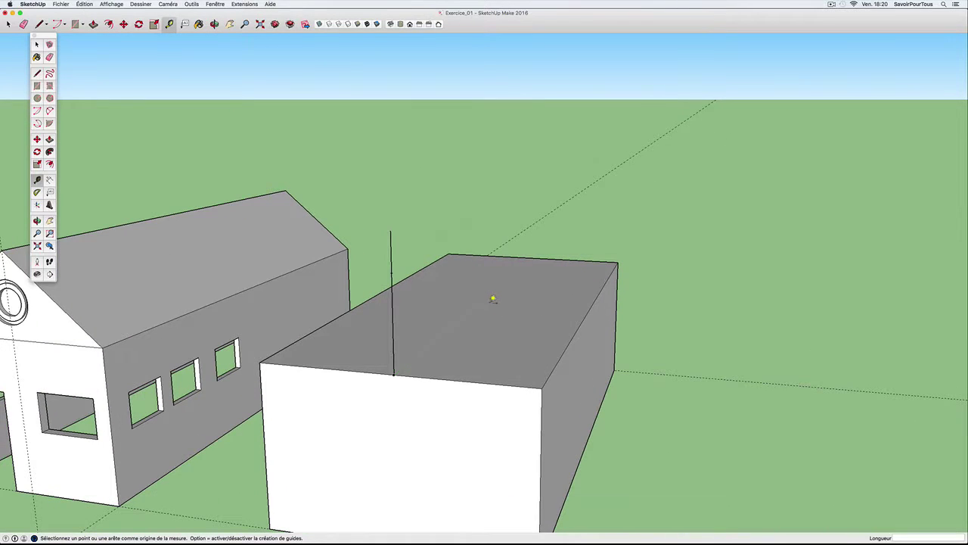
pyautogui.moveTo(464, 307)
pyautogui.mouseDown(button='middle')
pyautogui.moveTo(437, 320)
pyautogui.moveTo(475, 318)
pyautogui.mouseUp(button='middle')
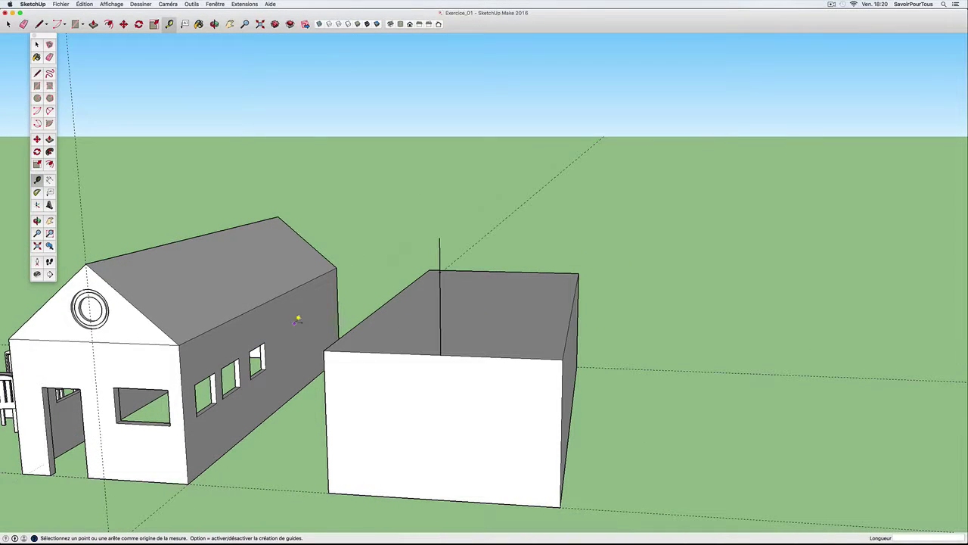
pyautogui.press('l')
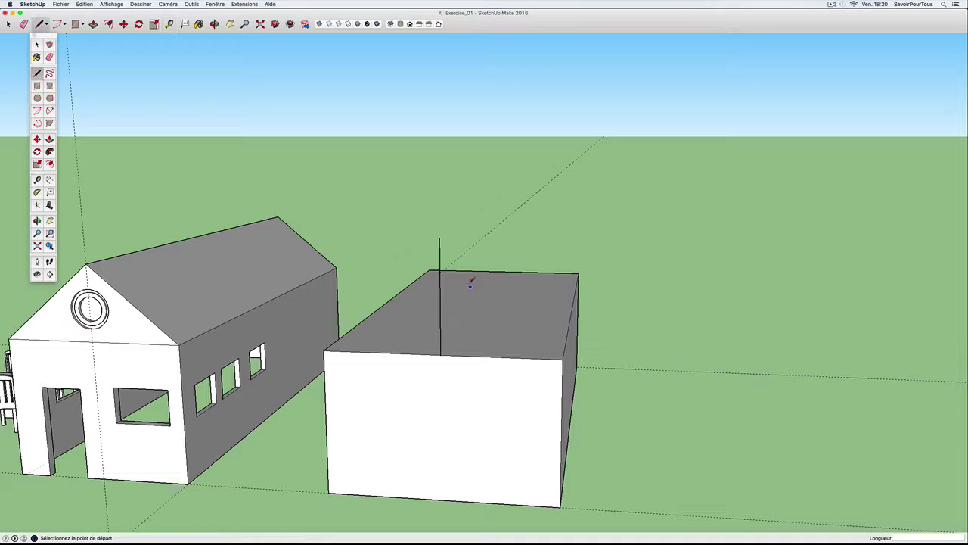
pyautogui.click(441, 270)
pyautogui.click(562, 354)
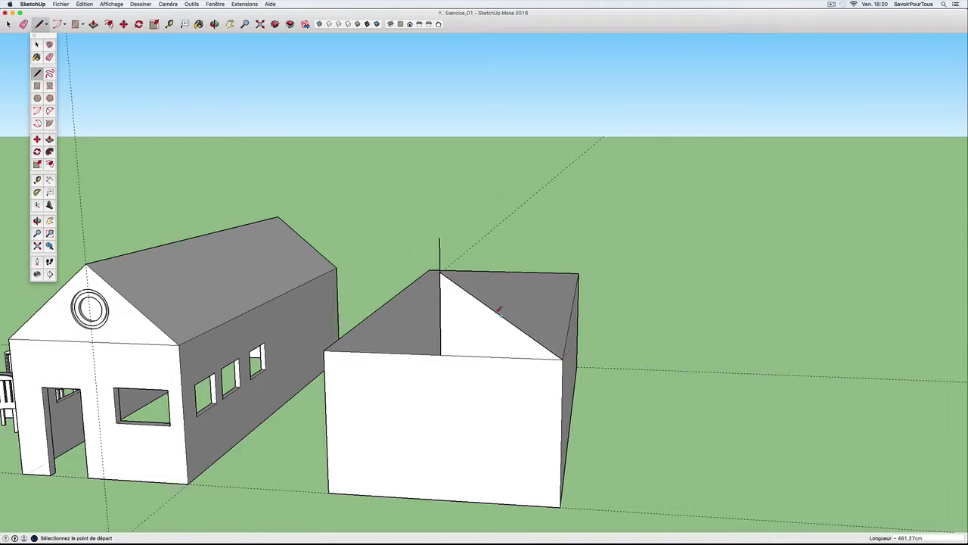
# Draw the second roof line to the left corner and begin push/pulling the face
pyautogui.click(442, 269)
pyautogui.click(328, 350)
pyautogui.moveTo(408, 335)
pyautogui.mouseDown(button='middle')
pyautogui.moveTo(472, 298)
pyautogui.moveTo(275, 318)
pyautogui.moveTo(237, 335)
pyautogui.mouseUp(button='middle')
pyautogui.press('p')
pyautogui.click(216, 326)
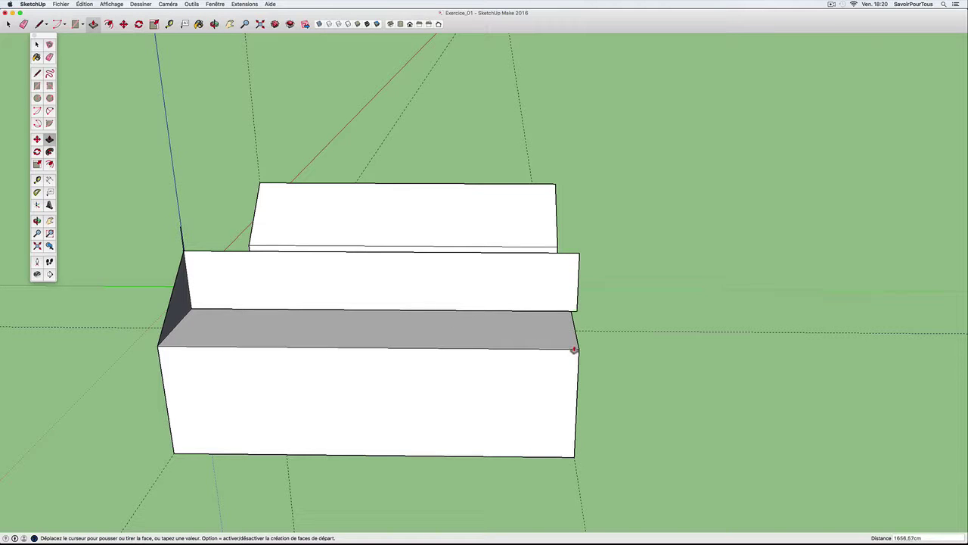
# Set the extrusion height, undo it, then switch to the Eraser and orbit around both houses
pyautogui.click(577, 354)
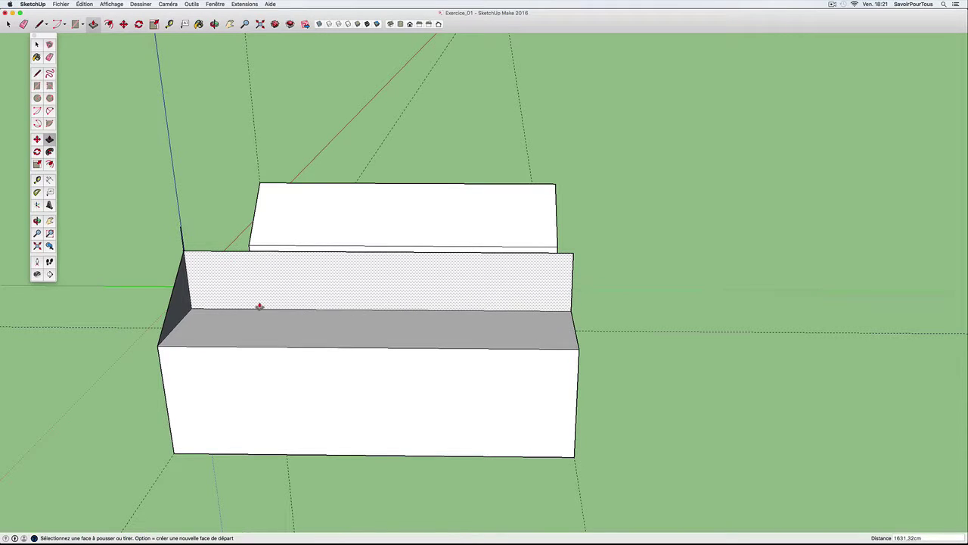
pyautogui.moveTo(207, 310); pyautogui.dragTo(177, 307, button='middle')
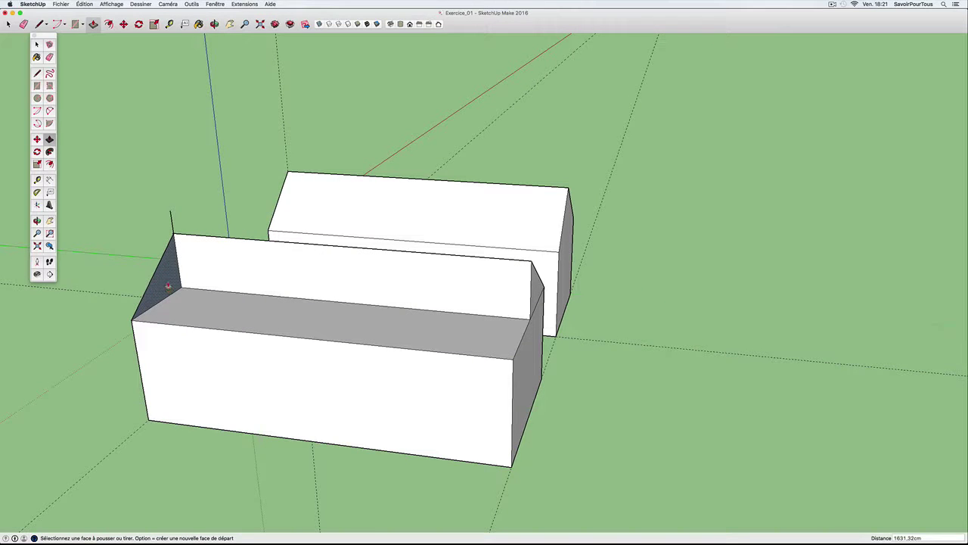
pyautogui.hotkey('ctrl', 'z')
pyautogui.moveTo(335, 307); pyautogui.dragTo(525, 290, button='middle')
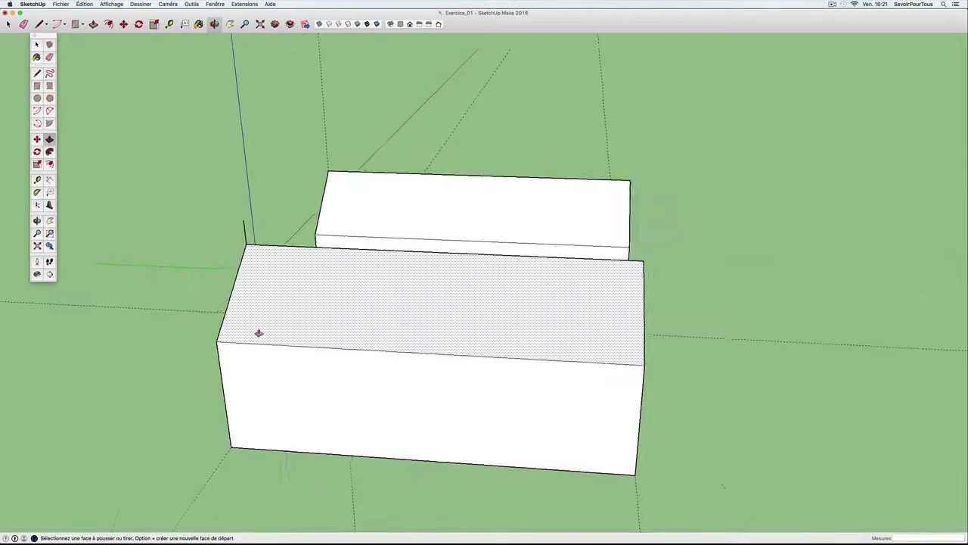
pyautogui.press('p')
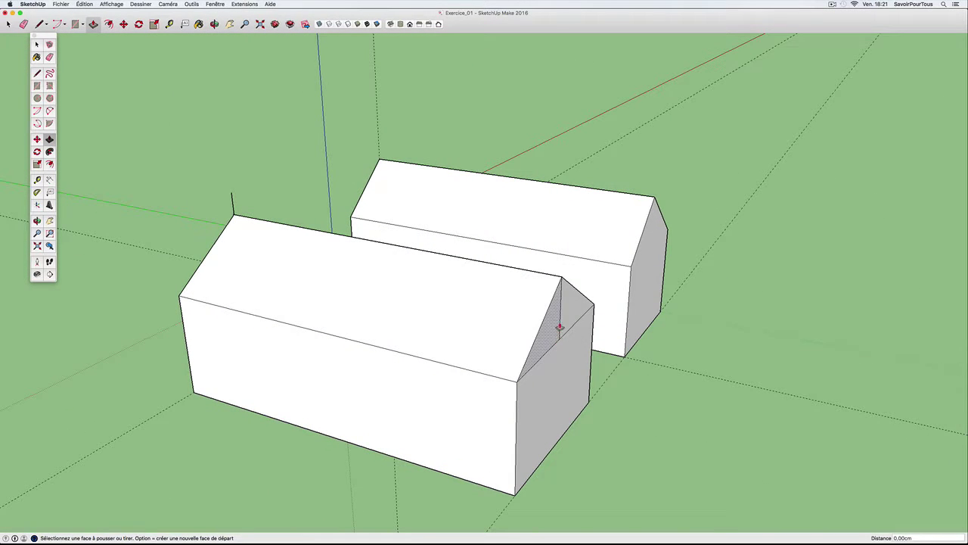
pyautogui.press('e')
pyautogui.moveTo(432, 341)
pyautogui.mouseDown(button='middle')
pyautogui.moveTo(665, 305)
pyautogui.moveTo(605, 330)
pyautogui.moveTo(572, 302)
pyautogui.moveTo(622, 309)
pyautogui.moveTo(607, 277)
pyautogui.mouseUp(button='middle')
pyautogui.scroll(3, 573, 302)
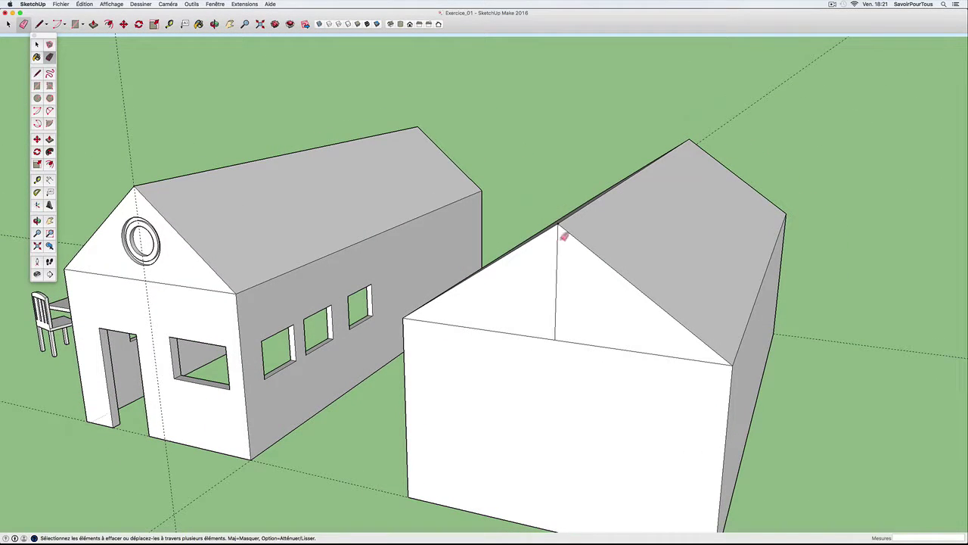
# Orbit below the model and place 20 cm guides inside the underside's left and right edges
pyautogui.moveTo(560, 294)
pyautogui.mouseDown(button='middle')
pyautogui.moveTo(599, 311)
pyautogui.moveTo(644, 298)
pyautogui.moveTo(648, 276)
pyautogui.moveTo(631, 324)
pyautogui.moveTo(624, 253)
pyautogui.moveTo(623, 307)
pyautogui.mouseUp(button='middle')
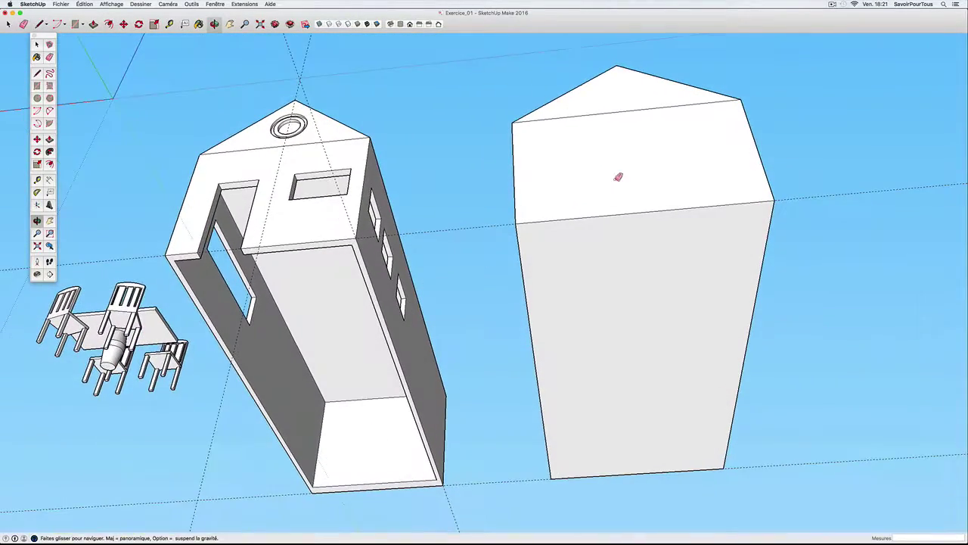
pyautogui.press('t')
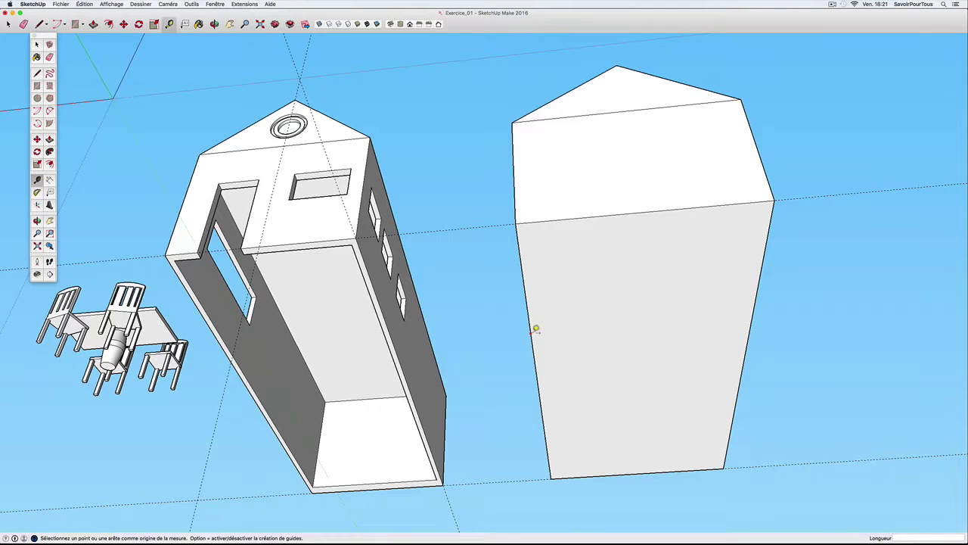
pyautogui.click(534, 330)
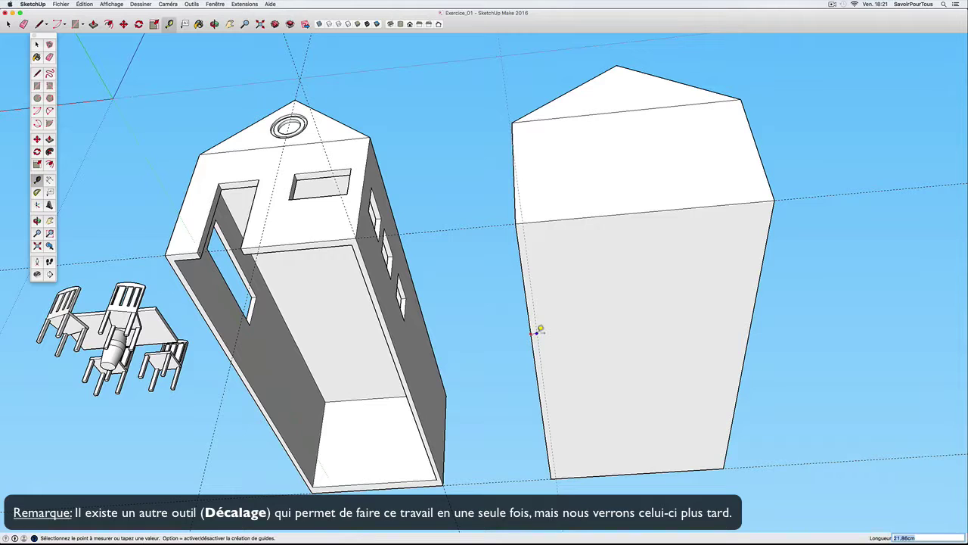
pyautogui.write('20')
pyautogui.press('Return')
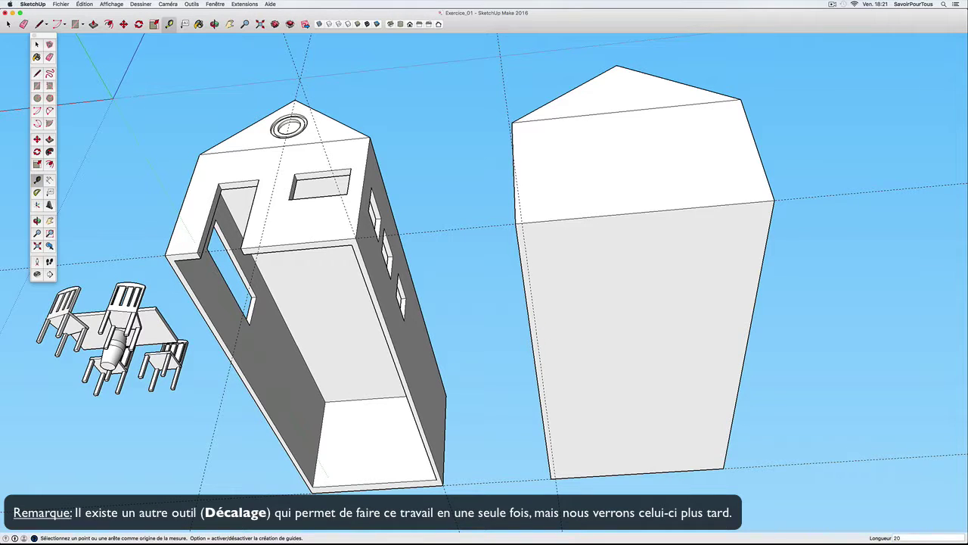
pyautogui.click(755, 314)
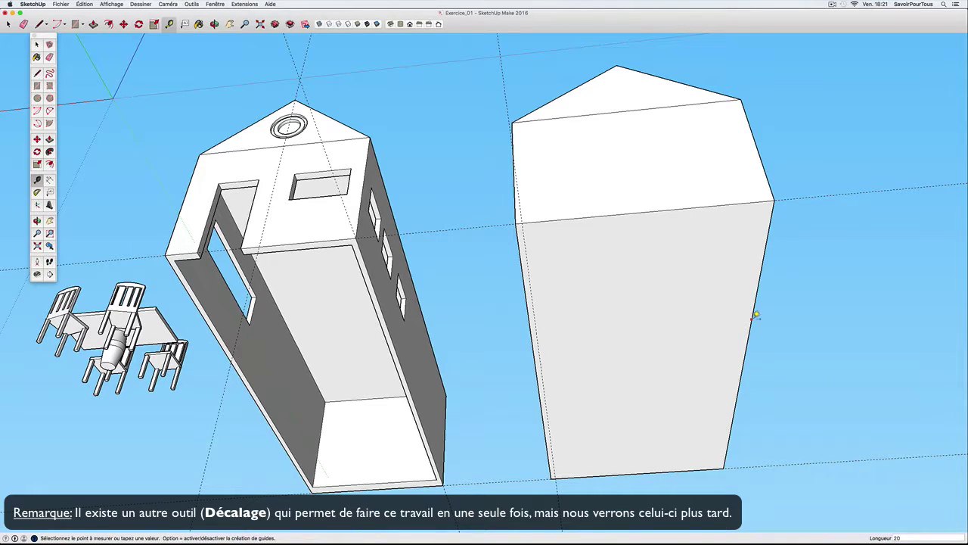
pyautogui.write('20')
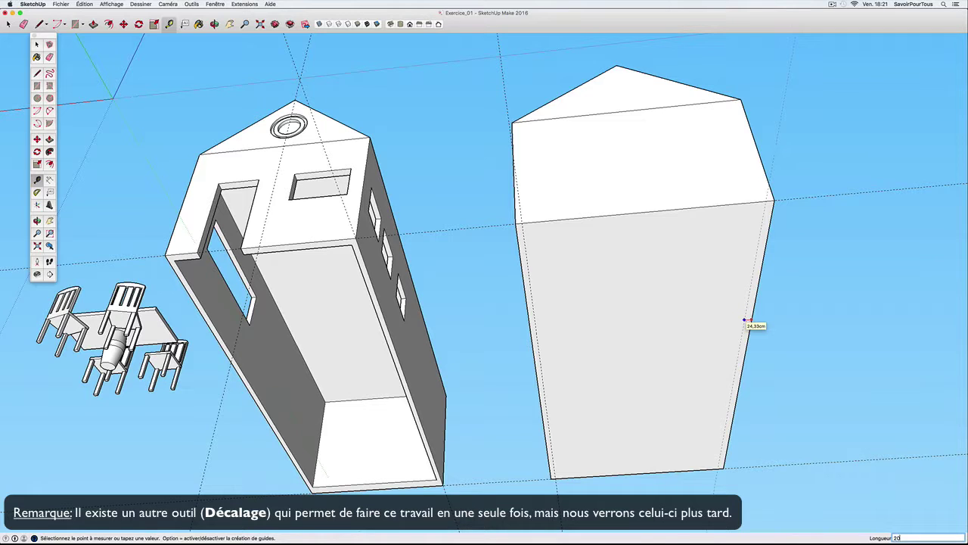
pyautogui.press('Return')
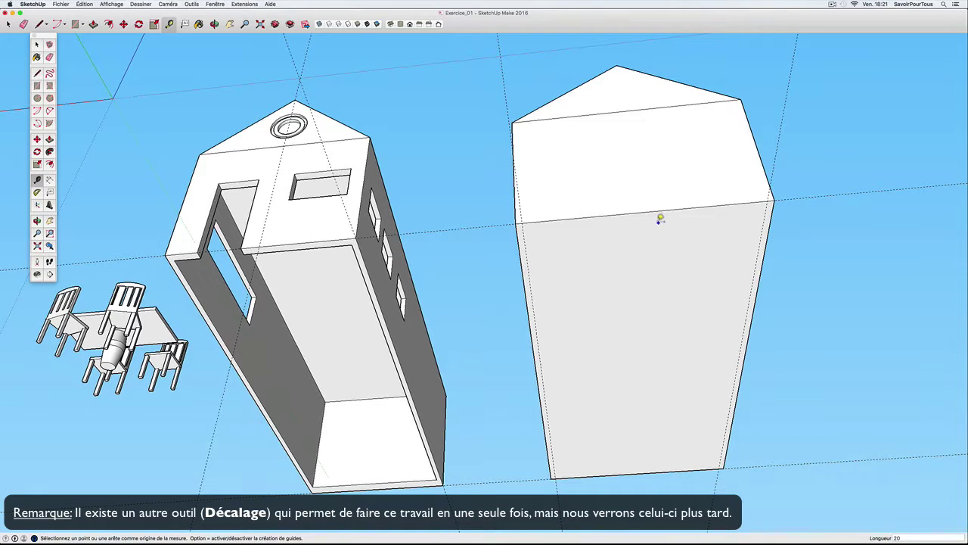
# Add 20 cm guides inside the underside's top and bottom edges
pyautogui.click(650, 211)
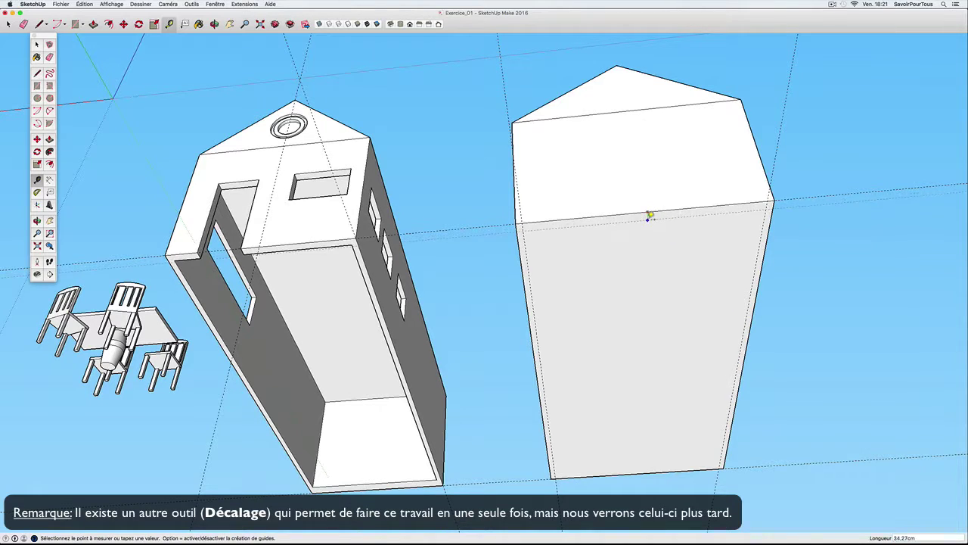
pyautogui.write('20')
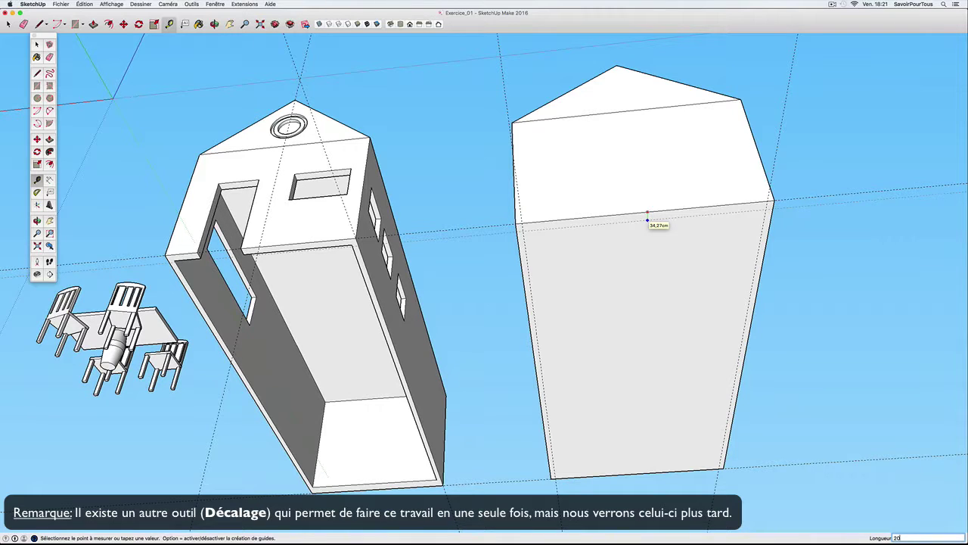
pyautogui.press('Return')
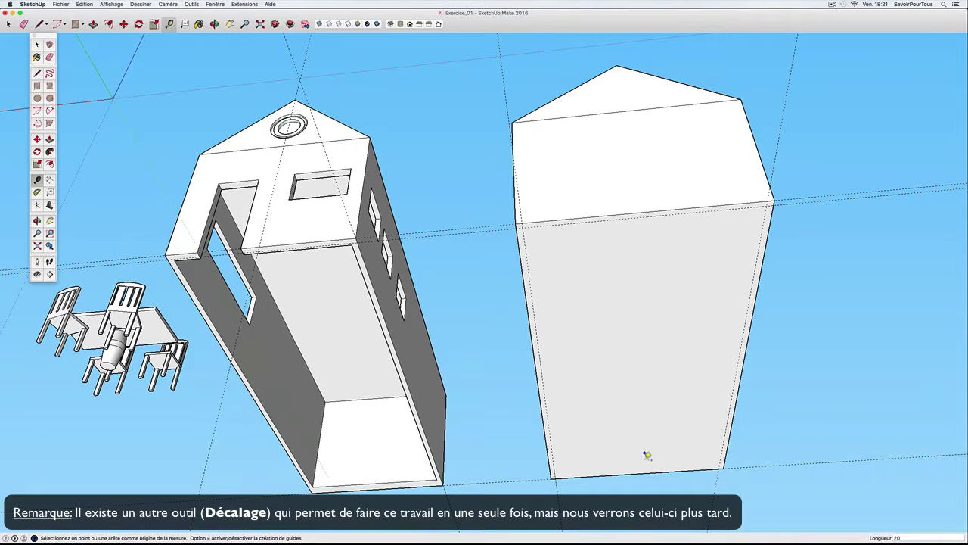
pyautogui.click(650, 470)
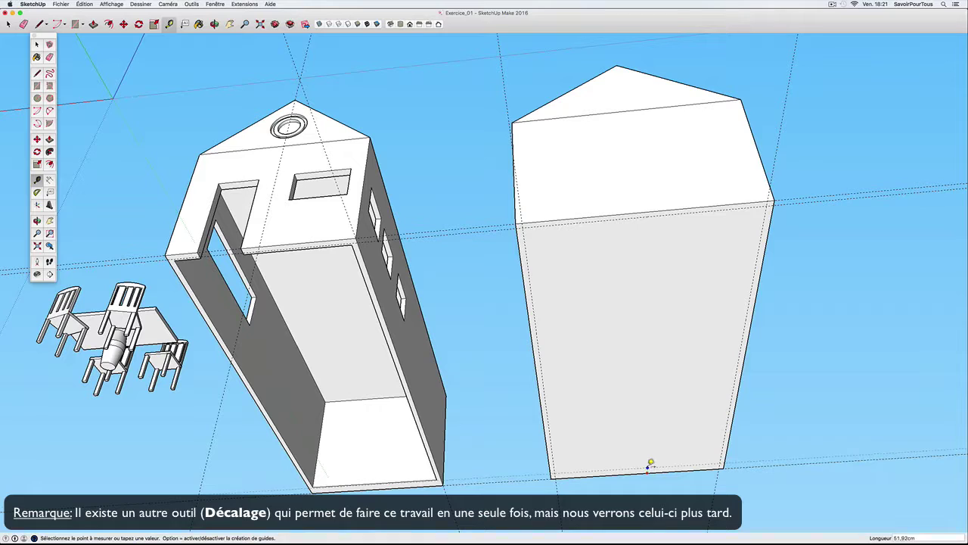
pyautogui.write('20')
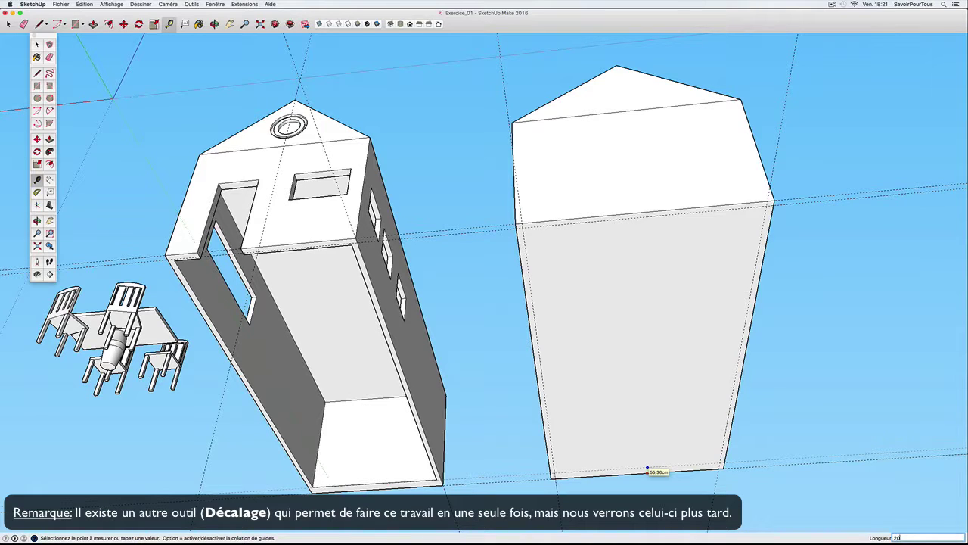
pyautogui.press('Return')
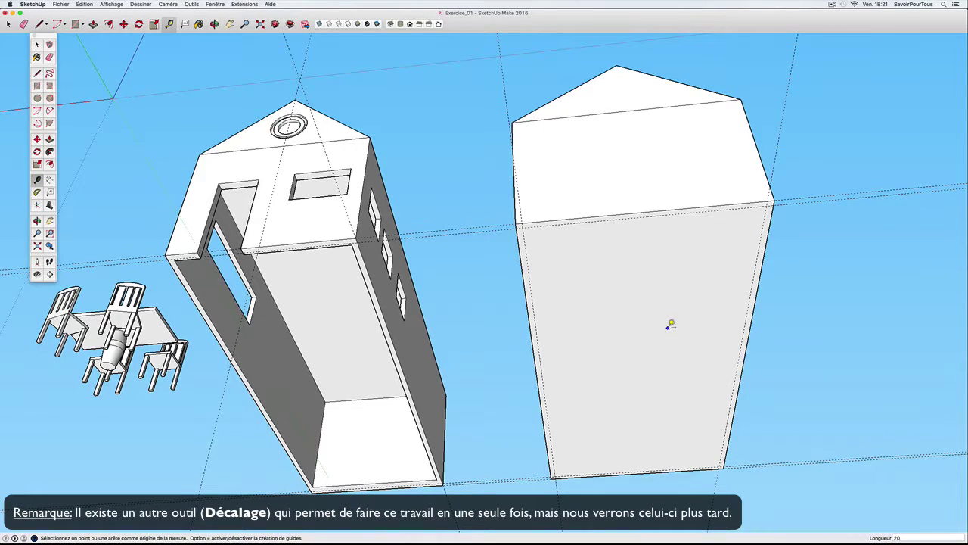
# Draw a rectangle between opposite 20 cm guide intersections on the building's underside
pyautogui.press('r')
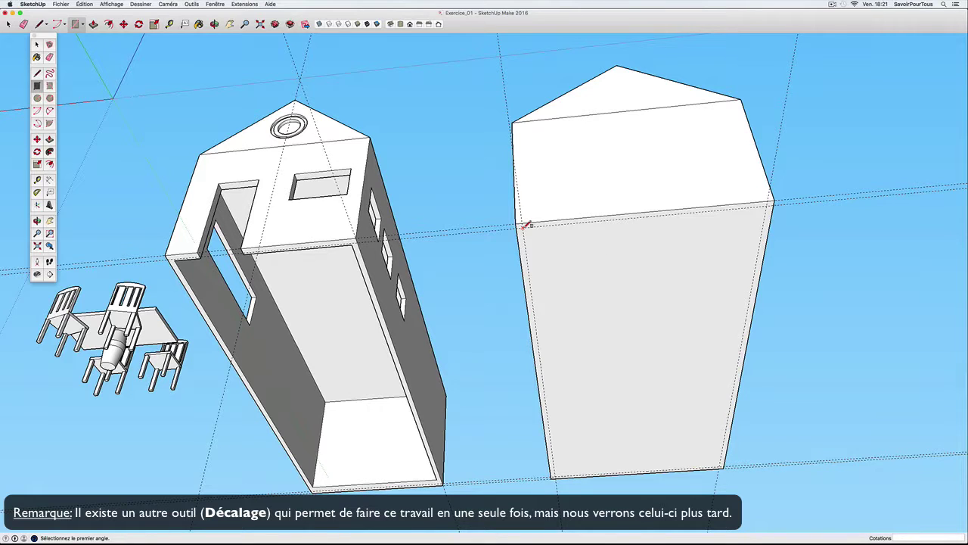
pyautogui.click(522, 226)
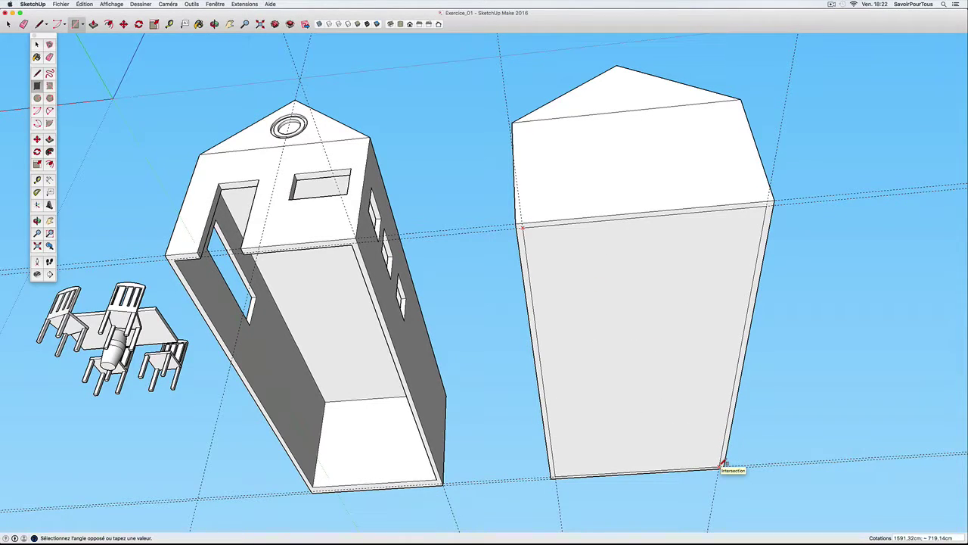
pyautogui.click(720, 467)
pyautogui.moveTo(668, 279); pyautogui.dragTo(598, 331, button='middle')
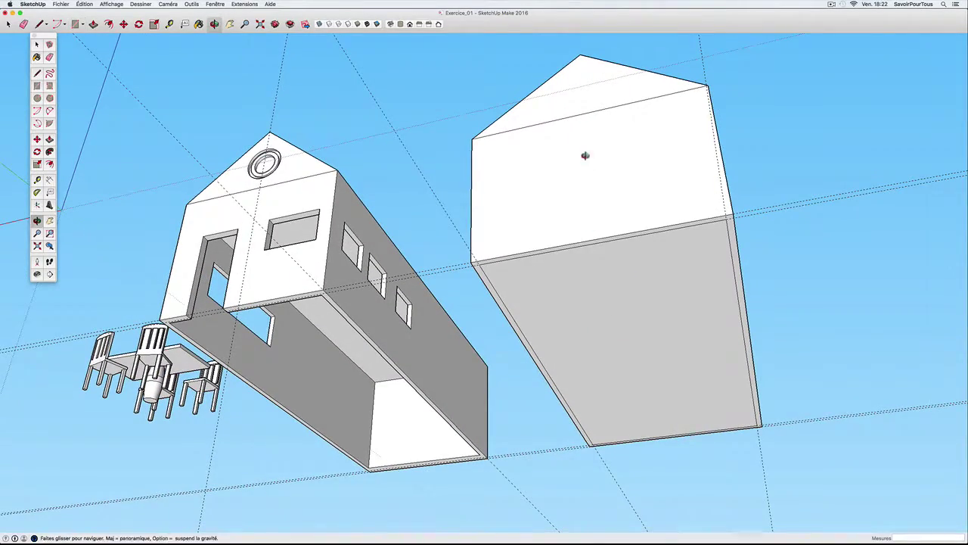
pyautogui.moveTo(598, 255)
pyautogui.mouseDown(button='middle')
pyautogui.moveTo(588, 251)
pyautogui.moveTo(590, 227)
pyautogui.mouseUp(button='middle')
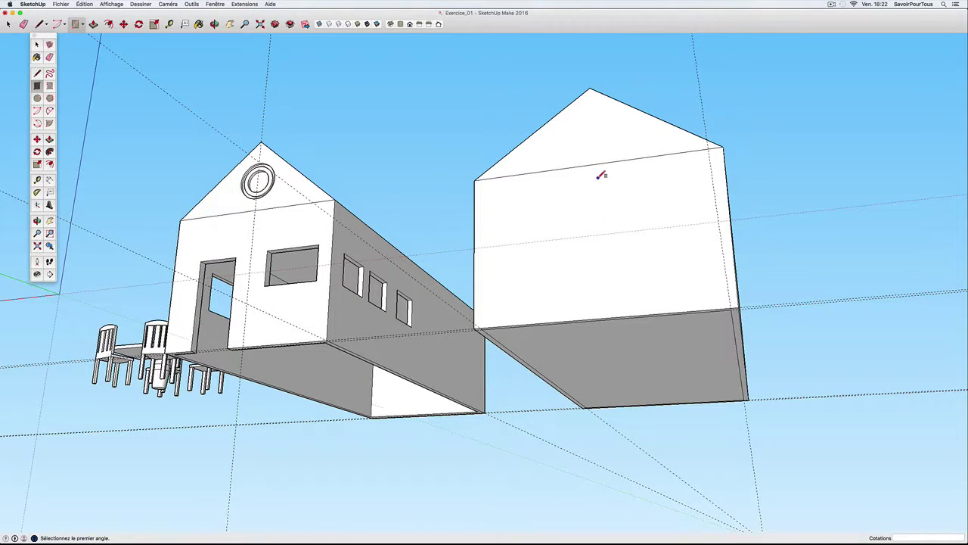
# Push the inset rectangle up into the building to hollow it, then orbit back above ground
pyautogui.press('t')
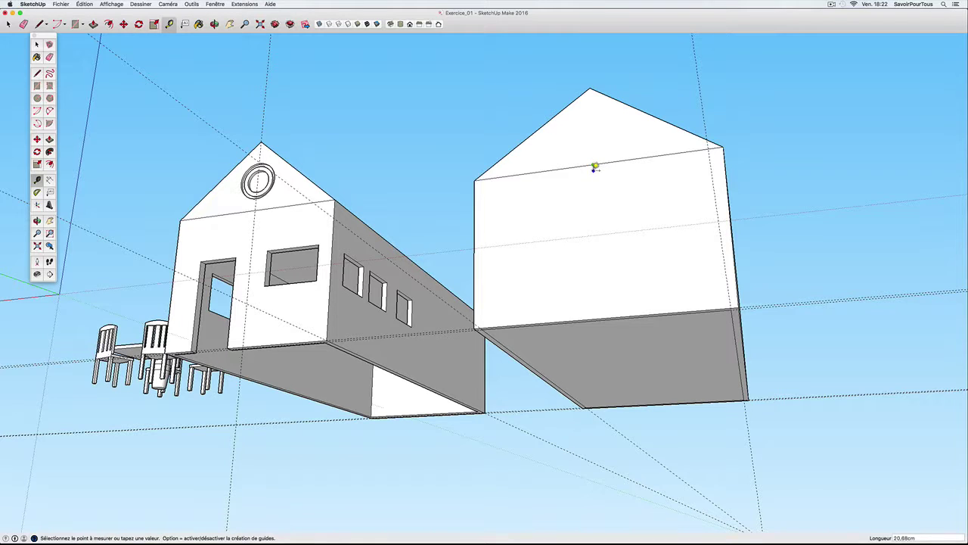
pyautogui.click(594, 169)
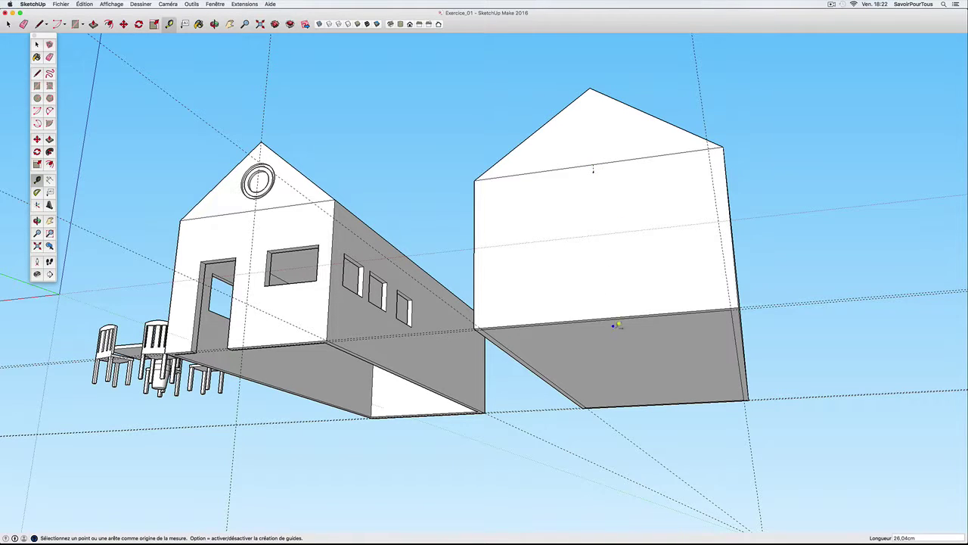
pyautogui.press('p')
pyautogui.click(643, 339)
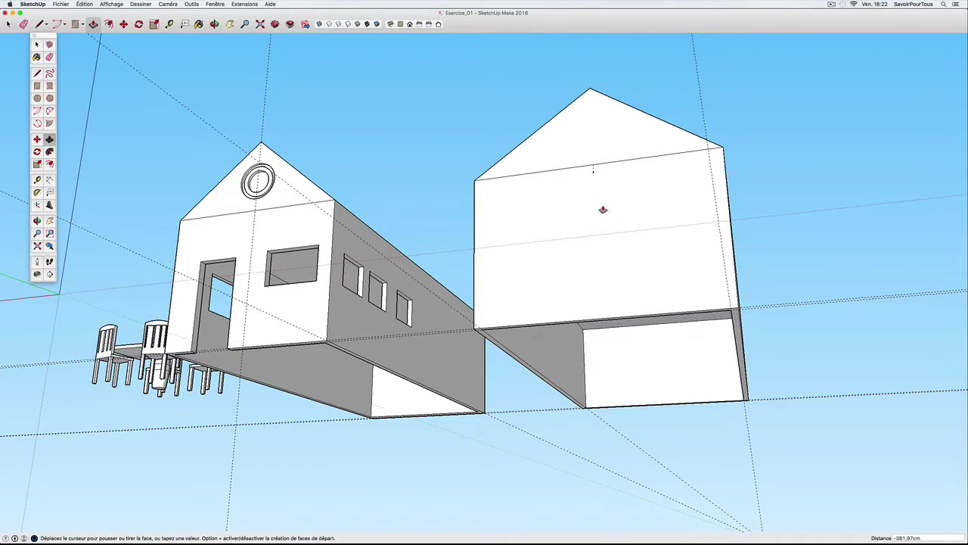
pyautogui.click(593, 177)
pyautogui.moveTo(639, 259)
pyautogui.mouseDown(button='middle')
pyautogui.moveTo(708, 266)
pyautogui.moveTo(661, 346)
pyautogui.moveTo(714, 328)
pyautogui.moveTo(577, 340)
pyautogui.moveTo(752, 389)
pyautogui.moveTo(642, 368)
pyautogui.moveTo(612, 374)
pyautogui.moveTo(631, 374)
pyautogui.moveTo(633, 363)
pyautogui.moveTo(592, 359)
pyautogui.mouseUp(button='middle')
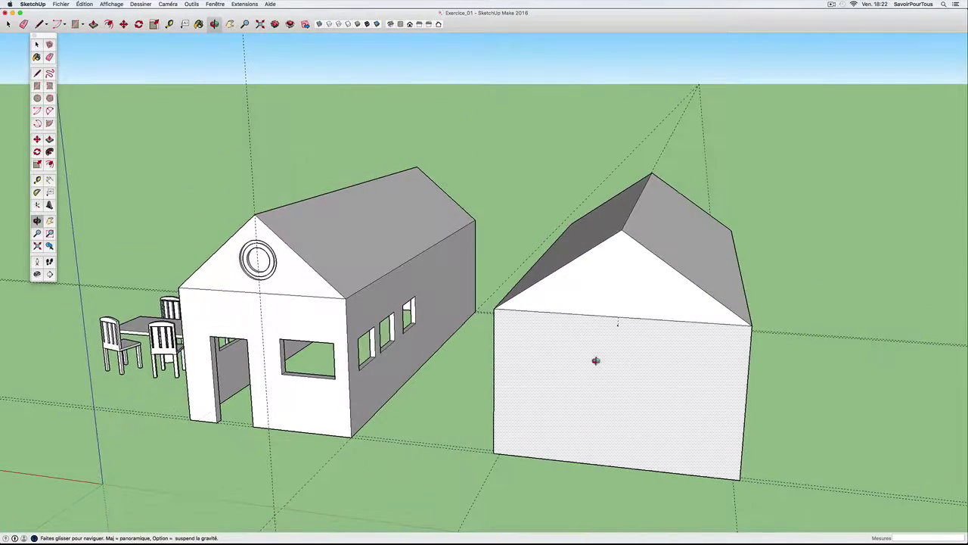
pyautogui.press('t')
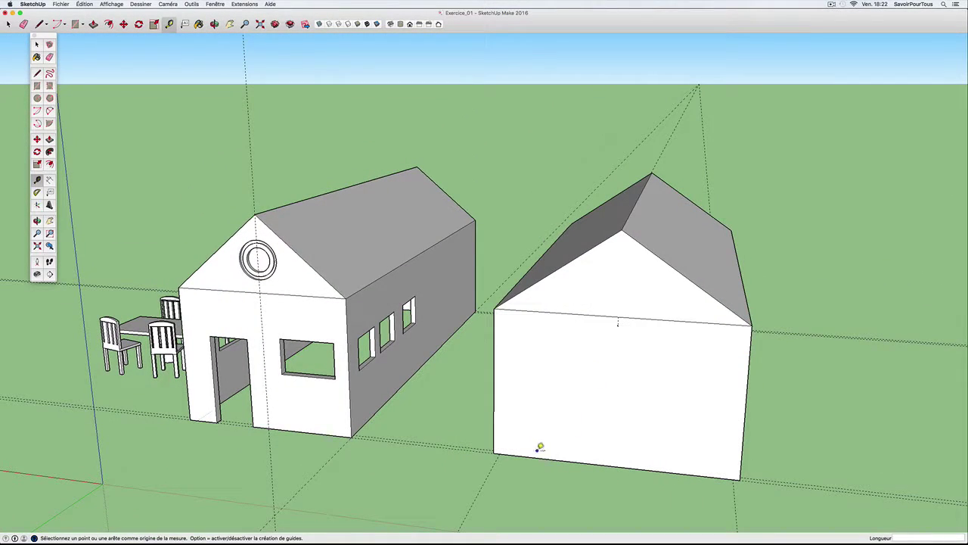
pyautogui.click(537, 452)
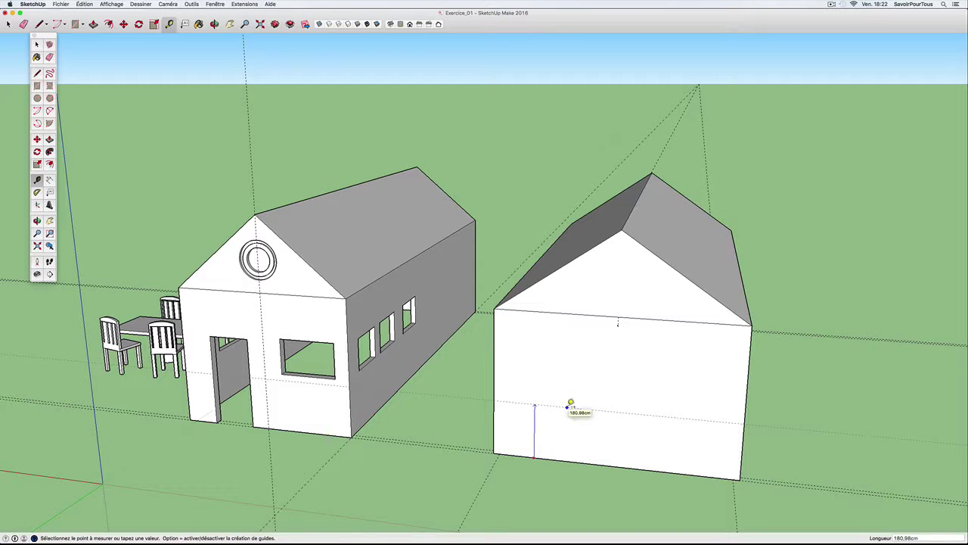
# Draw a door rectangle on the second house's front wall, then start a window rectangle beside it
pyautogui.press('r')
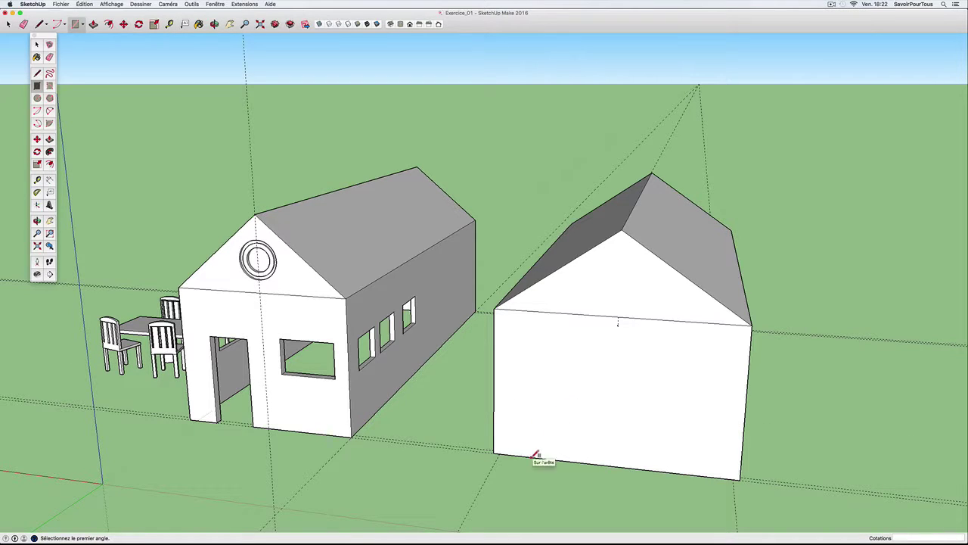
pyautogui.click(532, 456)
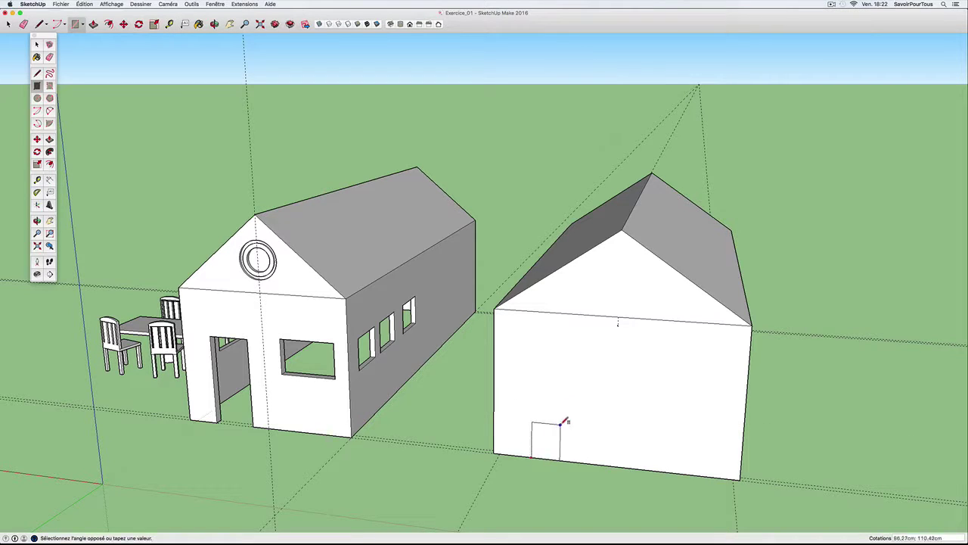
pyautogui.click(584, 364)
pyautogui.moveTo(579, 378)
pyautogui.mouseDown(button='middle')
pyautogui.moveTo(795, 367)
pyautogui.moveTo(647, 380)
pyautogui.mouseUp(button='middle')
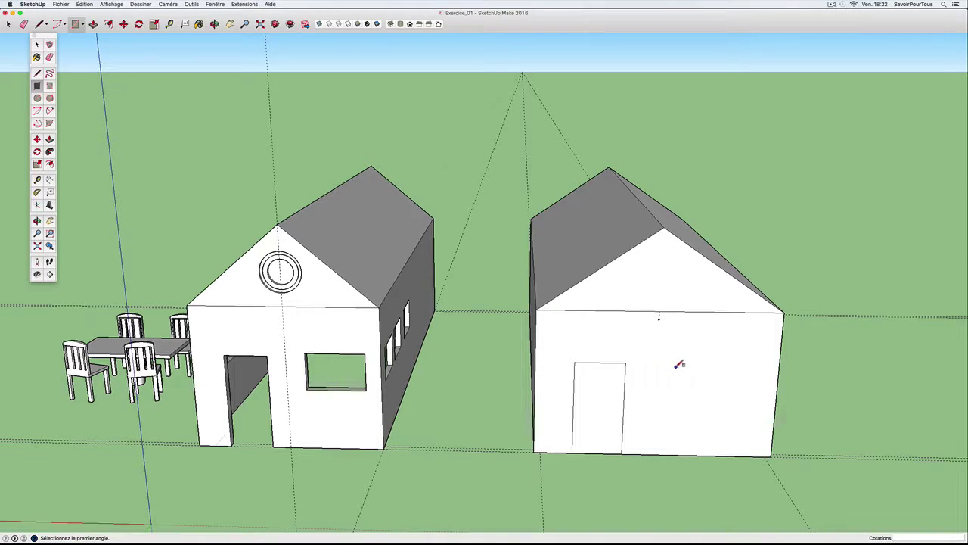
pyautogui.click(674, 368)
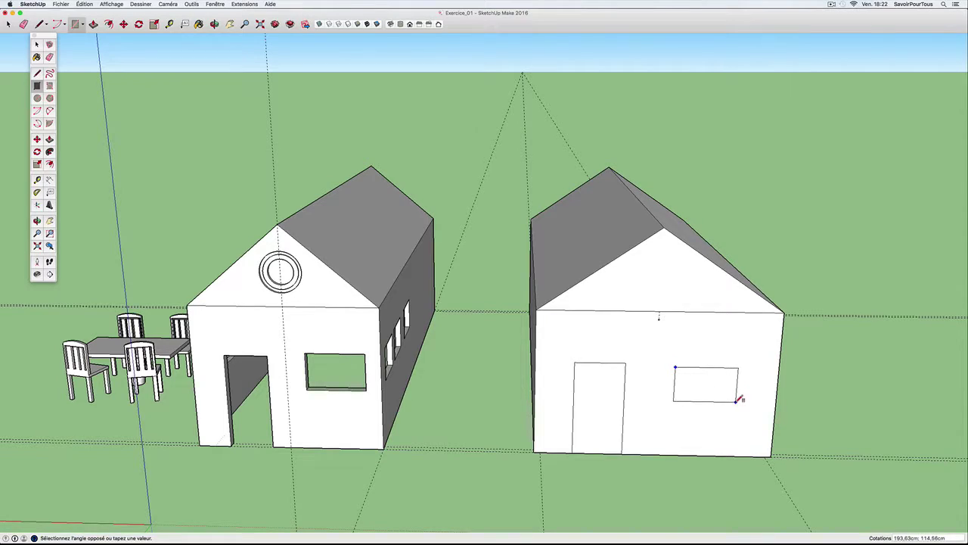
pyautogui.moveTo(759, 390)
pyautogui.mouseDown(button='middle')
pyautogui.moveTo(767, 380)
pyautogui.moveTo(450, 369)
pyautogui.mouseUp(button='middle')
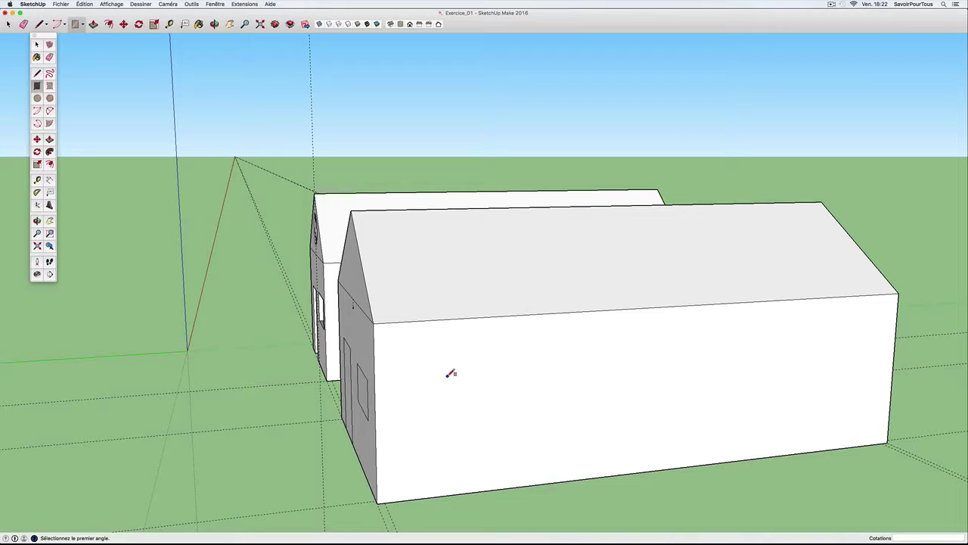
# Draw a window on the long side wall and add guide lines at its top and bottom
pyautogui.click(448, 375)
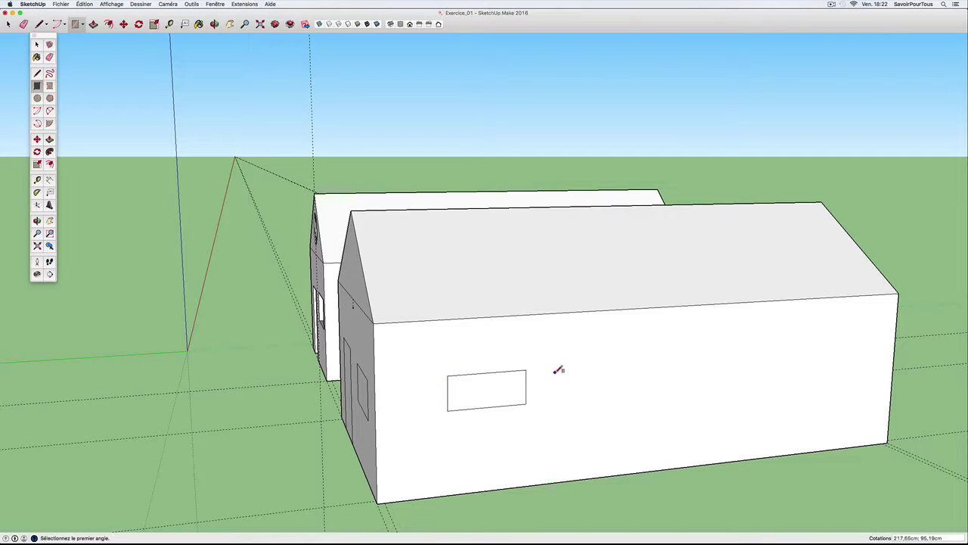
pyautogui.press('t')
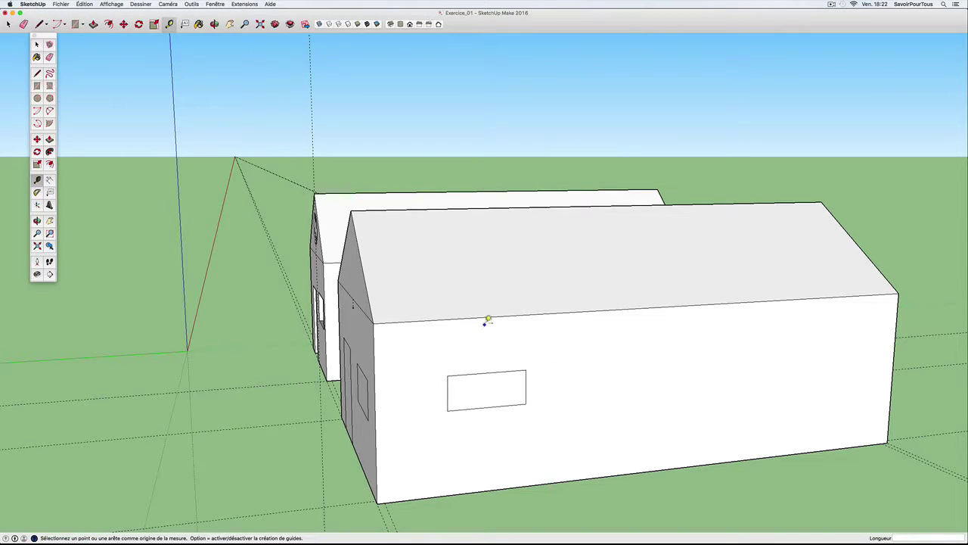
pyautogui.click(485, 313)
pyautogui.click(506, 483)
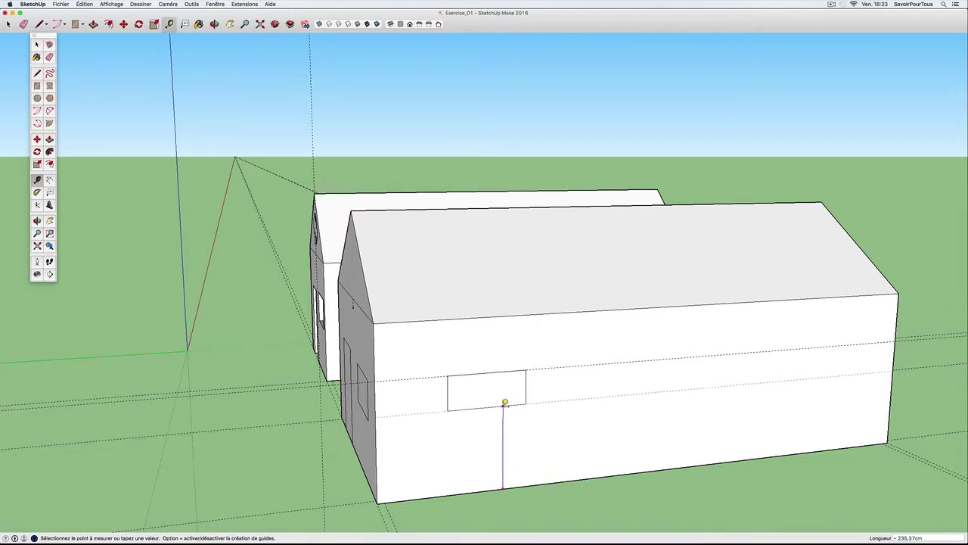
pyautogui.click(506, 401)
# Draw two more window rectangles along the side wall between the guide lines
pyautogui.press('r')
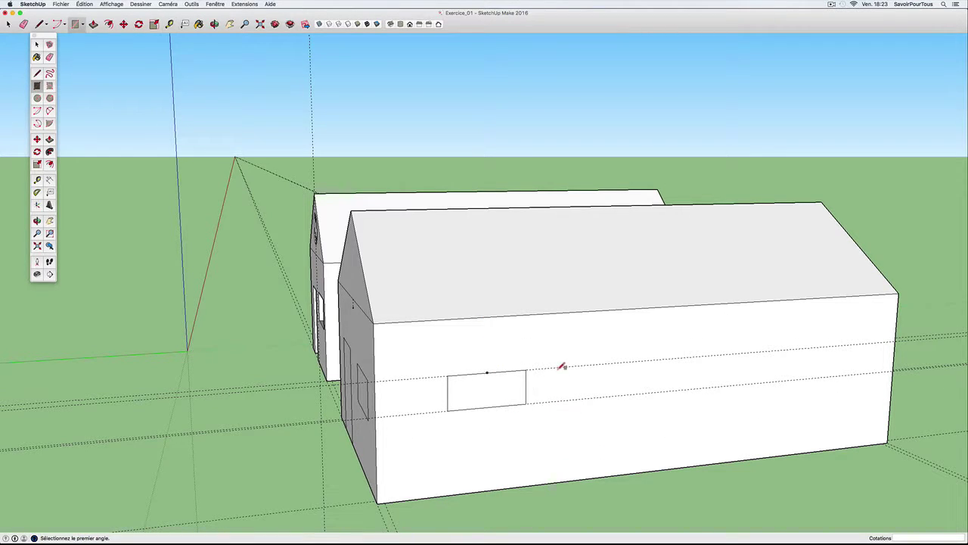
pyautogui.click(556, 367)
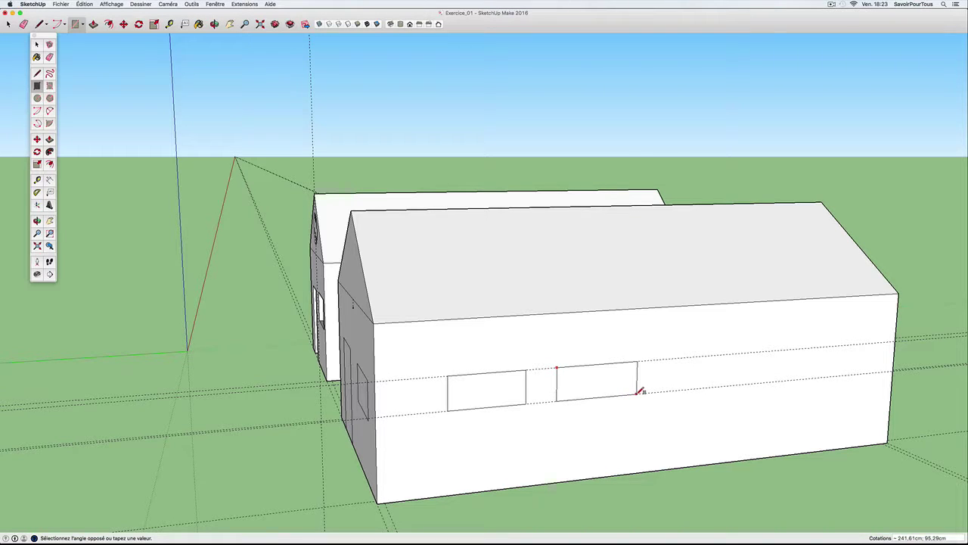
pyautogui.click(682, 357)
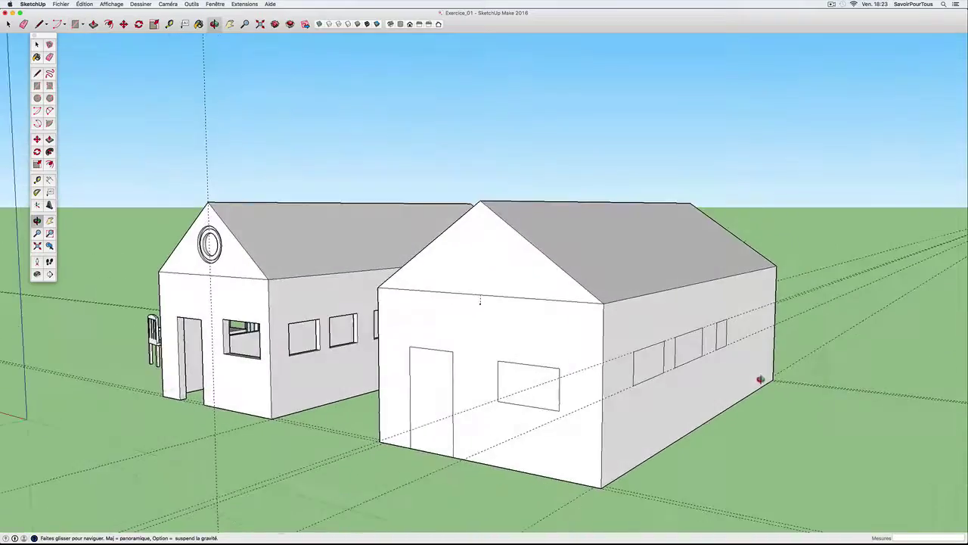
pyautogui.moveTo(665, 297)
pyautogui.mouseDown()
pyautogui.moveTo(694, 400)
pyautogui.moveTo(643, 380)
pyautogui.mouseUp()
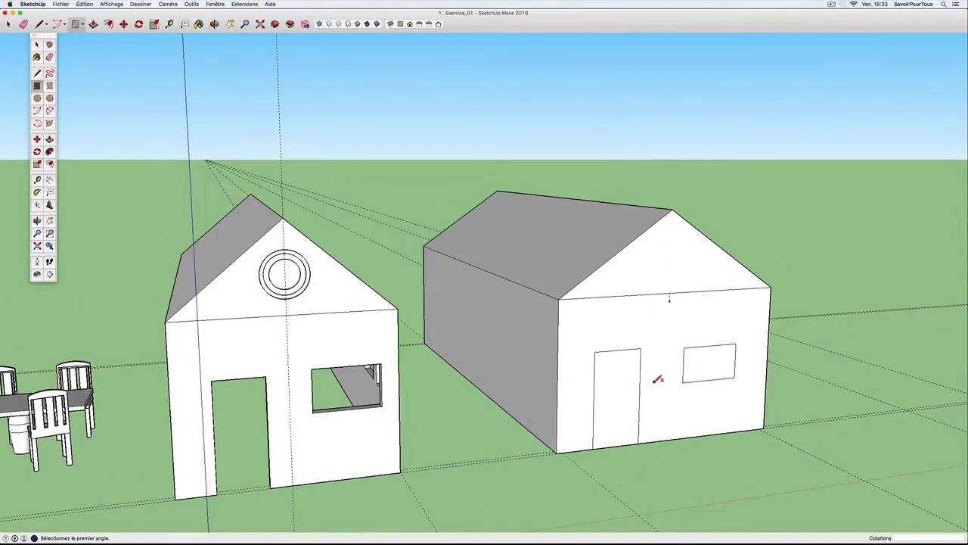
# Push the door face 20 cm into the second house's front wall
pyautogui.press('p')
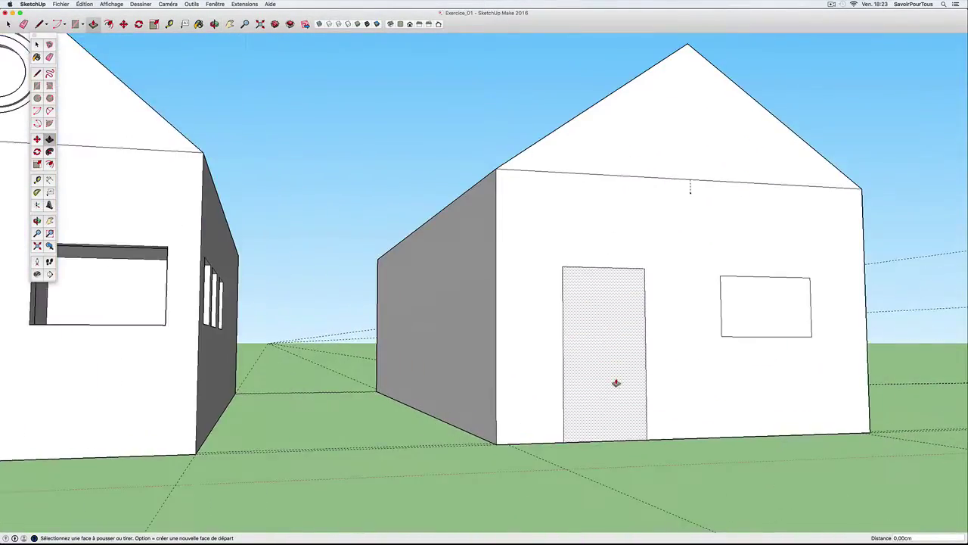
pyautogui.moveTo(616, 383)
pyautogui.mouseDown()
pyautogui.moveTo(580, 315)
pyautogui.moveTo(522, 250)
pyautogui.moveTo(529, 285)
pyautogui.mouseUp()
pyautogui.press('p')
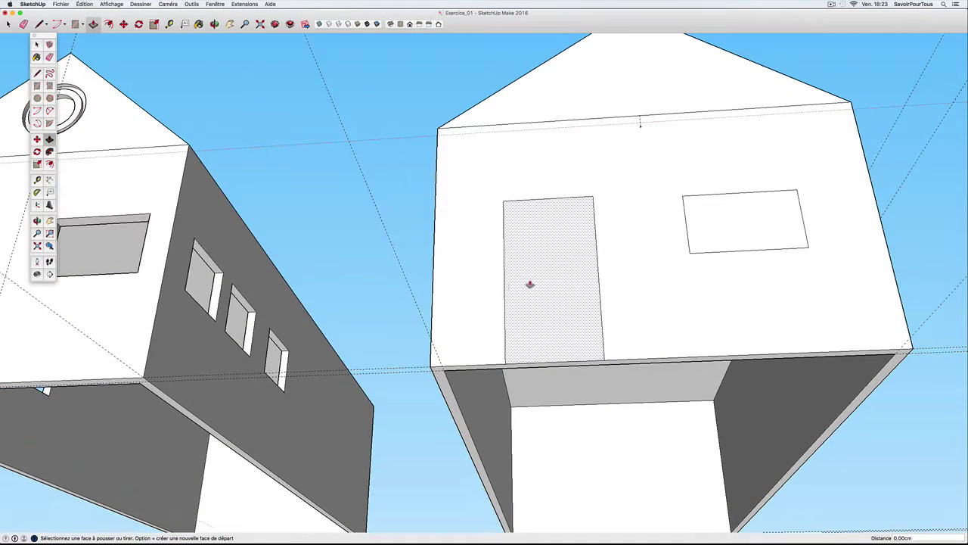
pyautogui.click(529, 290)
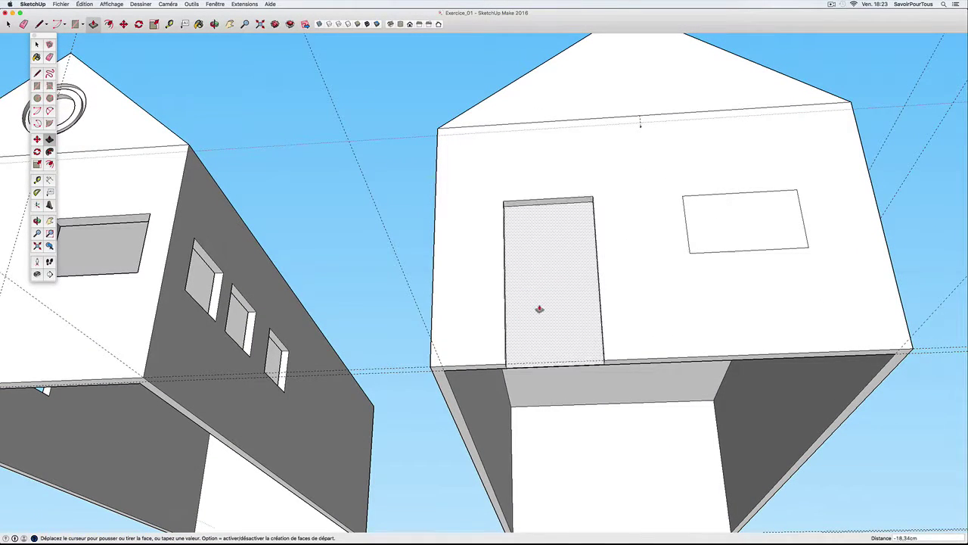
pyautogui.click(558, 327)
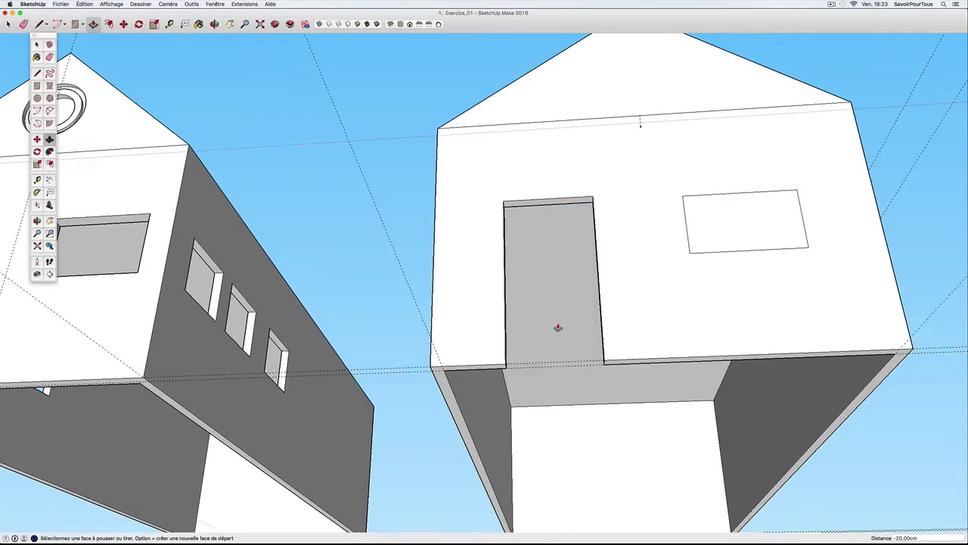
# Push the front window into the wall by the same depth
pyautogui.press('w')
pyautogui.moveTo(559, 281); pyautogui.dragTo(526, 342)
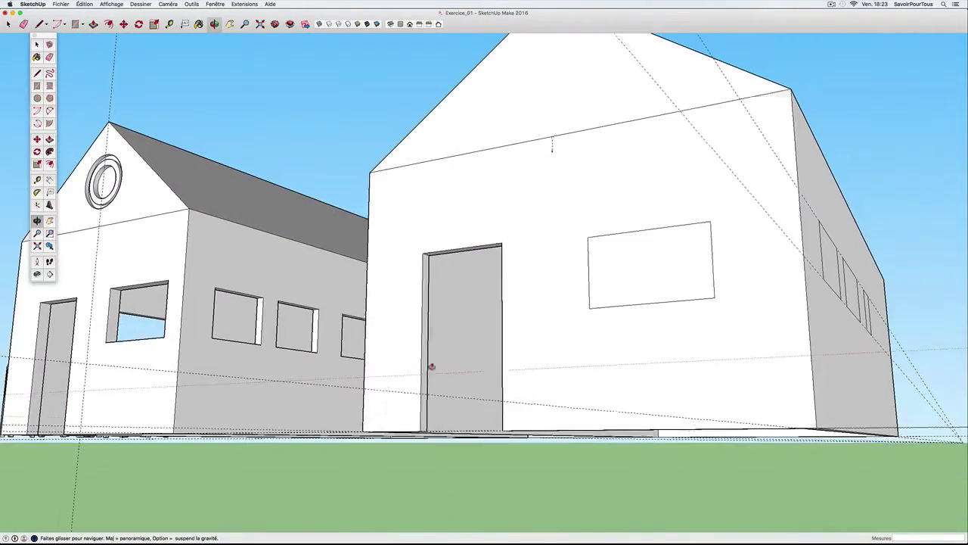
pyautogui.press('p')
pyautogui.moveTo(634, 266)
pyautogui.mouseDown(button='middle')
pyautogui.moveTo(570, 296)
pyautogui.moveTo(549, 337)
pyautogui.moveTo(554, 353)
pyautogui.moveTo(564, 329)
pyautogui.mouseUp(button='middle')
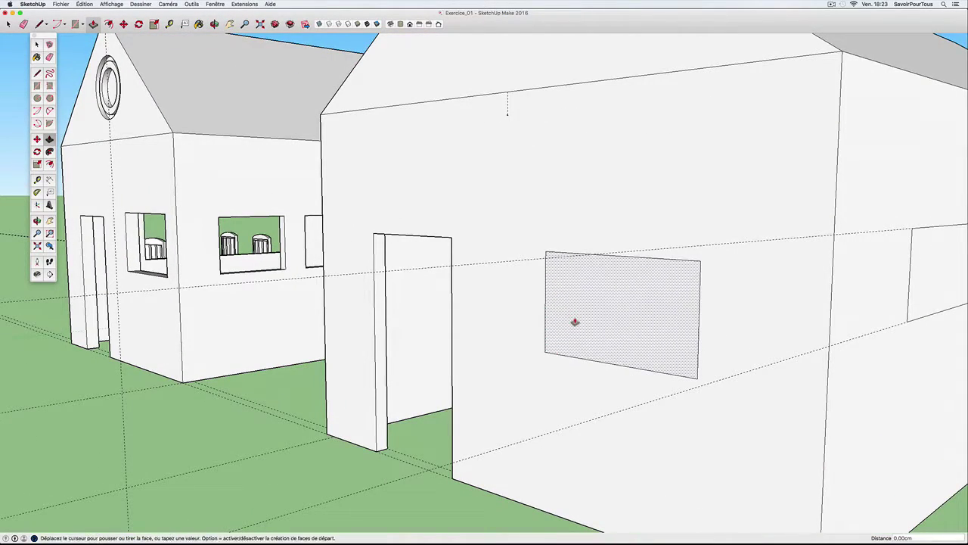
pyautogui.doubleClick(574, 322)
# Push the middle and right side windows into the wall by the same depth
pyautogui.moveTo(495, 359)
pyautogui.mouseDown(button='middle')
pyautogui.moveTo(621, 370)
pyautogui.moveTo(499, 381)
pyautogui.moveTo(621, 277)
pyautogui.moveTo(716, 322)
pyautogui.moveTo(264, 371)
pyautogui.moveTo(306, 376)
pyautogui.mouseUp(button='middle')
pyautogui.scroll(-5, 305, 376)
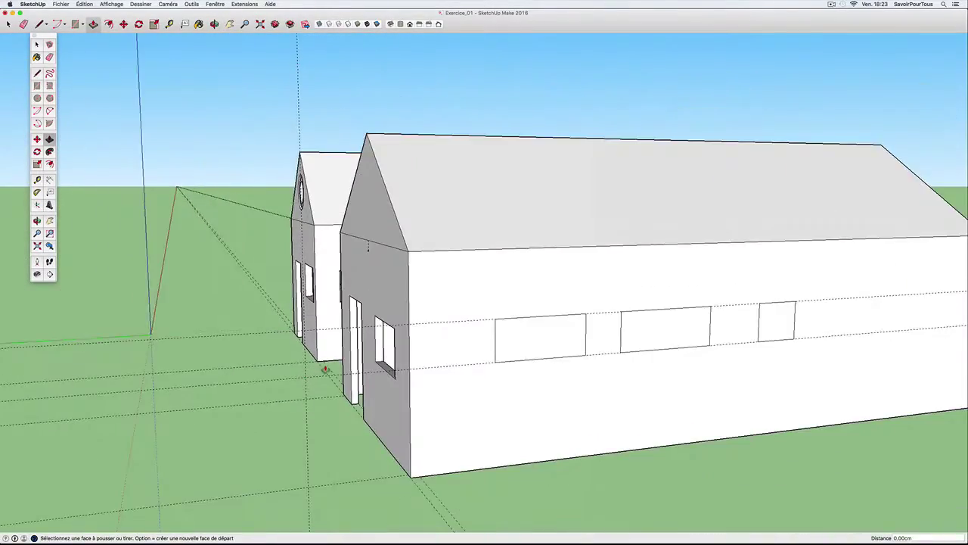
pyautogui.doubleClick(573, 343)
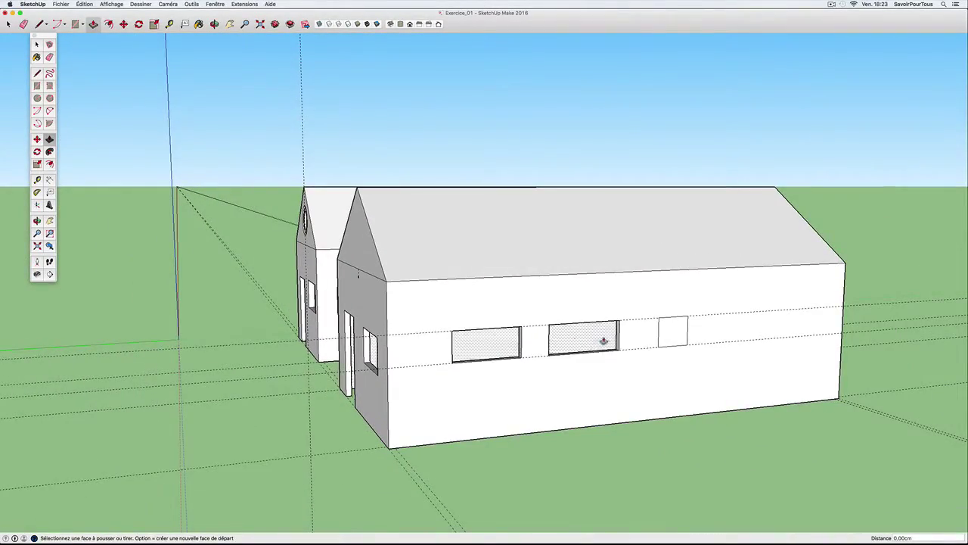
pyautogui.doubleClick(664, 332)
pyautogui.moveTo(487, 333)
pyautogui.mouseDown(button='middle')
pyautogui.moveTo(549, 341)
pyautogui.moveTo(525, 275)
pyautogui.moveTo(622, 275)
pyautogui.moveTo(727, 321)
pyautogui.moveTo(567, 324)
pyautogui.moveTo(518, 355)
pyautogui.mouseUp(button='middle')
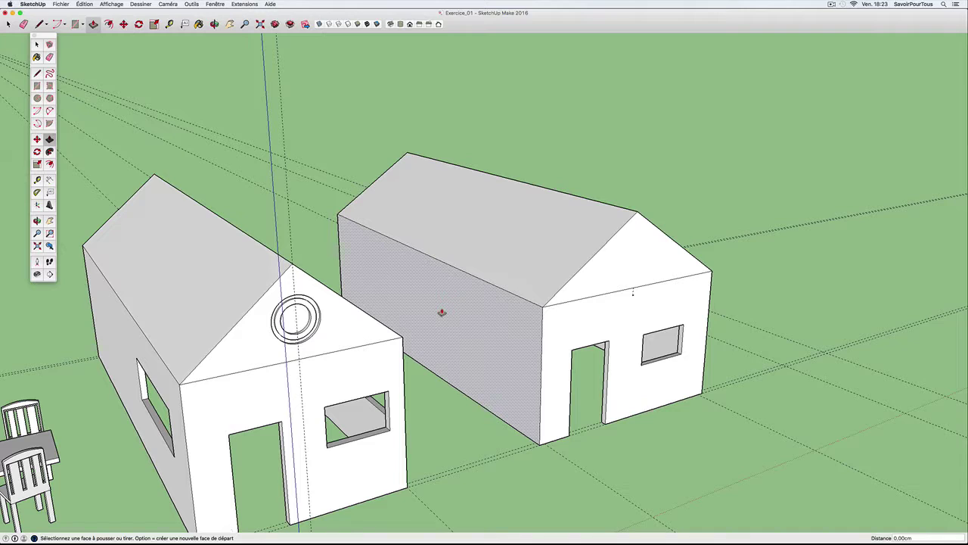
# Draw a window rectangle on the opposite long wall and push it into the wall
pyautogui.press('r')
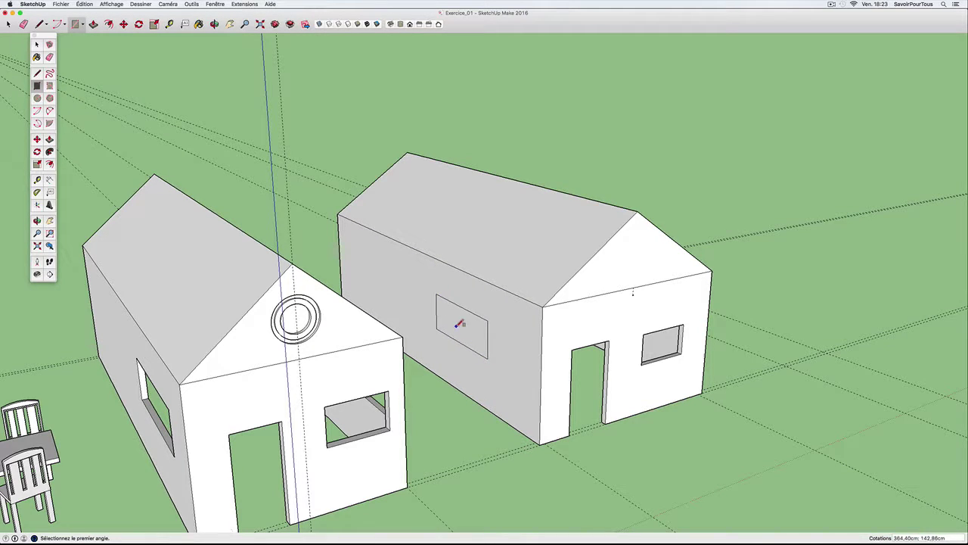
pyautogui.press('p')
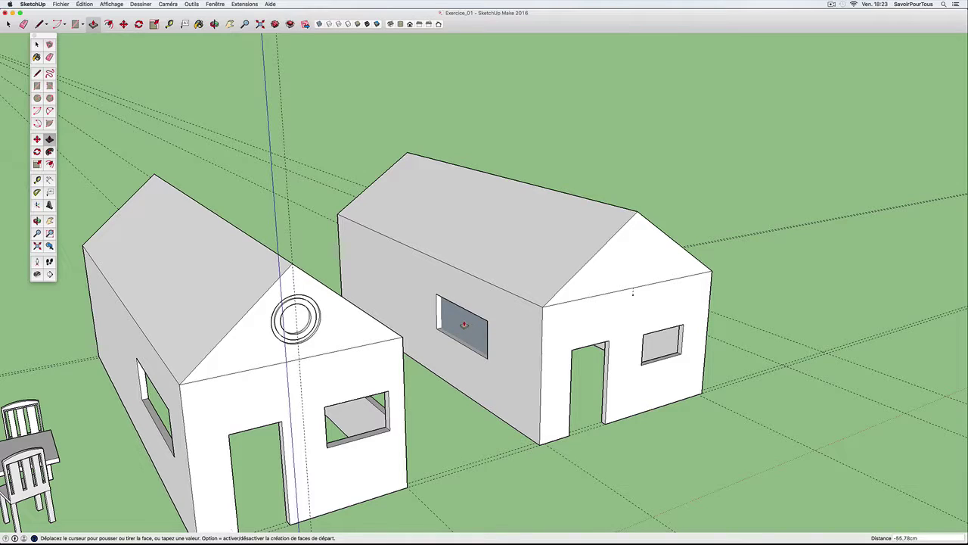
pyautogui.click(464, 325)
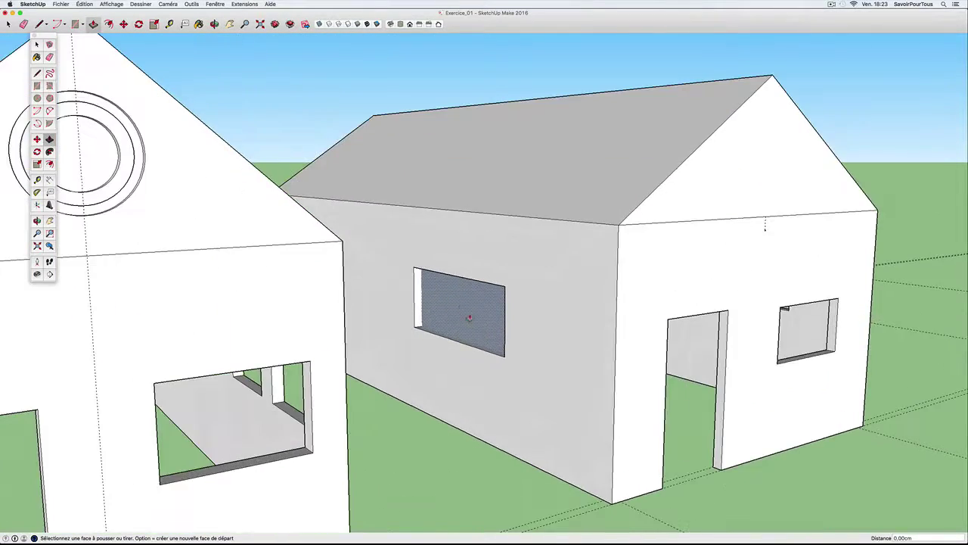
pyautogui.moveTo(295, 317); pyautogui.dragTo(295, 272)
pyautogui.moveTo(295, 271)
pyautogui.mouseDown(button='middle')
pyautogui.moveTo(232, 270)
pyautogui.moveTo(438, 312)
pyautogui.moveTo(402, 159)
pyautogui.mouseUp(button='middle')
# Push the window face all the way through the wall to form an opening
pyautogui.press('p')
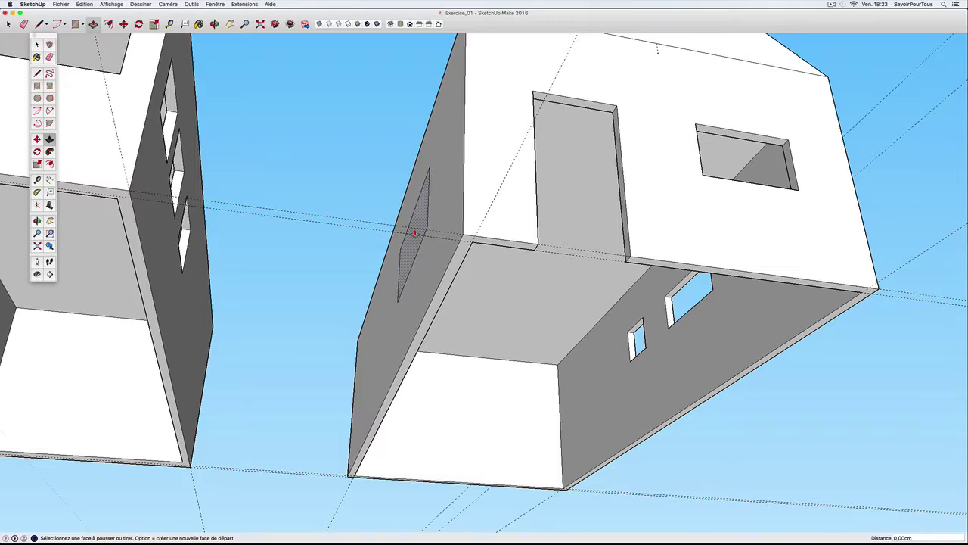
pyautogui.click(415, 239)
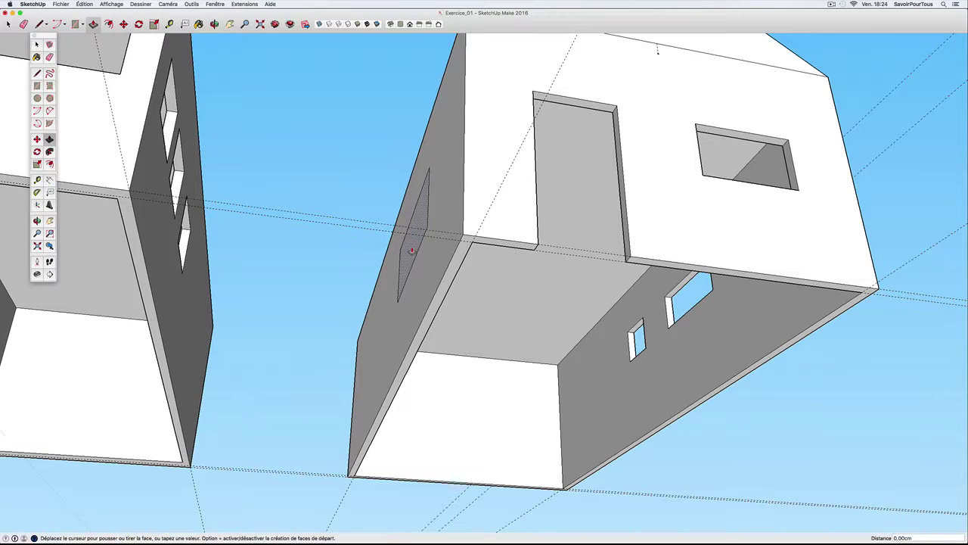
pyautogui.click(459, 269)
pyautogui.moveTo(459, 268)
pyautogui.mouseDown(button='middle')
pyautogui.moveTo(507, 298)
pyautogui.moveTo(424, 403)
pyautogui.moveTo(472, 309)
pyautogui.mouseUp(button='middle')
pyautogui.moveTo(472, 310)
pyautogui.mouseDown()
pyautogui.moveTo(434, 292)
pyautogui.moveTo(459, 292)
pyautogui.moveTo(449, 391)
pyautogui.moveTo(461, 353)
pyautogui.moveTo(480, 346)
pyautogui.mouseUp()
pyautogui.press('p')
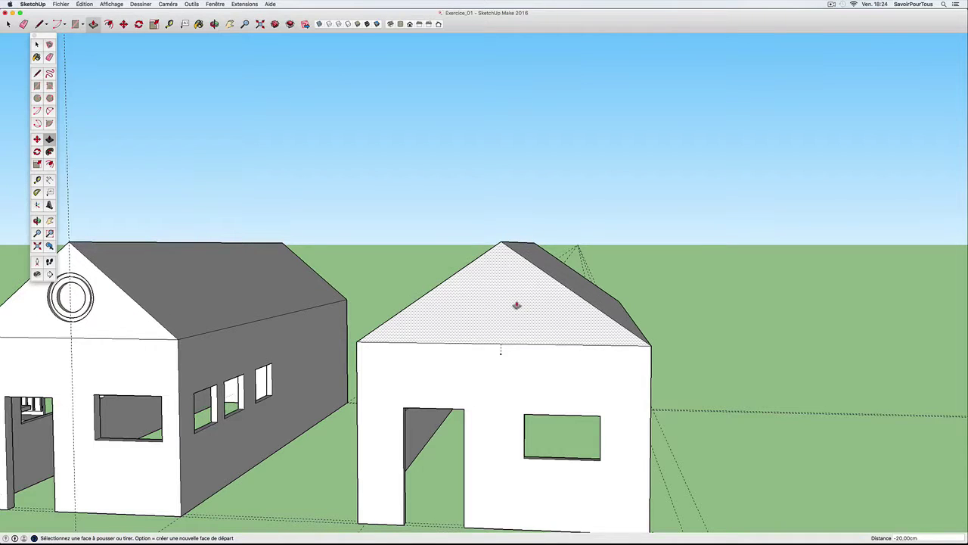
pyautogui.press('t')
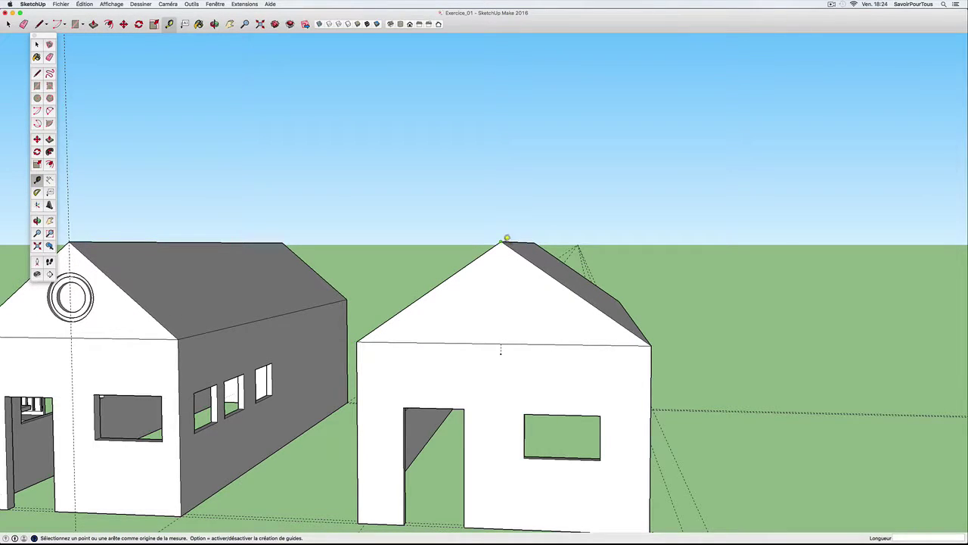
pyautogui.click(506, 238)
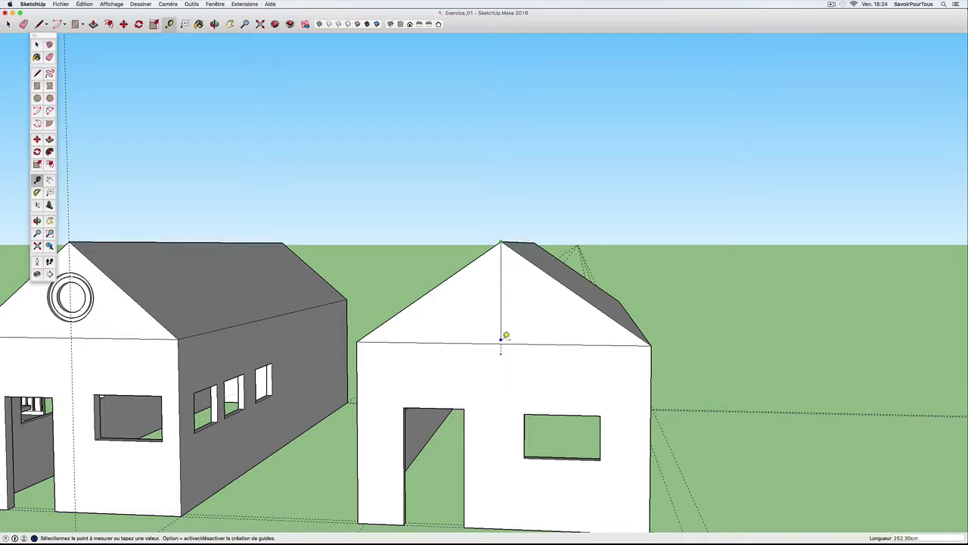
pyautogui.click(504, 354)
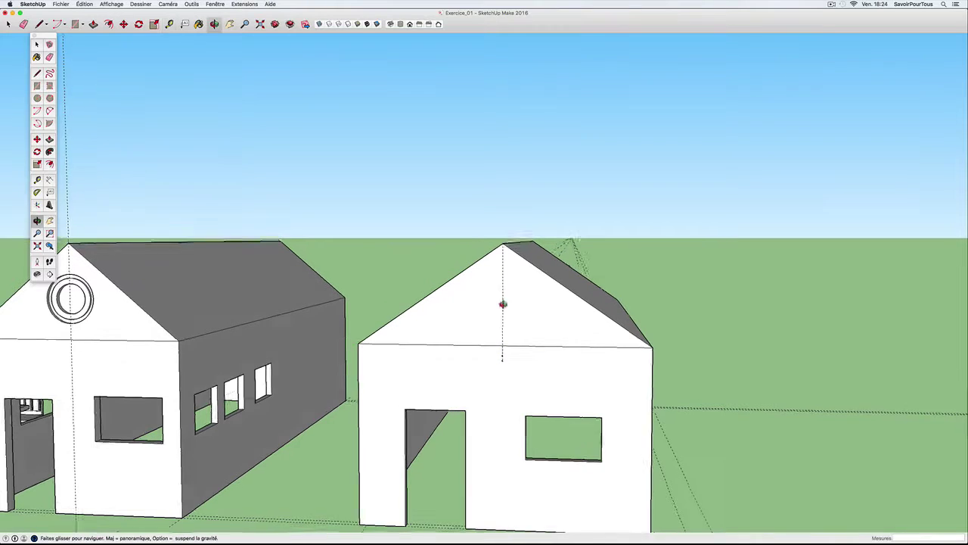
pyautogui.moveTo(504, 303); pyautogui.dragTo(522, 299, button='middle')
pyautogui.press('c')
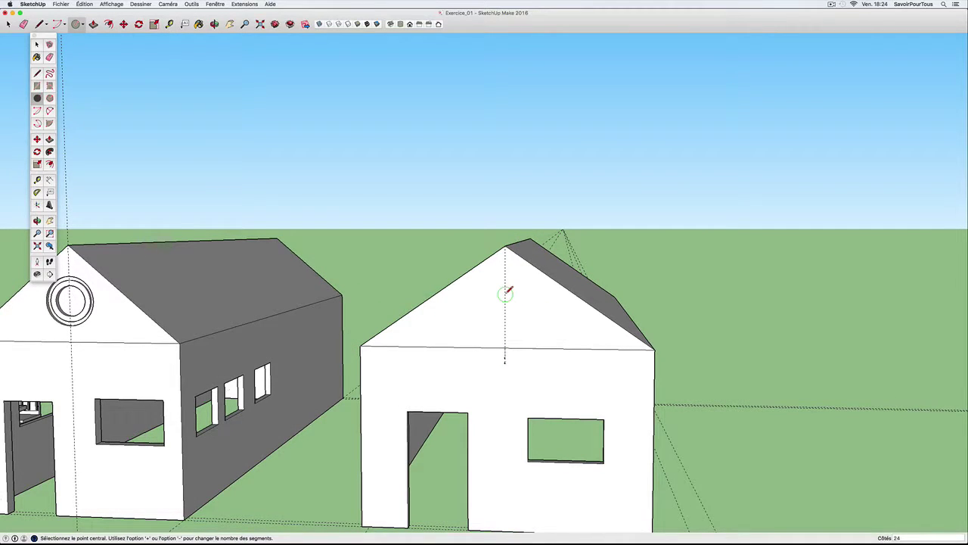
pyautogui.click(505, 293)
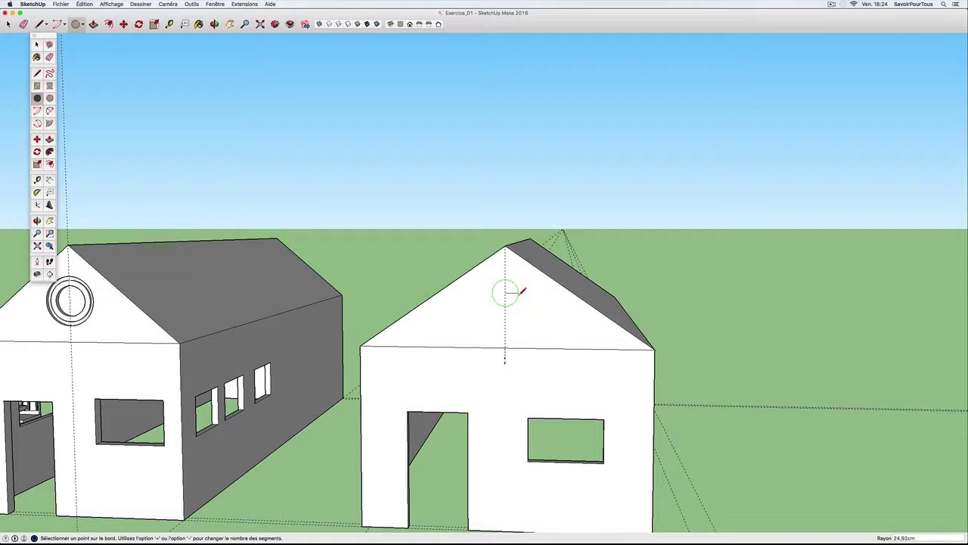
pyautogui.click(532, 291)
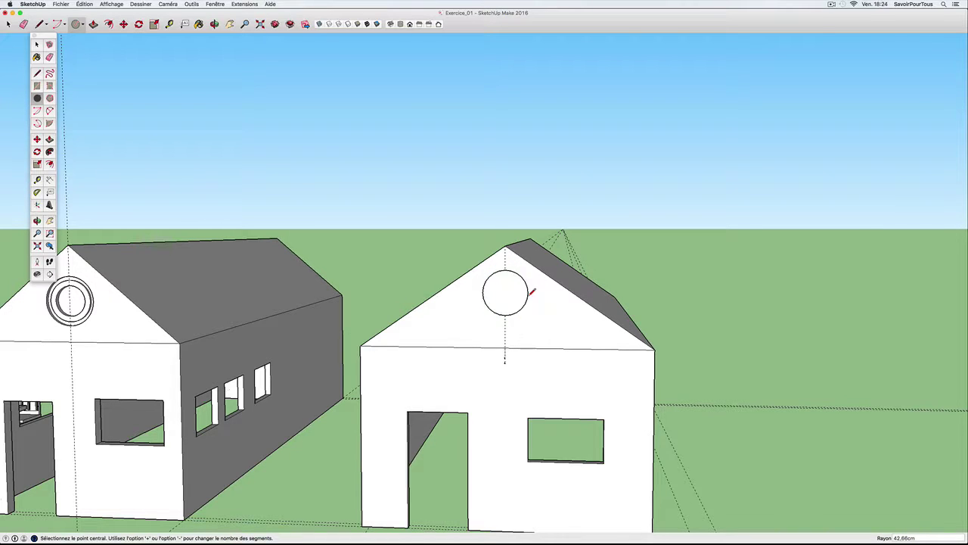
pyautogui.moveTo(519, 294); pyautogui.dragTo(599, 317, button='middle')
pyautogui.press('super+z')
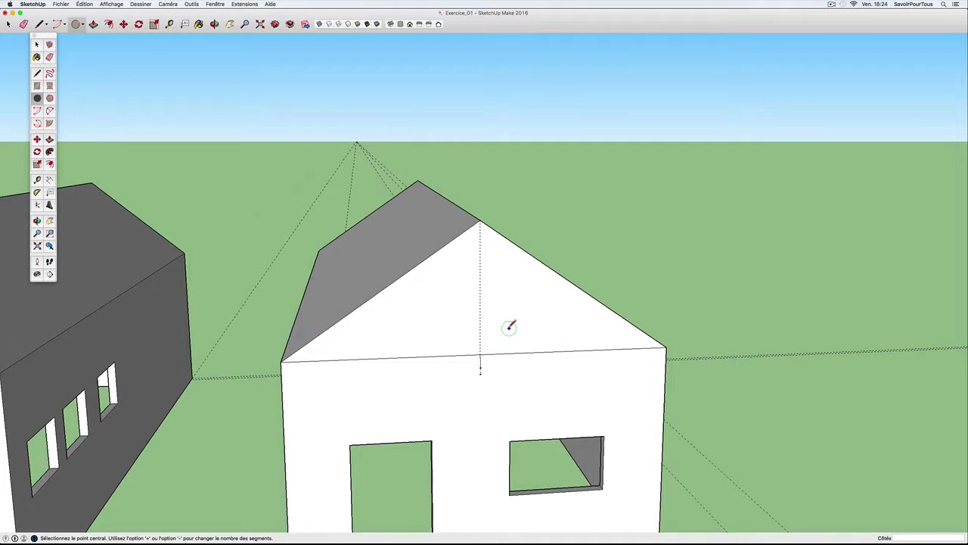
pyautogui.moveTo(512, 322); pyautogui.dragTo(653, 338, button='middle')
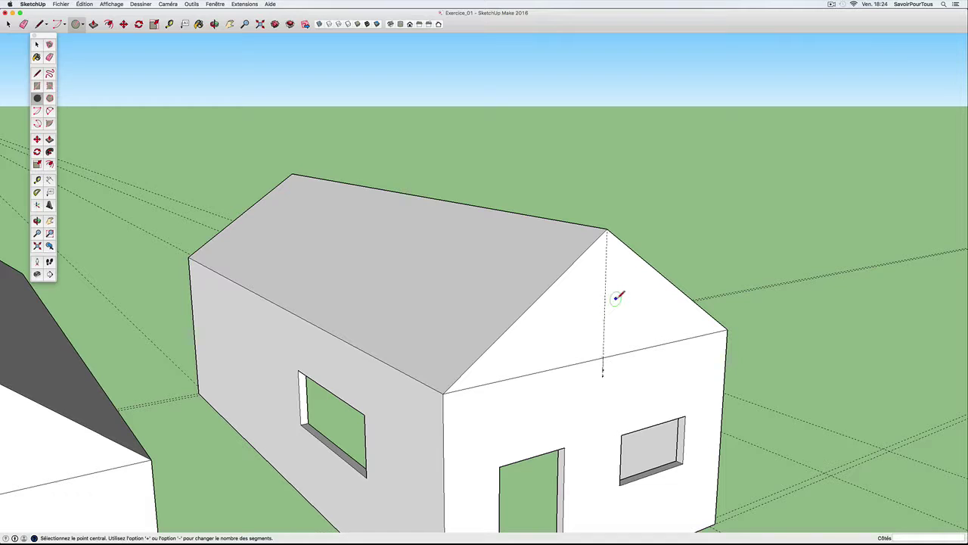
# Lock the Circle tool to the gable face and draw an outer circle below the apex
pyautogui.press('Down')
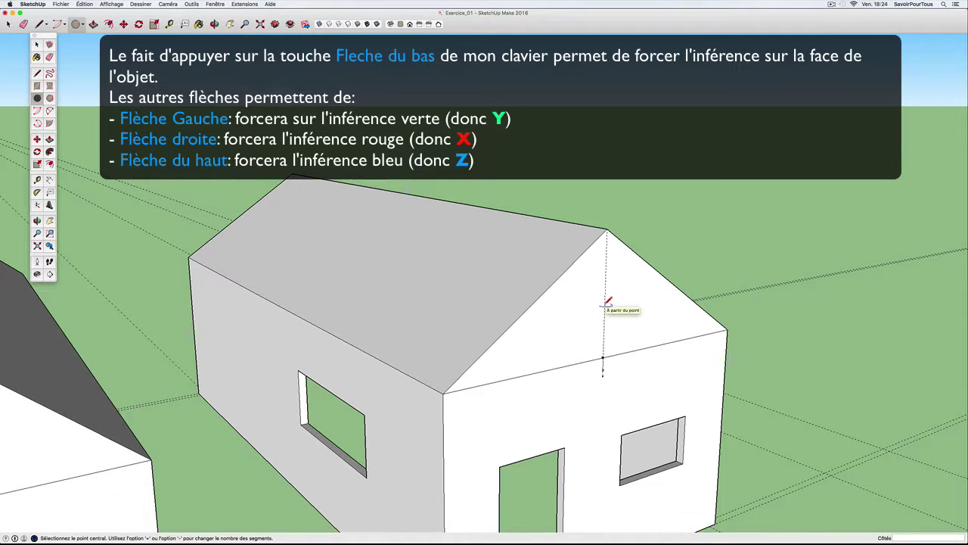
pyautogui.press('Down')
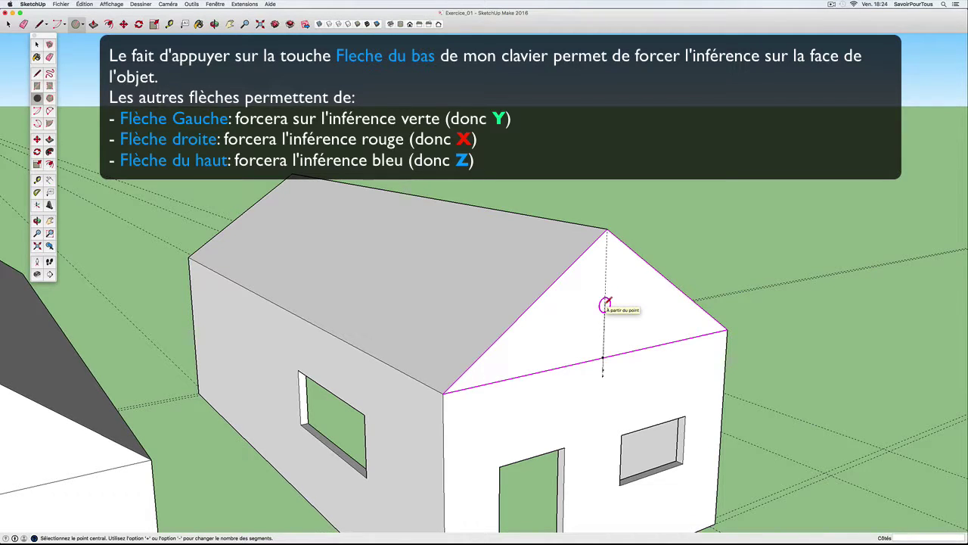
pyautogui.moveTo(605, 303); pyautogui.dragTo(529, 296, button='middle')
pyautogui.scroll(2, 529, 296)
pyautogui.scroll(2, 491, 287)
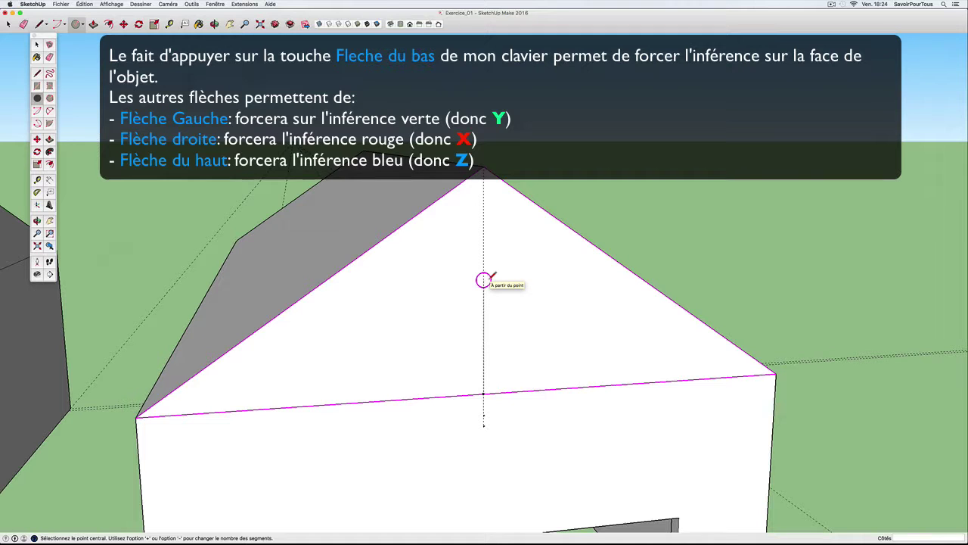
pyautogui.click(484, 279)
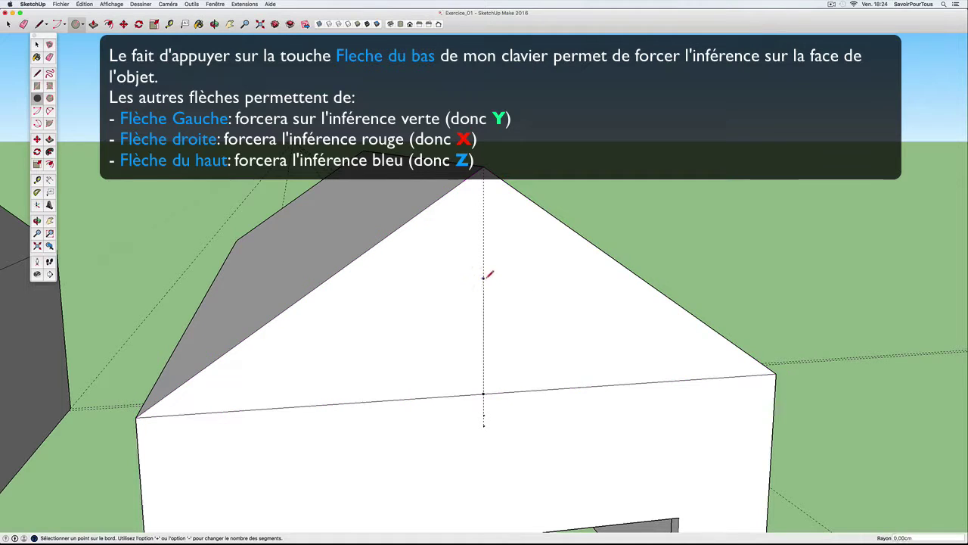
pyautogui.scroll(1, 531, 275)
pyautogui.click(531, 273)
pyautogui.scroll(-3, 532, 272)
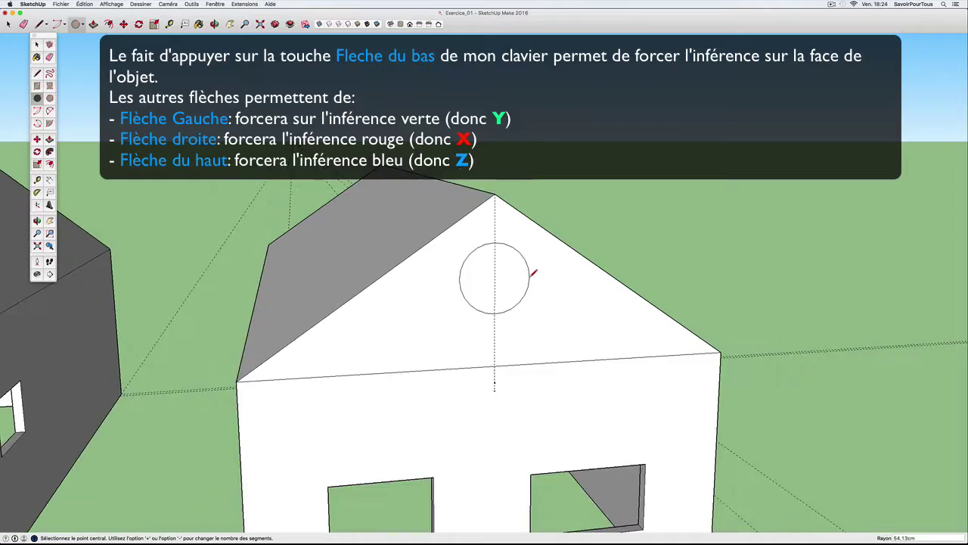
pyautogui.scroll(-3, 533, 274)
# Draw a smaller concentric circle inside the outer circle on the gable
pyautogui.moveTo(507, 277)
pyautogui.mouseDown(button='middle')
pyautogui.moveTo(545, 277)
pyautogui.moveTo(472, 283)
pyautogui.moveTo(501, 281)
pyautogui.mouseUp(button='middle')
pyautogui.scroll(2, 501, 280)
pyautogui.scroll(2, 497, 276)
pyautogui.scroll(2, 500, 295)
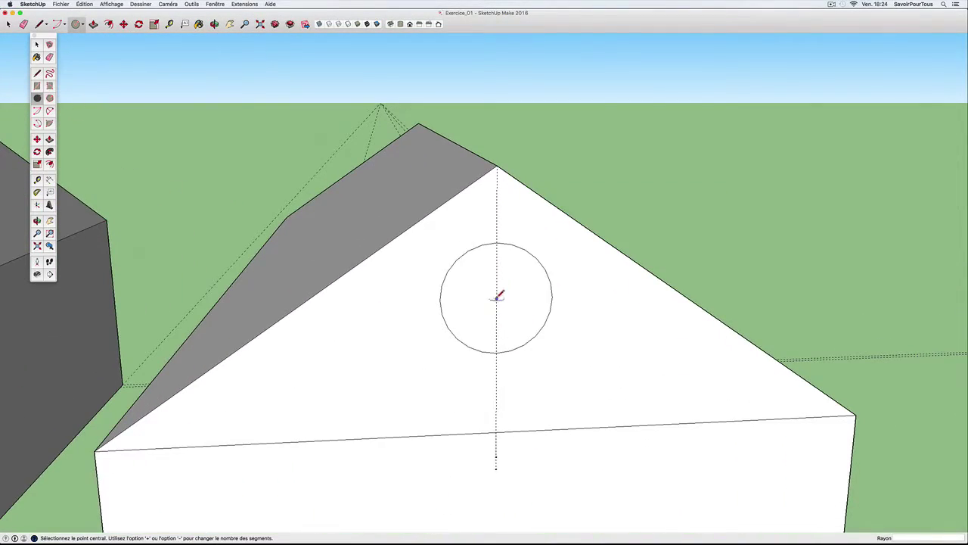
pyautogui.click(496, 298)
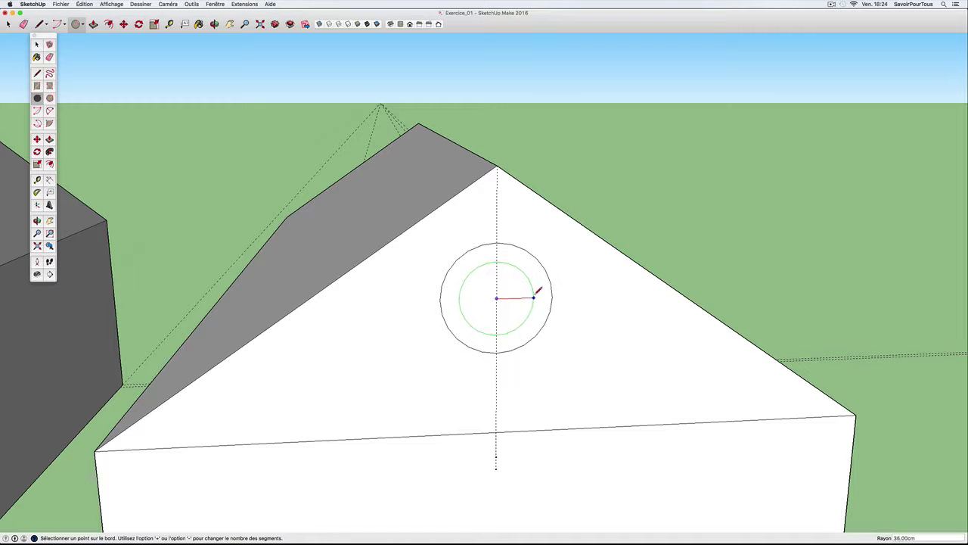
pyautogui.click(538, 292)
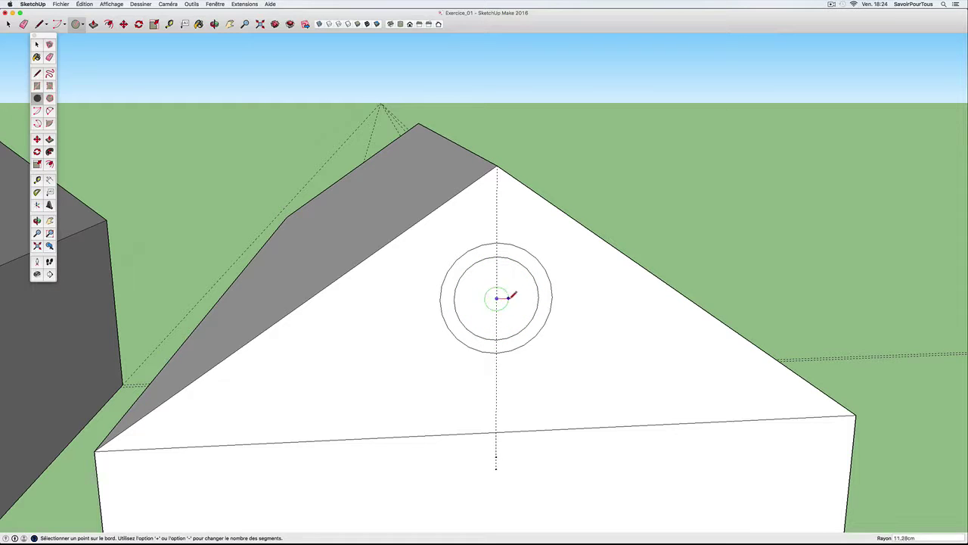
pyautogui.scroll(-3, 521, 294)
pyautogui.moveTo(520, 294)
pyautogui.mouseDown(button='middle')
pyautogui.moveTo(440, 297)
pyautogui.moveTo(474, 301)
pyautogui.mouseUp(button='middle')
pyautogui.scroll(-2, 473, 300)
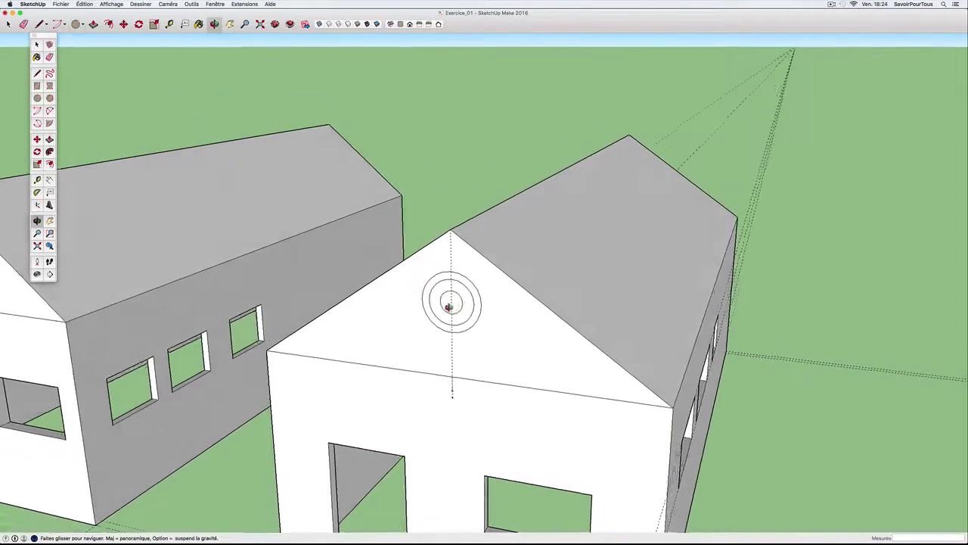
pyautogui.scroll(4, 449, 305)
# Recess the outer ring, smaller circle and innermost circle into the gable with Push/Pull
pyautogui.press('p')
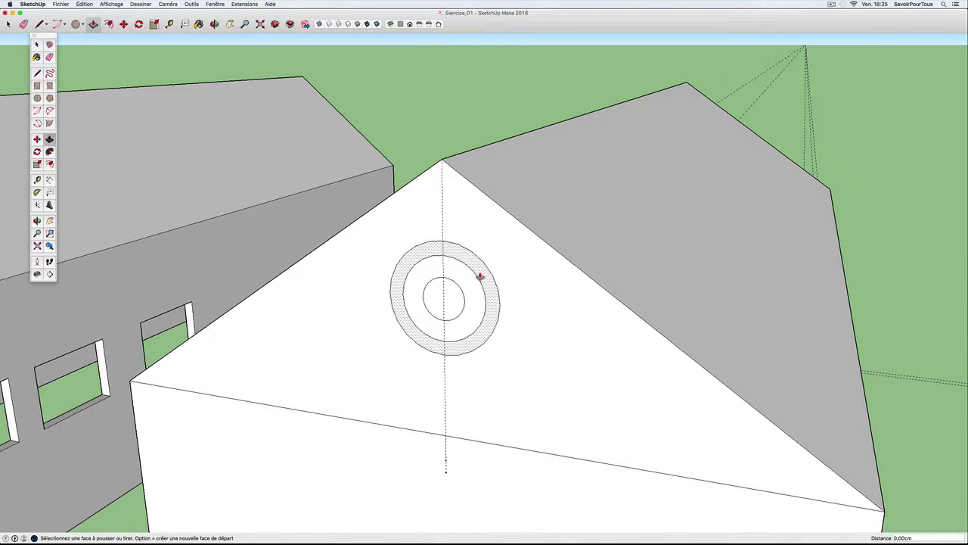
pyautogui.click(479, 274)
pyautogui.click(484, 272)
pyautogui.click(454, 295)
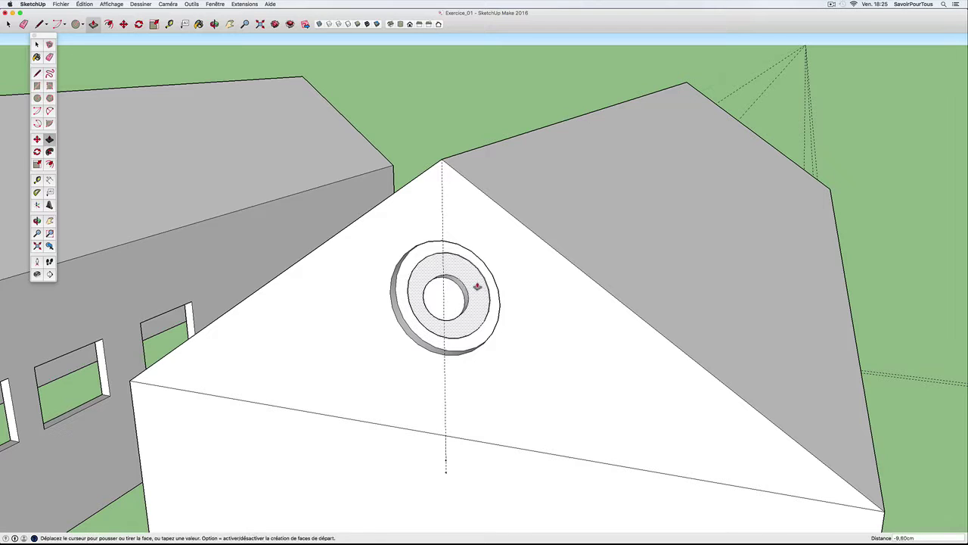
pyautogui.click(473, 283)
pyautogui.click(449, 303)
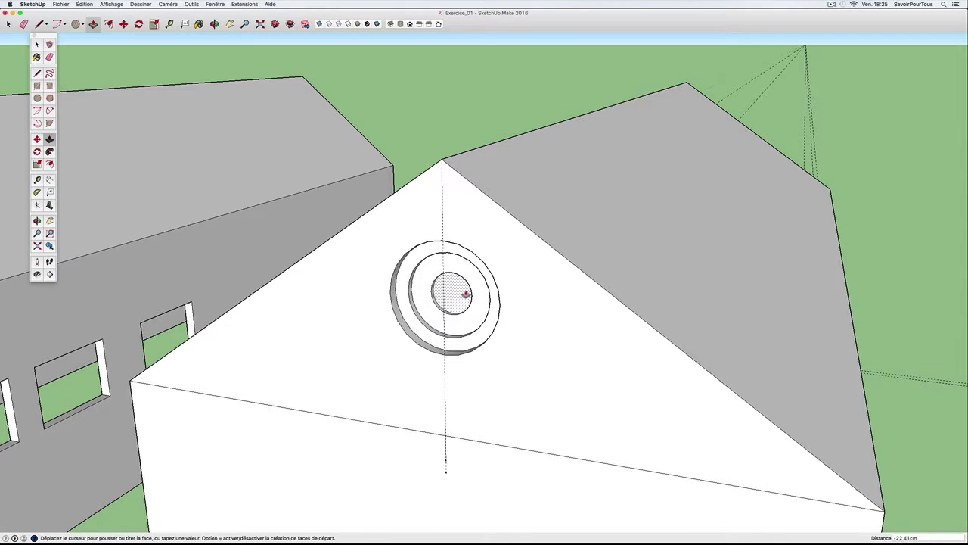
pyautogui.click(463, 286)
pyautogui.scroll(-2, 463, 291)
pyautogui.scroll(-3, 466, 293)
pyautogui.moveTo(475, 292)
pyautogui.mouseDown(button='middle')
pyautogui.moveTo(500, 310)
pyautogui.moveTo(583, 305)
pyautogui.moveTo(646, 320)
pyautogui.moveTo(698, 305)
pyautogui.moveTo(495, 335)
pyautogui.moveTo(590, 330)
pyautogui.moveTo(486, 331)
pyautogui.moveTo(483, 363)
pyautogui.moveTo(664, 319)
pyautogui.mouseUp(button='middle')
# Draw a rectangle on the ground to the left of the patio table
pyautogui.press('p')
pyautogui.moveTo(513, 331)
pyautogui.mouseDown(button='middle')
pyautogui.moveTo(633, 343)
pyautogui.moveTo(540, 330)
pyautogui.moveTo(611, 333)
pyautogui.mouseUp(button='middle')
pyautogui.scroll(-2, 464, 335)
pyautogui.scroll(3, 537, 359)
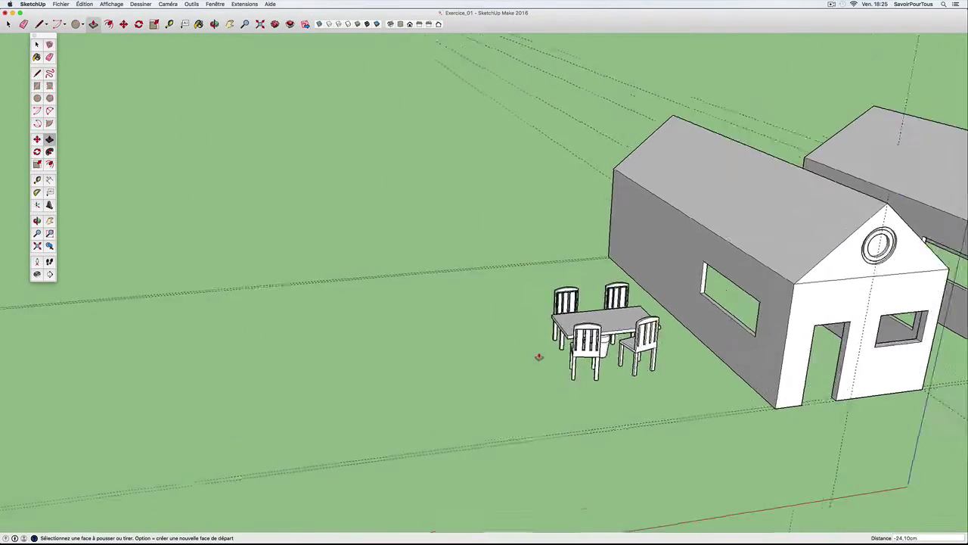
pyautogui.scroll(2, 537, 356)
pyautogui.moveTo(538, 356)
pyautogui.mouseDown(button='middle')
pyautogui.moveTo(597, 340)
pyautogui.moveTo(602, 361)
pyautogui.mouseUp(button='middle')
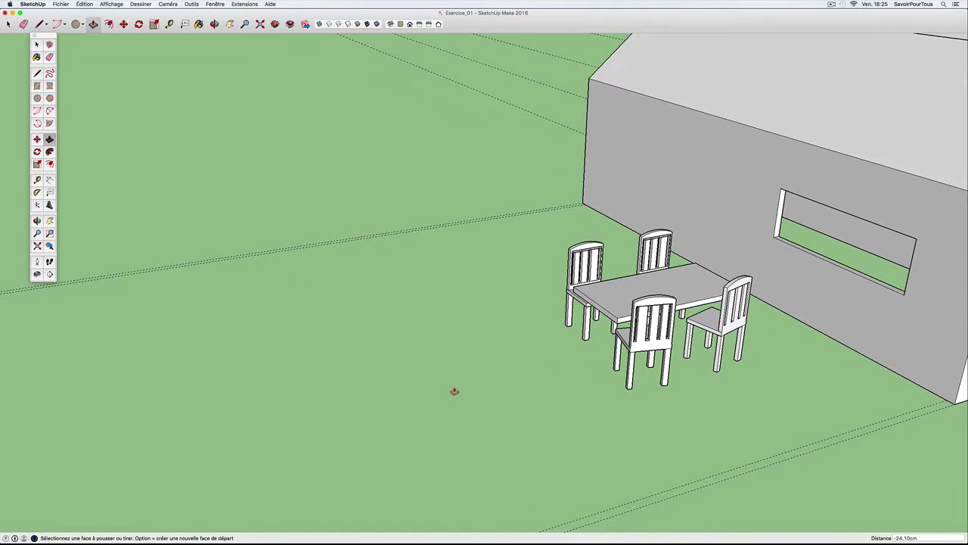
pyautogui.moveTo(481, 369); pyautogui.dragTo(404, 417, button='middle')
pyautogui.scroll(2, 528, 395)
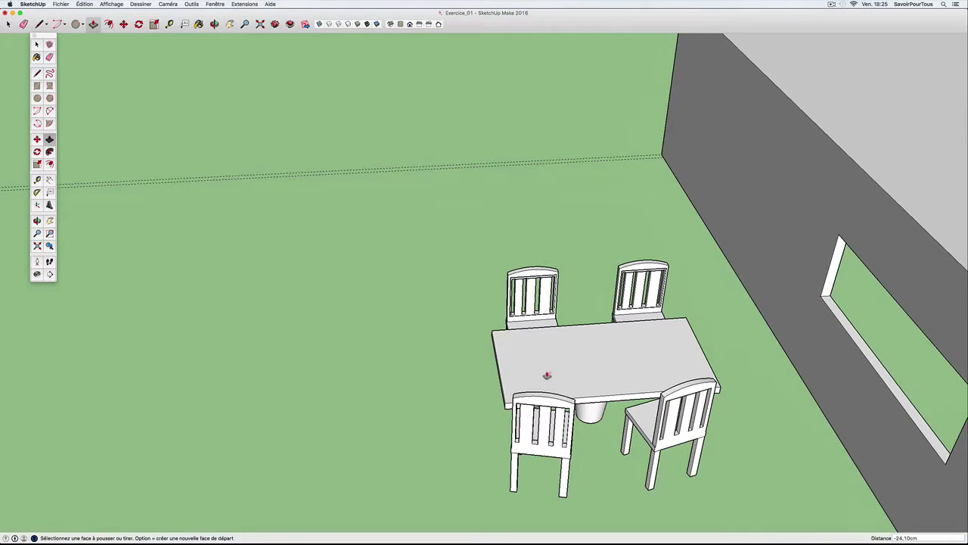
pyautogui.scroll(-2, 547, 374)
pyautogui.press('r')
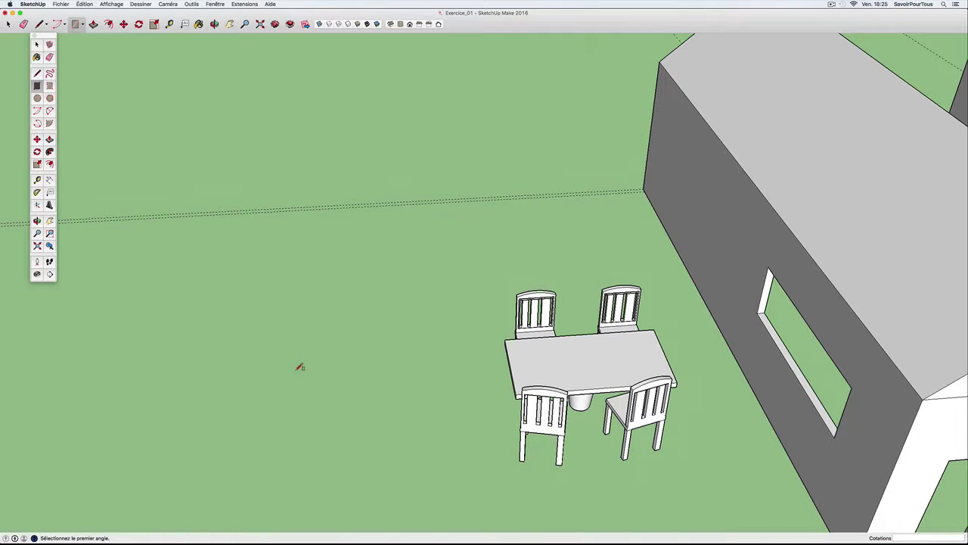
pyautogui.click(293, 366)
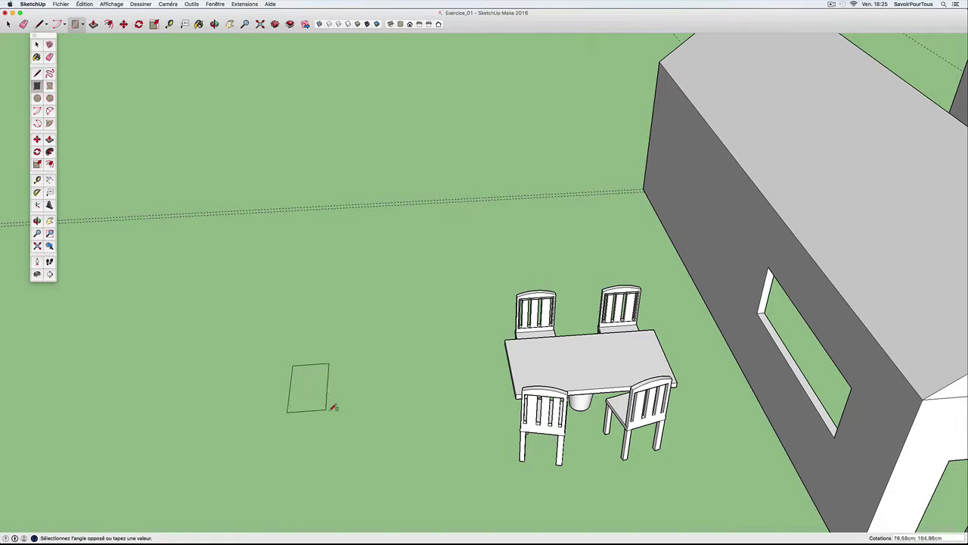
pyautogui.click(444, 416)
pyautogui.moveTo(441, 415); pyautogui.dragTo(428, 376, button='middle')
# Pull the ground rectangle up into a thin slab
pyautogui.press('p')
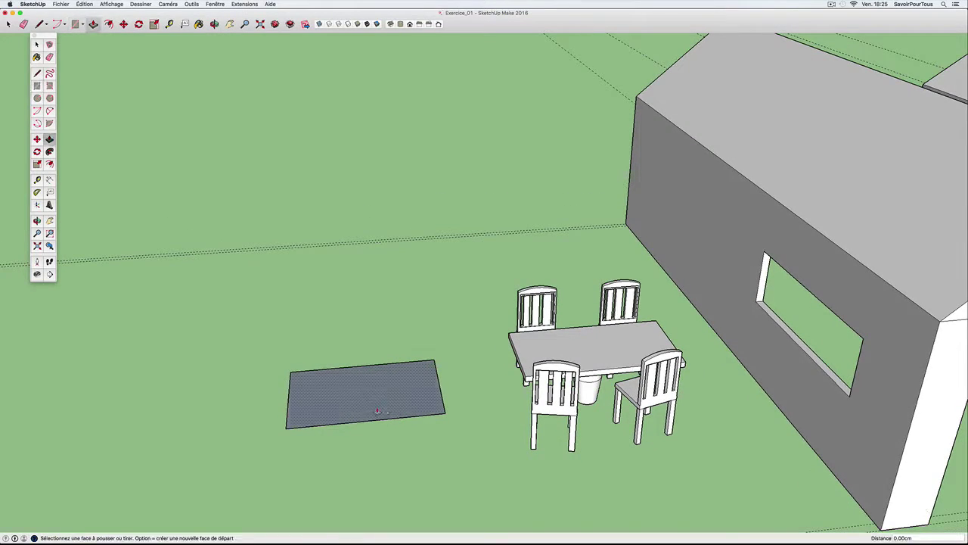
pyautogui.click(377, 411)
pyautogui.click(371, 401)
pyautogui.moveTo(370, 401)
pyautogui.mouseDown(button='middle')
pyautogui.moveTo(373, 359)
pyautogui.moveTo(464, 356)
pyautogui.moveTo(439, 285)
pyautogui.moveTo(458, 339)
pyautogui.mouseUp(button='middle')
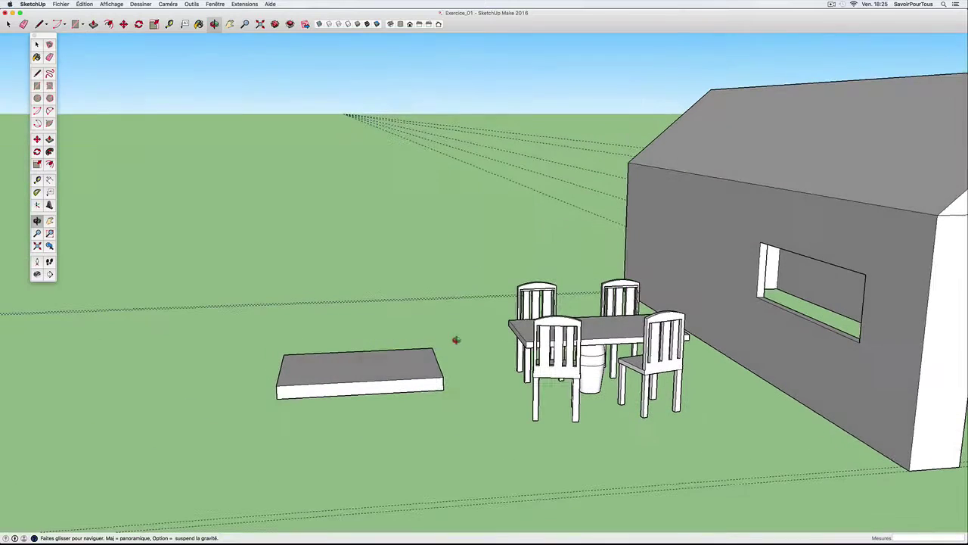
# Select the whole slab and move it up along blue to tabletop height
pyautogui.press('space')
pyautogui.tripleClick(367, 371)
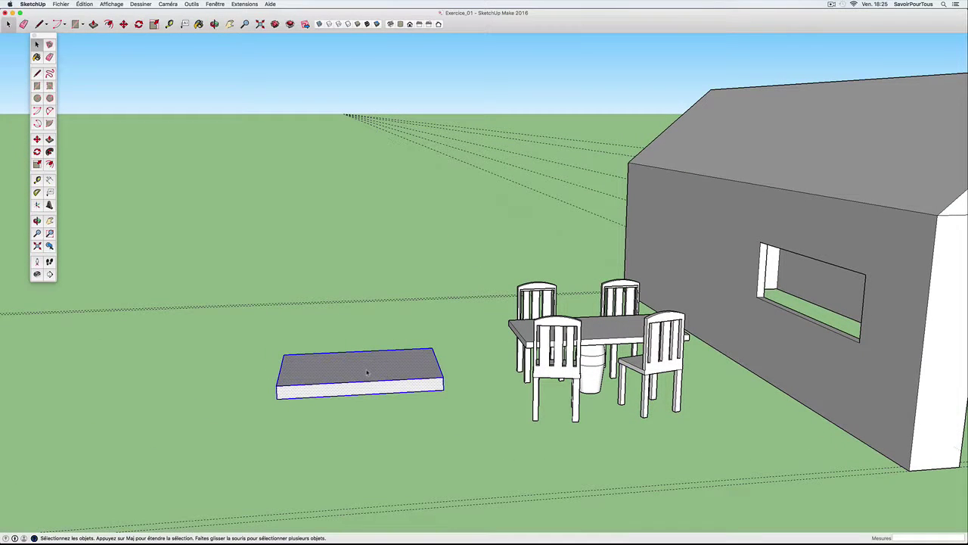
pyautogui.press('m')
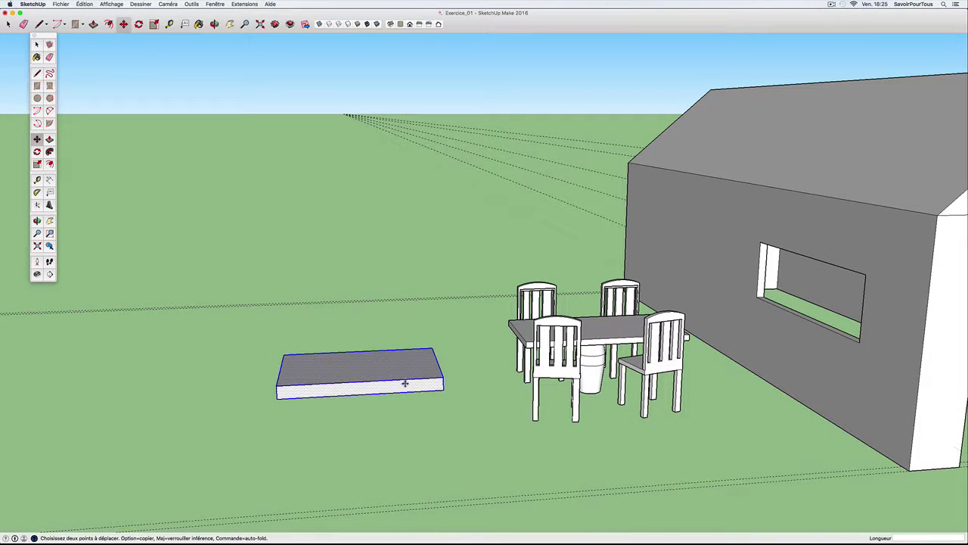
pyautogui.click(404, 385)
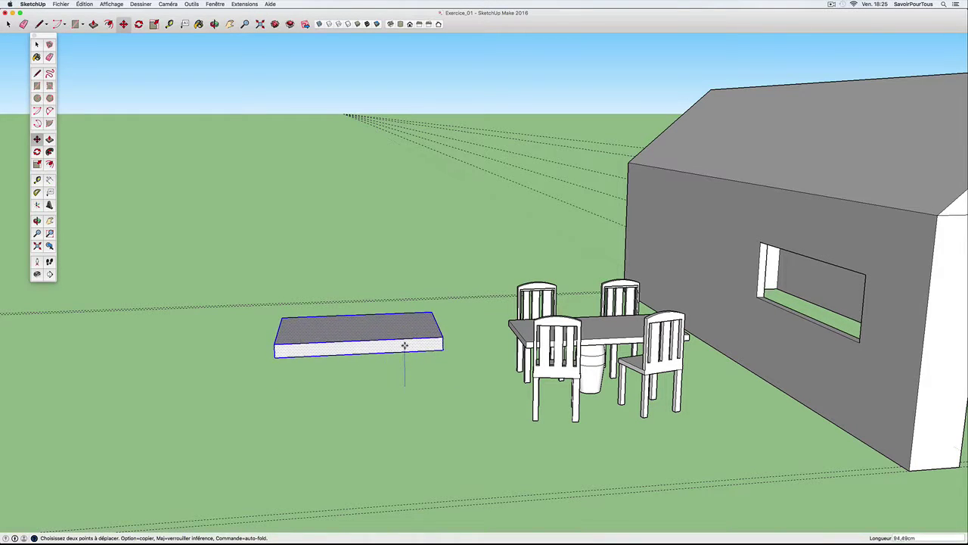
pyautogui.click(404, 338)
pyautogui.moveTo(411, 374); pyautogui.dragTo(416, 244, button='middle')
pyautogui.press('c')
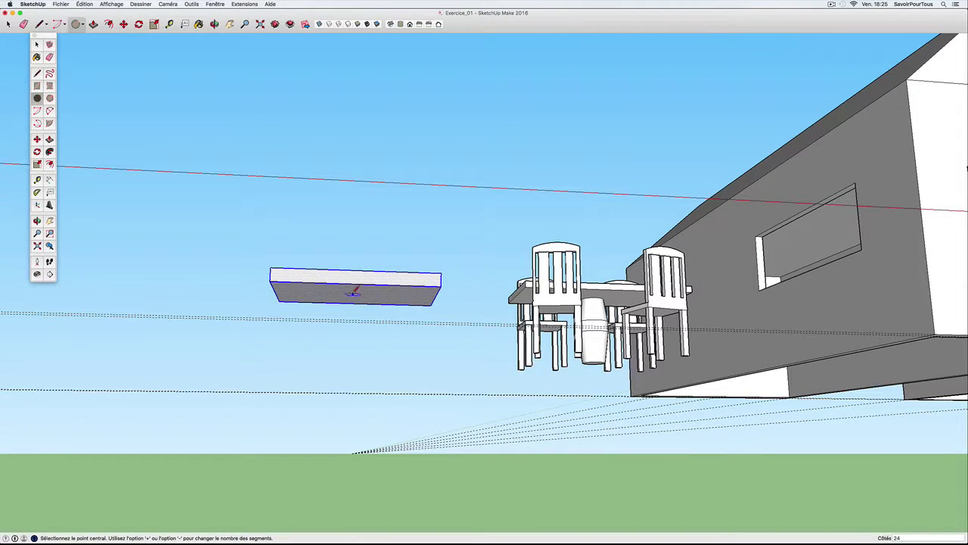
pyautogui.click(368, 287)
pyautogui.press('p')
pyautogui.click(354, 295)
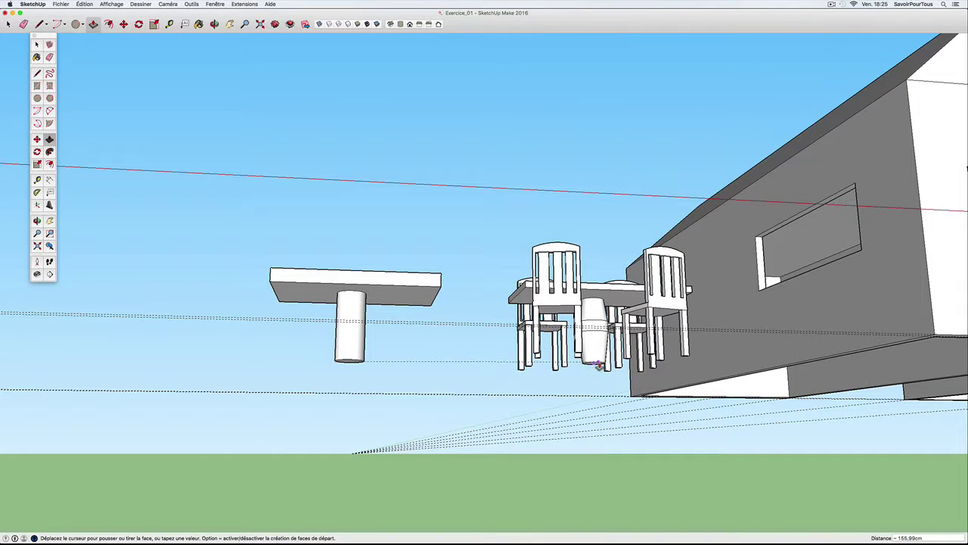
pyautogui.scroll(2, 596, 365)
pyautogui.scroll(3, 596, 365)
pyautogui.scroll(1, 596, 365)
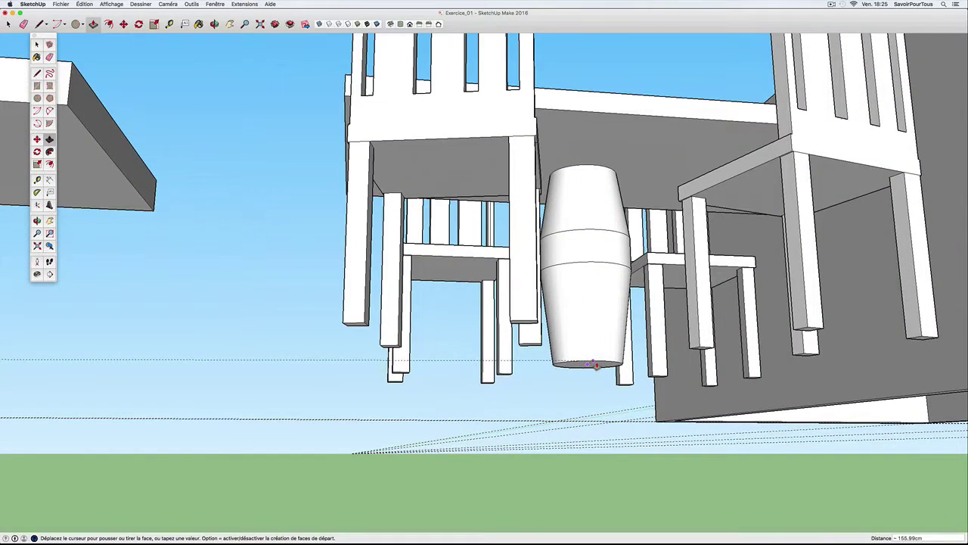
pyautogui.scroll(2, 595, 365)
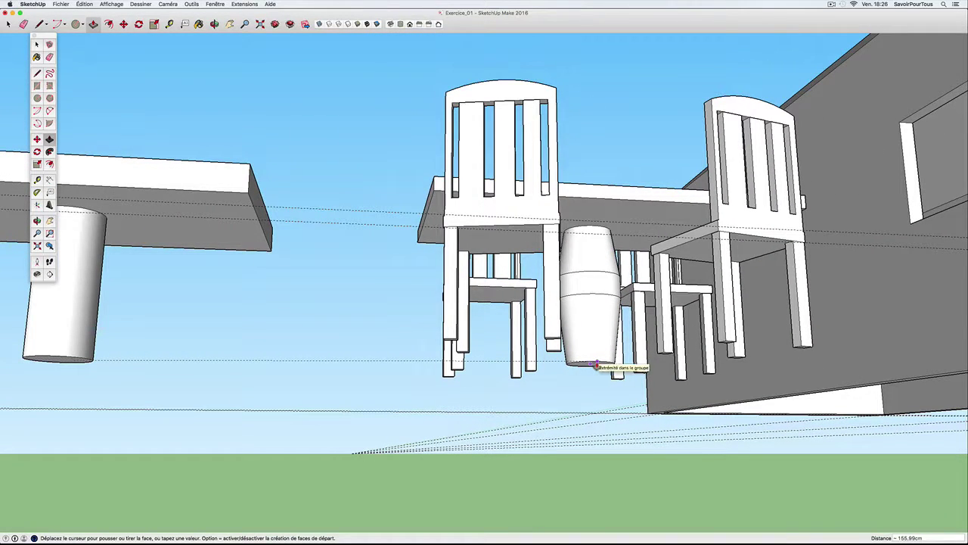
pyautogui.press('w')
pyautogui.moveTo(501, 350)
pyautogui.mouseDown()
pyautogui.moveTo(495, 381)
pyautogui.moveTo(445, 432)
pyautogui.moveTo(535, 389)
pyautogui.mouseUp()
pyautogui.press('p')
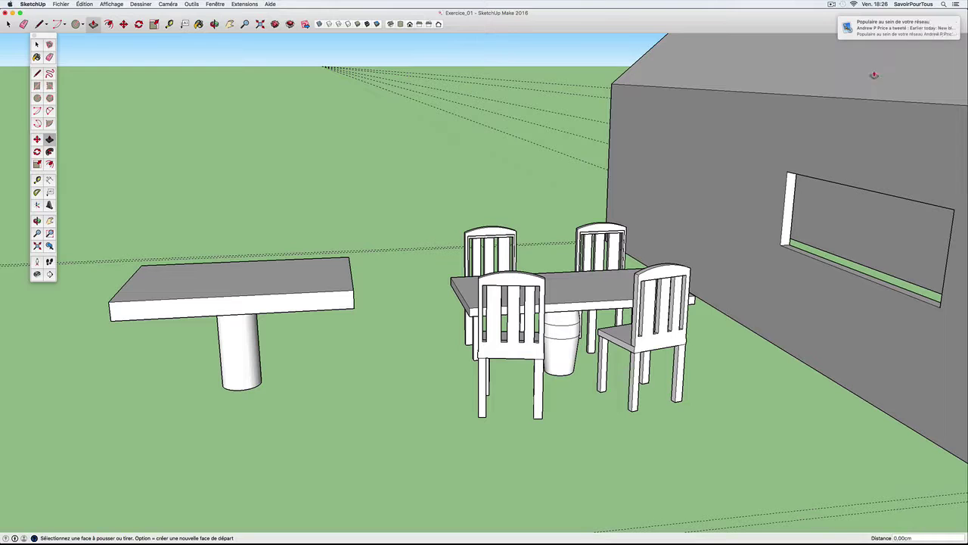
# Push the pedestal table's top face down, making the top 23.01 cm thinner
pyautogui.press('space')
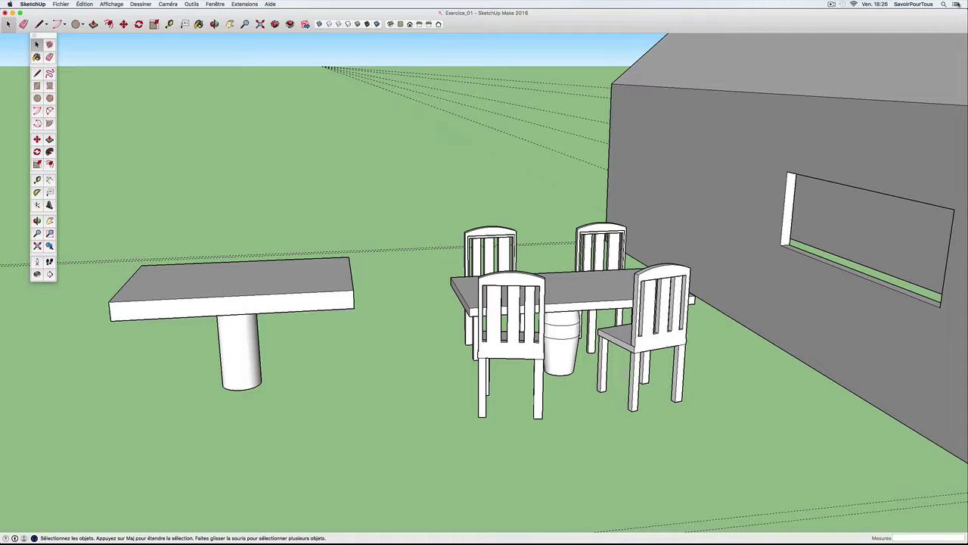
pyautogui.press('w')
pyautogui.moveTo(455, 260); pyautogui.dragTo(408, 299)
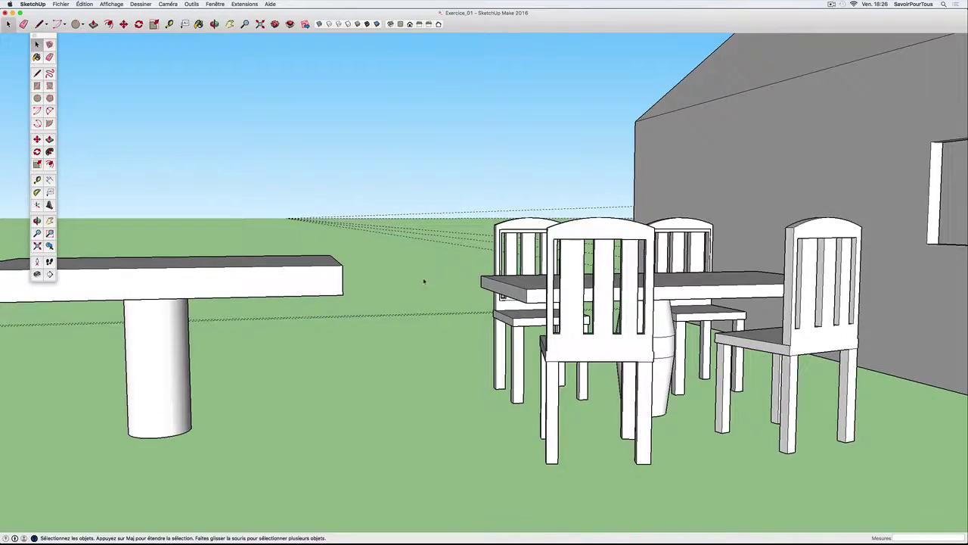
pyautogui.press('space')
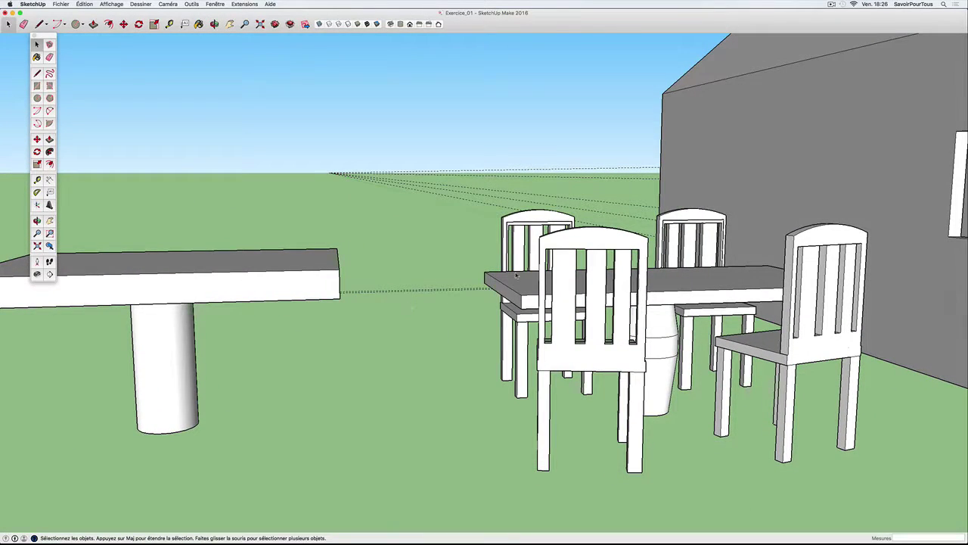
pyautogui.press('p')
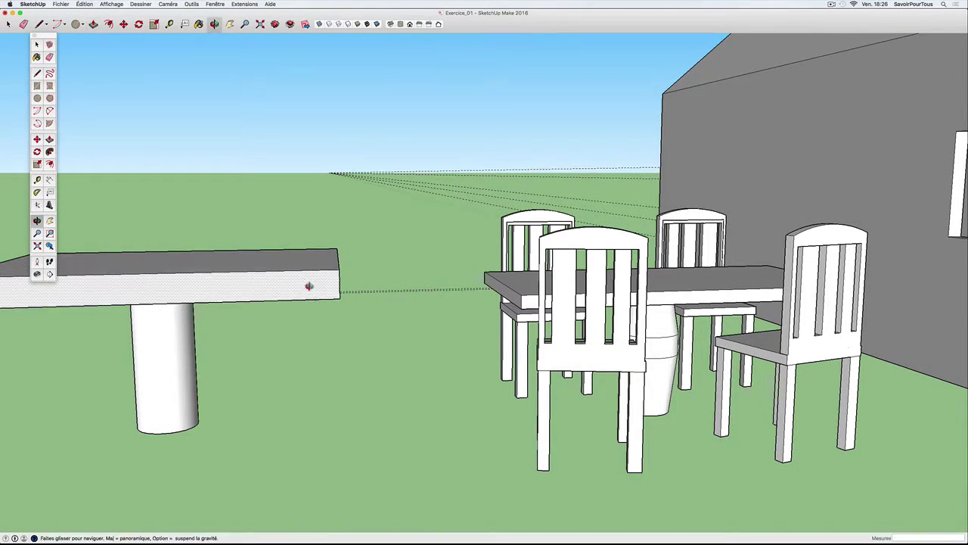
pyautogui.moveTo(309, 283); pyautogui.dragTo(316, 286, button='middle')
pyautogui.click(315, 286)
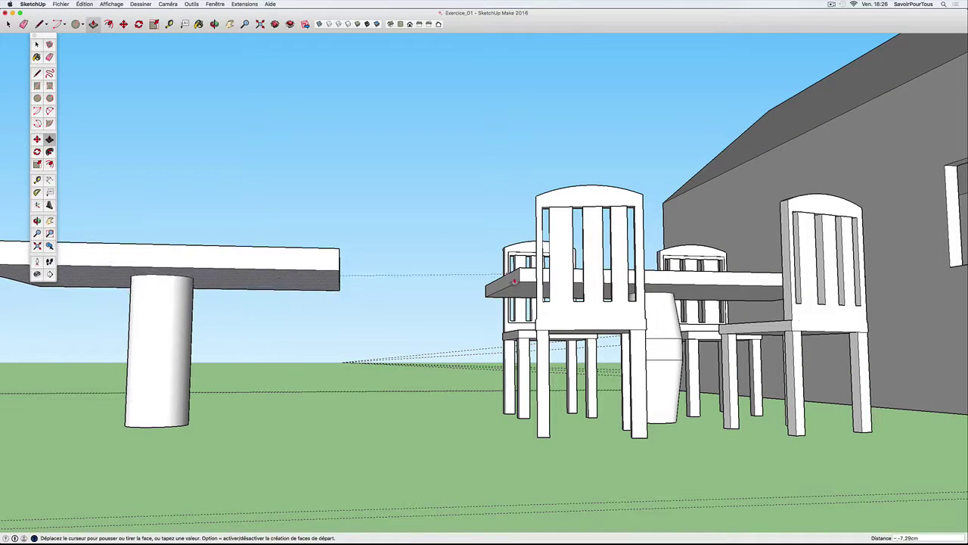
pyautogui.moveTo(519, 284)
pyautogui.mouseDown(button='middle')
pyautogui.moveTo(410, 273)
pyautogui.moveTo(352, 281)
pyautogui.mouseUp(button='middle')
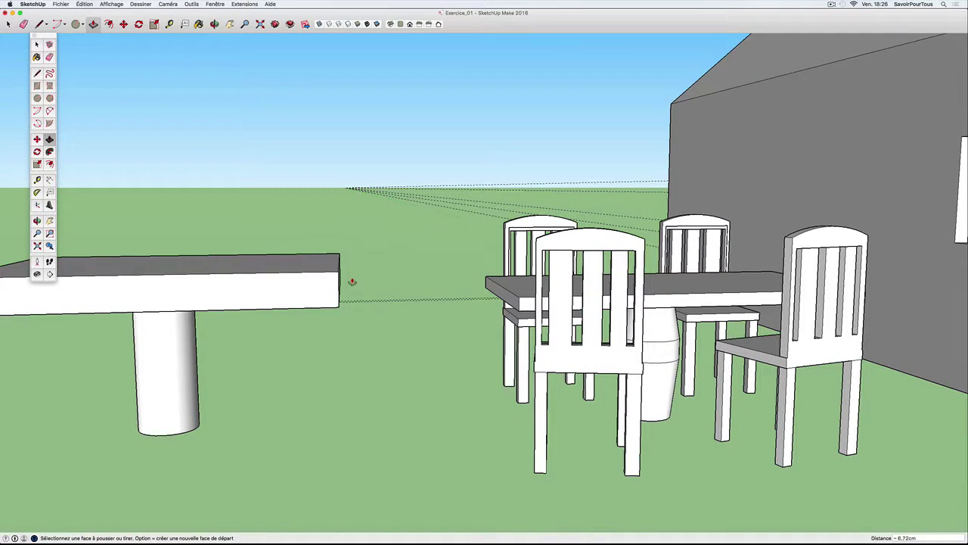
pyautogui.click(337, 274)
pyautogui.click(514, 299)
# Walk the camera toward the tables and orbit up to look down on the patio
pyautogui.click(36, 220)
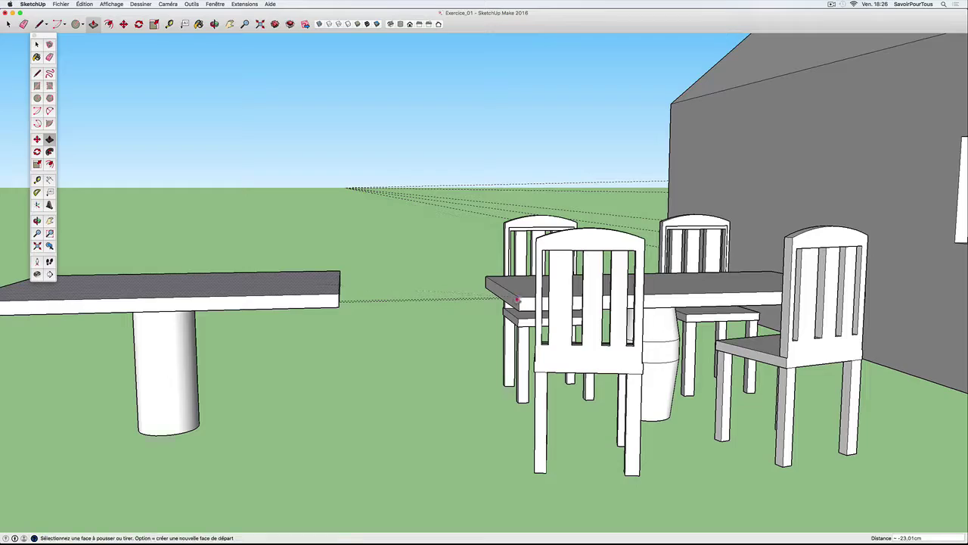
pyautogui.moveTo(424, 310); pyautogui.dragTo(426, 224)
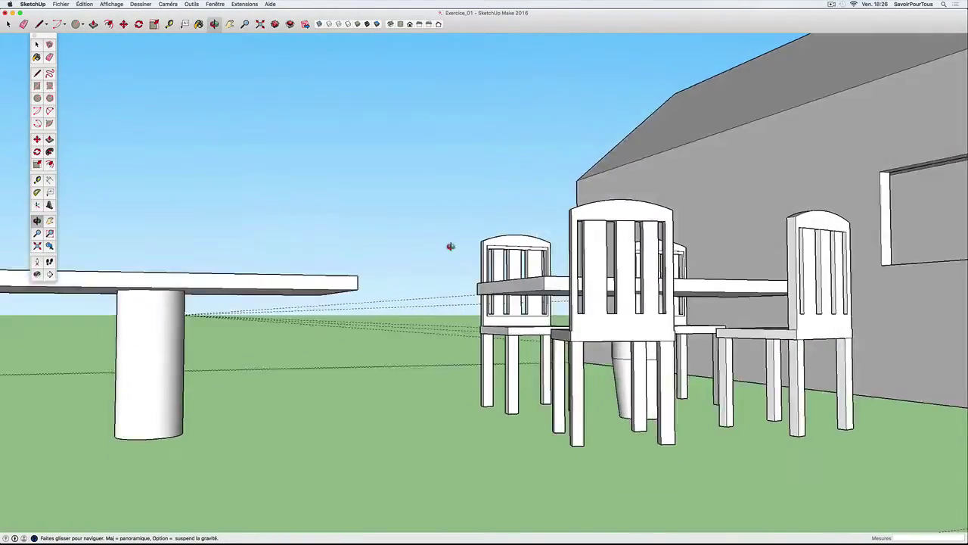
pyautogui.press('p')
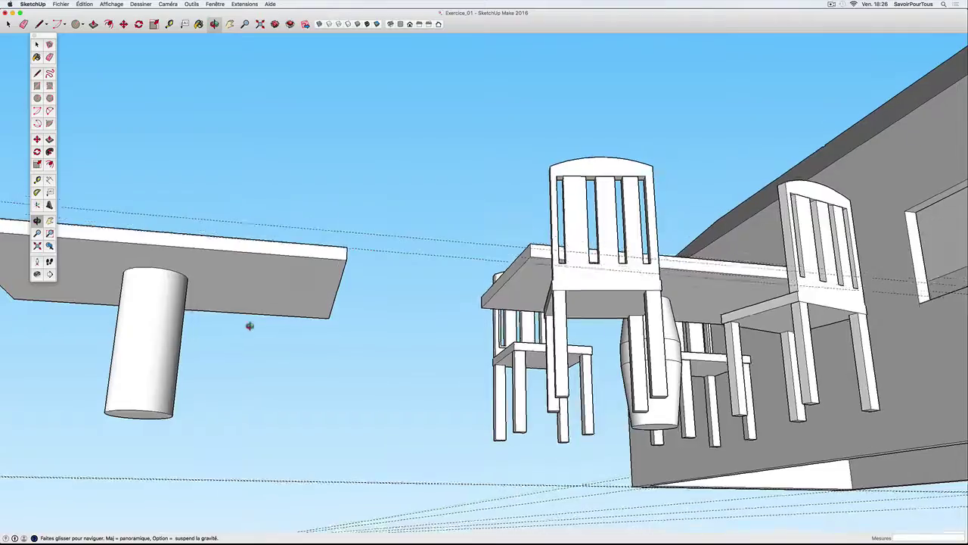
pyautogui.moveTo(246, 384); pyautogui.dragTo(288, 365, button='middle')
pyautogui.press('w')
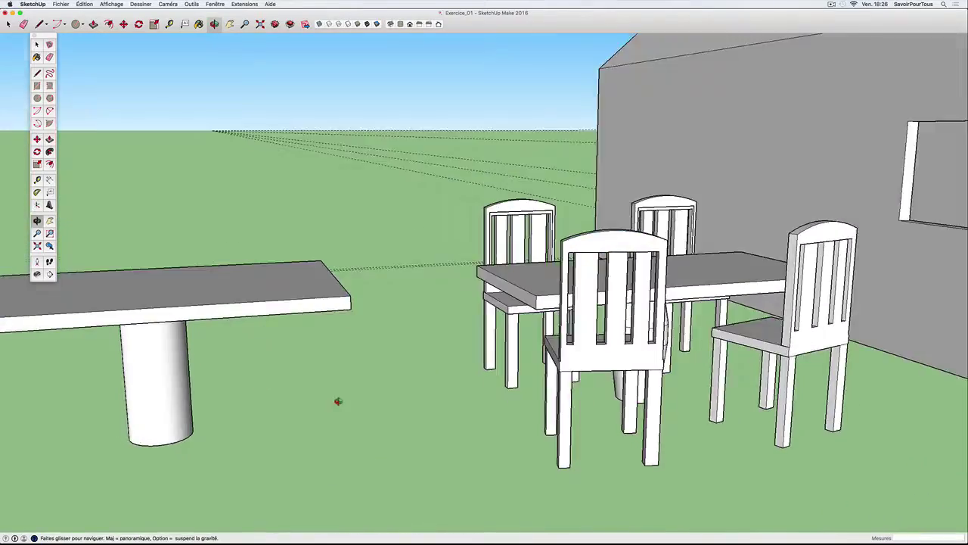
pyautogui.moveTo(338, 400)
pyautogui.mouseDown(button='middle')
pyautogui.moveTo(419, 399)
pyautogui.moveTo(625, 425)
pyautogui.moveTo(594, 408)
pyautogui.moveTo(551, 421)
pyautogui.moveTo(506, 408)
pyautogui.mouseUp(button='middle')
# Draw a small square on the ground beside the pedestal table and select it
pyautogui.press('p')
pyautogui.press('r')
pyautogui.click(490, 390)
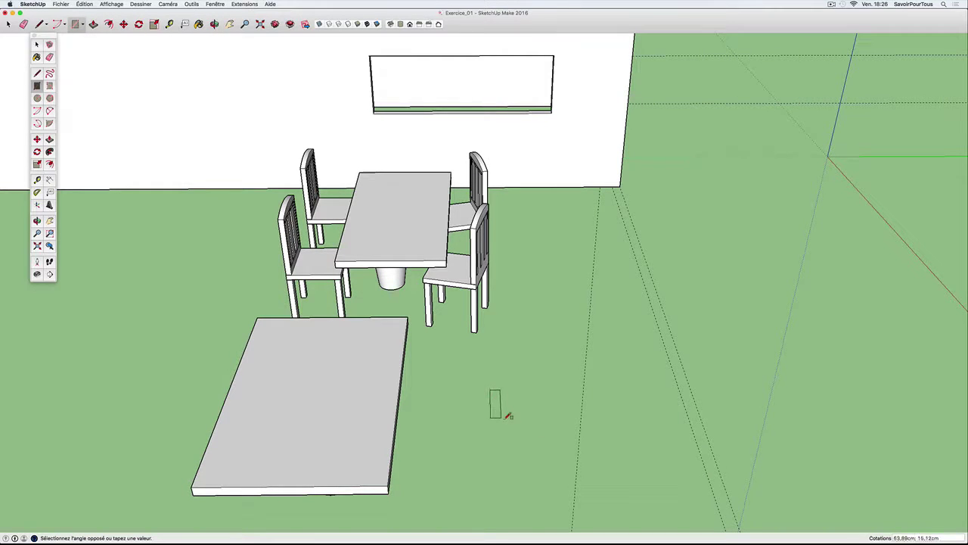
pyautogui.click(563, 435)
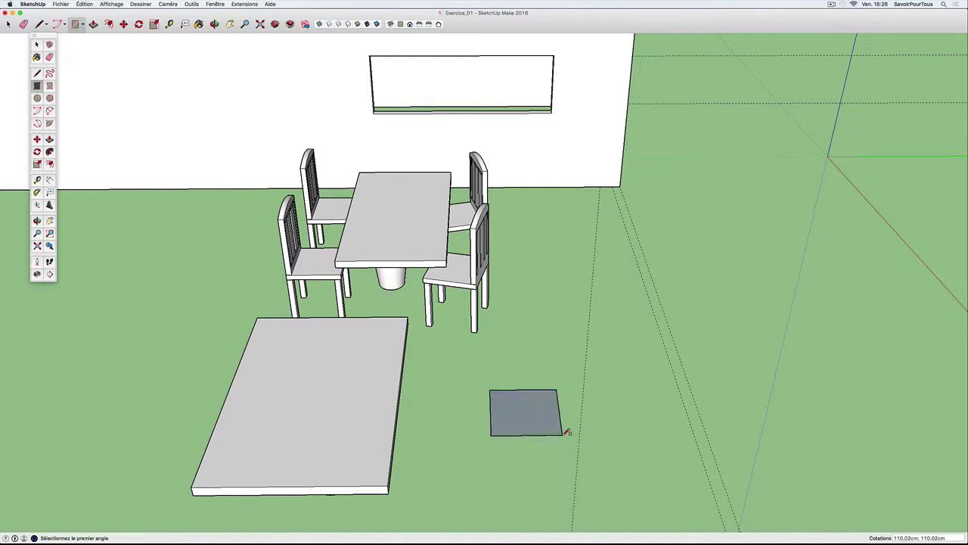
pyautogui.moveTo(567, 436)
pyautogui.mouseDown(button='middle')
pyautogui.moveTo(174, 426)
pyautogui.moveTo(325, 424)
pyautogui.mouseUp(button='middle')
pyautogui.press('space')
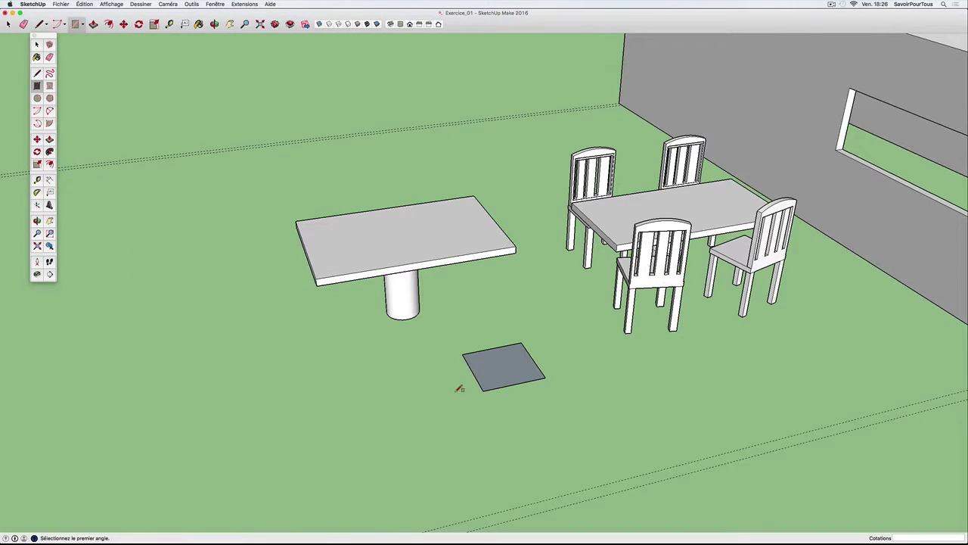
pyautogui.click(507, 370)
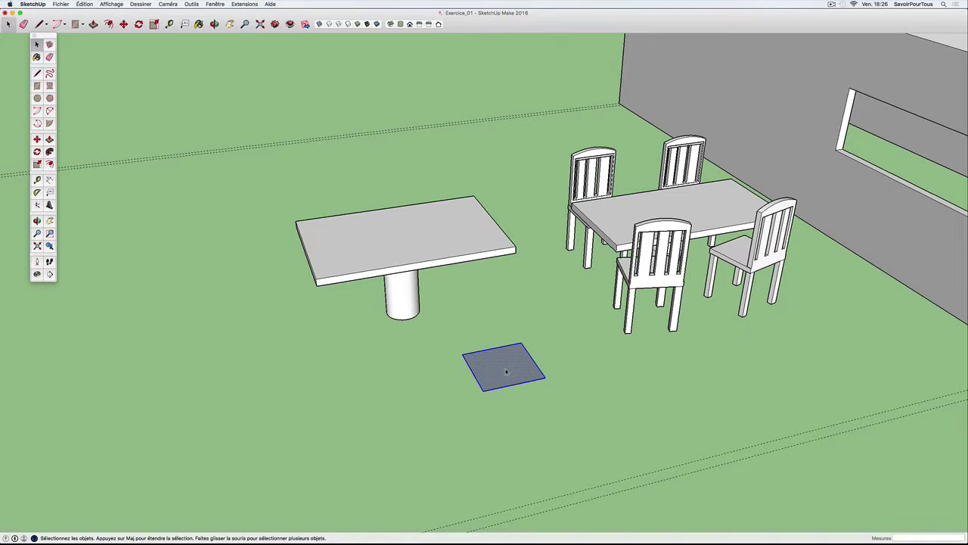
pyautogui.moveTo(475, 384)
pyautogui.mouseDown(button='middle')
pyautogui.moveTo(544, 406)
pyautogui.moveTo(613, 403)
pyautogui.moveTo(646, 419)
pyautogui.moveTo(475, 399)
pyautogui.moveTo(571, 420)
pyautogui.mouseUp(button='middle')
pyautogui.scroll(2, 469, 391)
pyautogui.scroll(2, 431, 353)
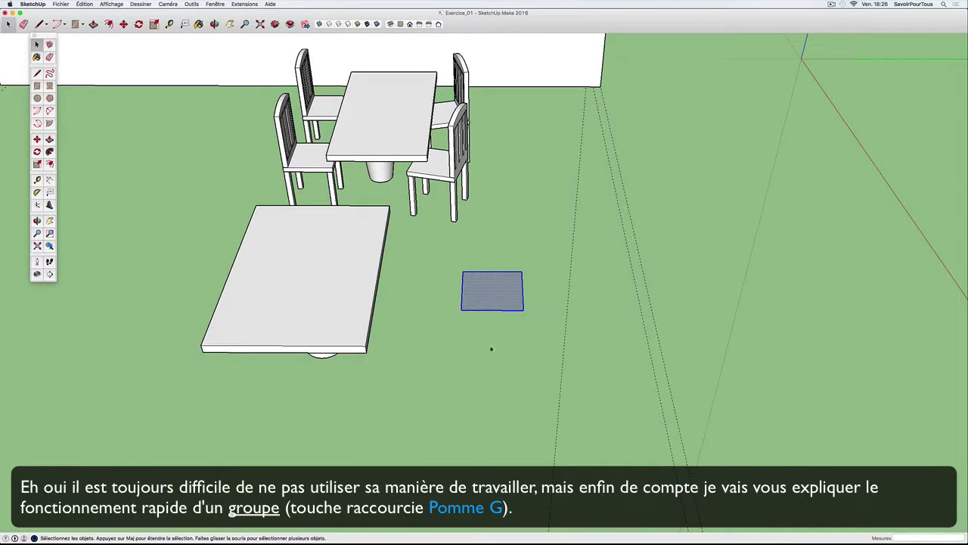
pyautogui.scroll(3, 491, 345)
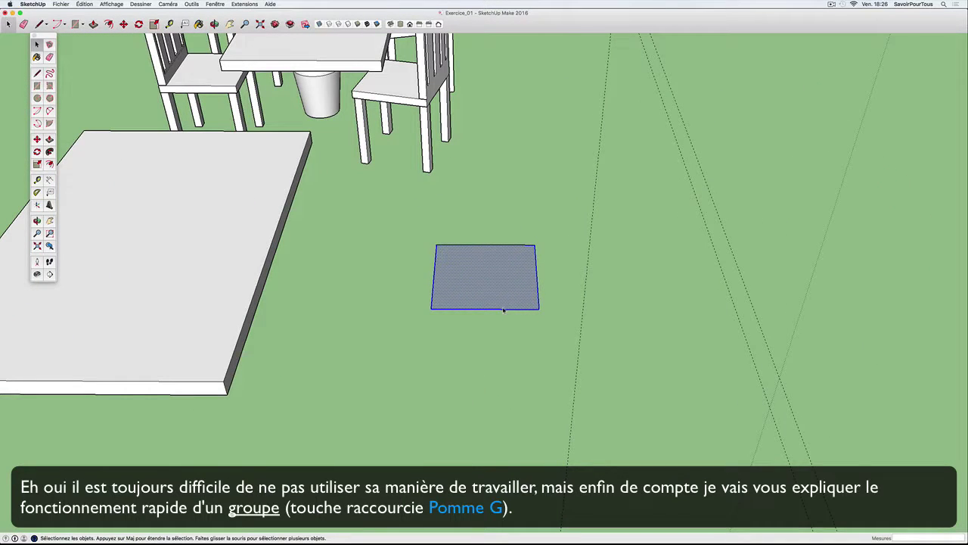
pyautogui.scroll(-1, 506, 289)
pyautogui.scroll(-1, 502, 283)
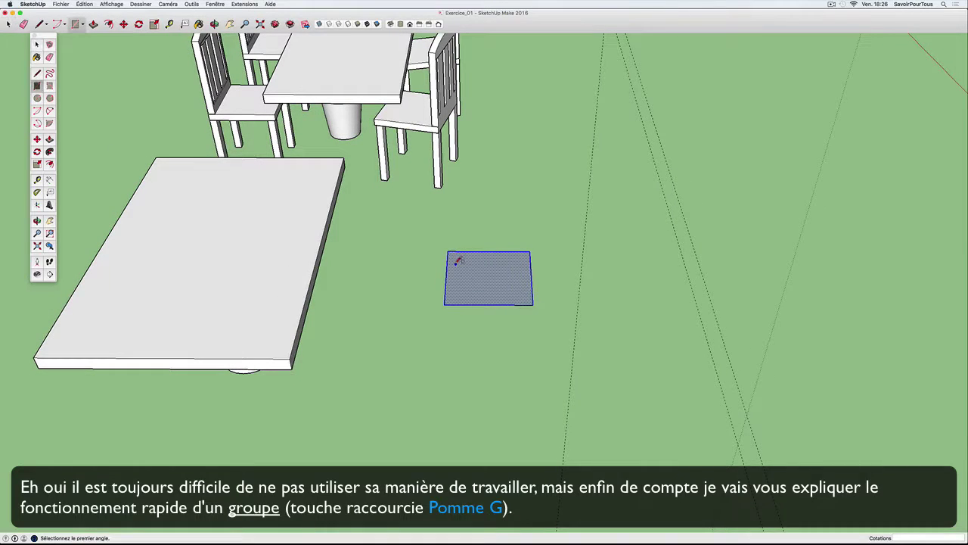
# Pull the square up a few centimetres into a thin block
pyautogui.press('p')
pyautogui.click(480, 283)
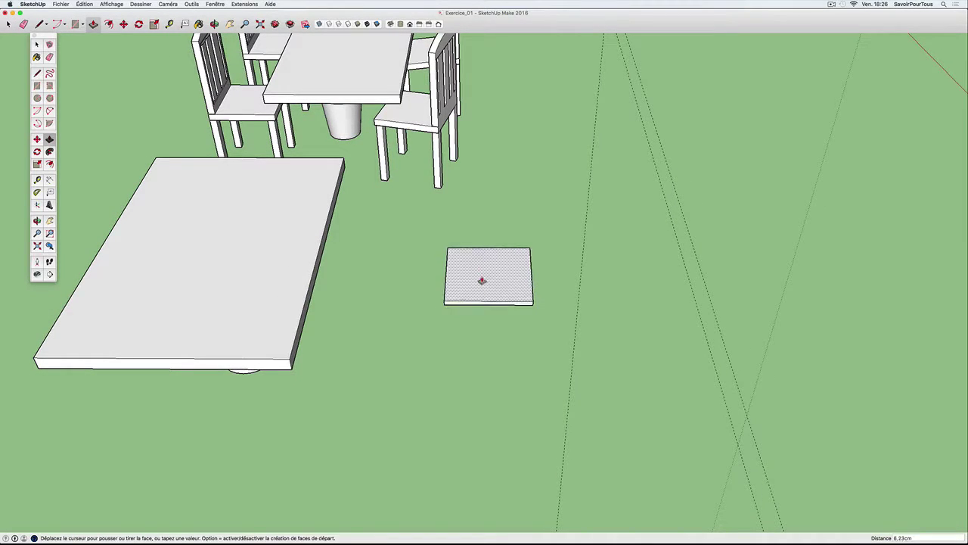
pyautogui.click(484, 277)
pyautogui.moveTo(501, 277)
pyautogui.mouseDown(button='middle')
pyautogui.moveTo(426, 298)
pyautogui.moveTo(447, 298)
pyautogui.mouseUp(button='middle')
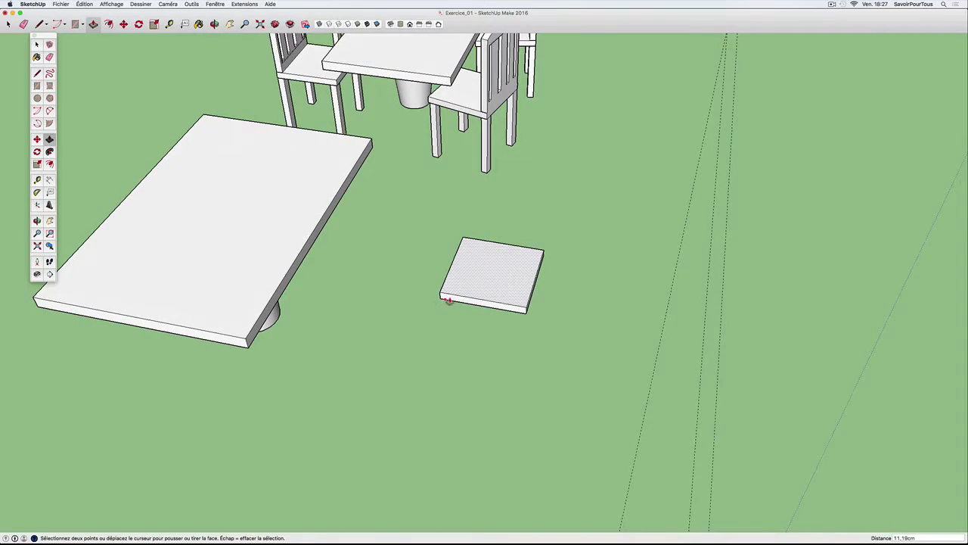
pyautogui.scroll(2, 446, 298)
# Place guide lines 12 cm inside the slab's left and right edges
pyautogui.press('t')
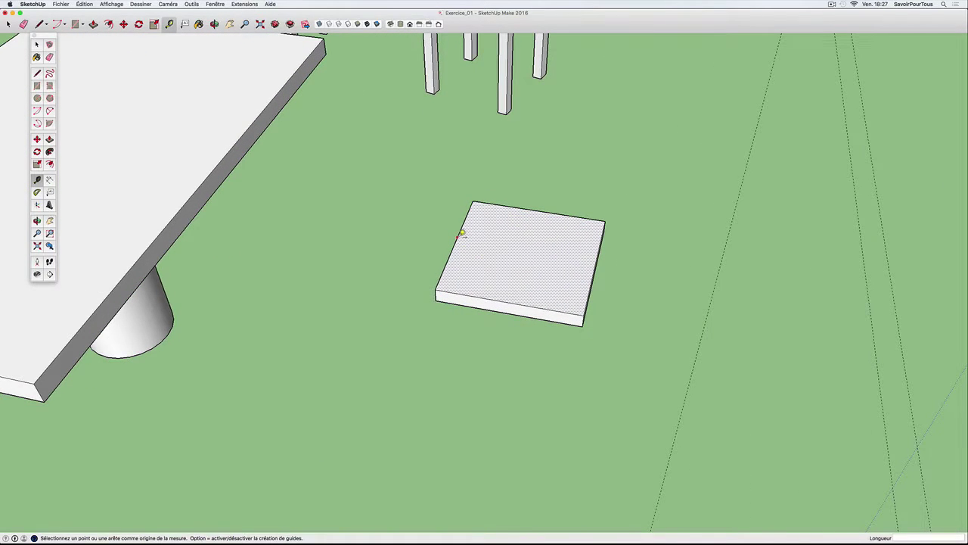
pyautogui.click(461, 234)
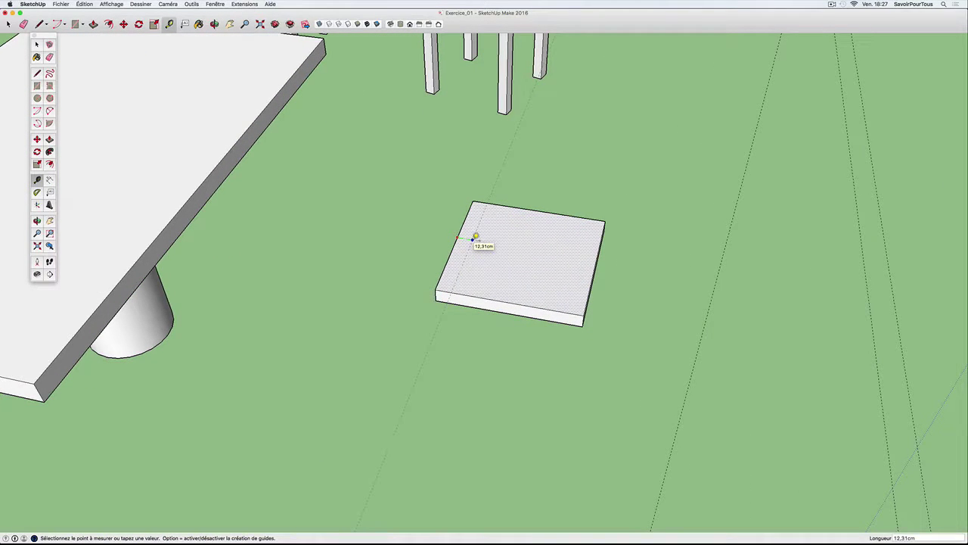
pyautogui.press('Tab')
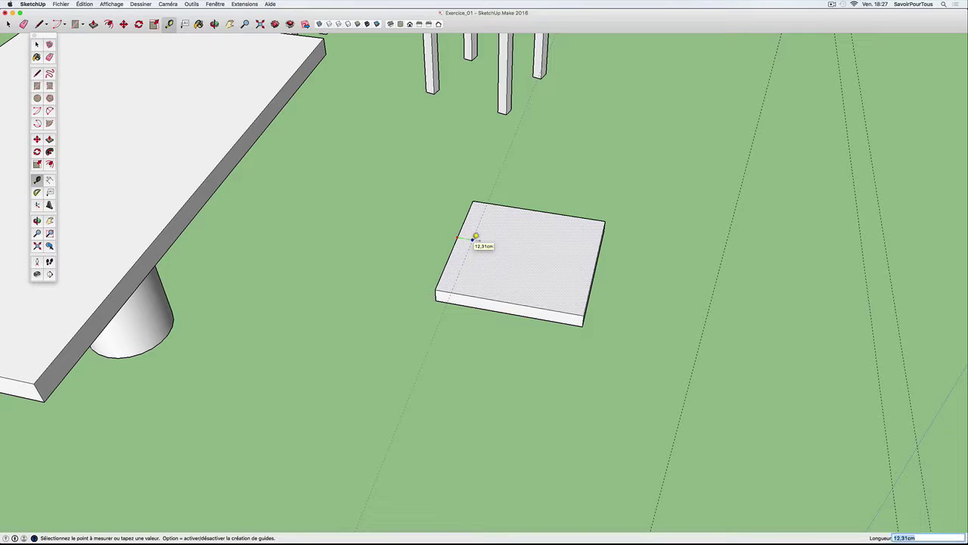
pyautogui.write('12')
pyautogui.press('Return')
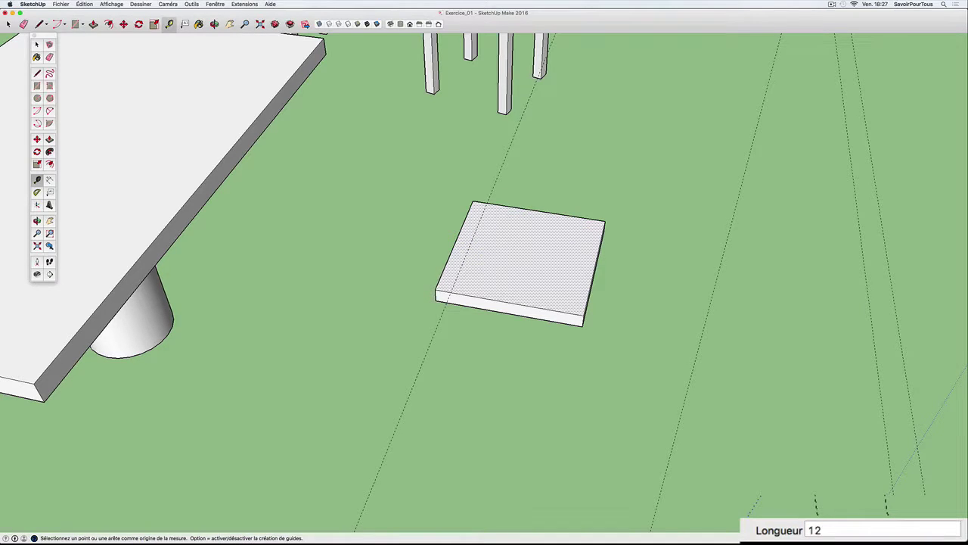
pyautogui.click(596, 269)
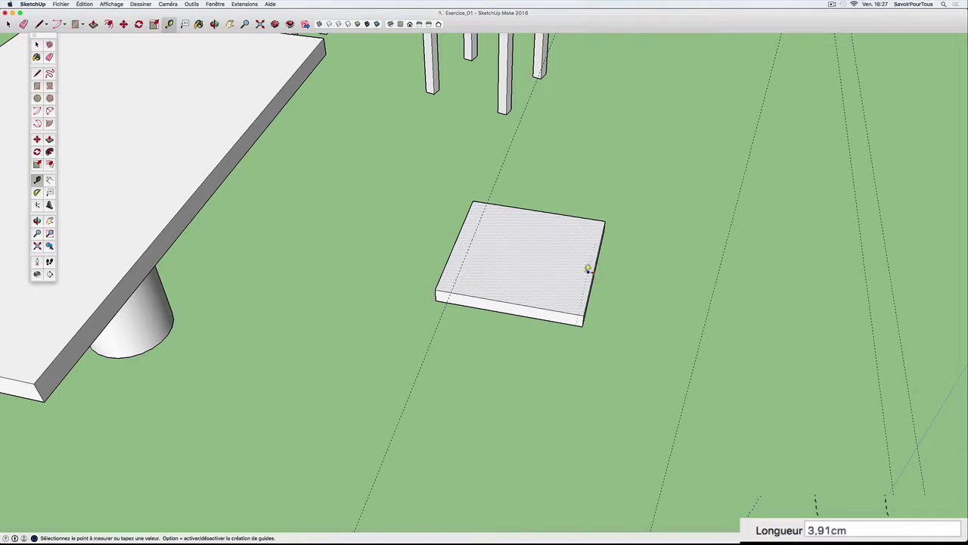
pyautogui.press('Tab')
pyautogui.write('1')
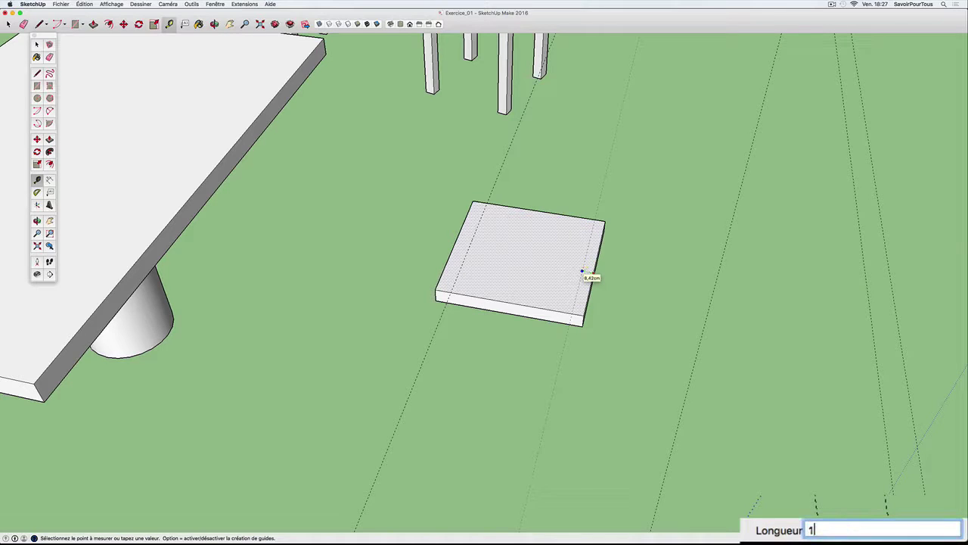
pyautogui.press('Return')
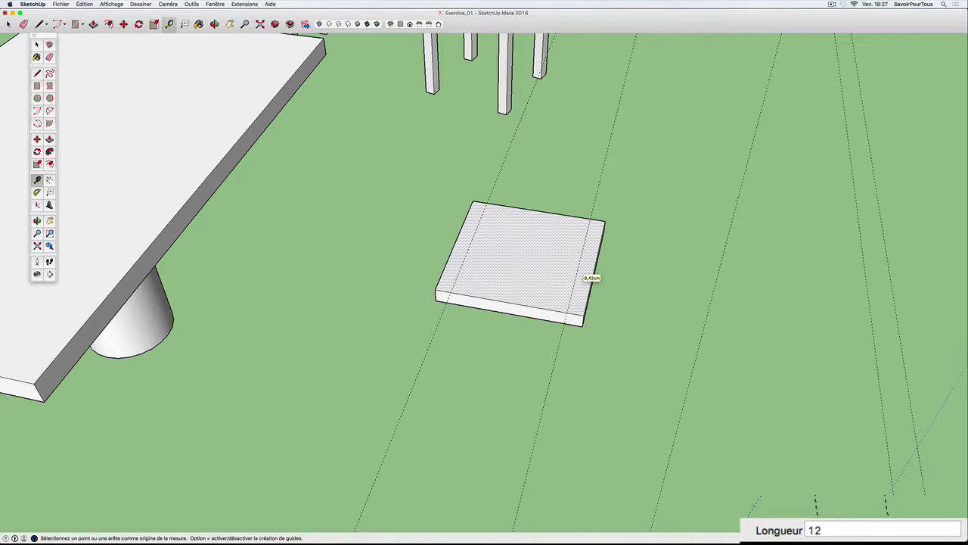
# Add 12 cm guides inside the front and back edges, completing the inner square
pyautogui.click(510, 296)
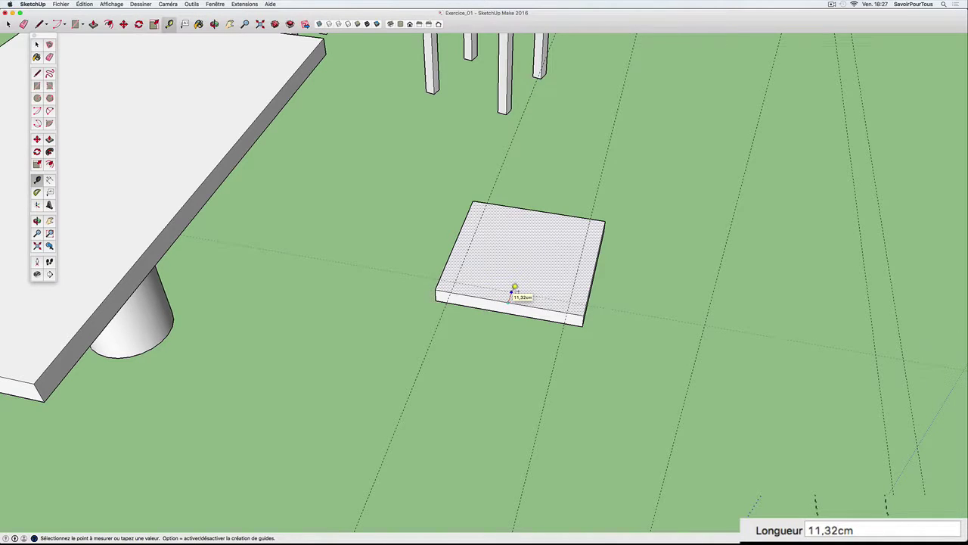
pyautogui.write('12')
pyautogui.press('Return')
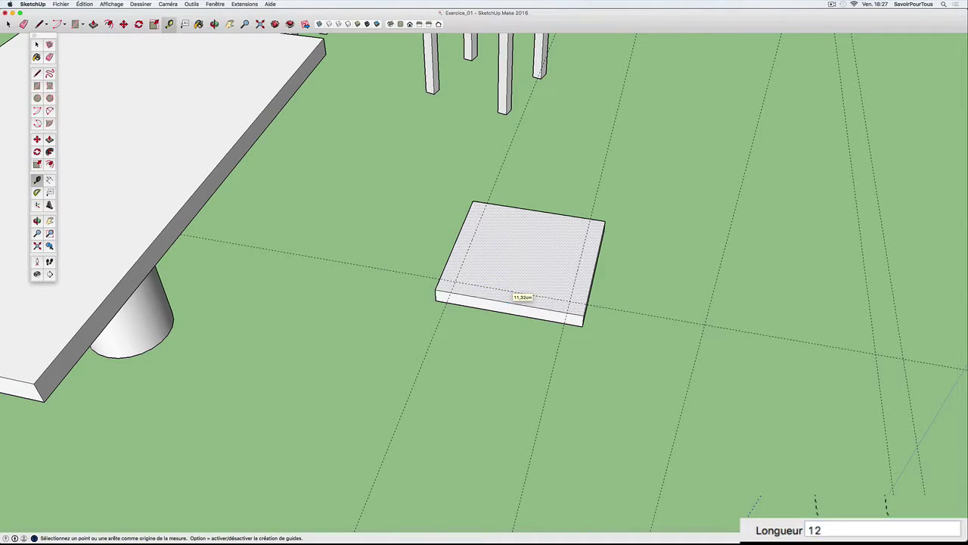
pyautogui.moveTo(561, 269)
pyautogui.mouseDown(button='middle')
pyautogui.moveTo(344, 300)
pyautogui.moveTo(579, 268)
pyautogui.moveTo(539, 285)
pyautogui.moveTo(560, 277)
pyautogui.mouseUp(button='middle')
pyautogui.scroll(3, 579, 267)
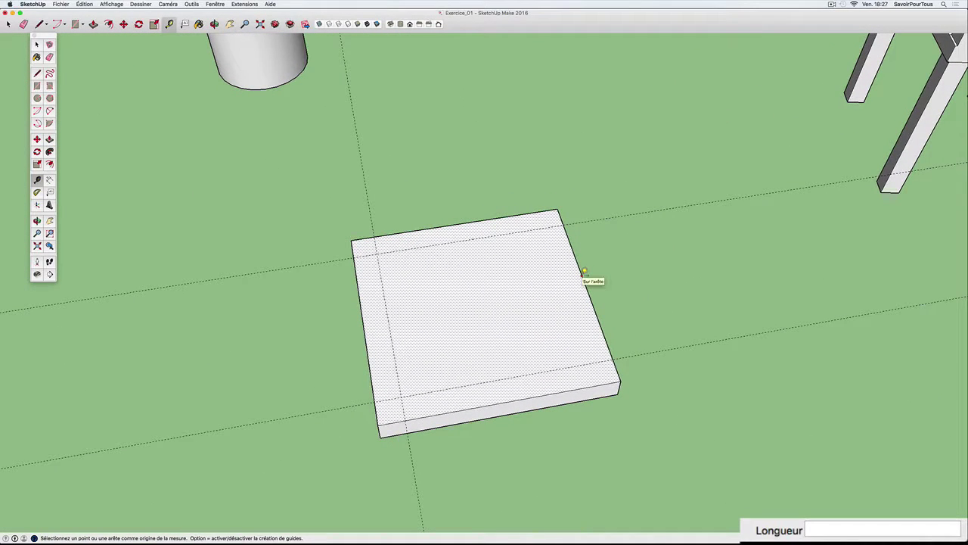
pyautogui.click(584, 271)
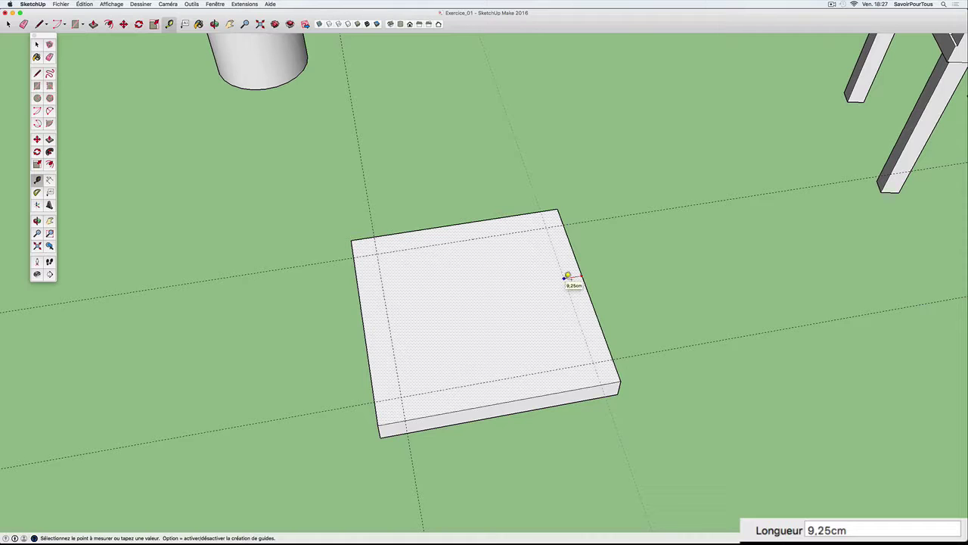
pyautogui.write('12')
pyautogui.press('Return')
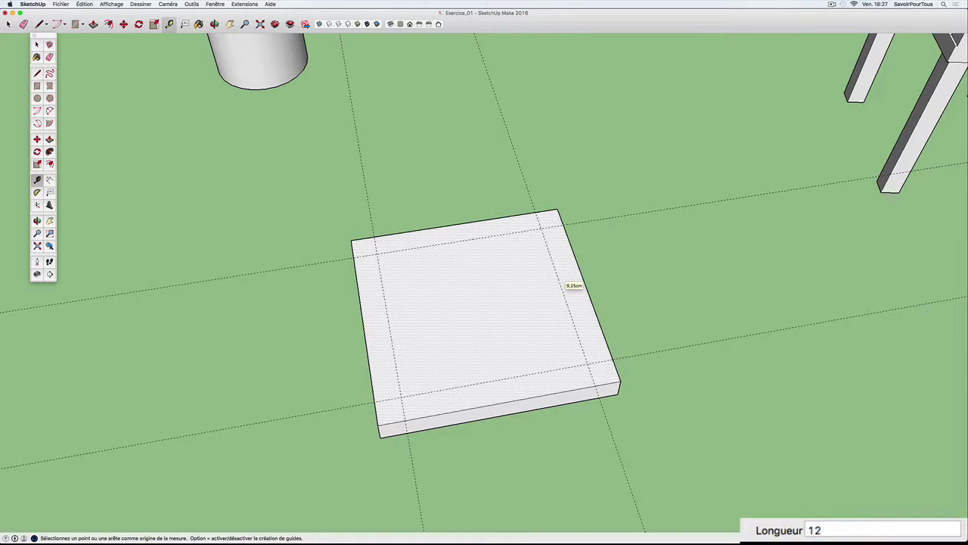
pyautogui.scroll(-5, 562, 278)
pyautogui.moveTo(561, 278)
pyautogui.mouseDown(button='middle')
pyautogui.moveTo(614, 312)
pyautogui.moveTo(723, 262)
pyautogui.moveTo(616, 277)
pyautogui.moveTo(662, 277)
pyautogui.mouseUp(button='middle')
pyautogui.moveTo(561, 286); pyautogui.dragTo(609, 285, button='middle')
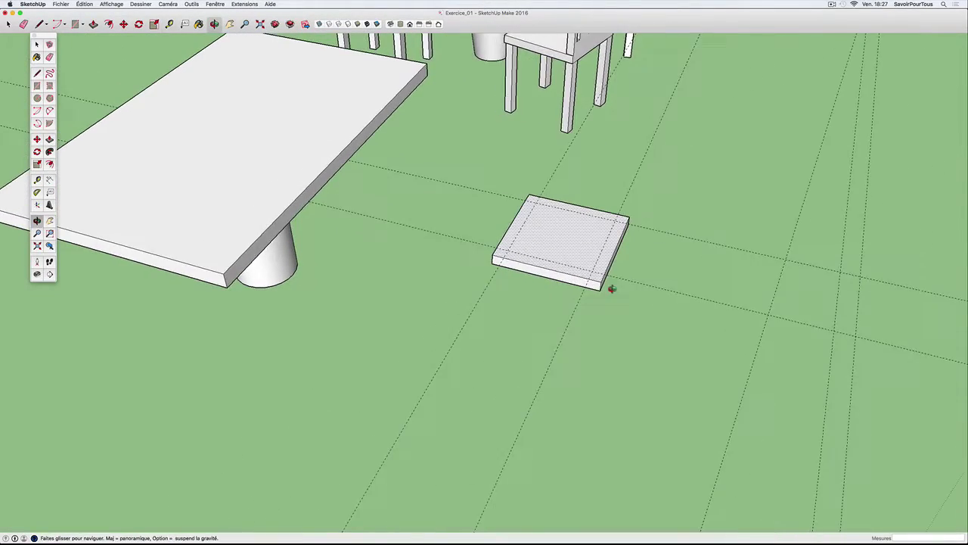
pyautogui.press('t')
pyautogui.scroll(2, 596, 243)
pyautogui.scroll(2, 596, 244)
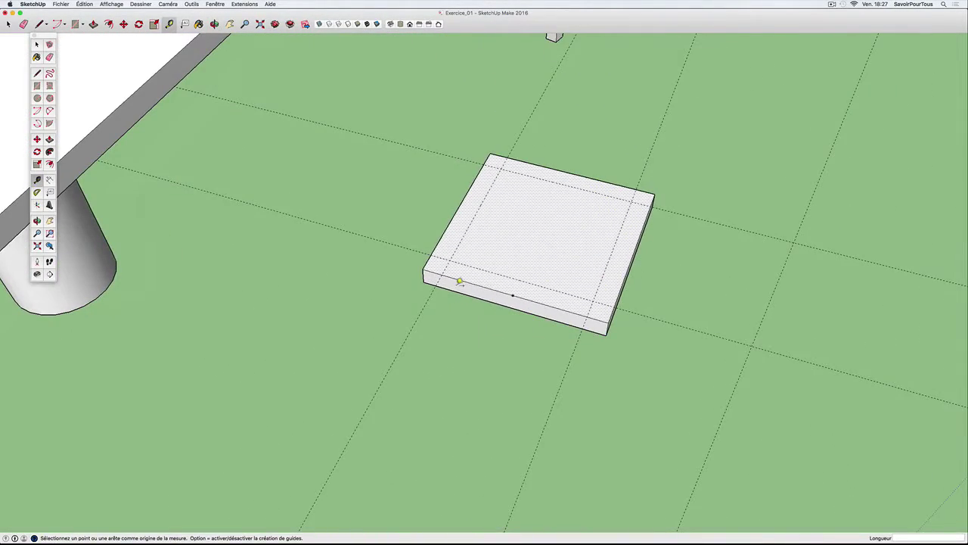
# Draw small squares in the four slab corners where the guide lines cross
pyautogui.press('r')
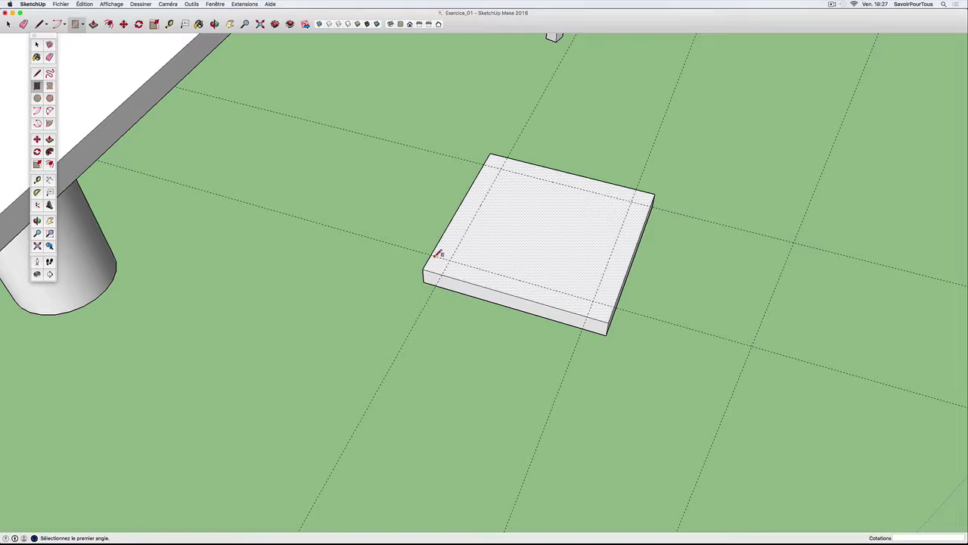
pyautogui.moveTo(463, 283)
pyautogui.mouseDown(button='middle')
pyautogui.moveTo(542, 224)
pyautogui.moveTo(583, 212)
pyautogui.moveTo(540, 201)
pyautogui.moveTo(498, 242)
pyautogui.moveTo(486, 235)
pyautogui.moveTo(454, 276)
pyautogui.mouseUp(button='middle')
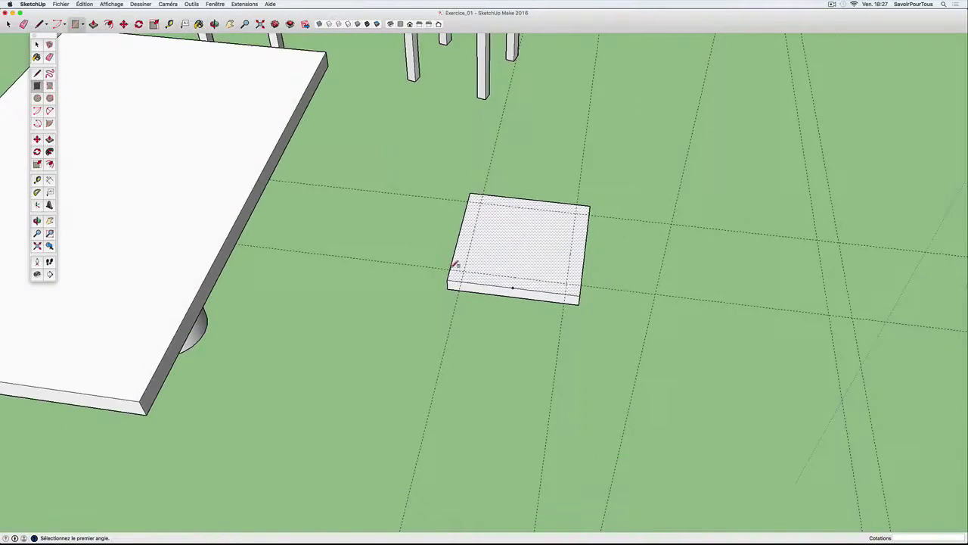
pyautogui.scroll(5, 458, 284)
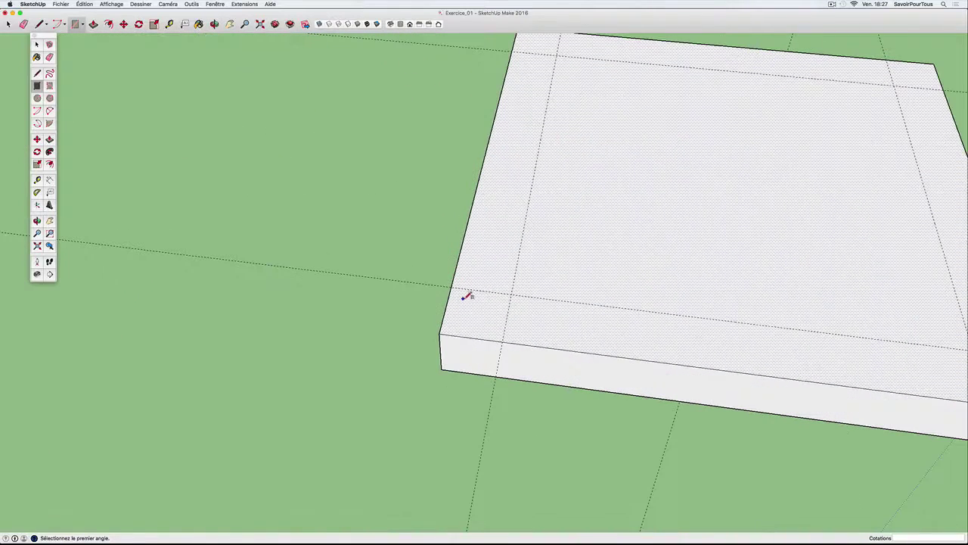
pyautogui.click(505, 340)
pyautogui.scroll(-3, 504, 337)
pyautogui.scroll(-2, 515, 337)
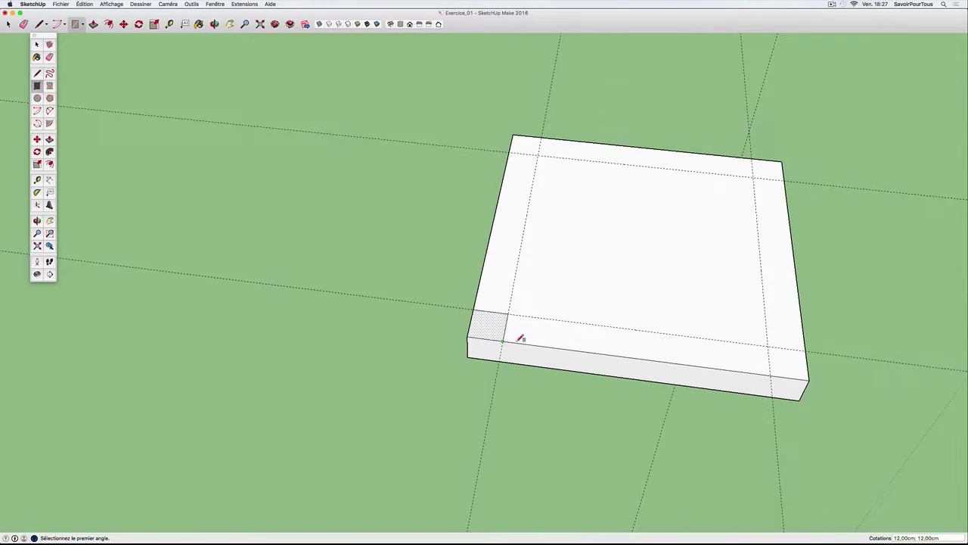
pyautogui.click(768, 345)
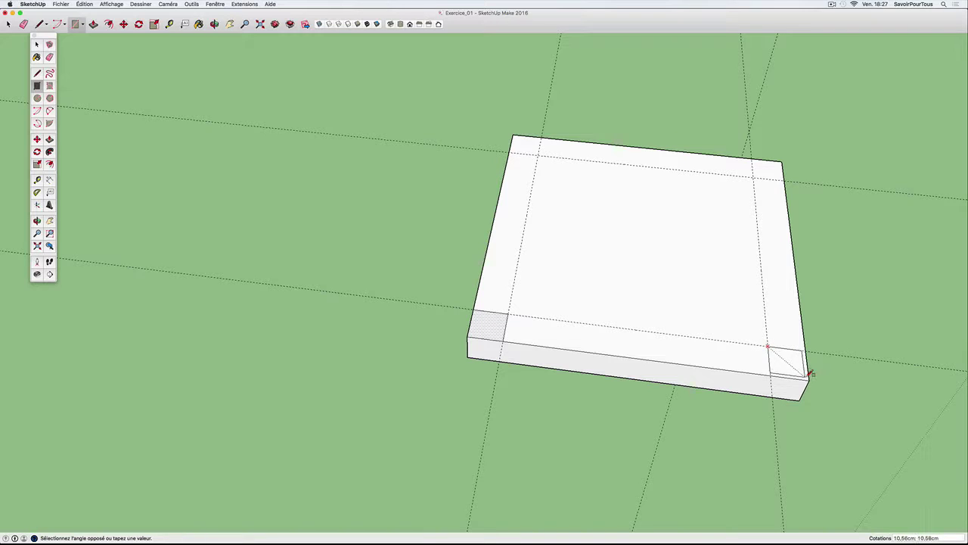
pyautogui.click(810, 377)
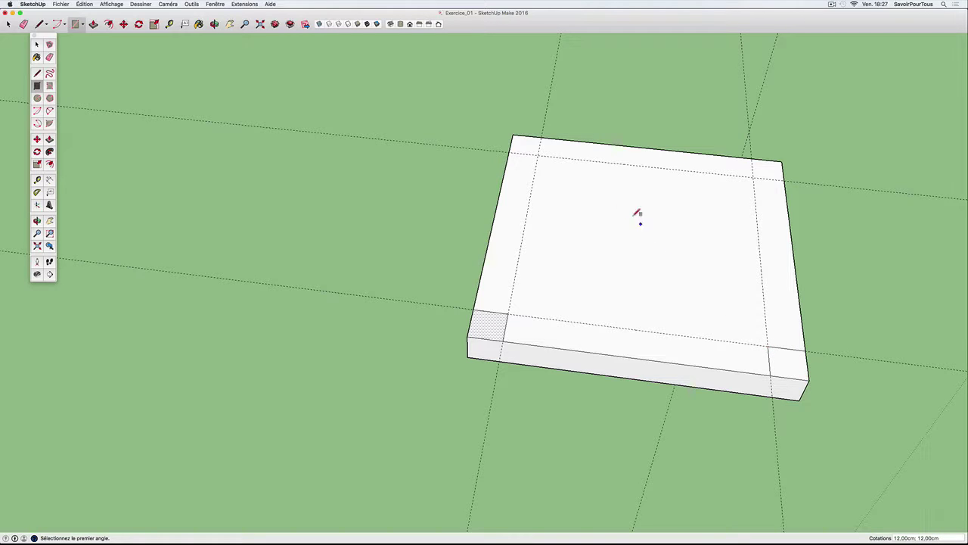
pyautogui.click(514, 137)
pyautogui.click(538, 154)
pyautogui.click(785, 178)
pyautogui.scroll(-5, 761, 183)
pyautogui.scroll(-3, 698, 169)
pyautogui.moveTo(698, 169)
pyautogui.mouseDown(button='middle')
pyautogui.moveTo(558, 120)
pyautogui.moveTo(689, 265)
pyautogui.moveTo(744, 255)
pyautogui.mouseUp(button='middle')
# Pull one corner square up into a tall pillar and match the other three to it
pyautogui.press('p')
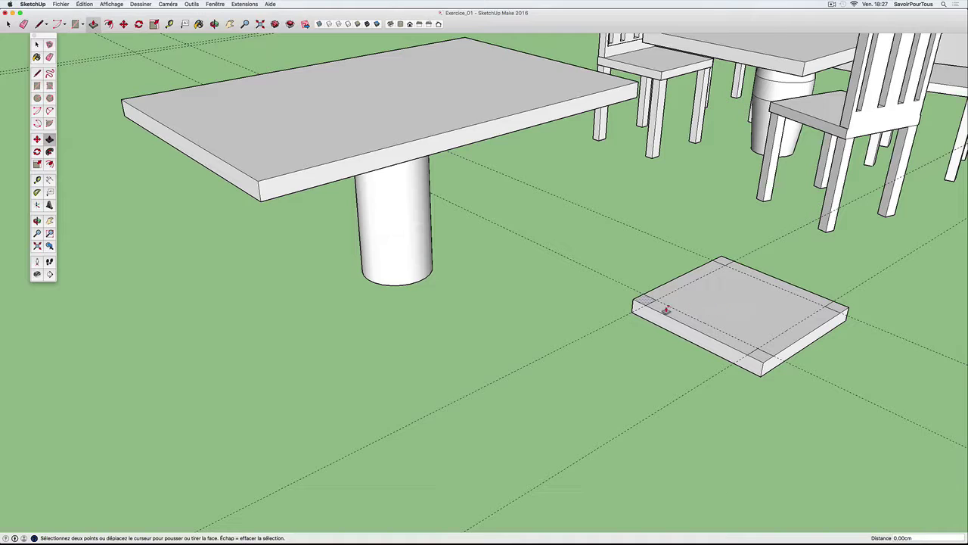
pyautogui.click(645, 301)
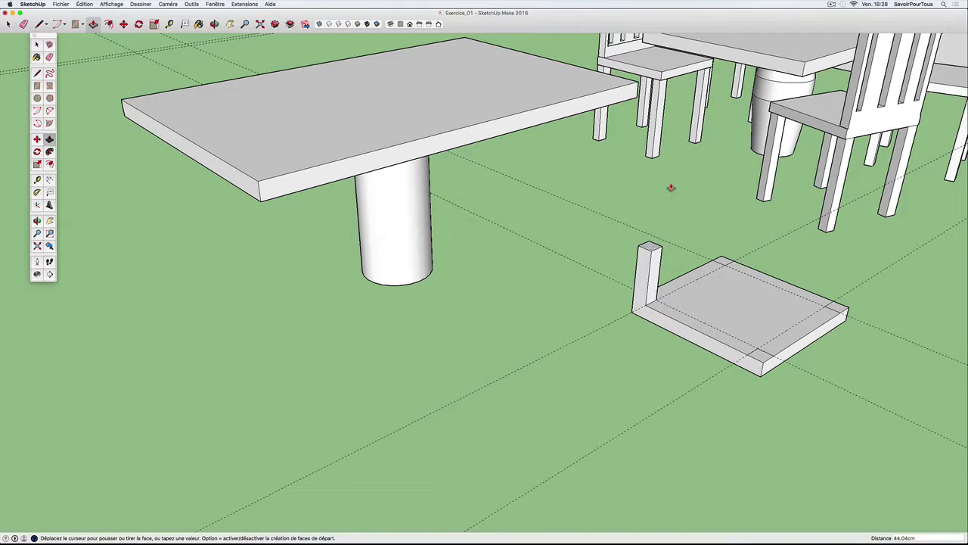
pyautogui.click(659, 165)
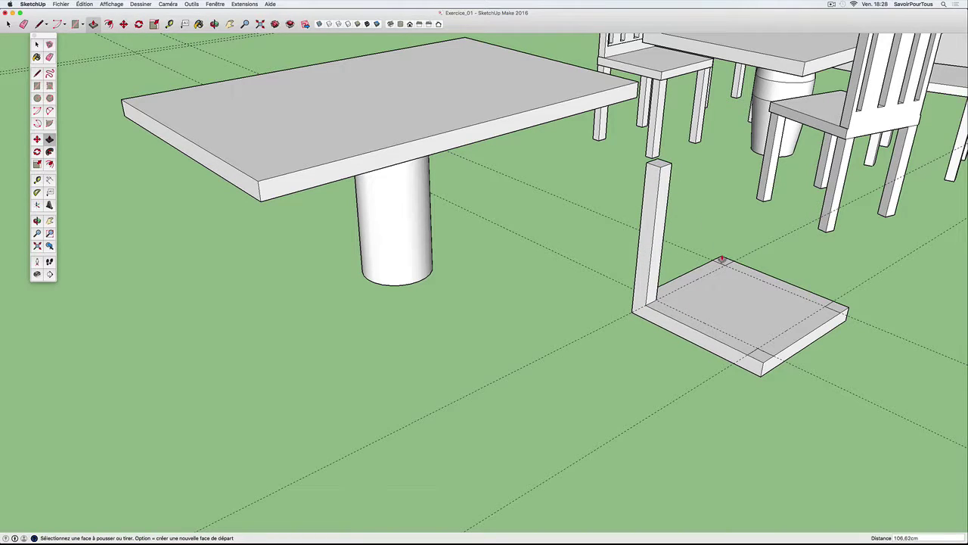
pyautogui.doubleClick(722, 259)
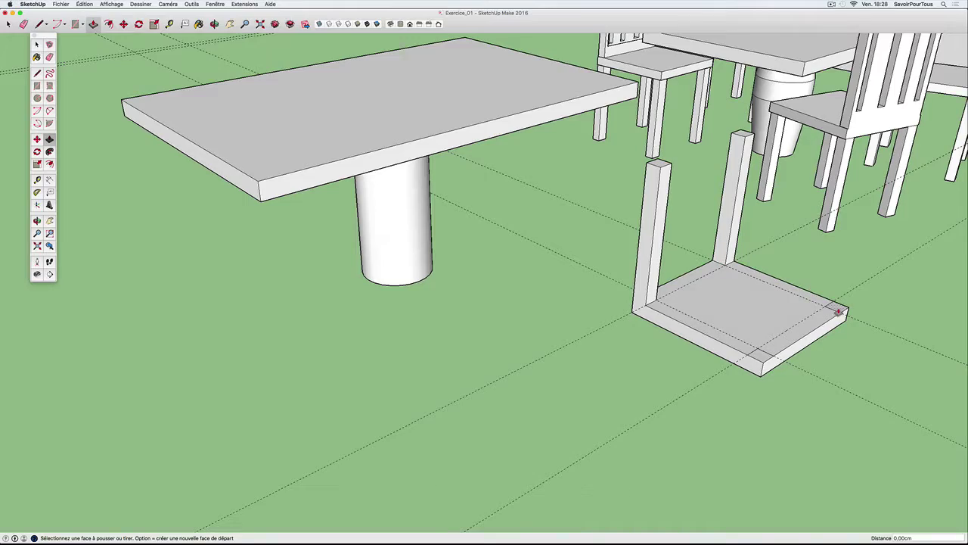
pyautogui.doubleClick(838, 308)
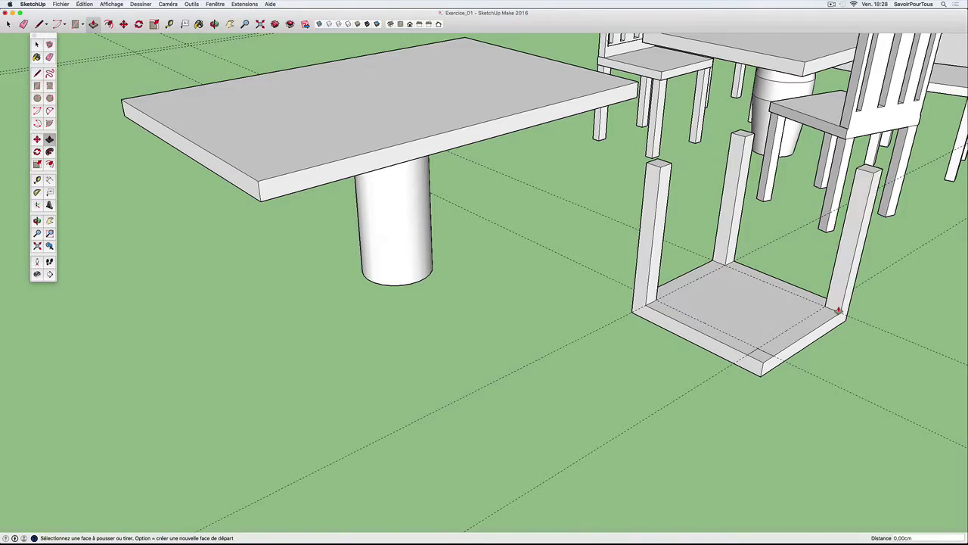
pyautogui.doubleClick(764, 357)
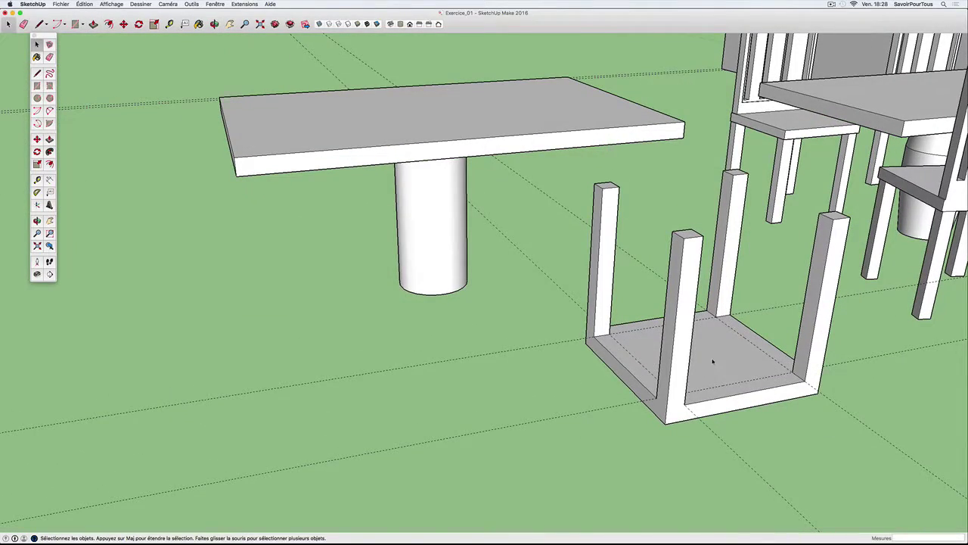
# Select the slab with its pillars and rotate it 180° about its base
pyautogui.tripleClick(712, 361)
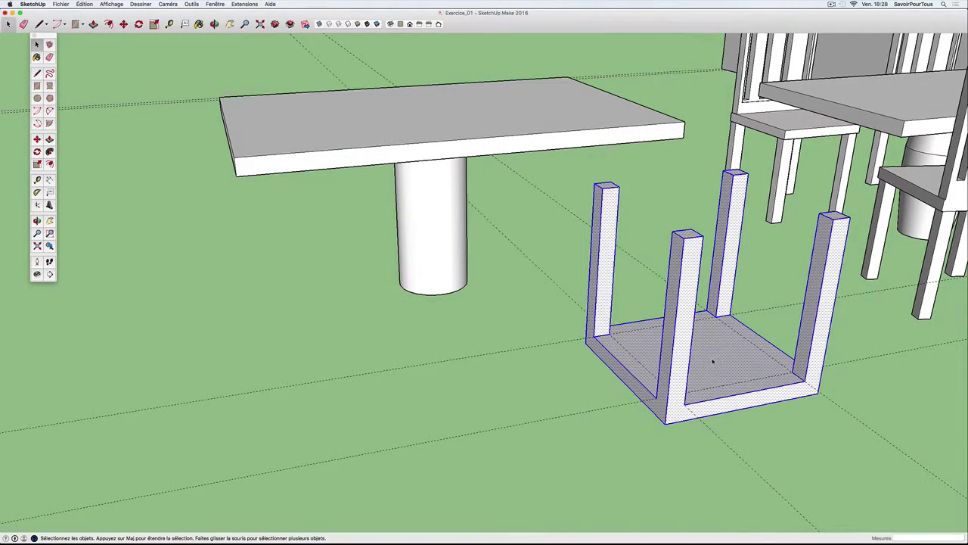
pyautogui.moveTo(745, 361)
pyautogui.mouseDown(button='middle')
pyautogui.moveTo(615, 305)
pyautogui.moveTo(611, 283)
pyautogui.moveTo(477, 285)
pyautogui.mouseUp(button='middle')
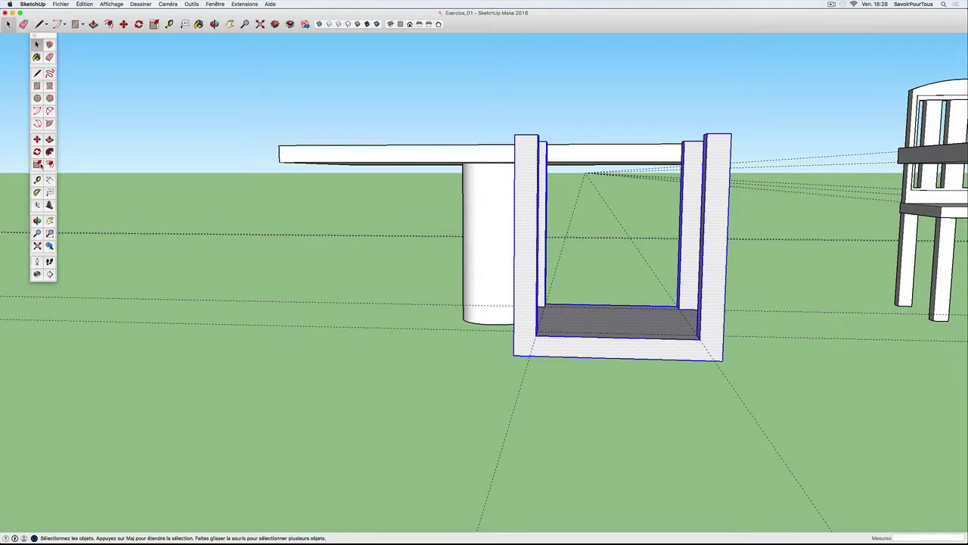
pyautogui.click(37, 152)
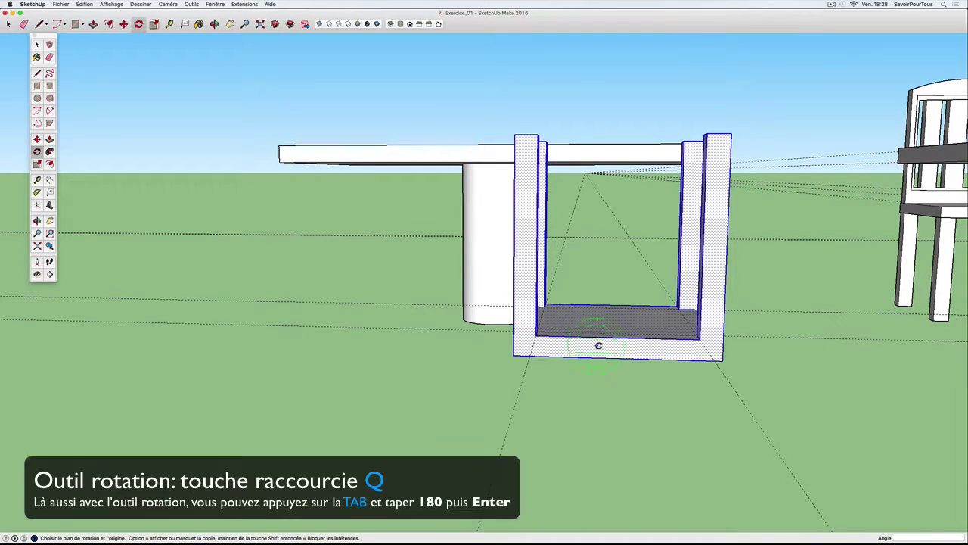
pyautogui.click(608, 346)
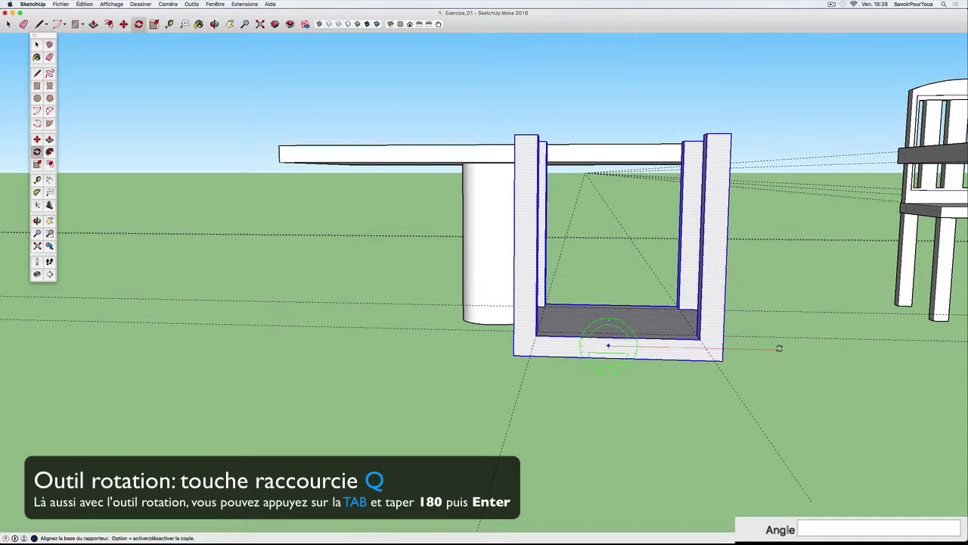
pyautogui.click(779, 348)
pyautogui.write('180')
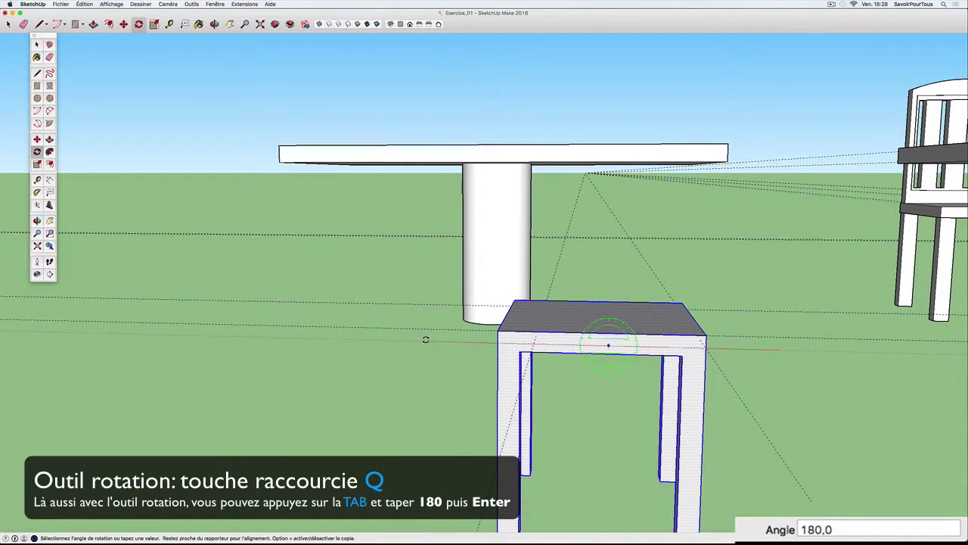
pyautogui.click(425, 340)
pyautogui.moveTo(426, 340)
pyautogui.mouseDown(button='middle')
pyautogui.moveTo(815, 421)
pyautogui.moveTo(687, 353)
pyautogui.moveTo(655, 313)
pyautogui.mouseUp(button='middle')
pyautogui.press('q')
pyautogui.scroll(3, 687, 355)
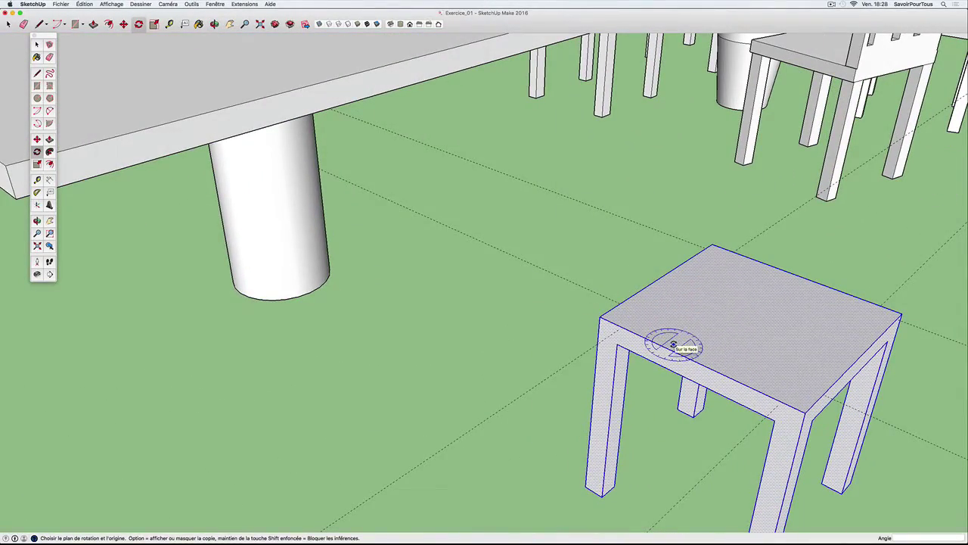
# Place a guide line 12 cm in from one edge of the stool seat
pyautogui.press('t')
pyautogui.click(666, 275)
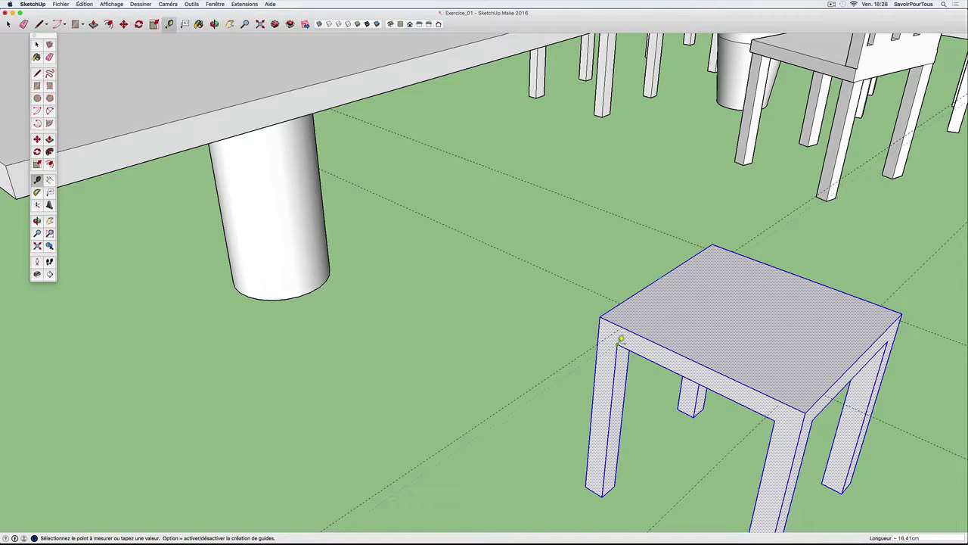
pyautogui.click(621, 340)
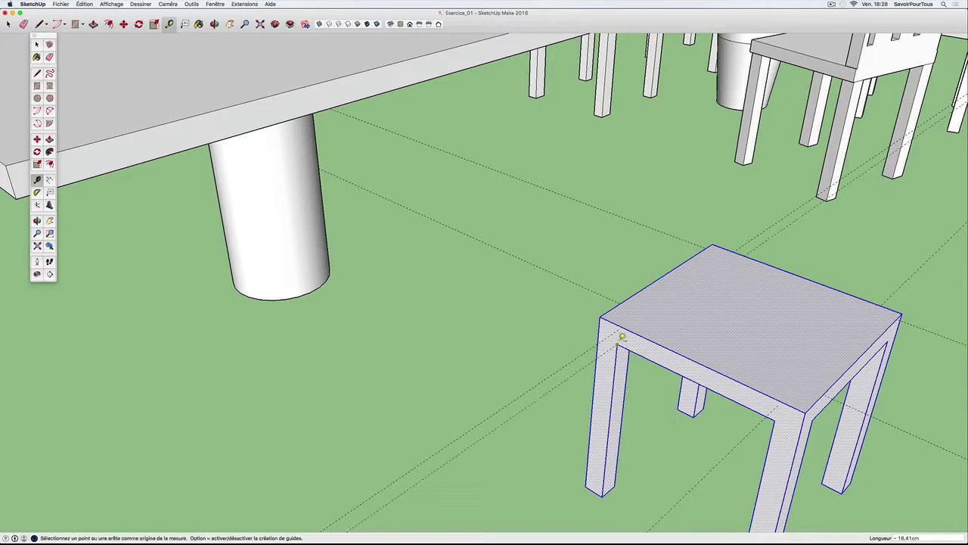
pyautogui.scroll(3, 646, 320)
pyautogui.scroll(2, 669, 312)
pyautogui.scroll(2, 668, 311)
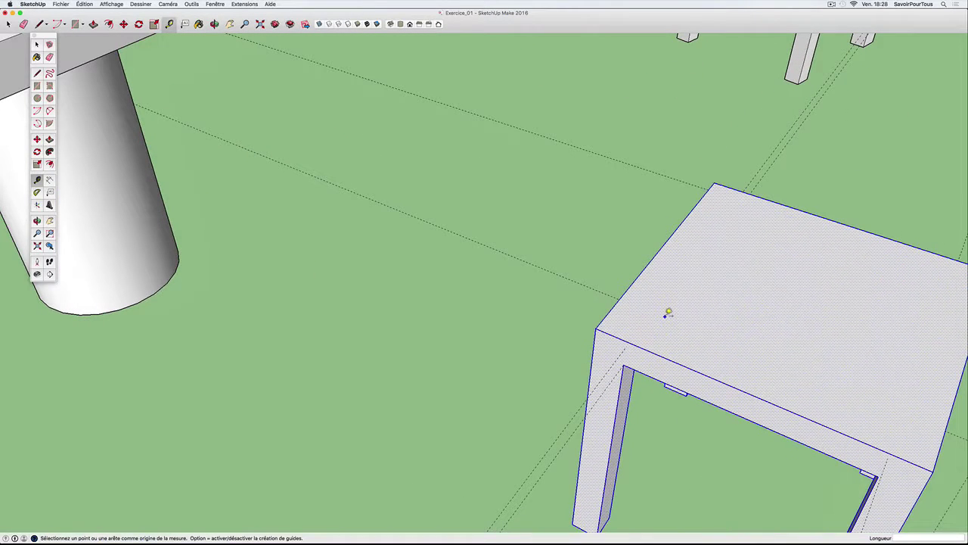
pyautogui.click(639, 277)
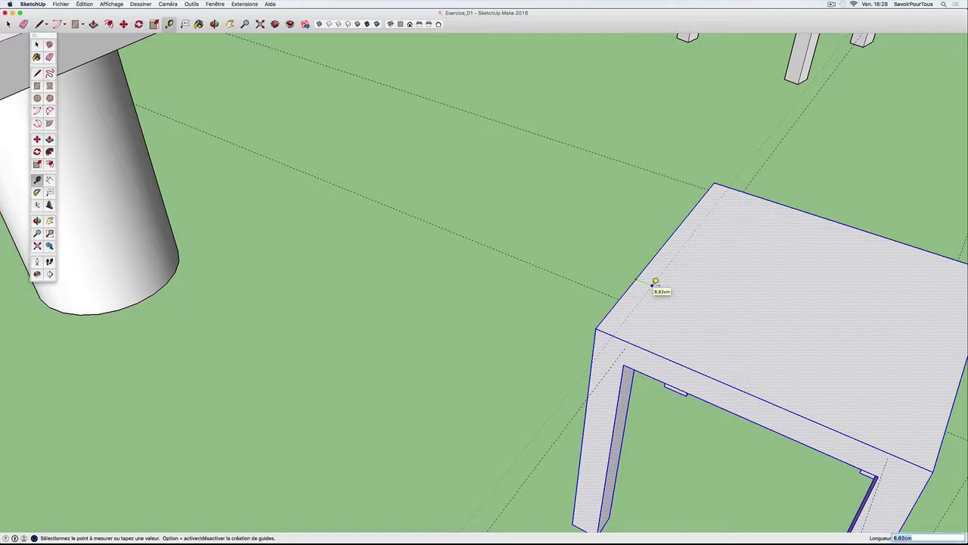
pyautogui.write('2')
pyautogui.press('Return')
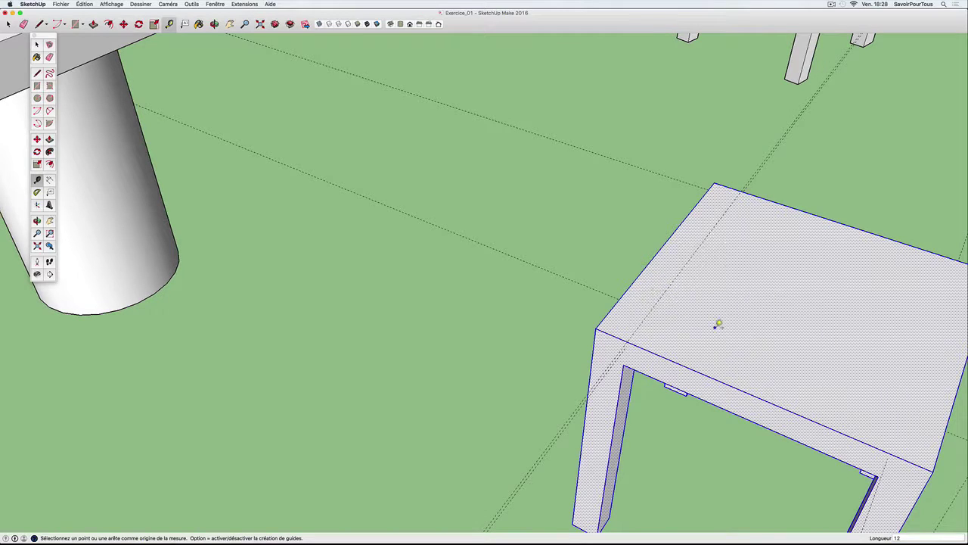
pyautogui.moveTo(719, 323); pyautogui.dragTo(637, 325, button='middle')
# Draw a line along the guide across the seat, splitting off the edge strip
pyautogui.press('l')
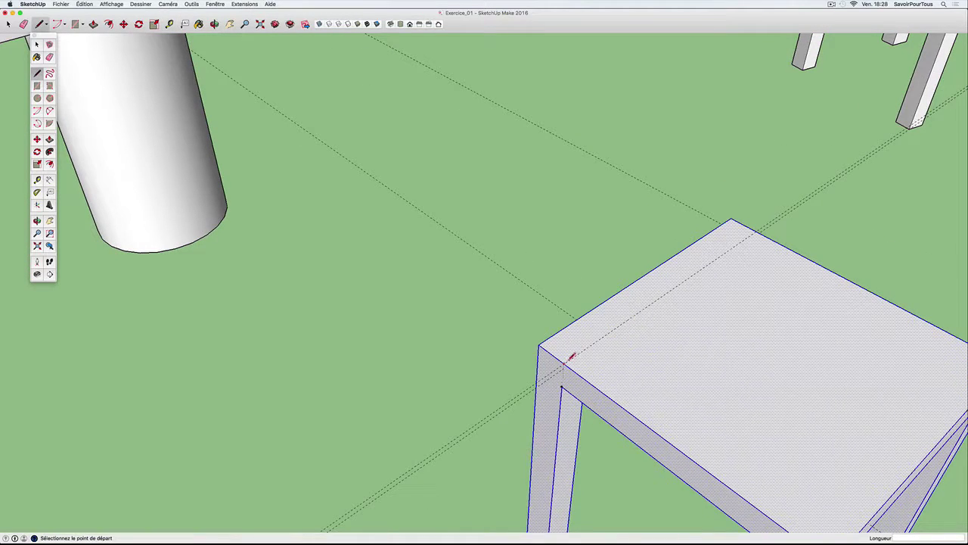
pyautogui.click(564, 365)
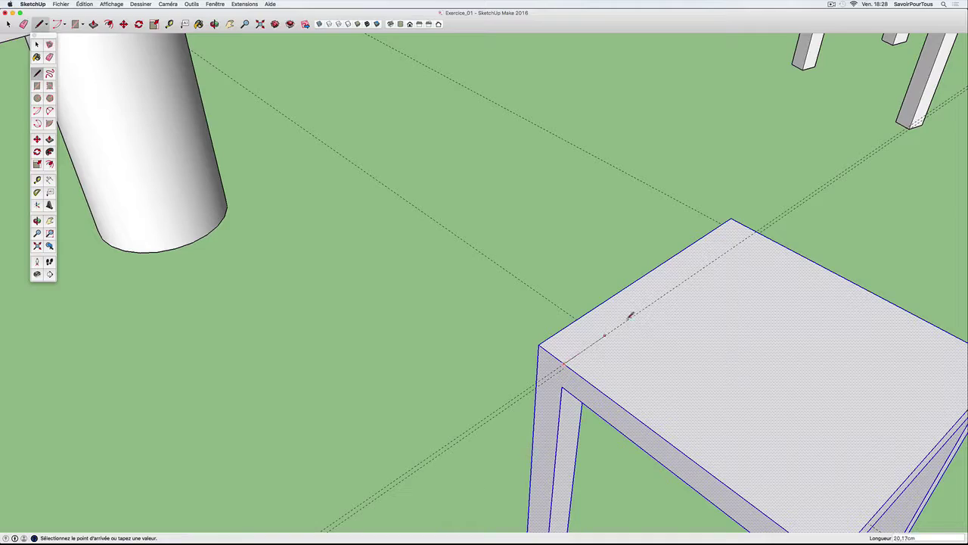
pyautogui.click(760, 230)
pyautogui.moveTo(733, 245)
pyautogui.mouseDown(button='middle')
pyautogui.moveTo(834, 218)
pyautogui.moveTo(739, 224)
pyautogui.moveTo(769, 219)
pyautogui.moveTo(624, 339)
pyautogui.moveTo(659, 298)
pyautogui.mouseUp(button='middle')
# Pull the seat's narrow back strip up into a backrest, then raise it about 21.5 cm more
pyautogui.press('p')
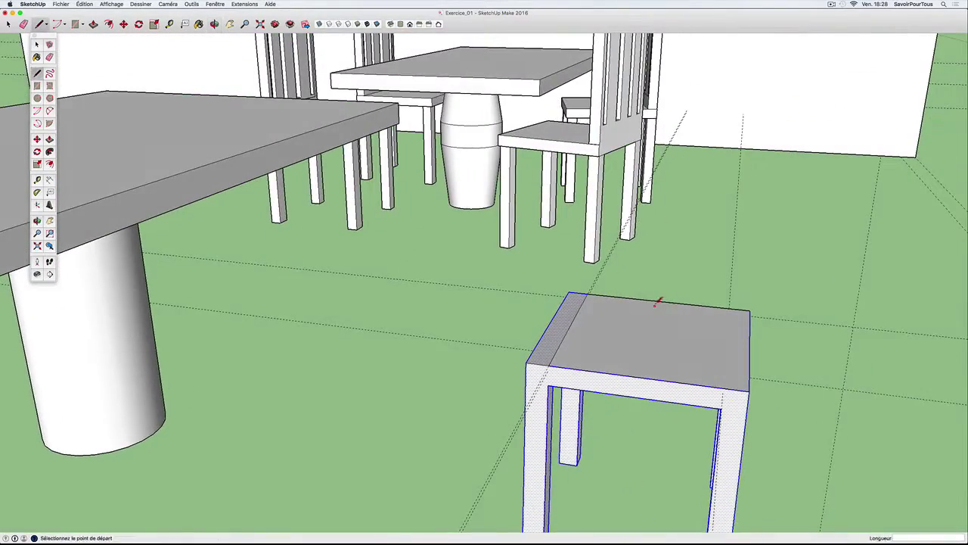
pyautogui.click(562, 334)
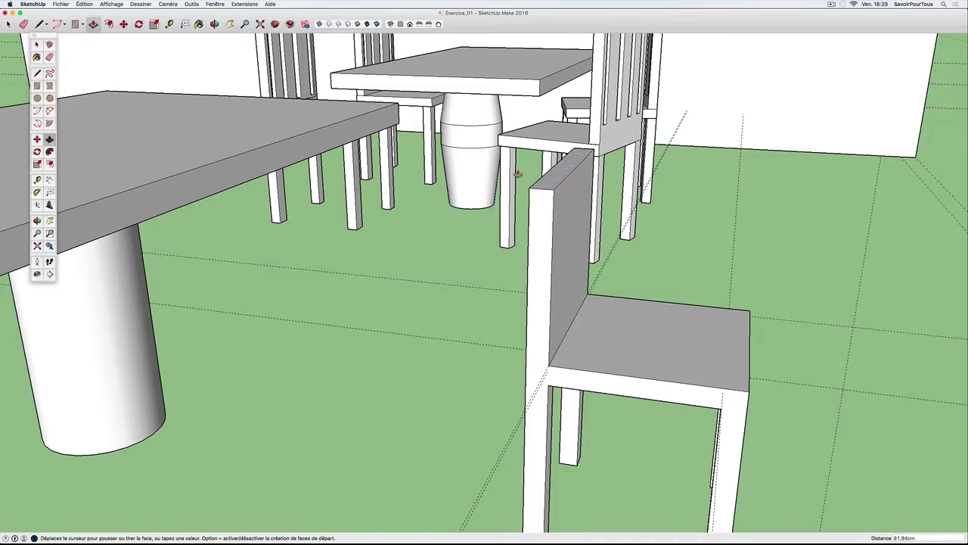
pyautogui.click(520, 167)
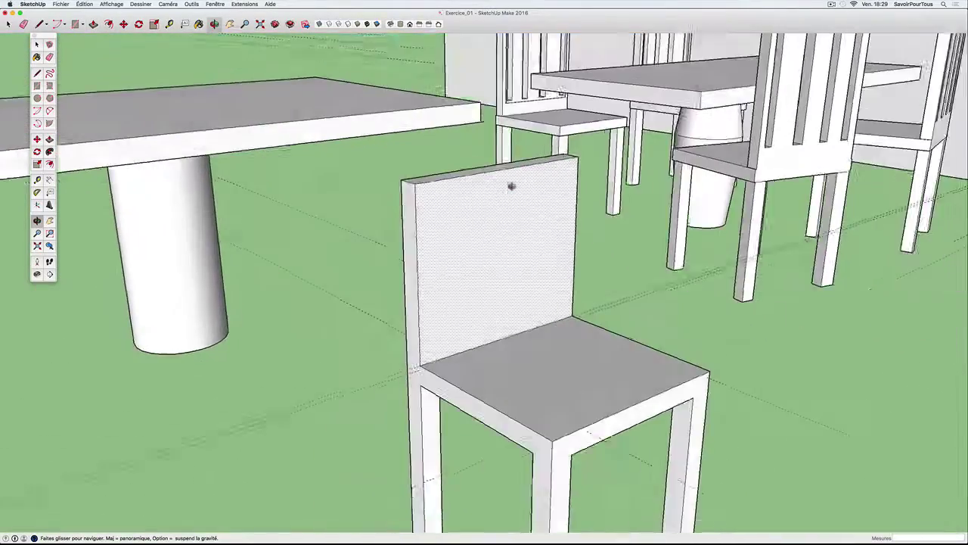
pyautogui.moveTo(510, 186)
pyautogui.mouseDown()
pyautogui.moveTo(417, 161)
pyautogui.moveTo(465, 179)
pyautogui.mouseUp()
pyautogui.press('p')
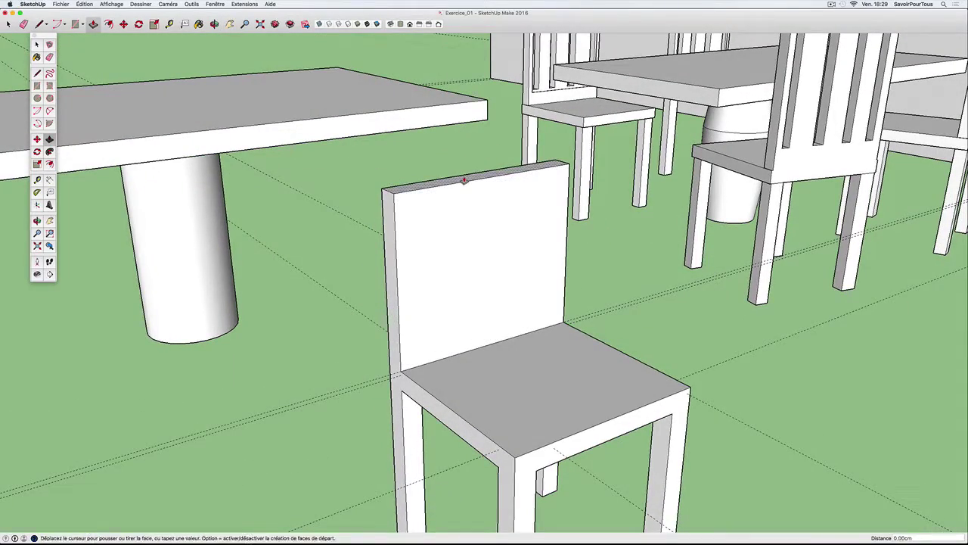
pyautogui.click(464, 124)
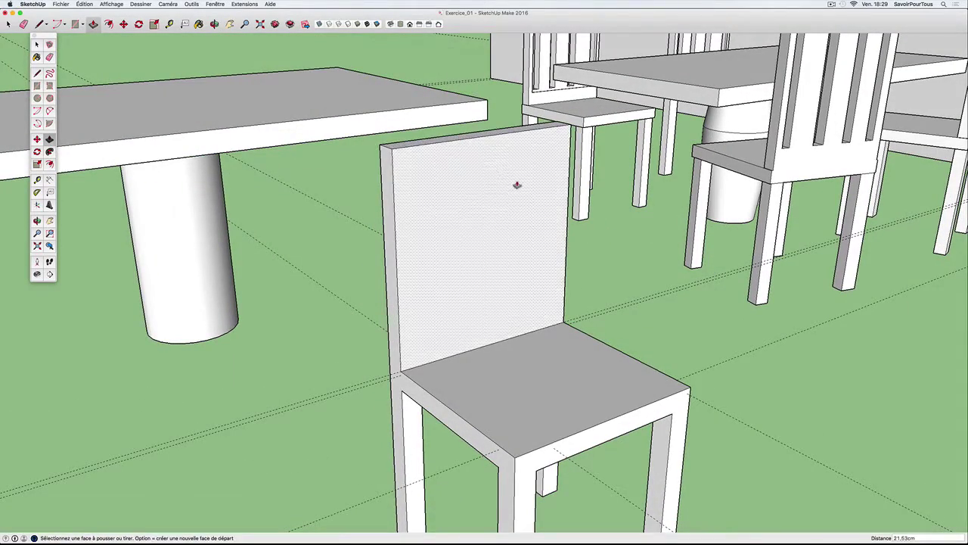
pyautogui.moveTo(517, 184)
pyautogui.mouseDown(button='middle')
pyautogui.moveTo(391, 184)
pyautogui.moveTo(397, 165)
pyautogui.moveTo(417, 159)
pyautogui.moveTo(419, 242)
pyautogui.moveTo(478, 260)
pyautogui.mouseUp(button='middle')
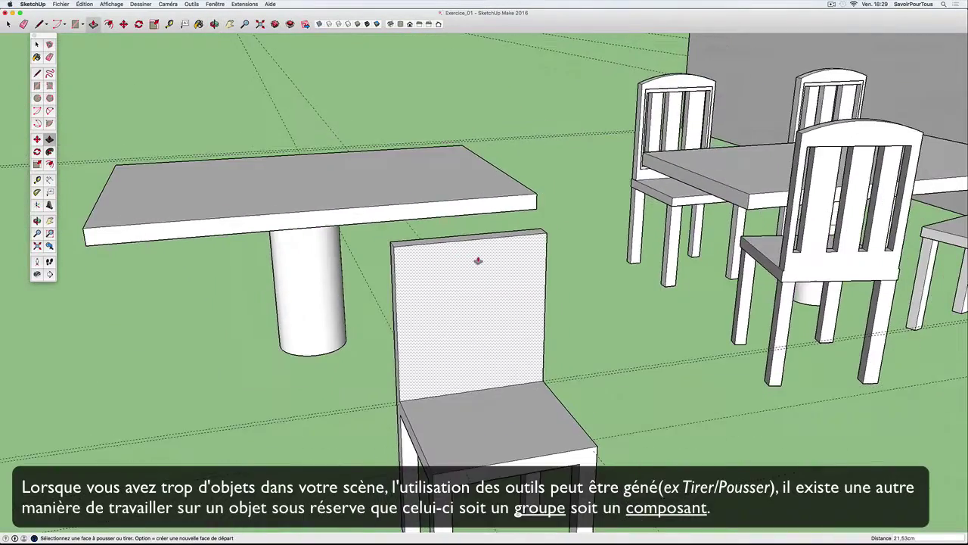
pyautogui.scroll(-2, 478, 260)
pyautogui.scroll(-2, 472, 259)
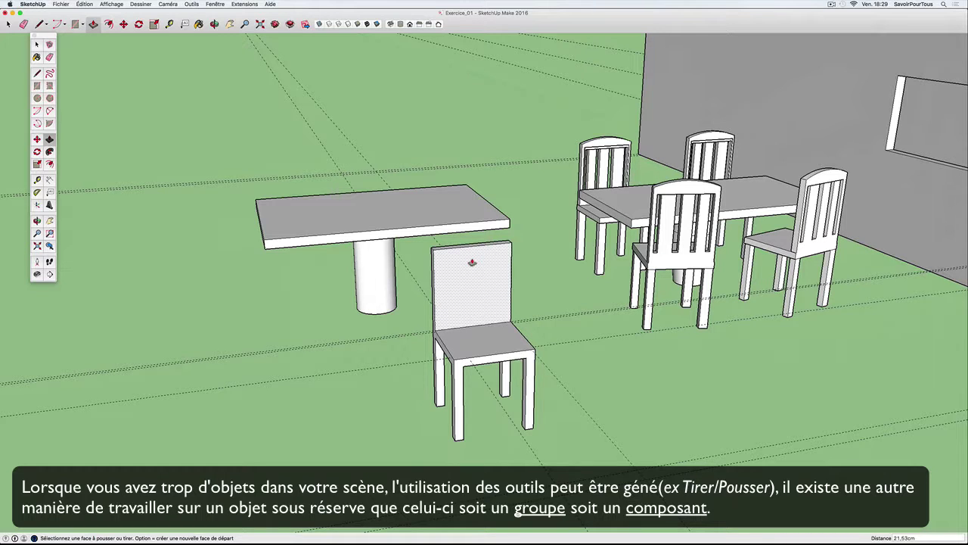
pyautogui.moveTo(470, 276)
pyautogui.mouseDown(button='middle')
pyautogui.moveTo(722, 252)
pyautogui.moveTo(572, 182)
pyautogui.mouseUp(button='middle')
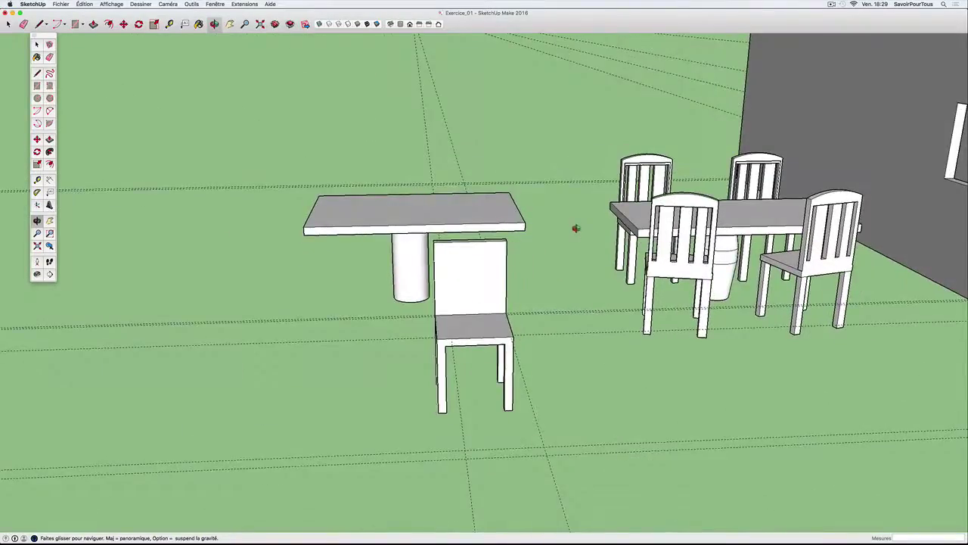
# Draw a 2-point arc bulging upward between the backrest's top corners
pyautogui.scroll(2, 475, 243)
pyautogui.scroll(2, 488, 231)
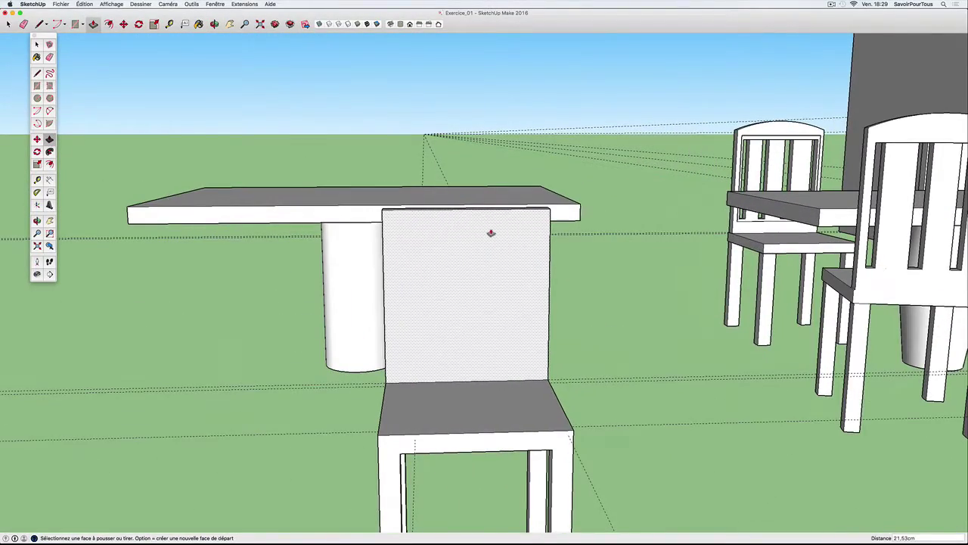
pyautogui.press('a')
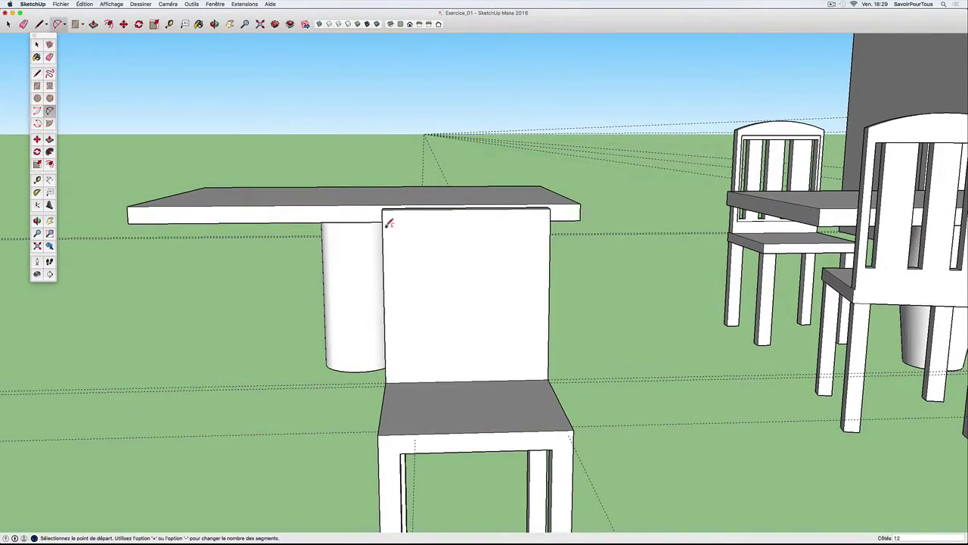
pyautogui.click(383, 226)
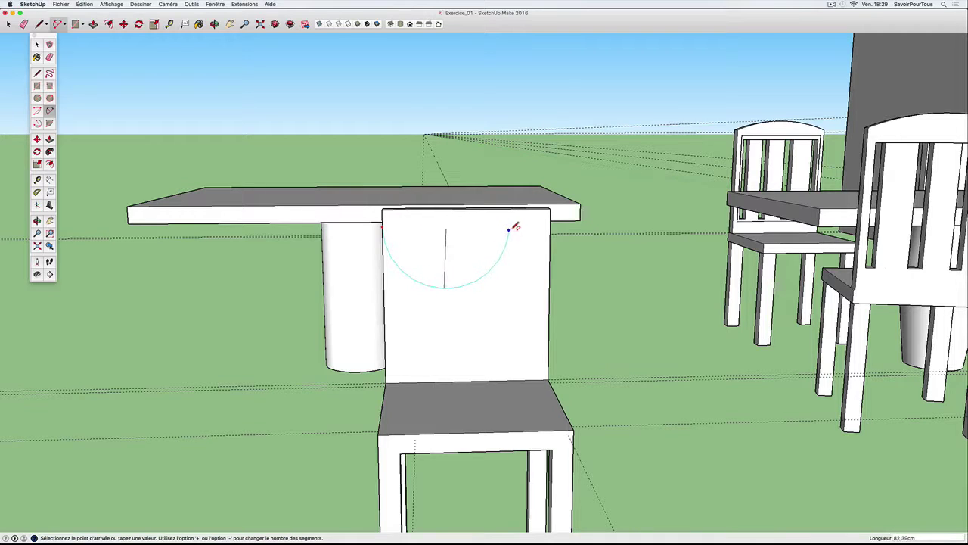
pyautogui.click(552, 224)
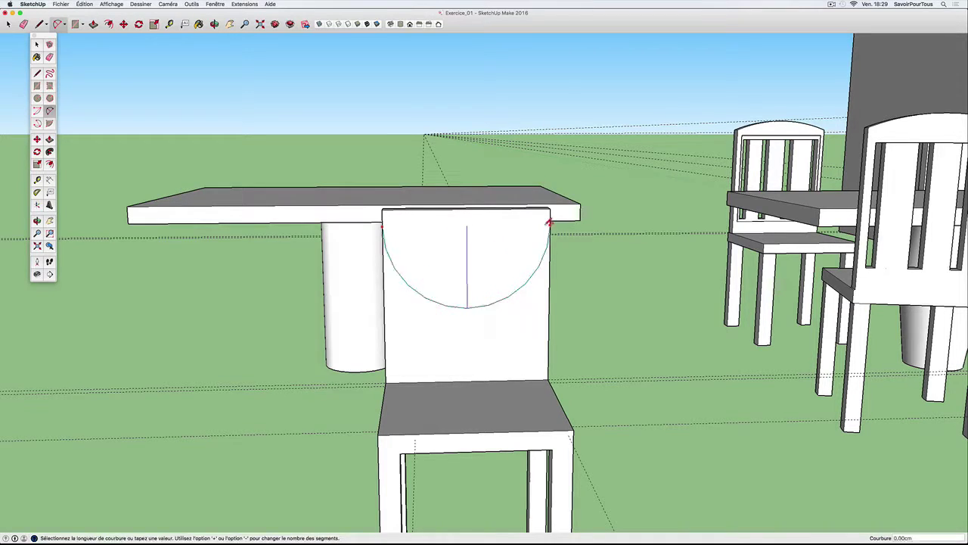
pyautogui.scroll(1, 471, 205)
pyautogui.click(471, 205)
pyautogui.moveTo(458, 230); pyautogui.dragTo(482, 274, button='middle')
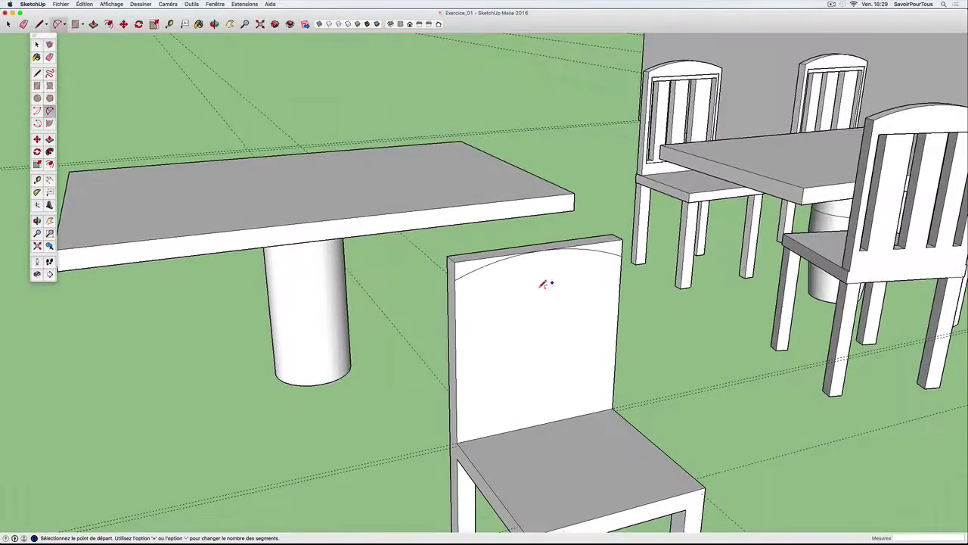
# Push away the sliver above the arc and erase the leftover edge on the curved top
pyautogui.press('p')
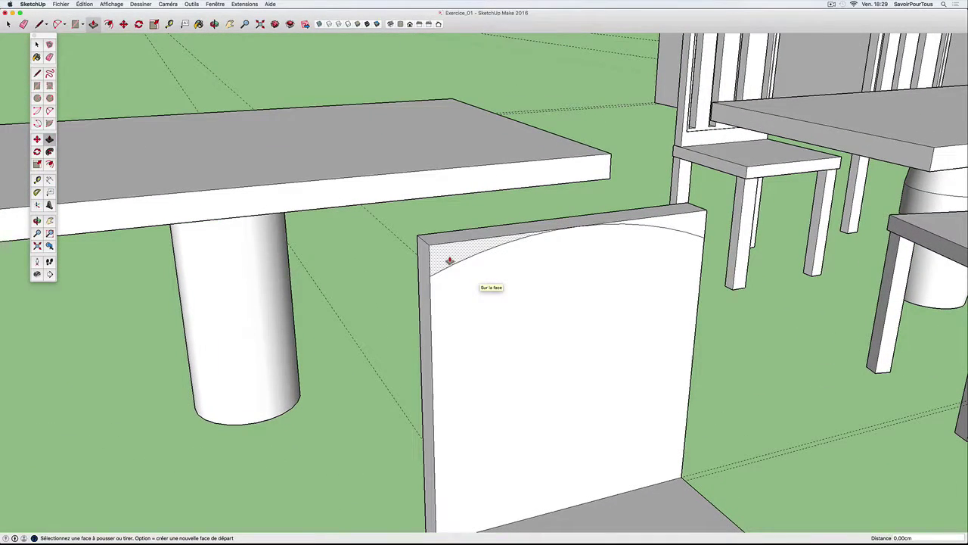
pyautogui.click(448, 260)
pyautogui.press('super+z')
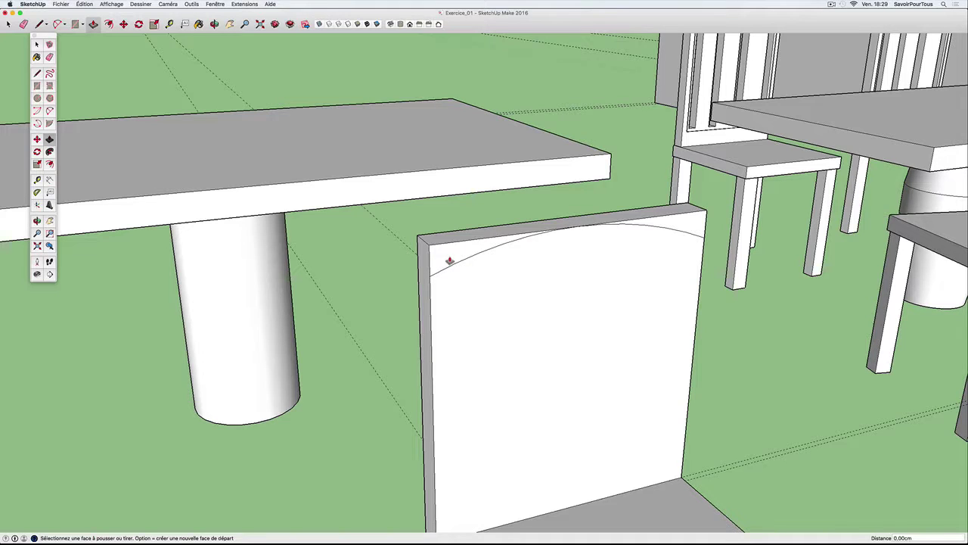
pyautogui.click(438, 259)
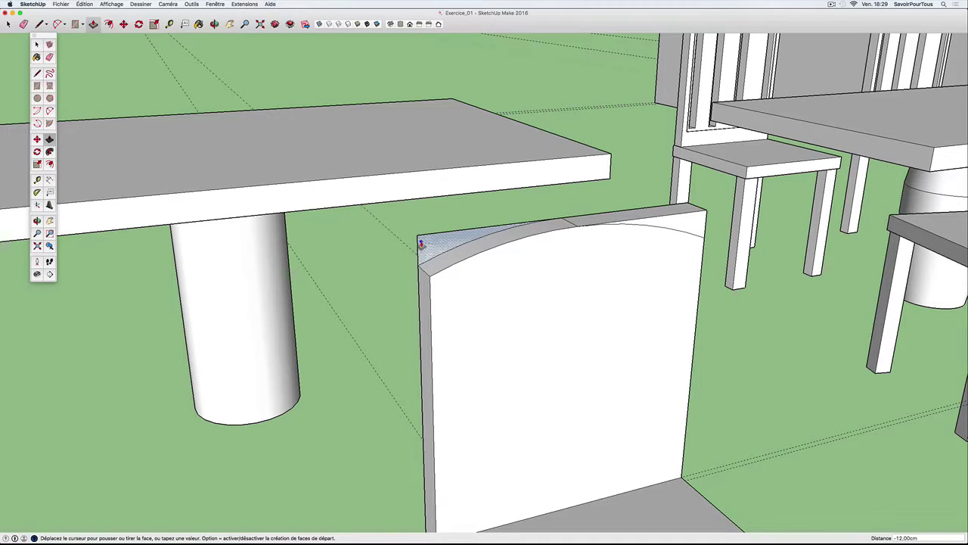
pyautogui.click(422, 244)
pyautogui.moveTo(525, 231)
pyautogui.mouseDown(button='middle')
pyautogui.moveTo(325, 221)
pyautogui.moveTo(322, 246)
pyautogui.mouseUp(button='middle')
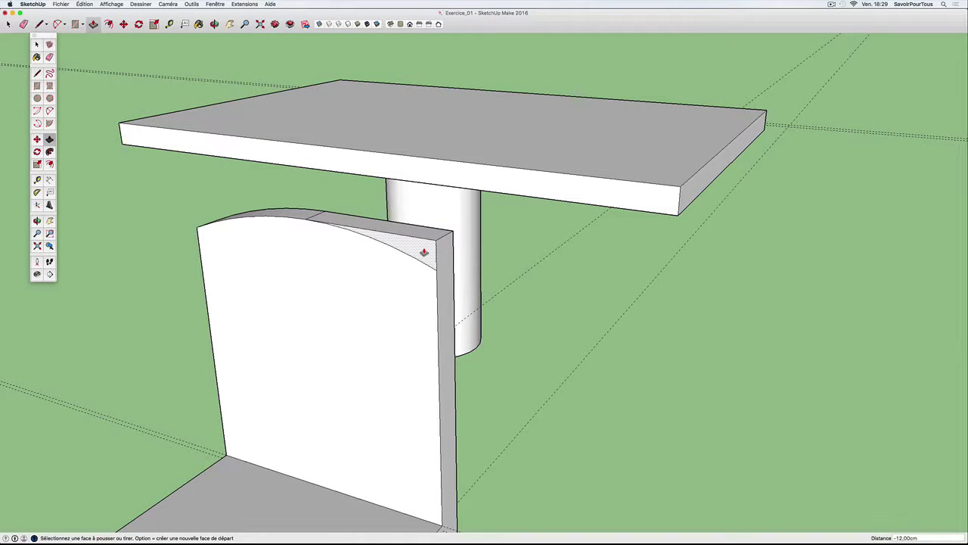
pyautogui.press('super+z')
pyautogui.moveTo(404, 250)
pyautogui.mouseDown(button='middle')
pyautogui.moveTo(424, 309)
pyautogui.moveTo(401, 322)
pyautogui.mouseUp(button='middle')
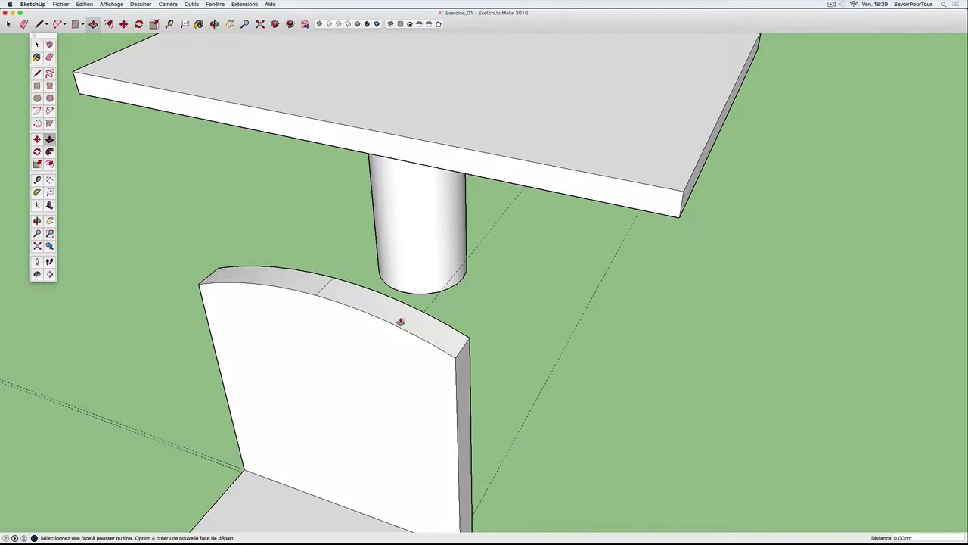
pyautogui.press('e')
pyautogui.moveTo(328, 284); pyautogui.dragTo(335, 287)
pyautogui.moveTo(336, 297)
pyautogui.mouseDown(button='middle')
pyautogui.moveTo(365, 296)
pyautogui.moveTo(447, 225)
pyautogui.mouseUp(button='middle')
pyautogui.moveTo(448, 225)
pyautogui.mouseDown()
pyautogui.moveTo(395, 313)
pyautogui.moveTo(449, 258)
pyautogui.moveTo(555, 263)
pyautogui.moveTo(532, 201)
pyautogui.mouseUp()
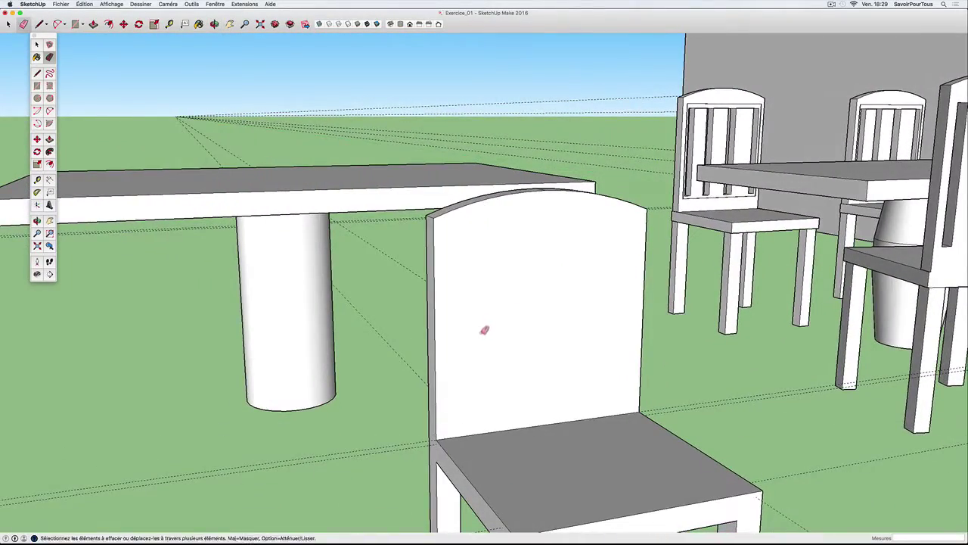
pyautogui.moveTo(484, 330); pyautogui.dragTo(443, 317)
# Draw an inset rectangle on the backrest and push it 12 cm through the board
pyautogui.press('r')
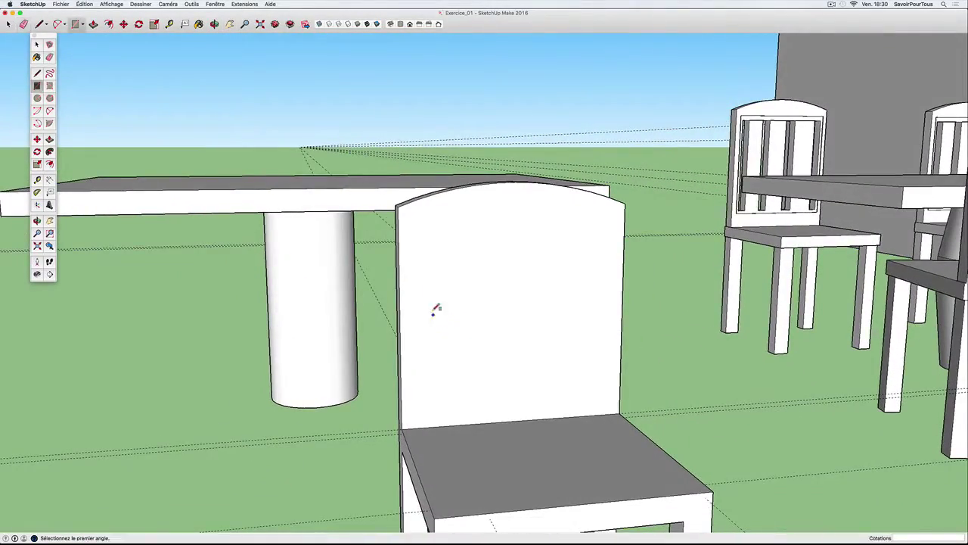
pyautogui.click(407, 222)
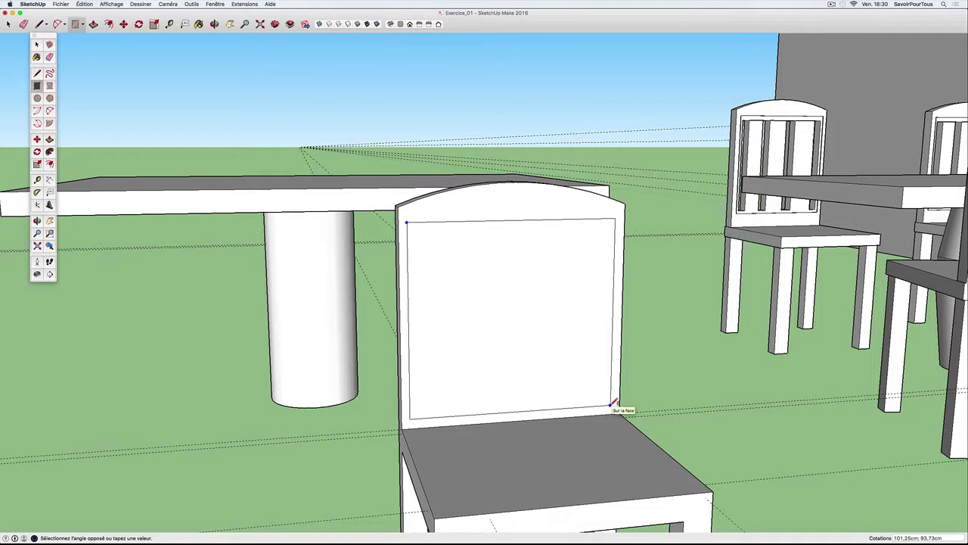
pyautogui.click(614, 404)
pyautogui.moveTo(492, 313); pyautogui.dragTo(559, 349, button='middle')
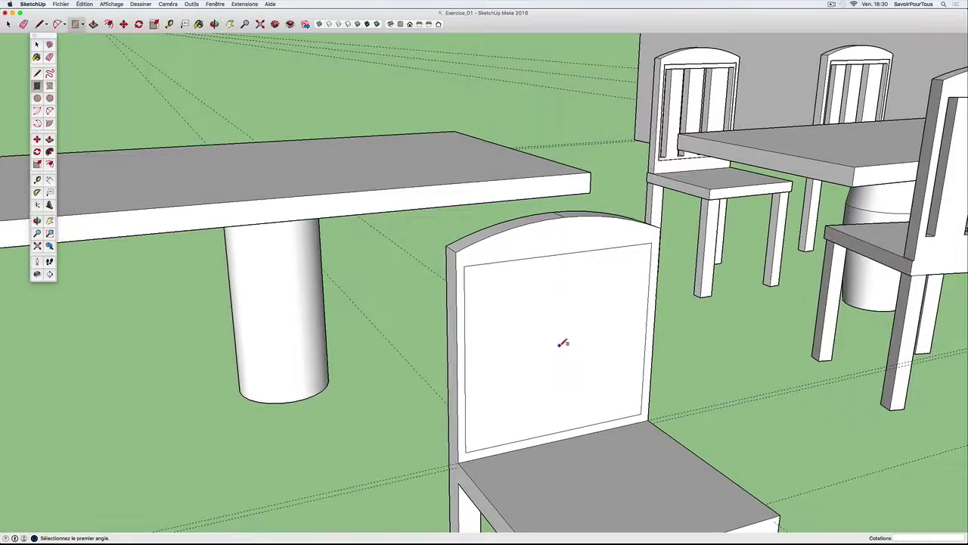
pyautogui.press('p')
pyautogui.click(556, 351)
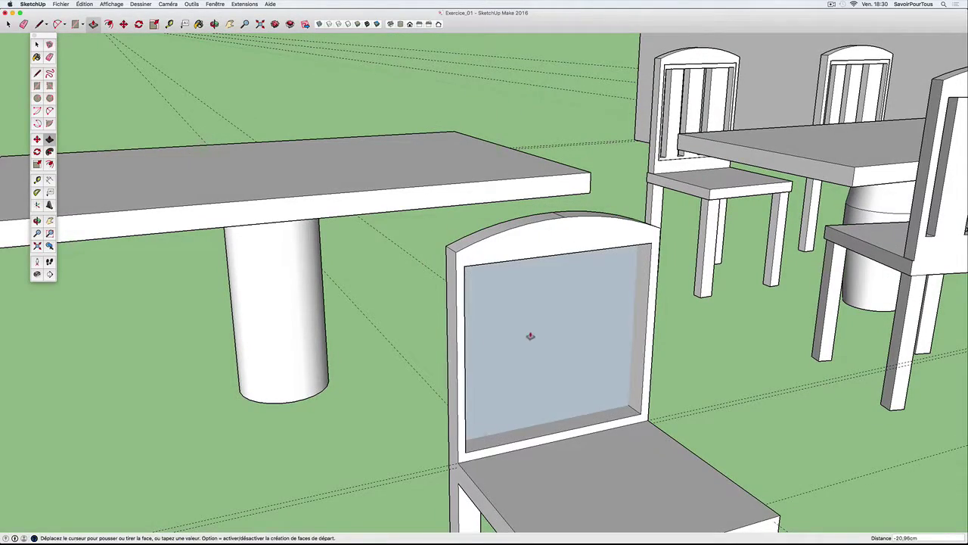
pyautogui.click(528, 312)
pyautogui.moveTo(536, 332)
pyautogui.mouseDown(button='middle')
pyautogui.moveTo(456, 311)
pyautogui.moveTo(436, 339)
pyautogui.moveTo(431, 451)
pyautogui.mouseUp(button='middle')
pyautogui.scroll(2, 431, 452)
pyautogui.scroll(2, 425, 445)
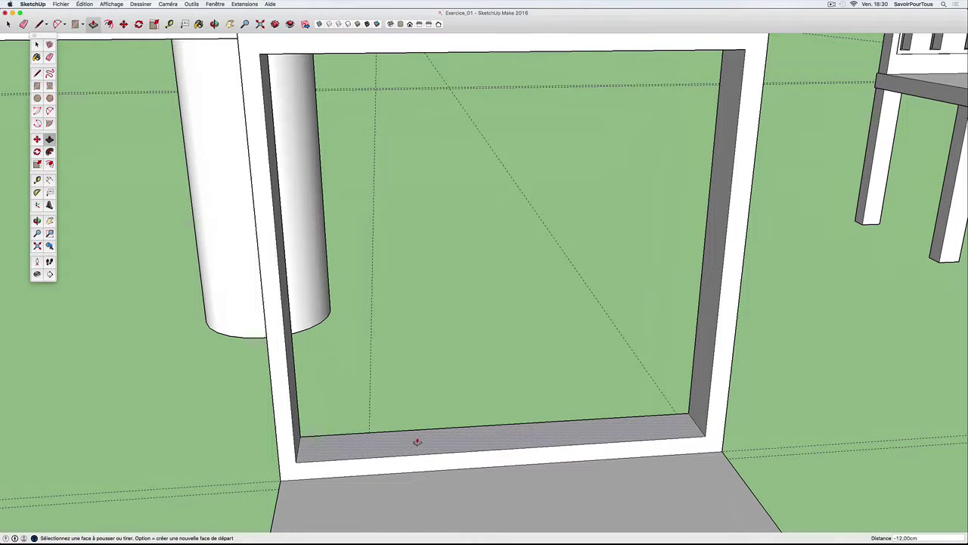
# Place guides along the opening's bottom-left edge, adding one 10 cm from the first
pyautogui.press('t')
pyautogui.click(300, 442)
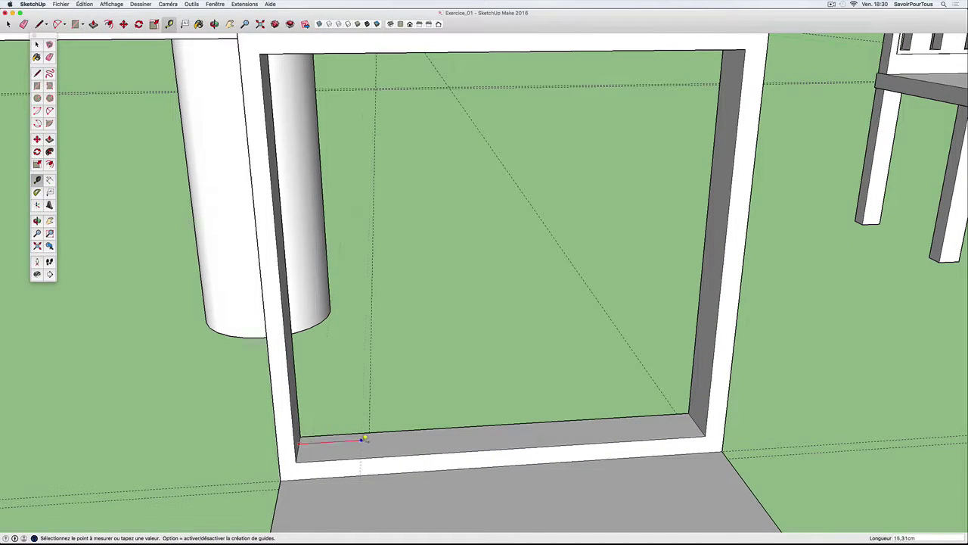
pyautogui.click(380, 438)
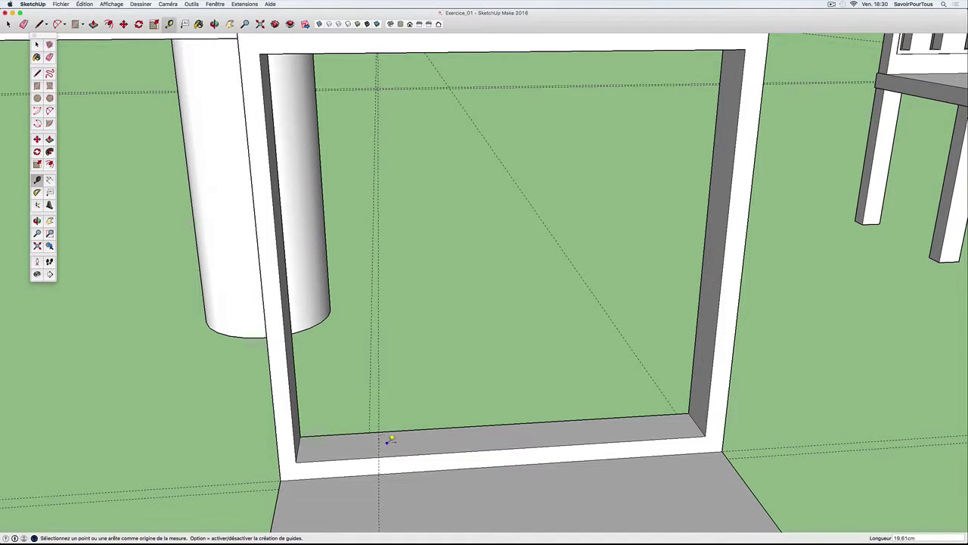
pyautogui.click(379, 439)
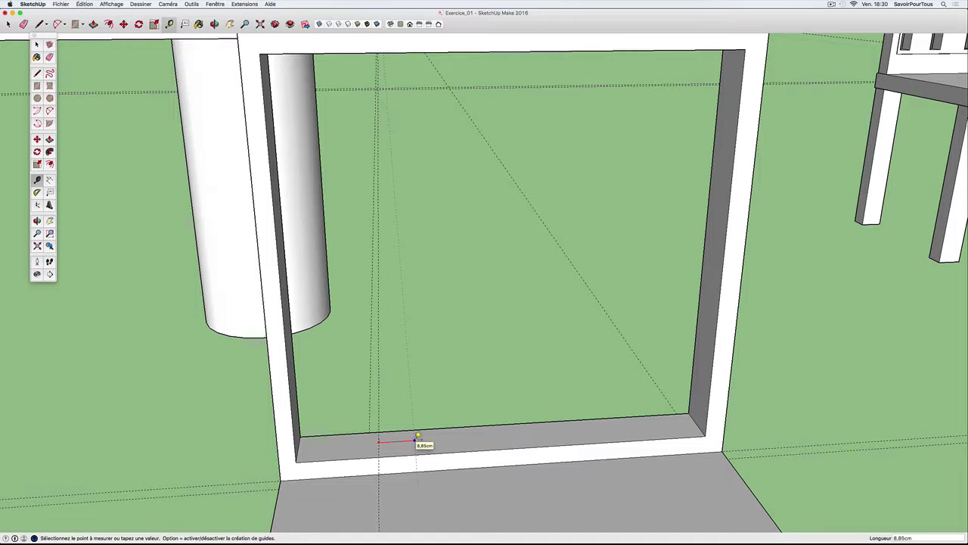
pyautogui.write('10')
pyautogui.press('Return')
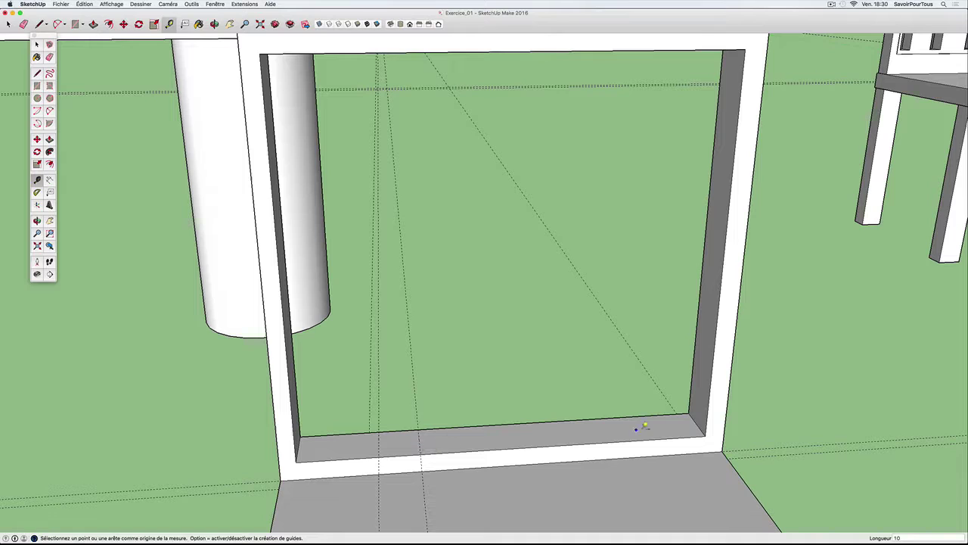
pyautogui.click(303, 444)
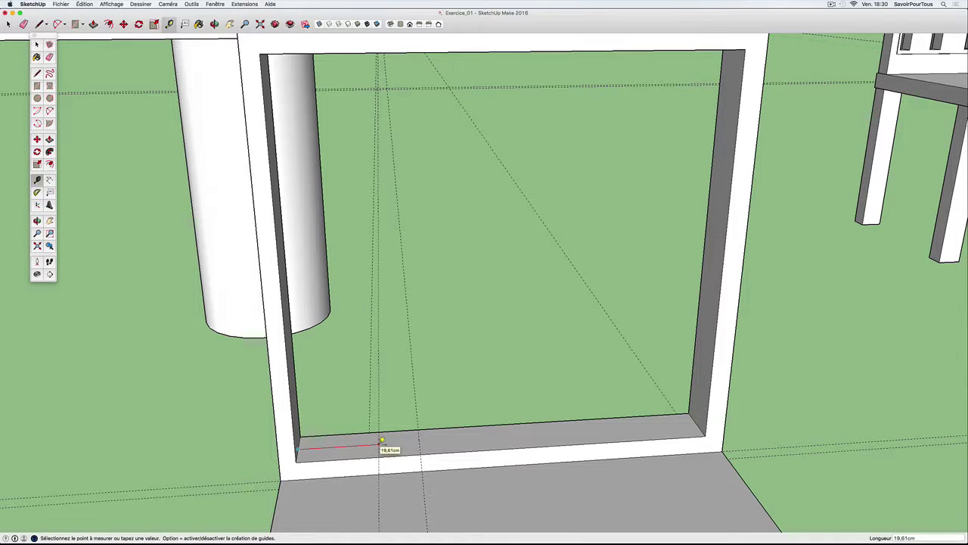
pyautogui.click(382, 439)
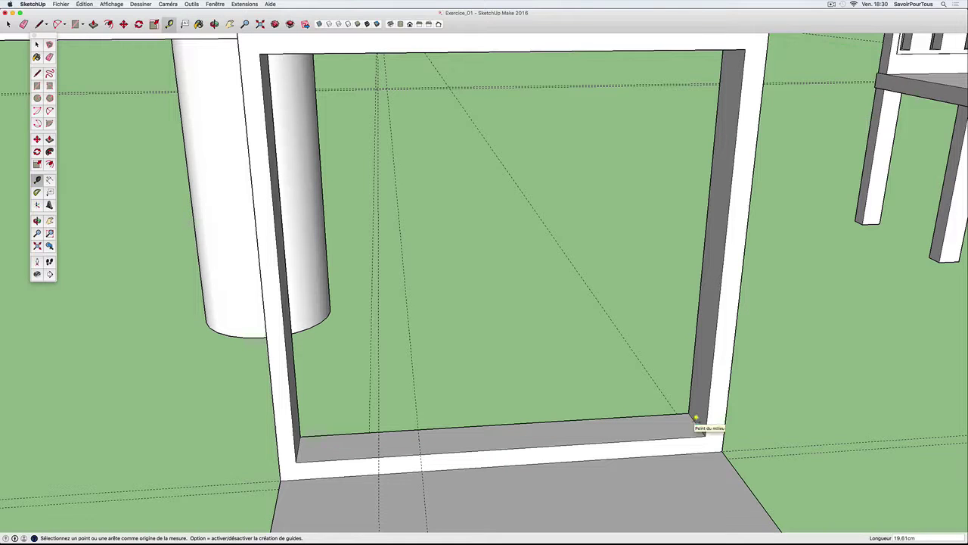
# Add 10 cm guide offsets measured from the opening's bottom-right inner corner
pyautogui.click(696, 425)
pyautogui.write('19,')
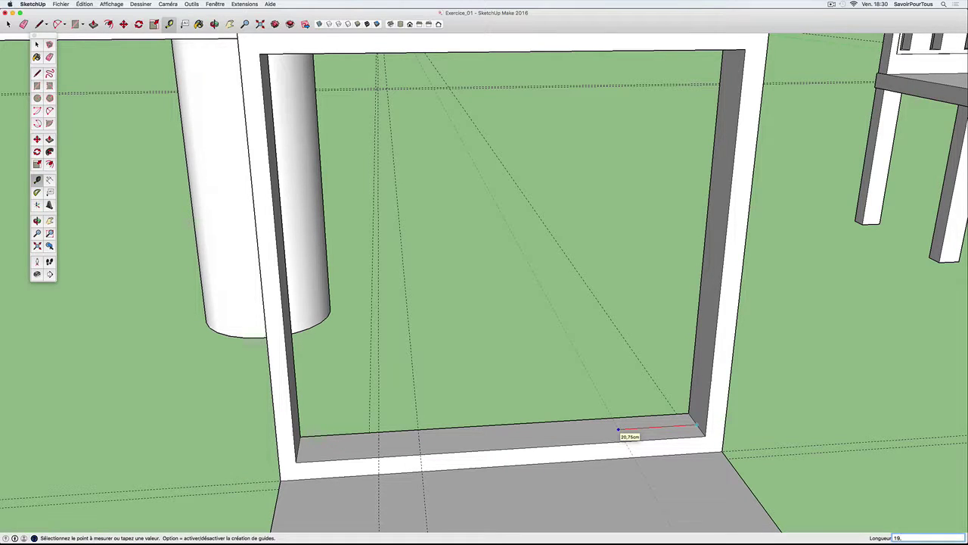
pyautogui.press('Return')
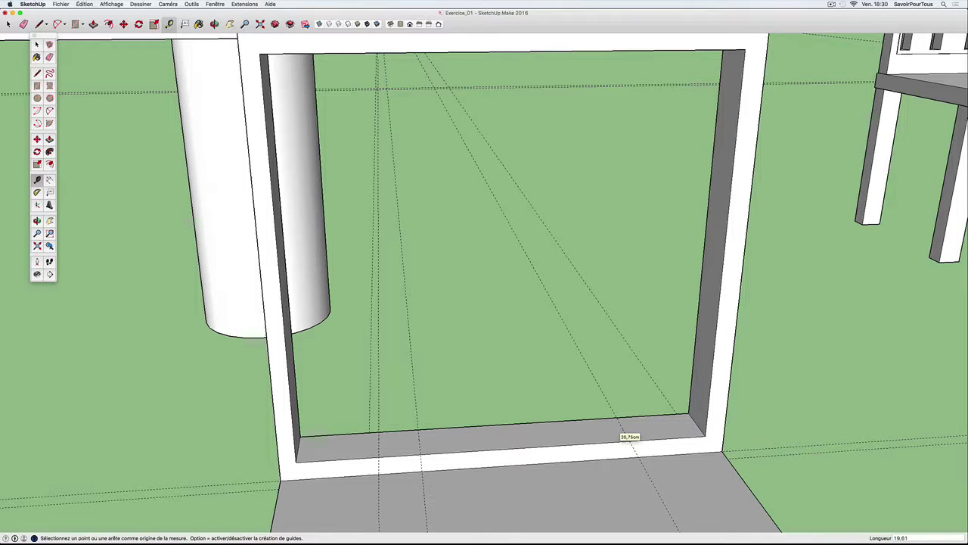
pyautogui.click(624, 426)
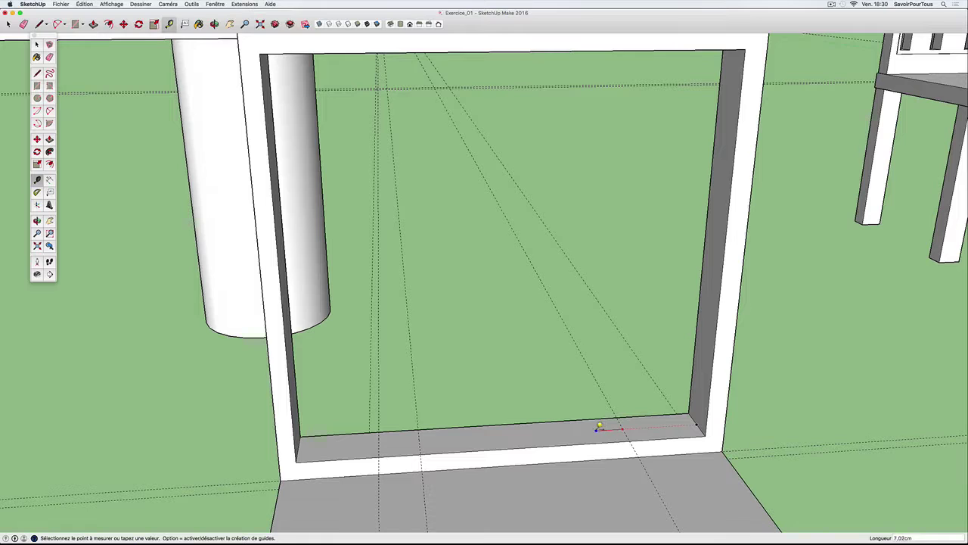
pyautogui.click(600, 429)
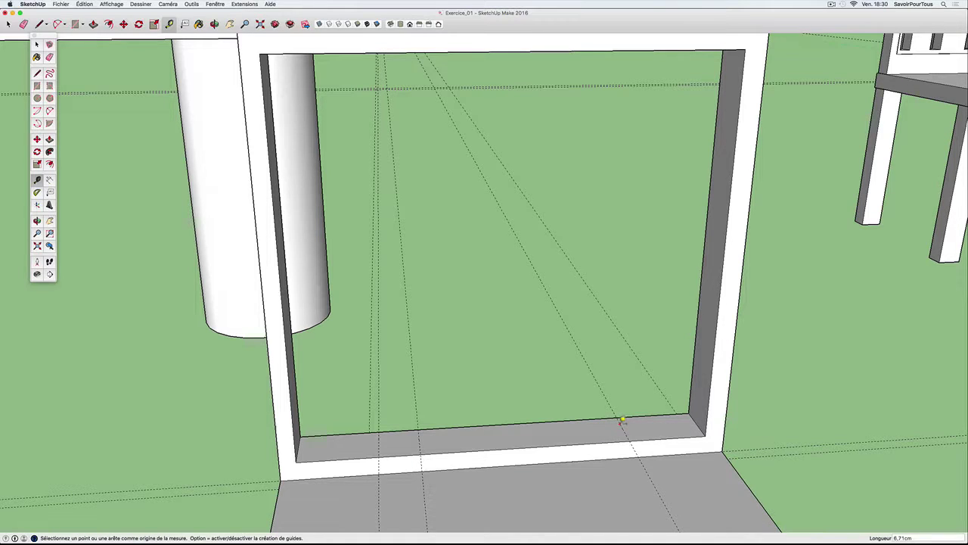
pyautogui.click(620, 423)
pyautogui.write('10')
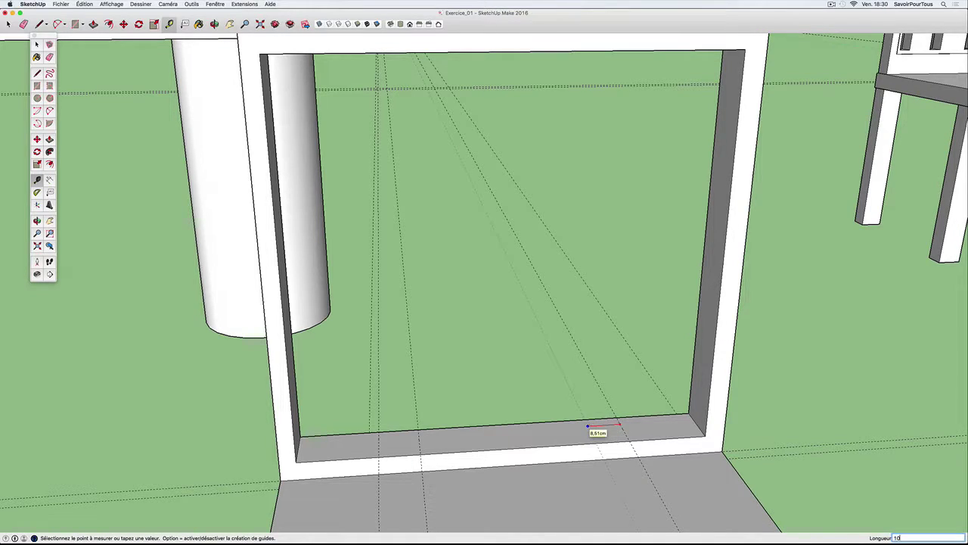
pyautogui.press('Return')
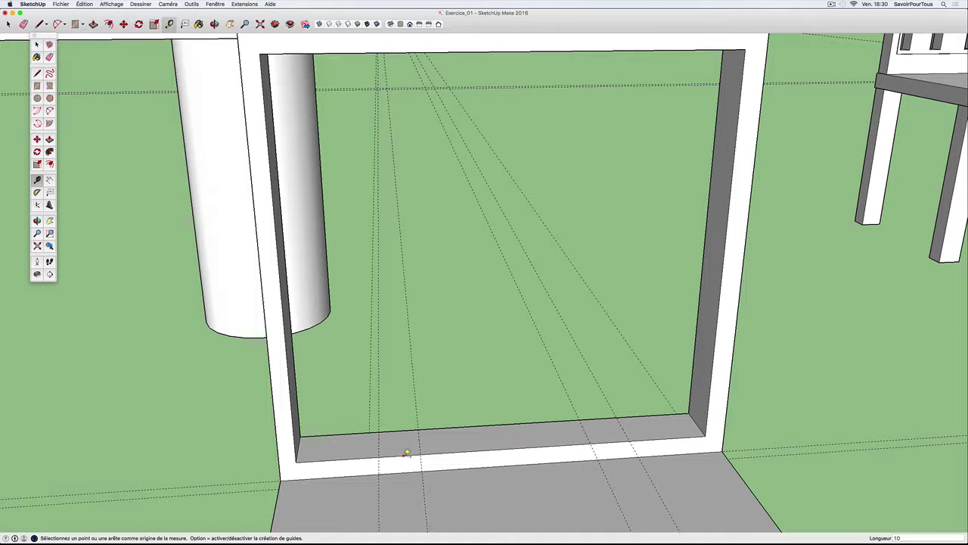
# Draw 10 × 12 cm slat rectangles on the bottom rail between the guides
pyautogui.press('r')
pyautogui.click(382, 431)
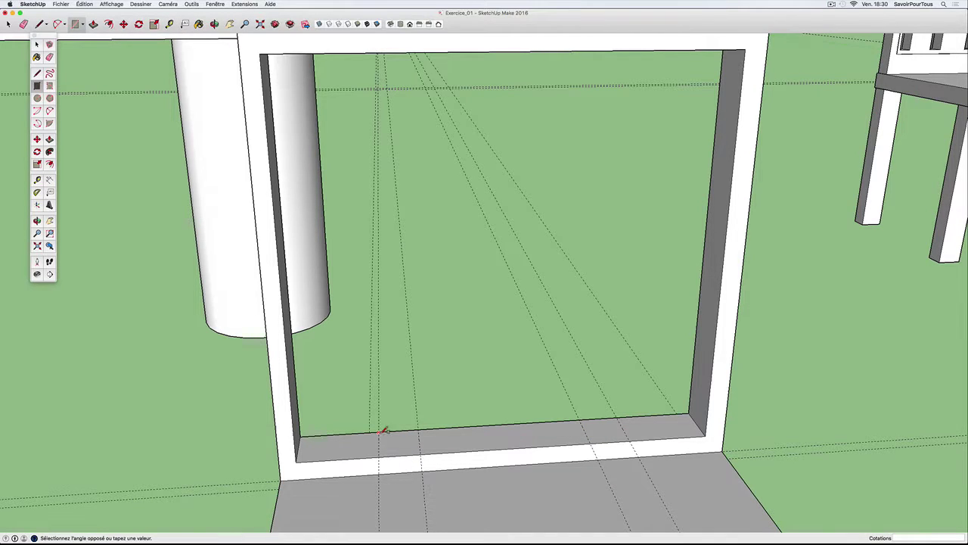
pyautogui.click(421, 453)
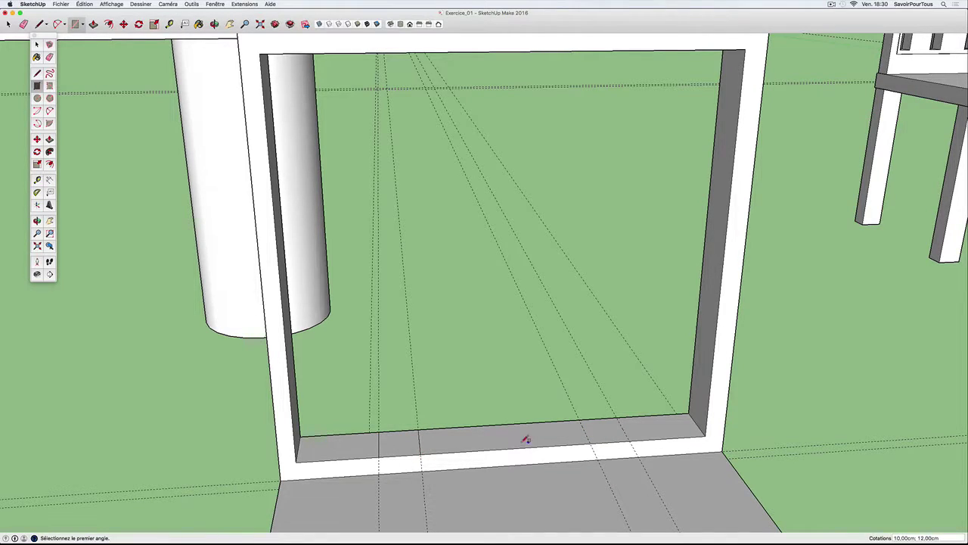
pyautogui.scroll(-2, 526, 443)
pyautogui.scroll(4, 525, 445)
pyautogui.moveTo(608, 454)
pyautogui.mouseDown(button='middle')
pyautogui.moveTo(561, 440)
pyautogui.moveTo(441, 432)
pyautogui.mouseUp(button='middle')
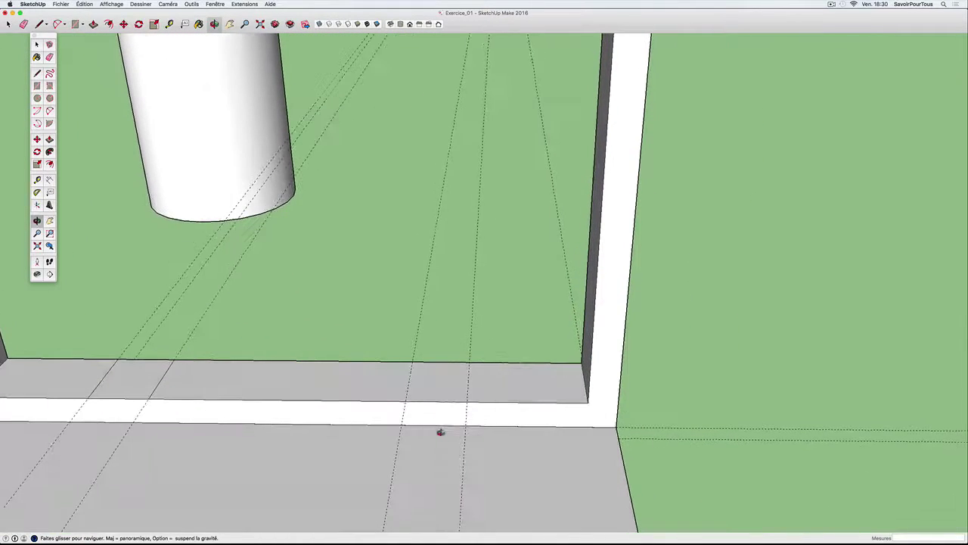
pyautogui.click(413, 361)
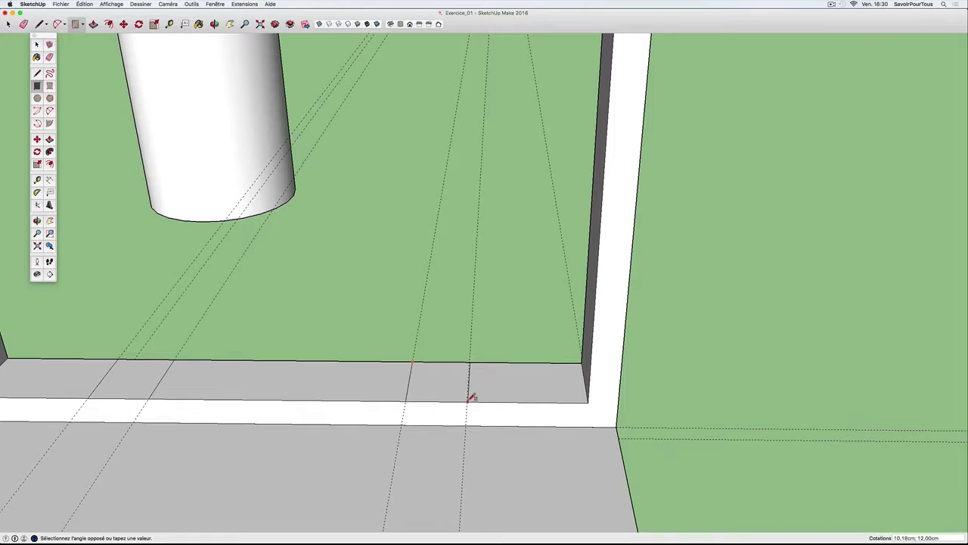
pyautogui.write('10;12')
pyautogui.press('Return')
pyautogui.scroll(-3, 446, 405)
pyautogui.scroll(-3, 446, 404)
pyautogui.moveTo(446, 401)
pyautogui.mouseDown(button='middle')
pyautogui.moveTo(373, 317)
pyautogui.moveTo(335, 355)
pyautogui.moveTo(298, 368)
pyautogui.moveTo(262, 300)
pyautogui.moveTo(324, 376)
pyautogui.mouseUp(button='middle')
# Extrude the slat rectangle up to the backrest's arched top rail
pyautogui.press('p')
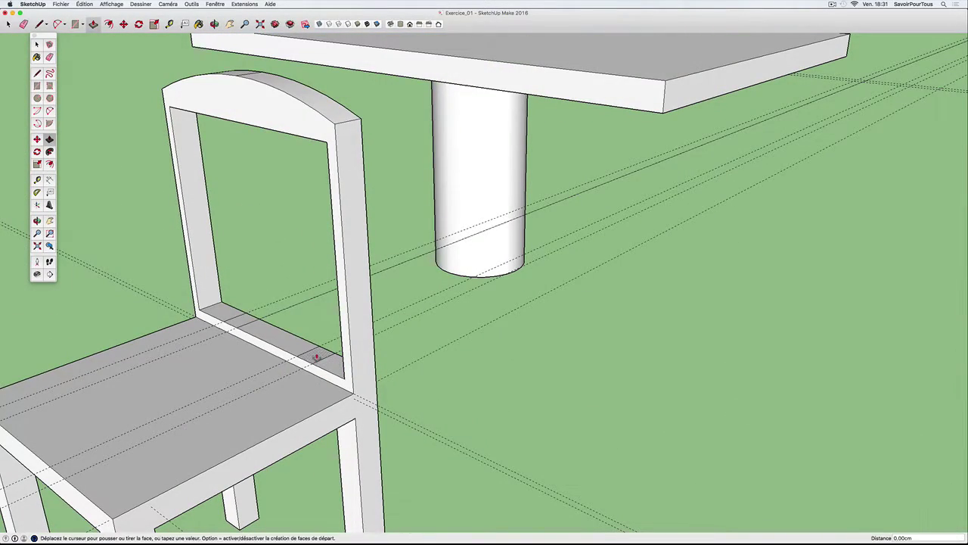
pyautogui.moveTo(317, 357); pyautogui.dragTo(314, 142)
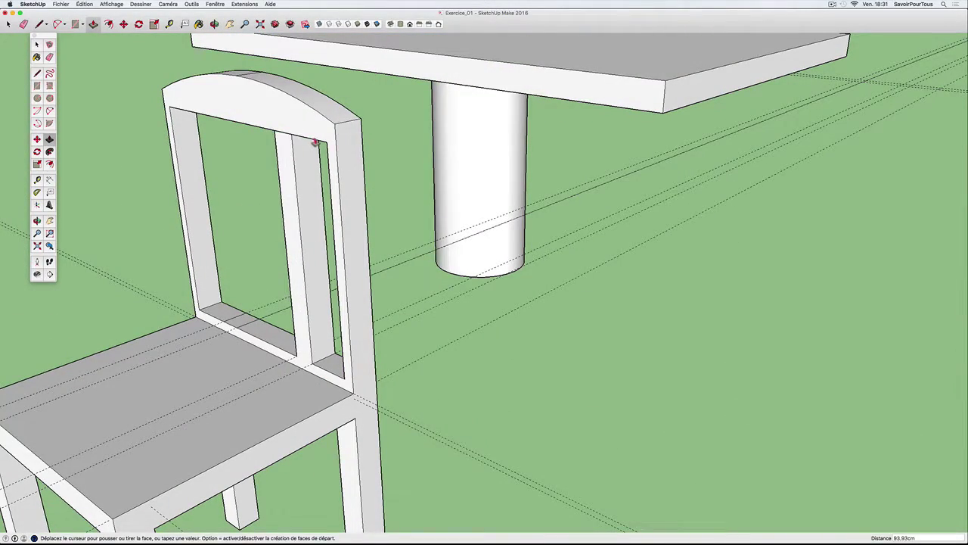
pyautogui.moveTo(309, 147); pyautogui.dragTo(437, 199, button='middle')
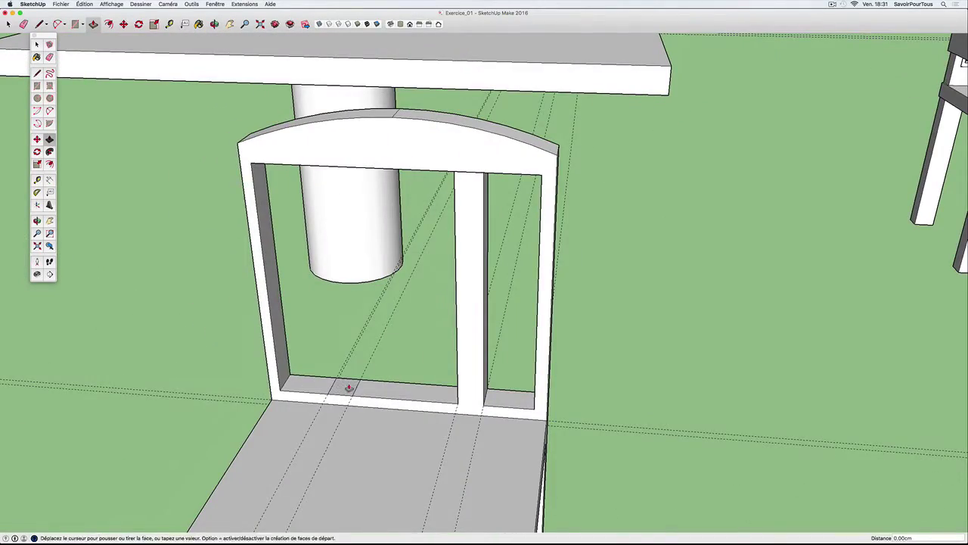
pyautogui.moveTo(349, 387)
pyautogui.mouseDown(button='middle')
pyautogui.moveTo(346, 378)
pyautogui.moveTo(504, 353)
pyautogui.moveTo(627, 346)
pyautogui.moveTo(568, 336)
pyautogui.moveTo(594, 356)
pyautogui.moveTo(791, 345)
pyautogui.moveTo(882, 367)
pyautogui.moveTo(707, 374)
pyautogui.moveTo(761, 368)
pyautogui.mouseUp(button='middle')
pyautogui.scroll(-5, 569, 336)
pyautogui.press('space')
pyautogui.scroll(-3, 722, 325)
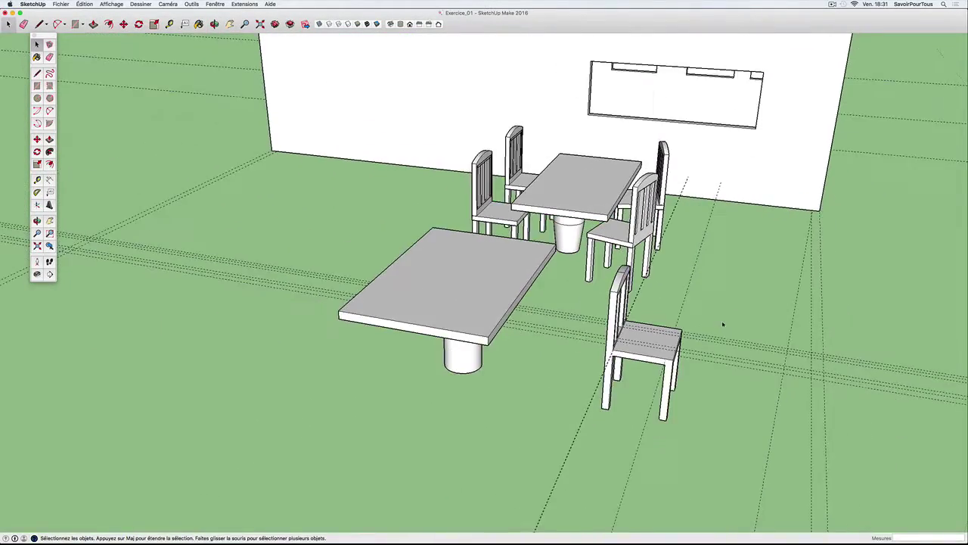
pyautogui.moveTo(723, 325)
pyautogui.mouseDown(button='middle')
pyautogui.moveTo(759, 351)
pyautogui.moveTo(582, 361)
pyautogui.mouseUp(button='middle')
pyautogui.scroll(3, 713, 368)
pyautogui.scroll(2, 723, 358)
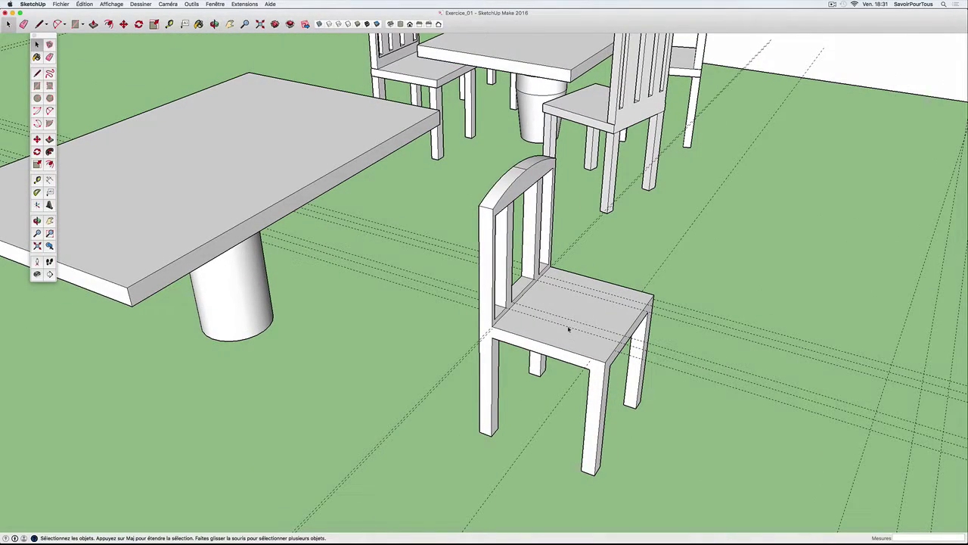
pyautogui.moveTo(567, 325); pyautogui.dragTo(535, 327, button='middle')
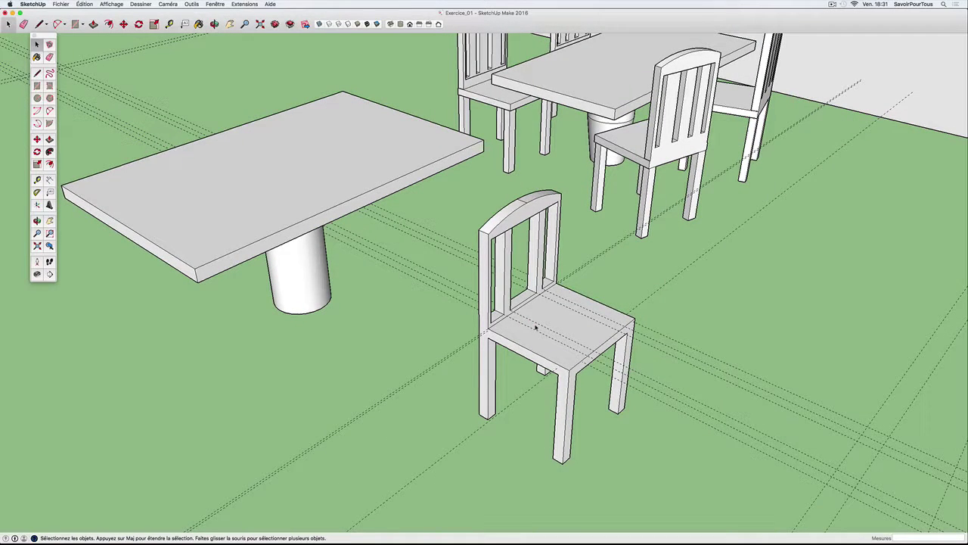
pyautogui.scroll(-2, 535, 327)
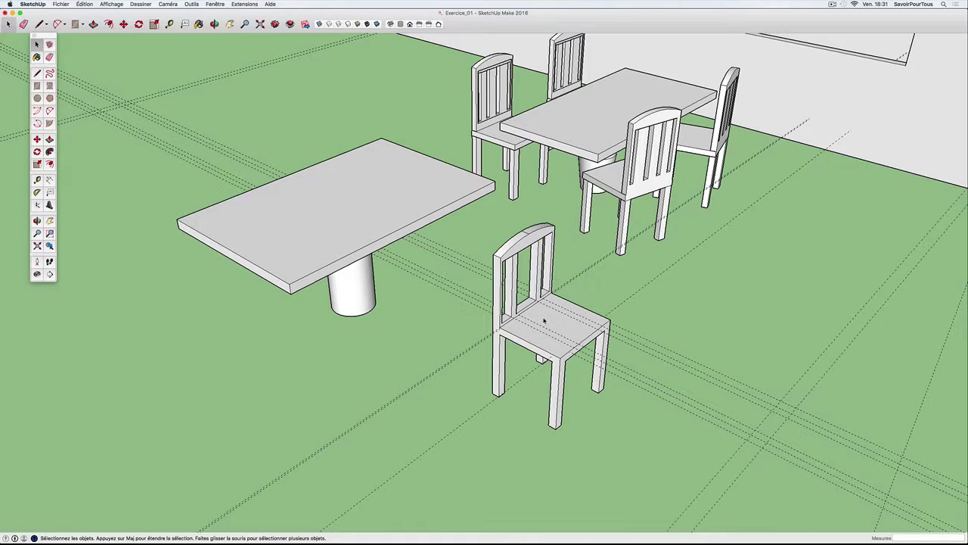
# Orbit around the new arched chair to view it from the front
pyautogui.click(544, 321)
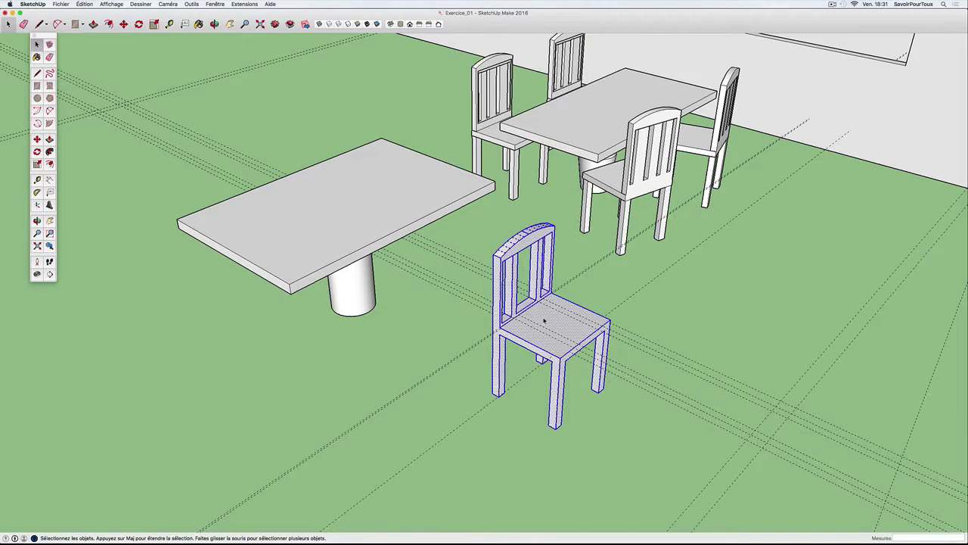
pyautogui.moveTo(544, 320); pyautogui.dragTo(474, 337, button='middle')
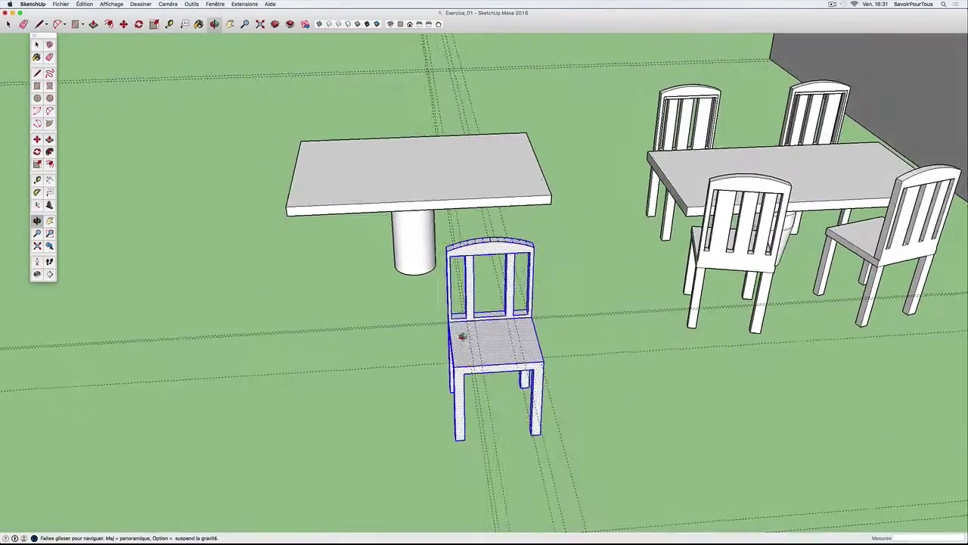
pyautogui.rightClick(477, 332)
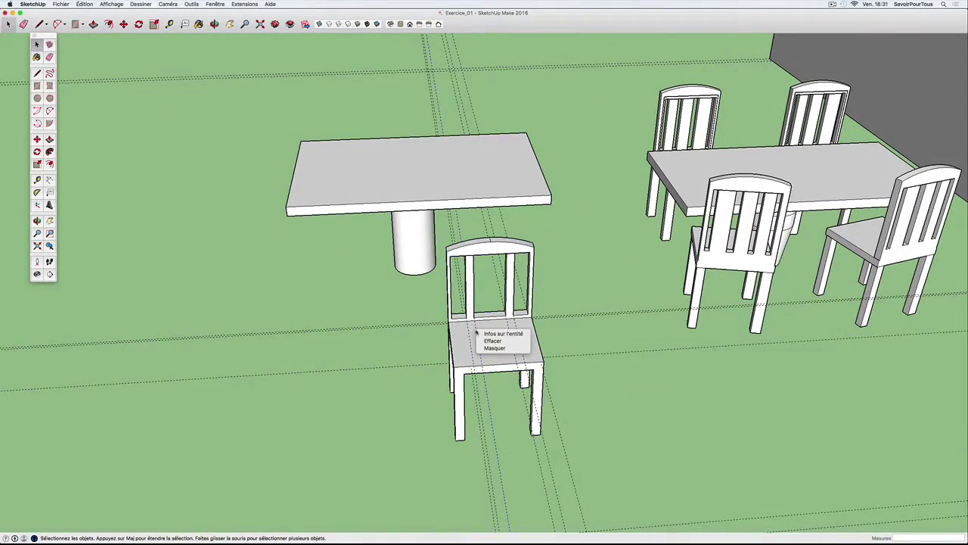
pyautogui.press('Escape')
pyautogui.click(476, 333)
pyautogui.moveTo(457, 347); pyautogui.dragTo(625, 342, button='middle')
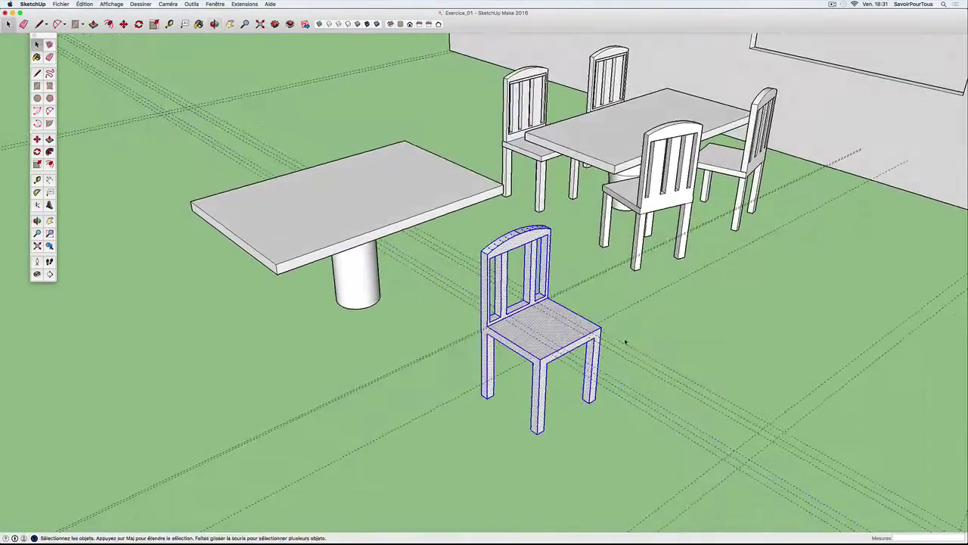
pyautogui.click(659, 338)
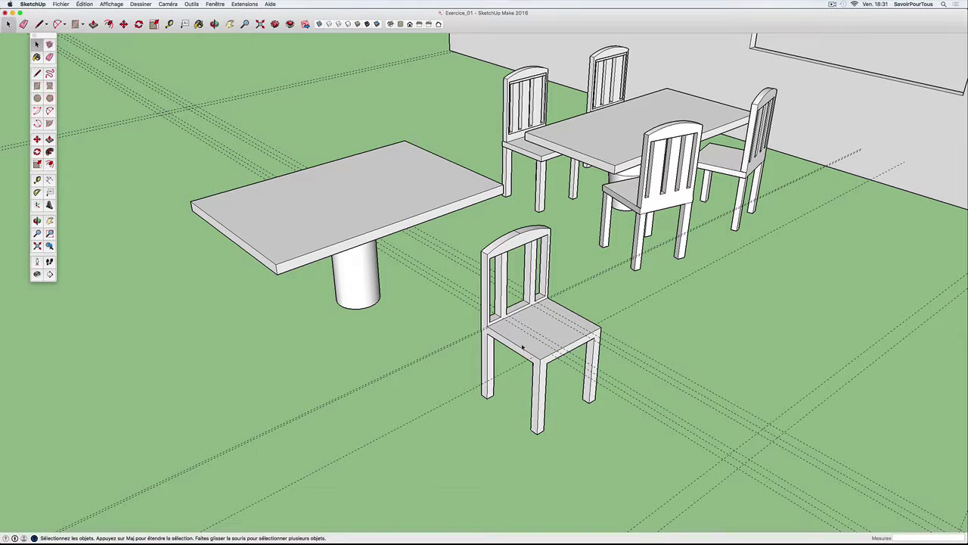
# Select every part of the chair and make it one group via Créer un groupe
pyautogui.tripleClick(529, 340)
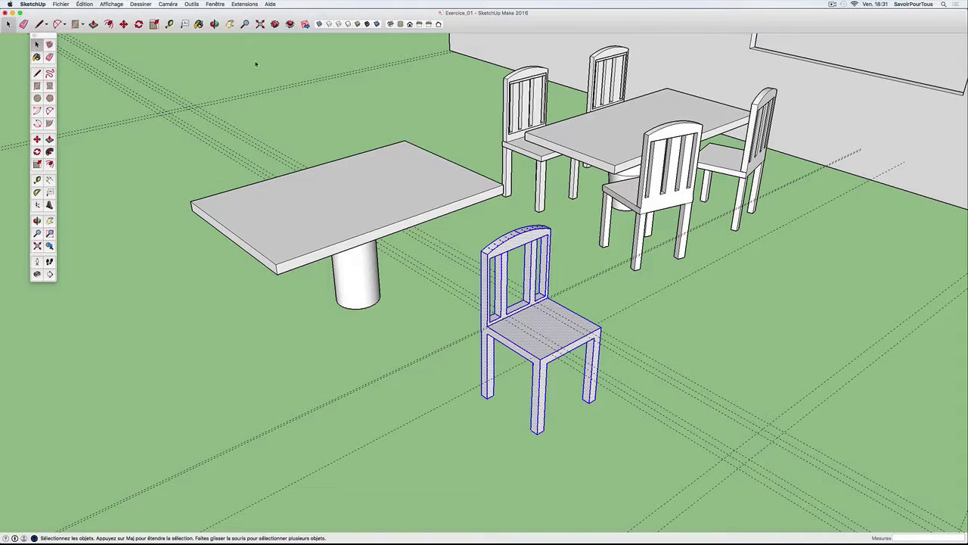
pyautogui.click(195, 5)
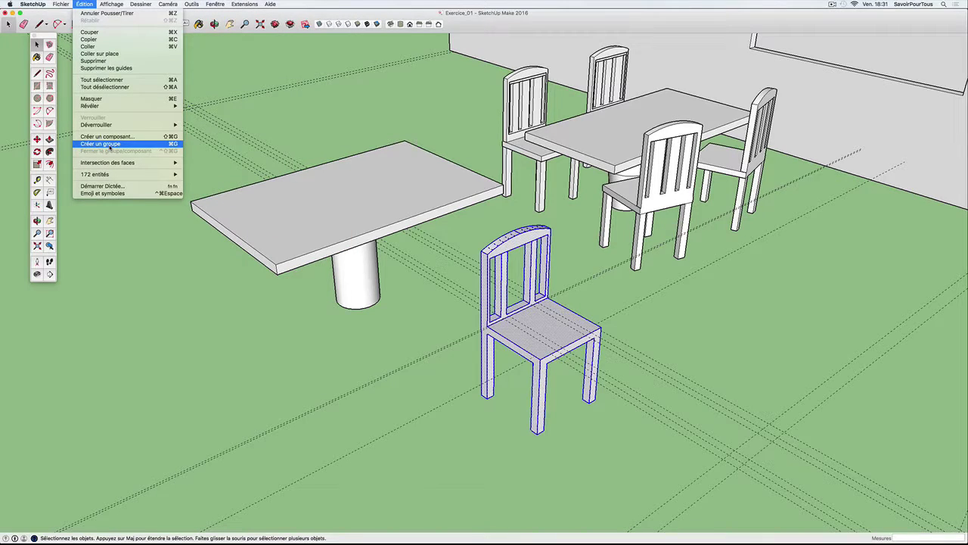
pyautogui.click(107, 144)
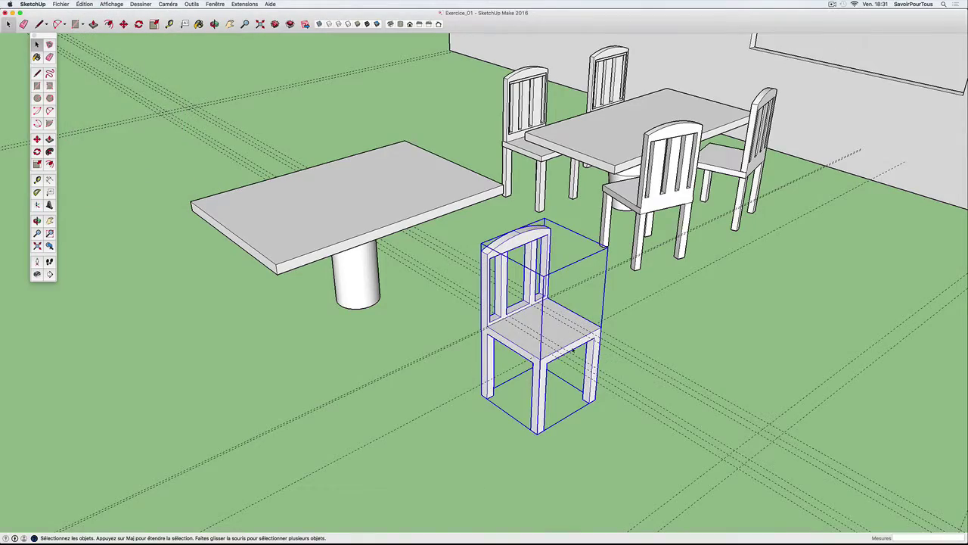
pyautogui.moveTo(573, 350)
pyautogui.mouseDown(button='middle')
pyautogui.moveTo(458, 341)
pyautogui.moveTo(579, 342)
pyautogui.mouseUp(button='middle')
pyautogui.scroll(3, 459, 344)
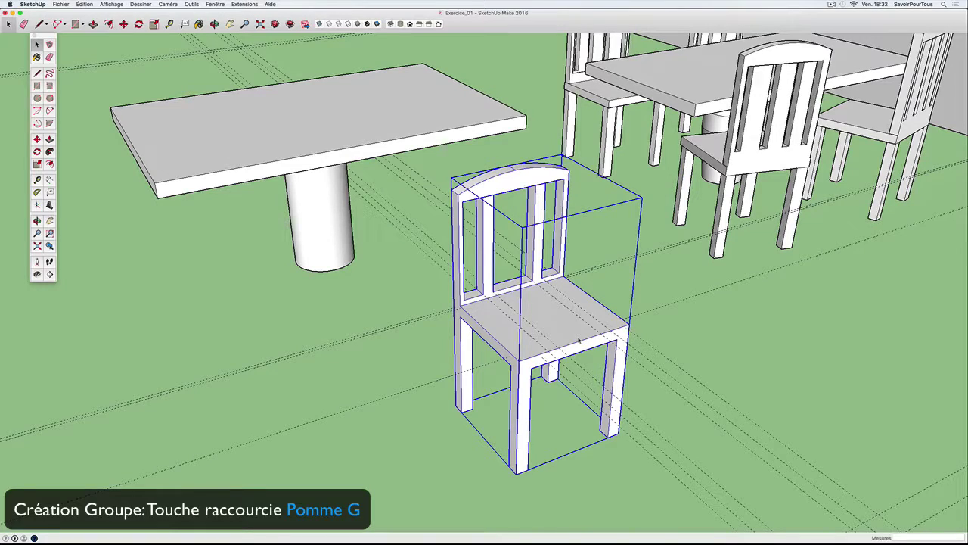
pyautogui.scroll(-3, 579, 341)
pyautogui.moveTo(579, 342)
pyautogui.mouseDown(button='middle')
pyautogui.moveTo(566, 331)
pyautogui.moveTo(512, 341)
pyautogui.mouseUp(button='middle')
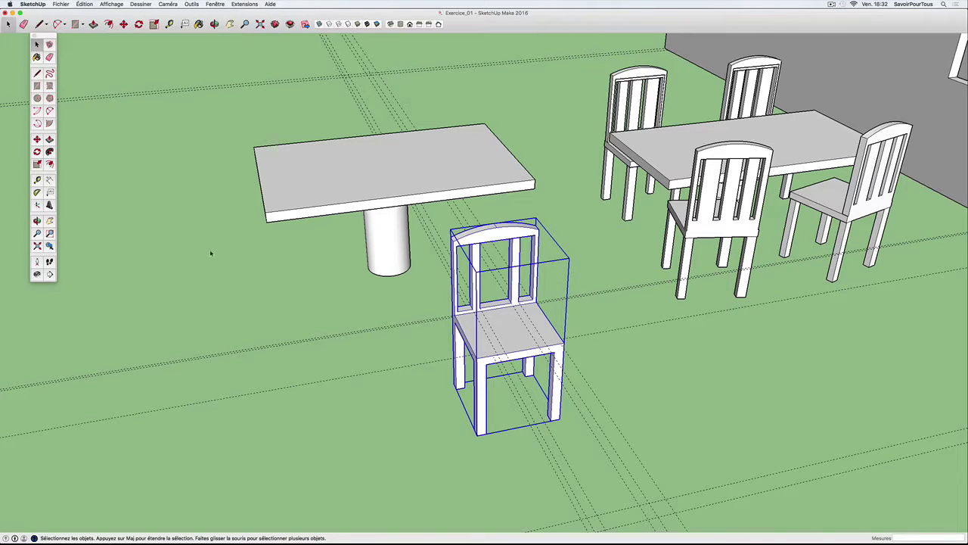
# Copy the grouped chair with Move plus Option, placing it about 281.47 cm to the left
pyautogui.click(36, 140)
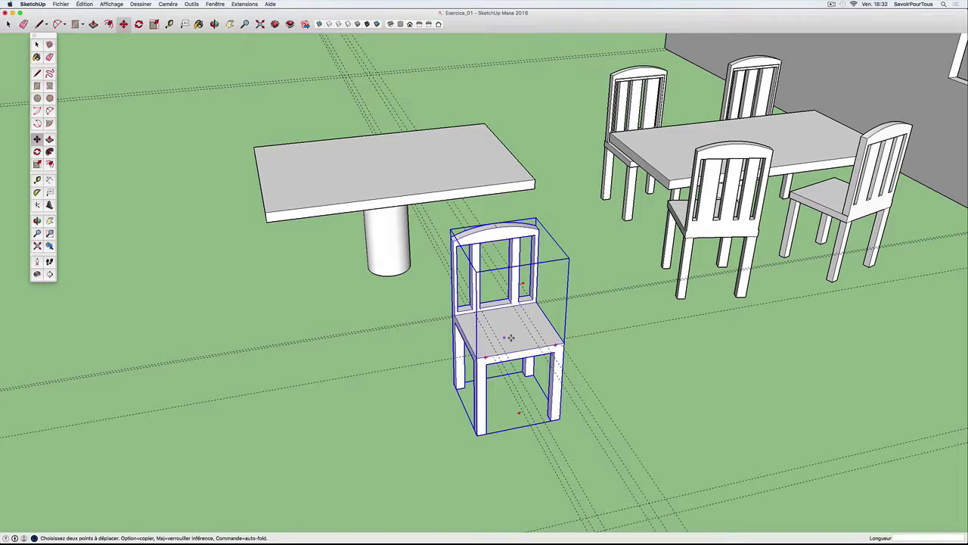
pyautogui.scroll(-1, 506, 326)
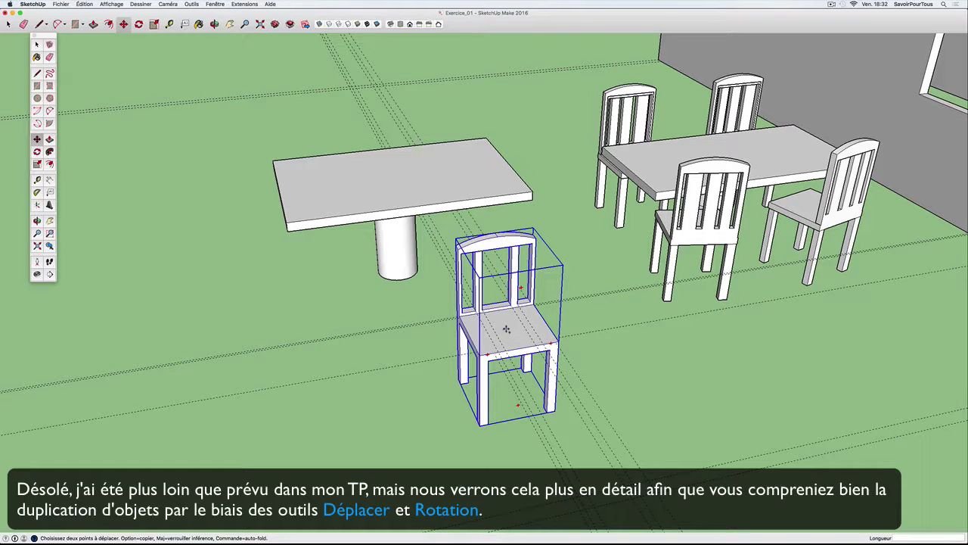
pyautogui.click(506, 329)
pyautogui.press('alt')
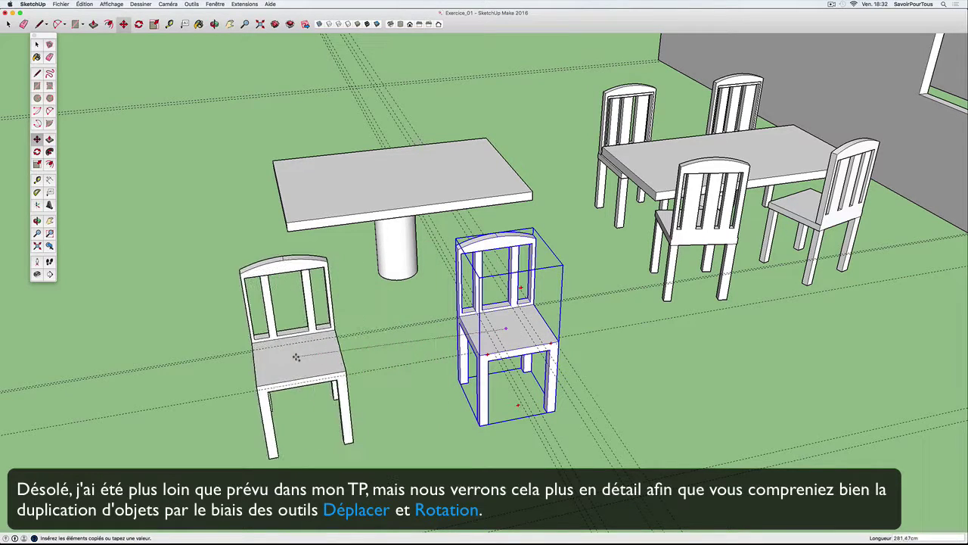
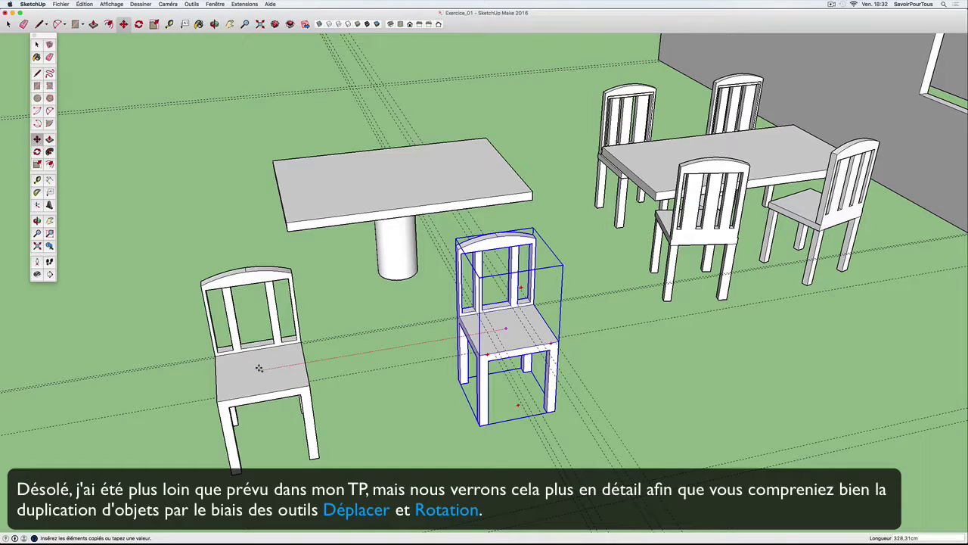
# Set the copied chair on the ground and rotate a loose chair about 137°
pyautogui.click(259, 368)
pyautogui.moveTo(258, 368)
pyautogui.mouseDown(button='middle')
pyautogui.moveTo(401, 340)
pyautogui.moveTo(361, 344)
pyautogui.moveTo(385, 330)
pyautogui.moveTo(345, 330)
pyautogui.moveTo(507, 350)
pyautogui.mouseUp(button='middle')
pyautogui.press('m')
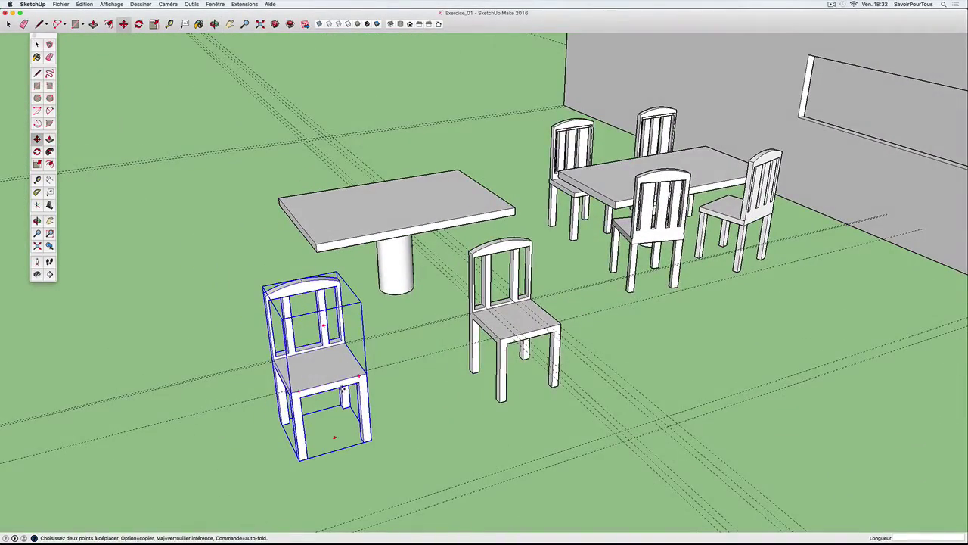
pyautogui.press('q')
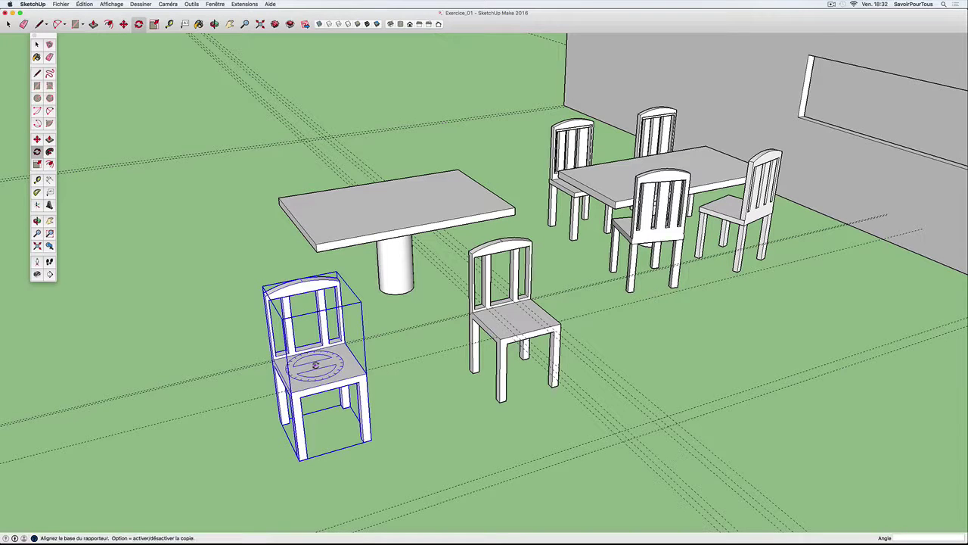
pyautogui.click(334, 362)
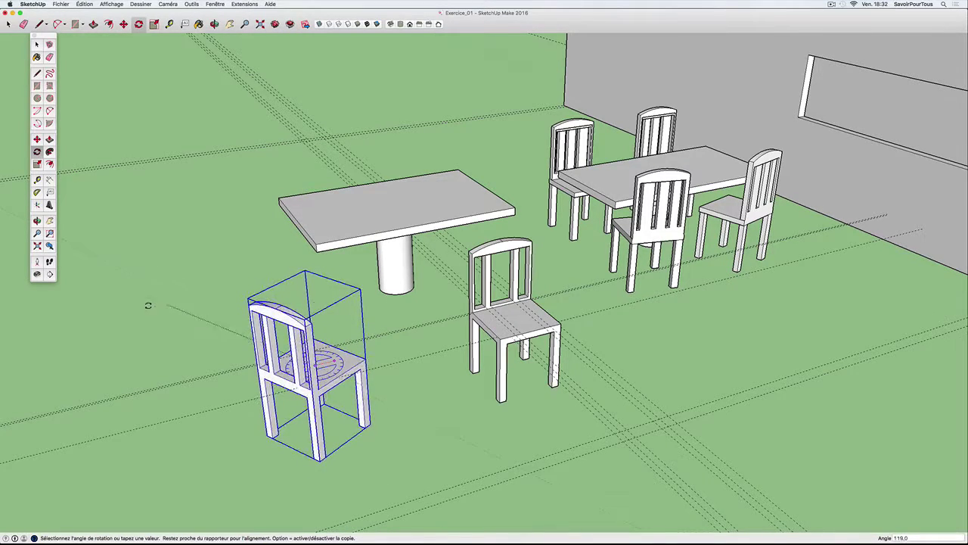
pyautogui.click(150, 340)
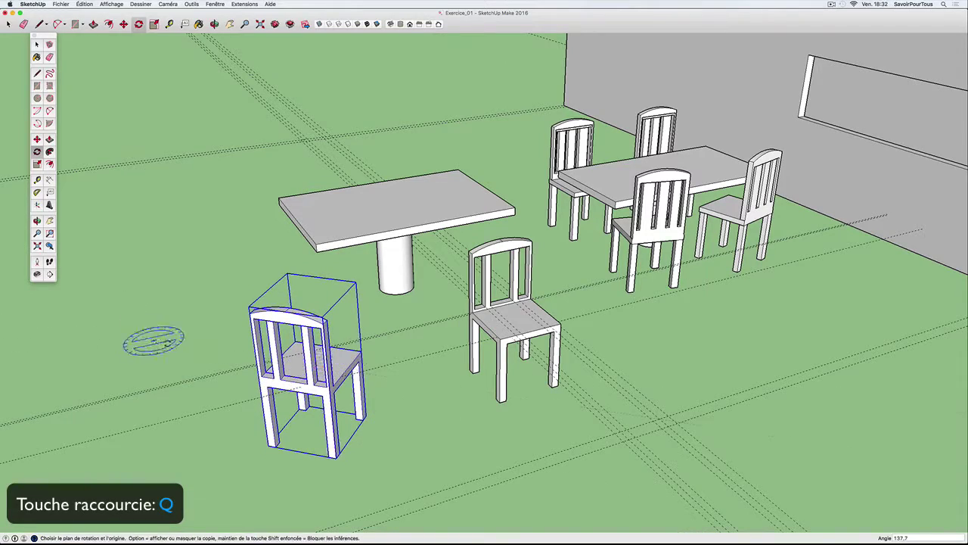
# Rotate the middle chair about its seat by roughly 180° to face the second table
pyautogui.moveTo(153, 340); pyautogui.dragTo(435, 314, button='middle')
pyautogui.scroll(5, 435, 314)
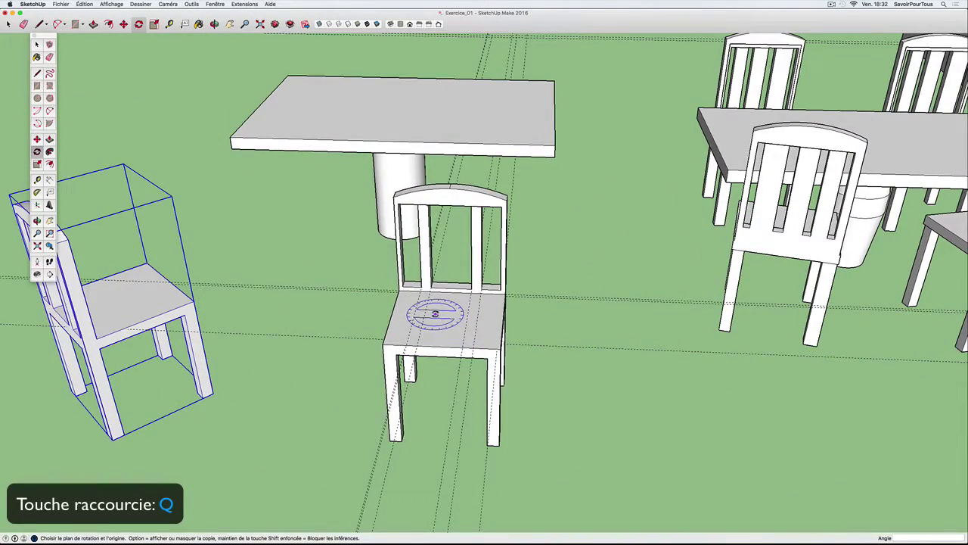
pyautogui.click(435, 313)
pyautogui.press('Escape')
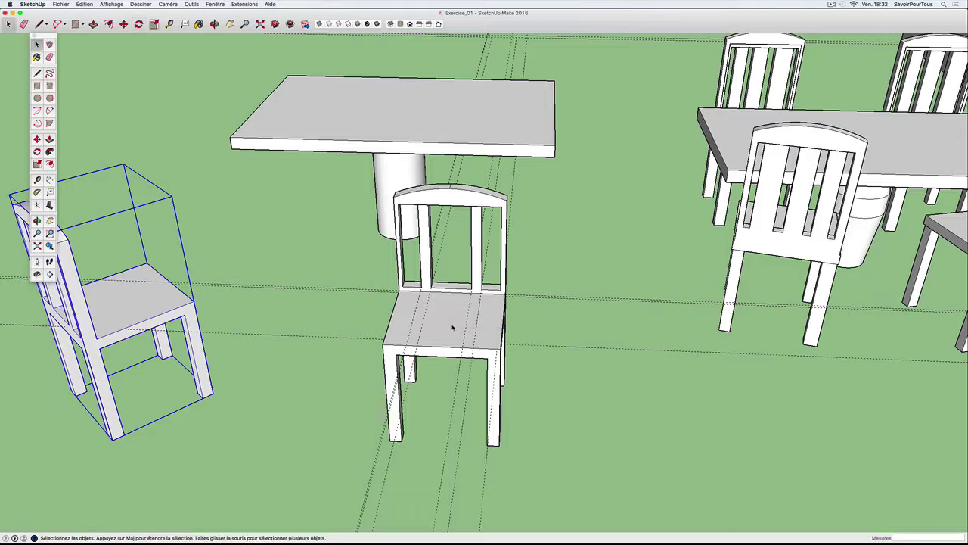
pyautogui.press('Escape')
pyautogui.click(443, 321)
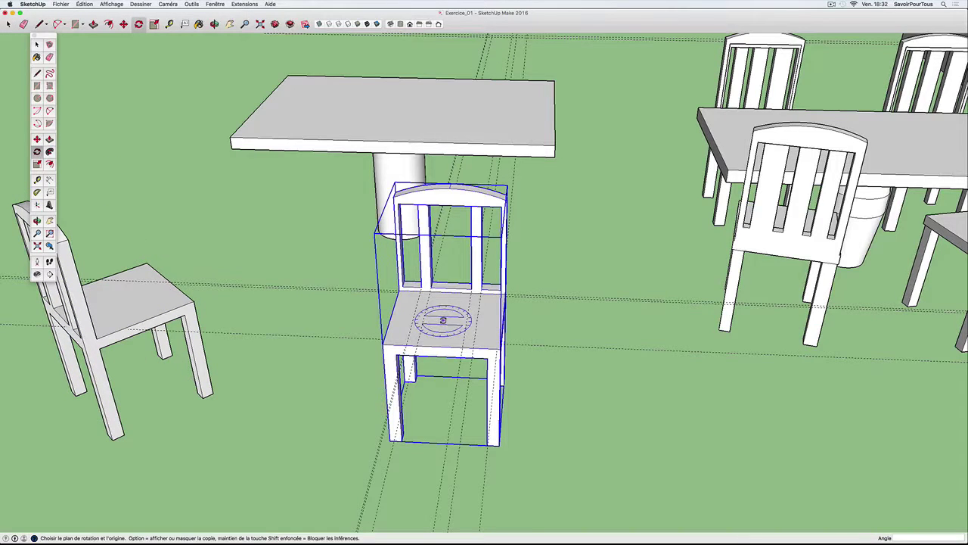
pyautogui.click(482, 321)
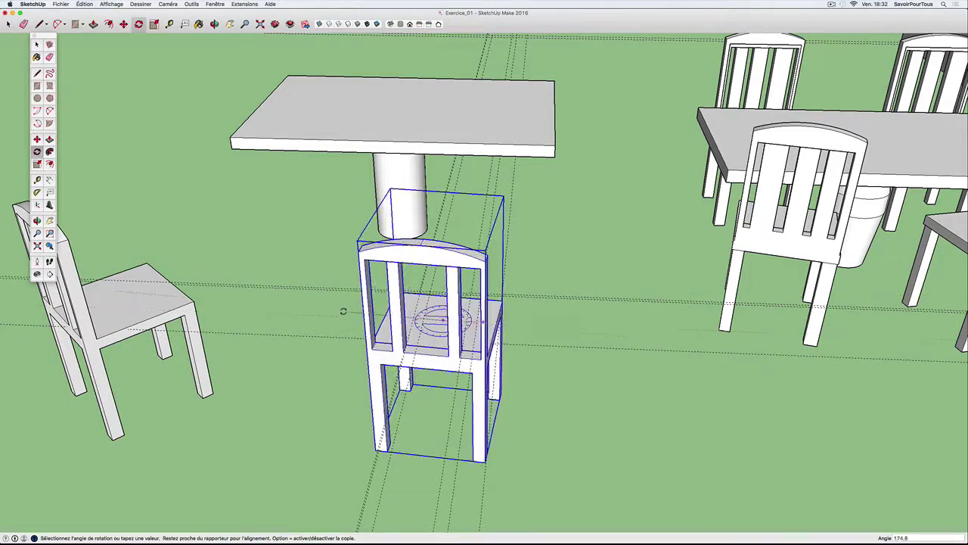
pyautogui.moveTo(342, 309)
pyautogui.mouseDown(button='middle')
pyautogui.moveTo(614, 330)
pyautogui.moveTo(760, 300)
pyautogui.moveTo(822, 356)
pyautogui.moveTo(810, 308)
pyautogui.moveTo(758, 375)
pyautogui.moveTo(766, 369)
pyautogui.mouseUp(button='middle')
# Select the lower and middle chairs, move them beside the second table, and begin copying them
pyautogui.press('q')
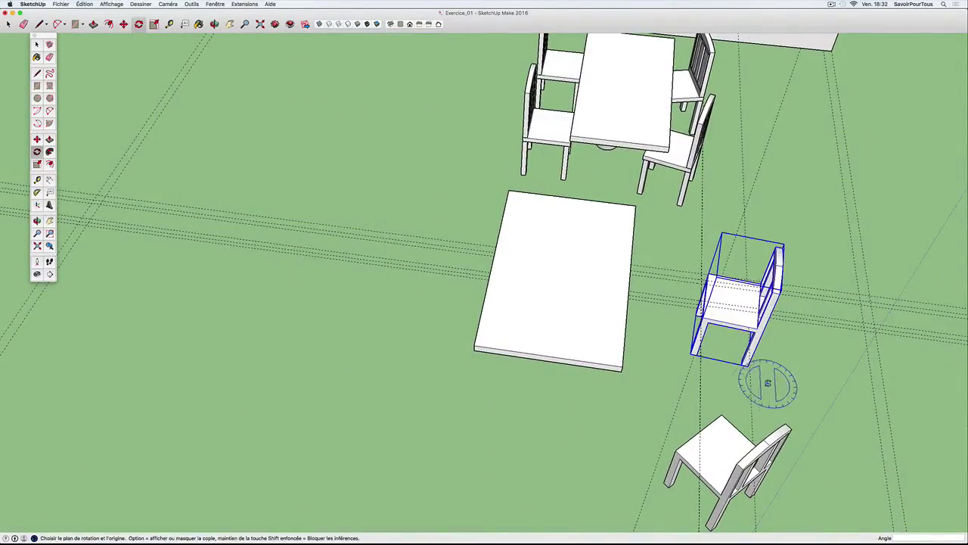
pyautogui.press('space')
pyautogui.click(723, 433)
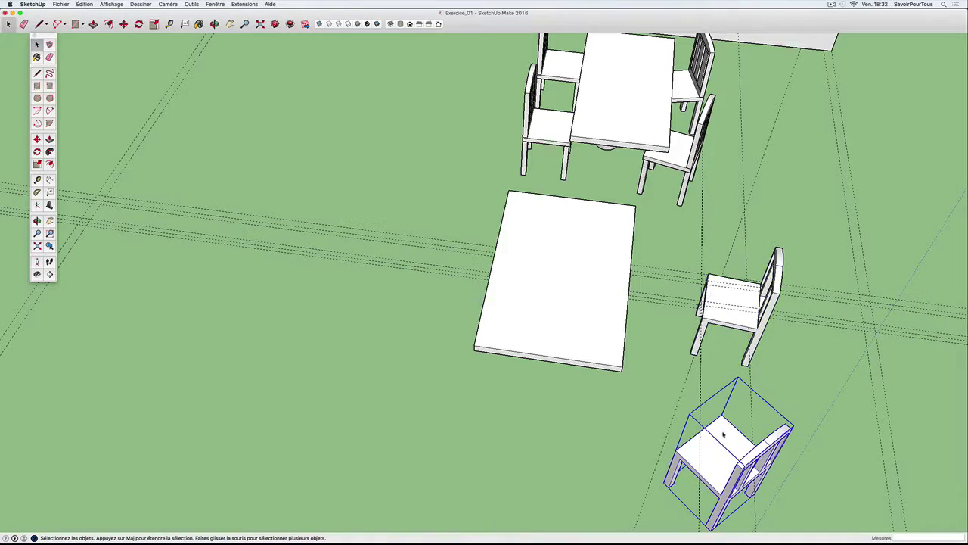
pyautogui.keyDown('shift'); pyautogui.click(732, 297); pyautogui.keyUp('shift')
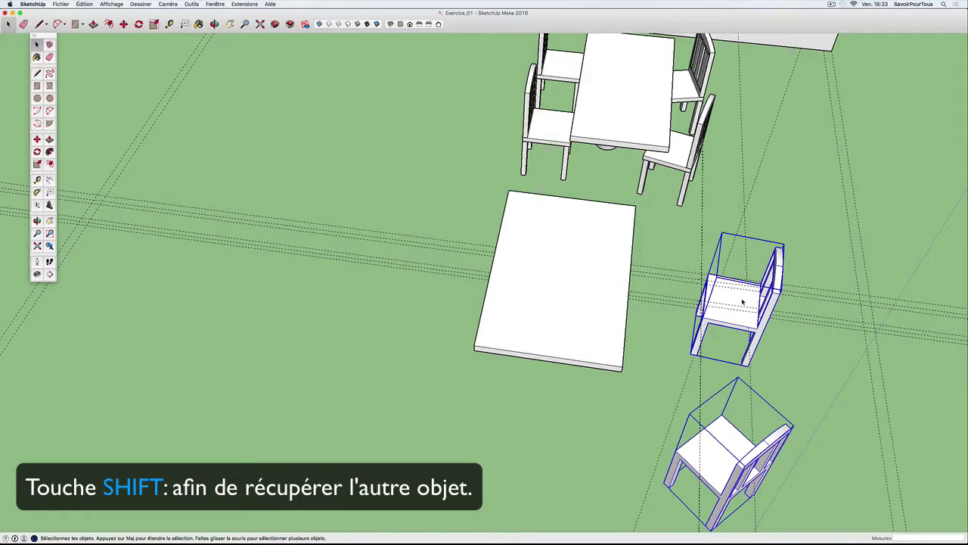
pyautogui.press('m')
pyautogui.click(741, 298)
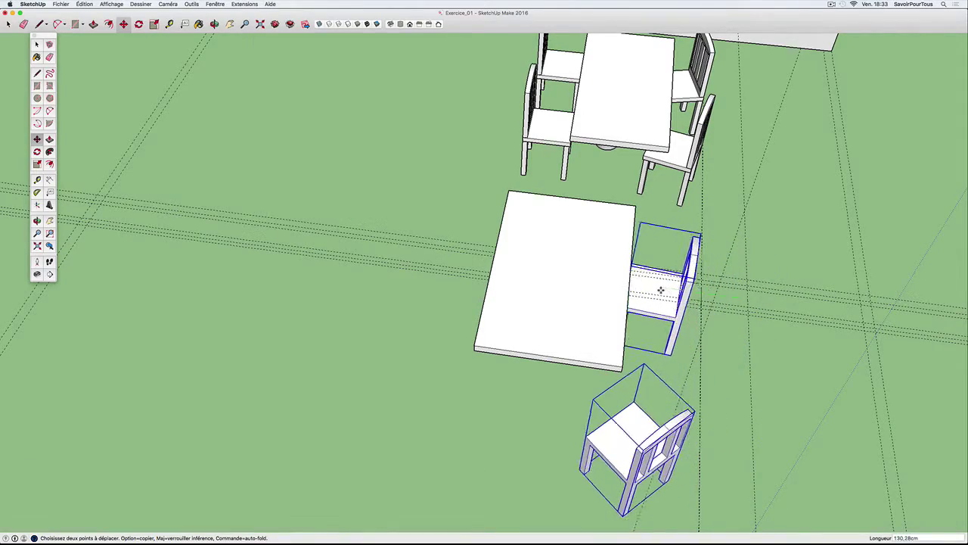
pyautogui.click(658, 290)
pyautogui.moveTo(658, 289)
pyautogui.mouseDown(button='middle')
pyautogui.moveTo(566, 178)
pyautogui.moveTo(682, 288)
pyautogui.mouseUp(button='middle')
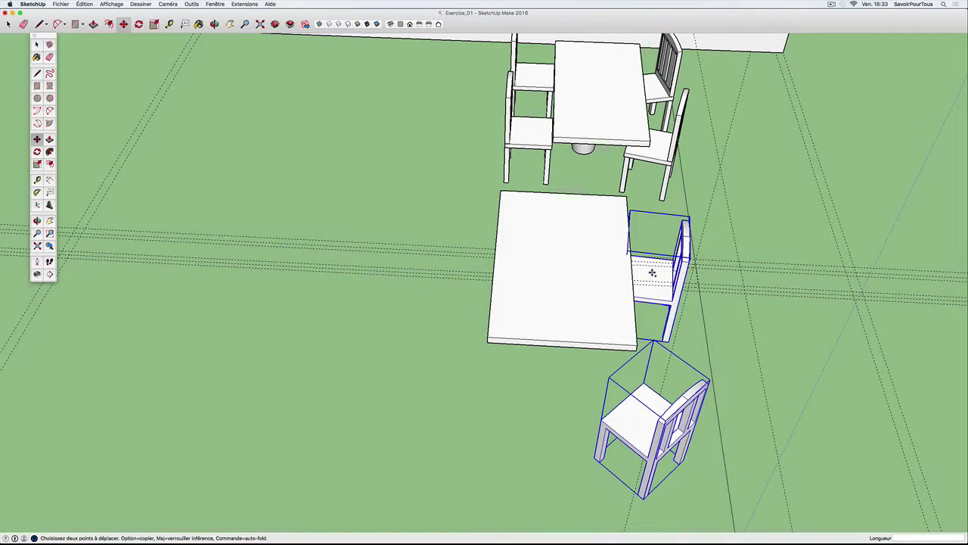
pyautogui.keyDown('alt'); pyautogui.click(652, 272); pyautogui.keyUp('alt')
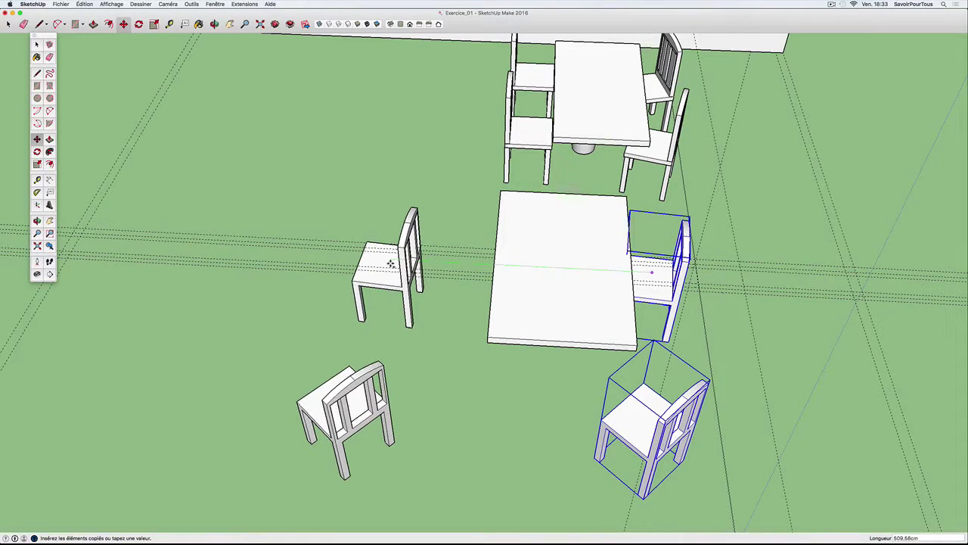
# Place the copied chair pair to the left and rotate them around the seat
pyautogui.click(391, 263)
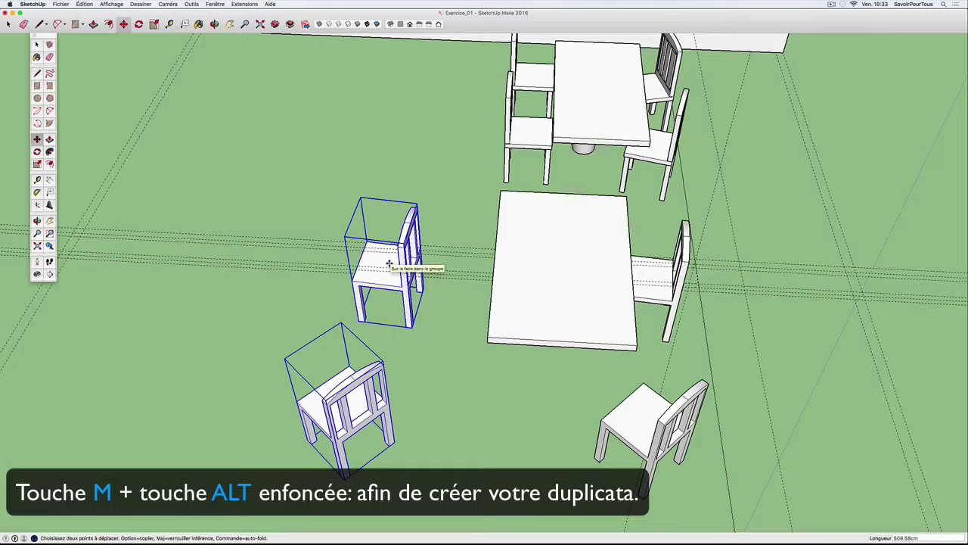
pyautogui.press('q')
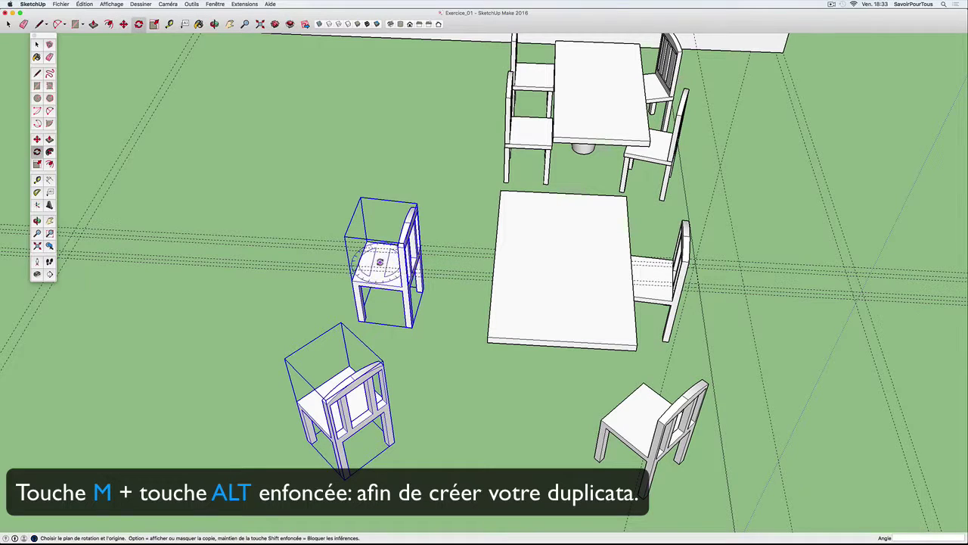
pyautogui.click(461, 265)
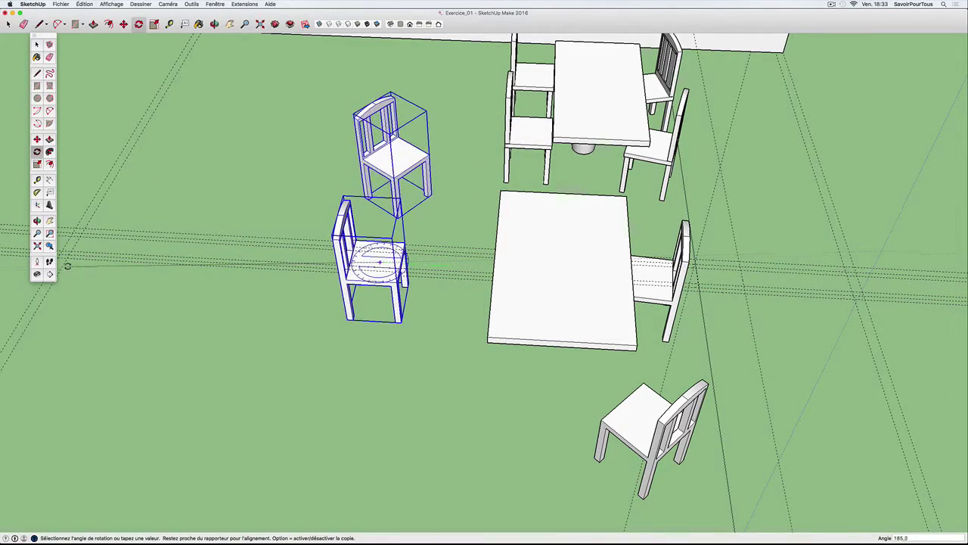
pyautogui.moveTo(236, 267)
pyautogui.mouseDown(button='middle')
pyautogui.moveTo(185, 241)
pyautogui.moveTo(275, 264)
pyautogui.mouseUp(button='middle')
pyautogui.scroll(-2, 302, 277)
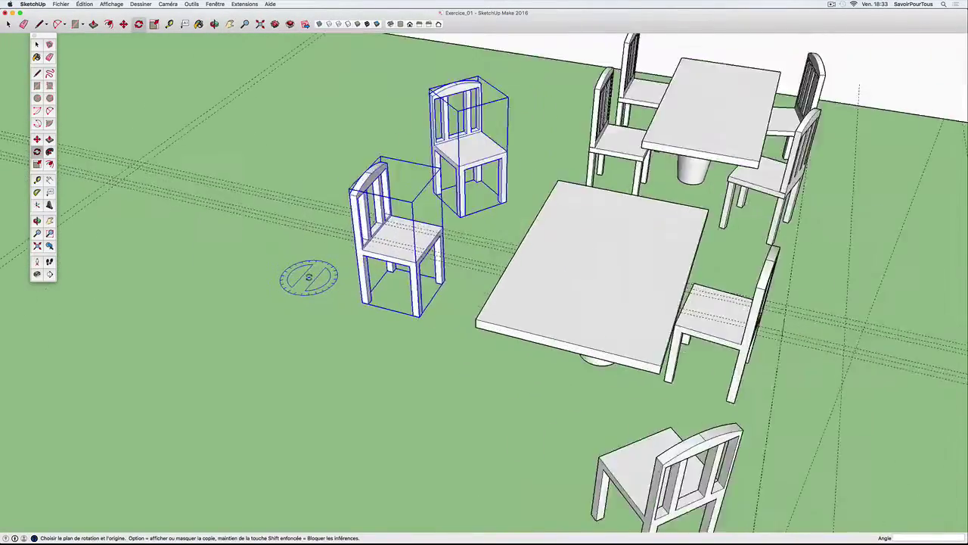
pyautogui.scroll(-3, 432, 249)
pyautogui.scroll(3, 516, 256)
# Move the front copied chair to the near end of the second table
pyautogui.press('space')
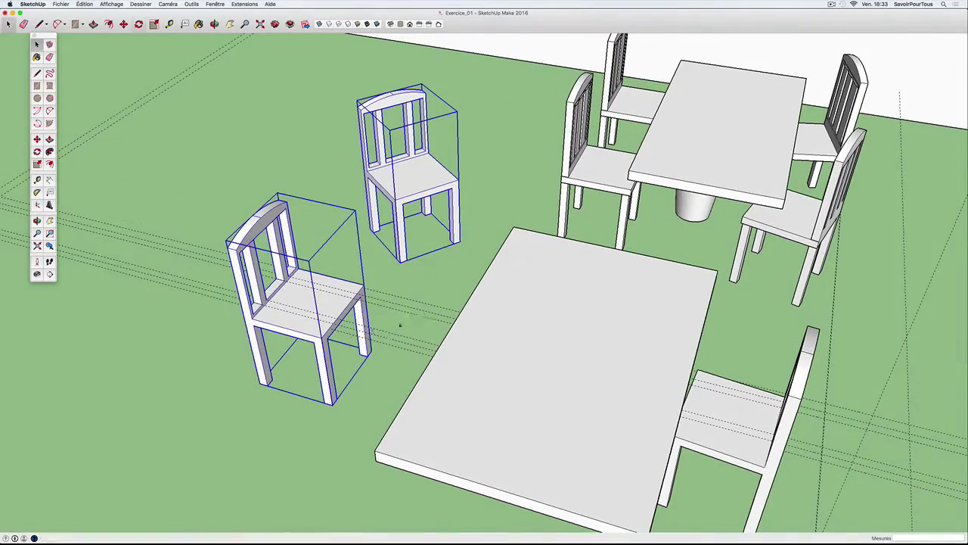
pyautogui.click(329, 327)
pyautogui.scroll(3, 330, 327)
pyautogui.moveTo(421, 335); pyautogui.dragTo(519, 275, button='middle')
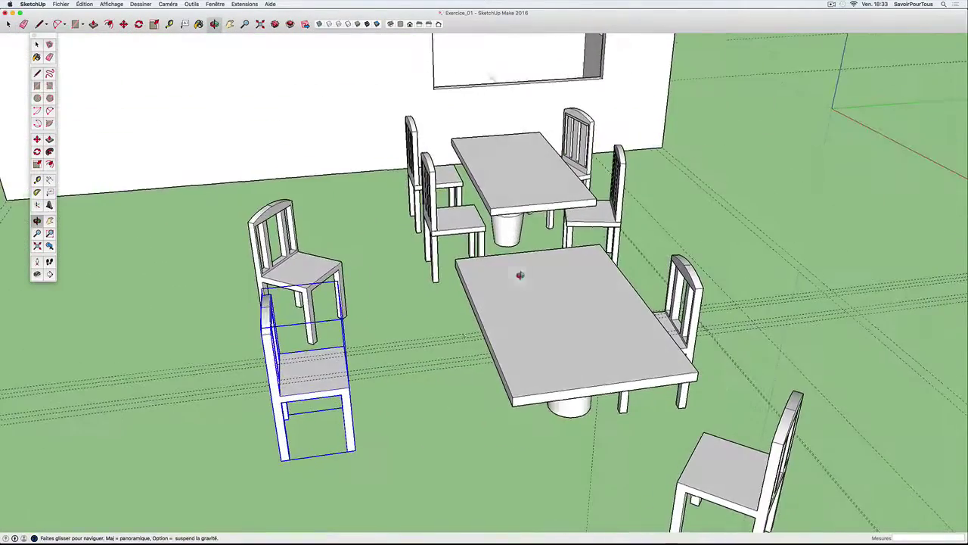
pyautogui.press('m')
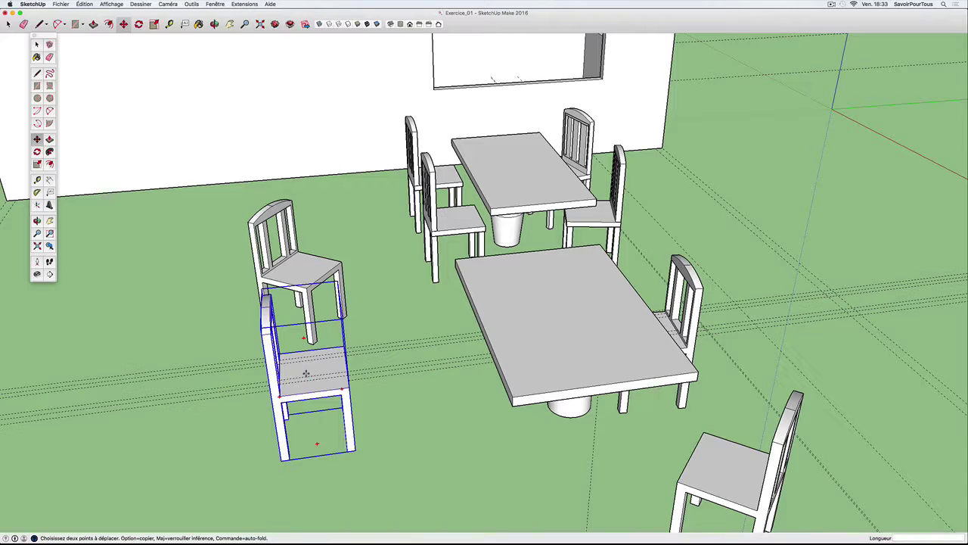
pyautogui.moveTo(306, 372); pyautogui.dragTo(414, 363)
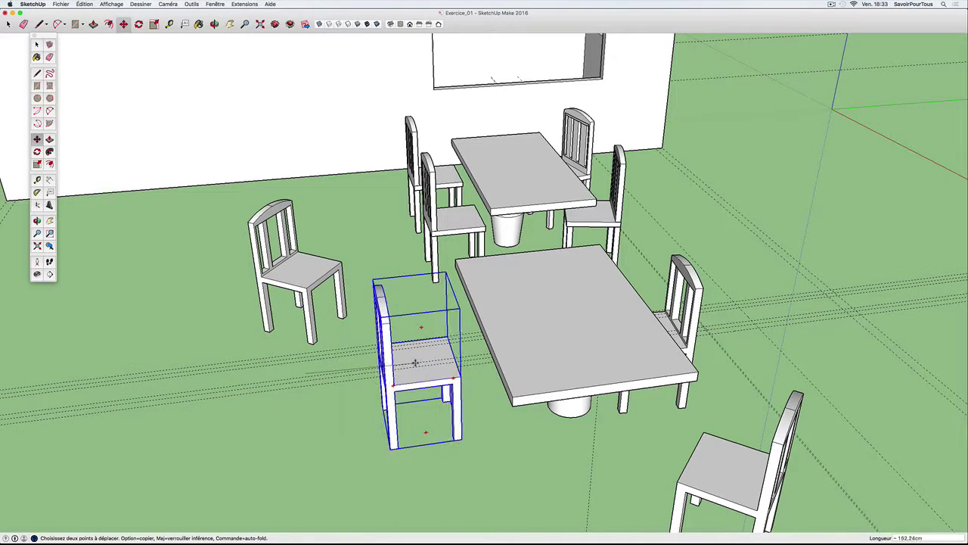
pyautogui.moveTo(414, 362); pyautogui.dragTo(424, 383)
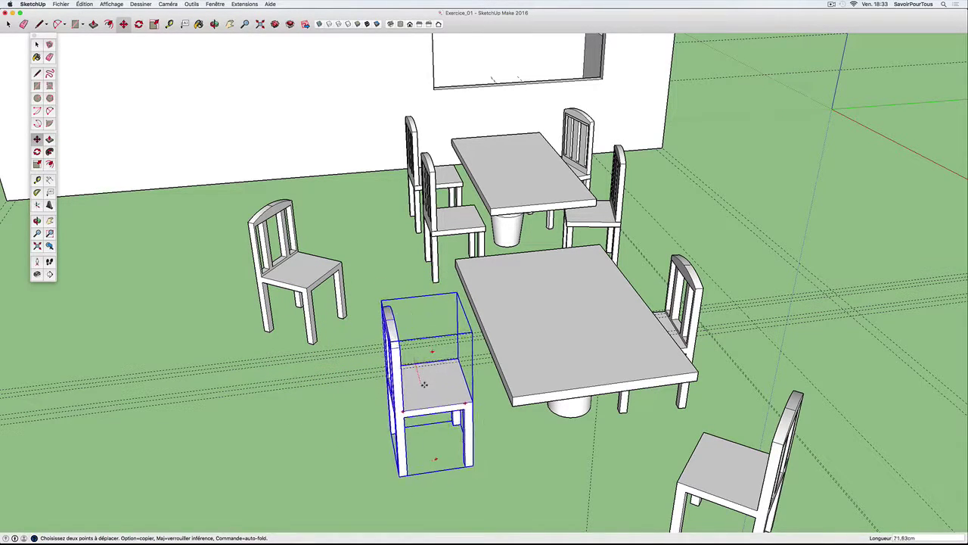
pyautogui.moveTo(298, 340); pyautogui.dragTo(335, 347, button='middle')
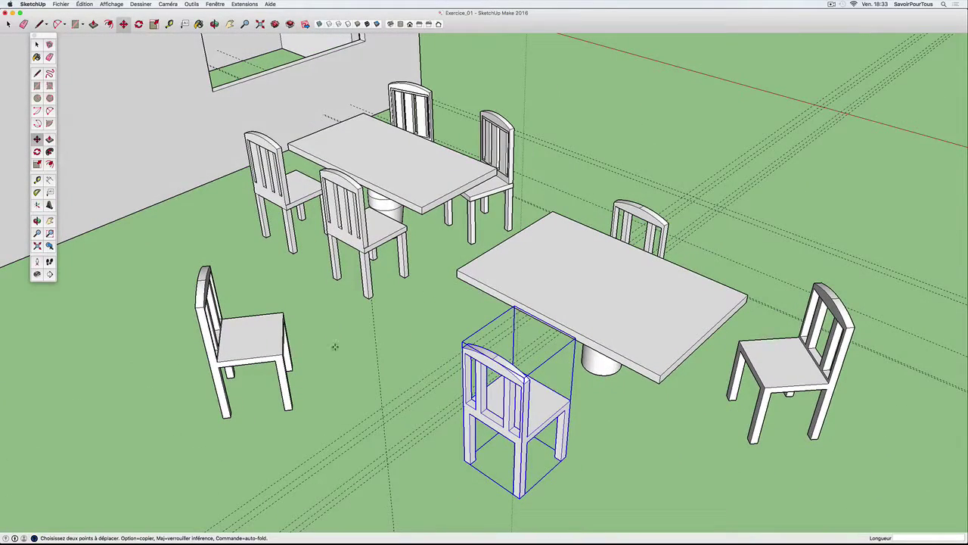
pyautogui.press('space')
pyautogui.click(258, 341)
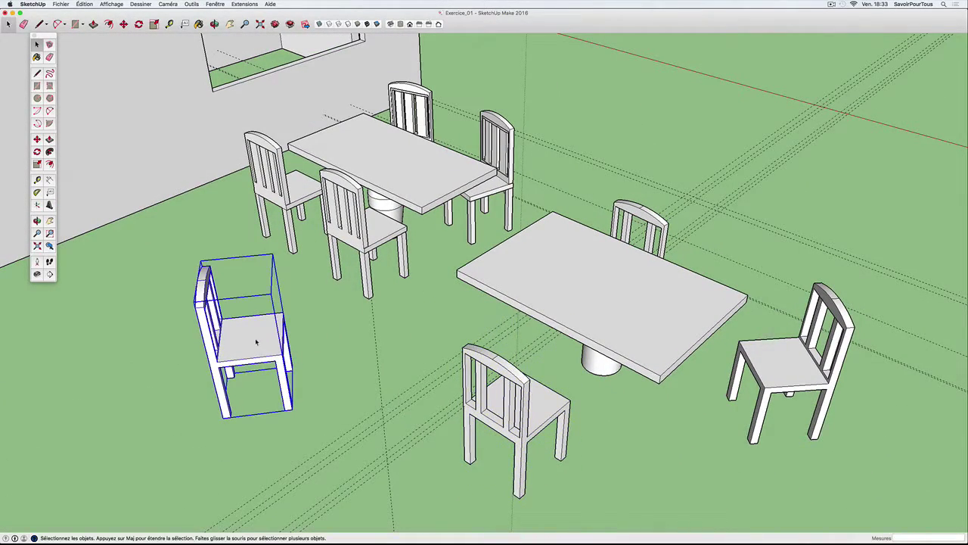
pyautogui.press('m')
pyautogui.click(246, 336)
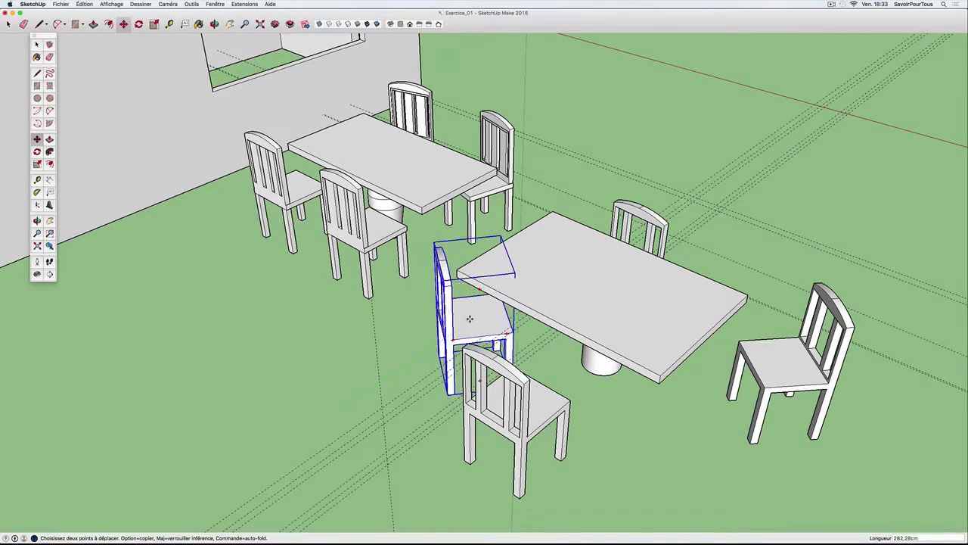
pyautogui.moveTo(469, 318); pyautogui.dragTo(242, 330, button='middle')
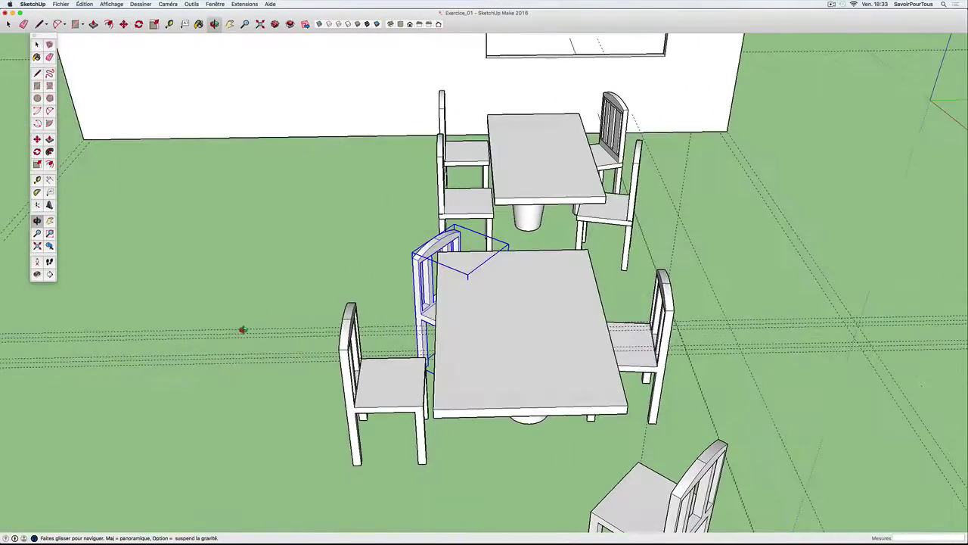
pyautogui.scroll(-3, 439, 303)
pyautogui.scroll(-3, 441, 309)
pyautogui.moveTo(441, 309)
pyautogui.mouseDown(button='middle')
pyautogui.moveTo(326, 252)
pyautogui.moveTo(344, 273)
pyautogui.mouseUp(button='middle')
pyautogui.scroll(2, 326, 252)
pyautogui.scroll(-3, 327, 252)
pyautogui.scroll(3, 344, 273)
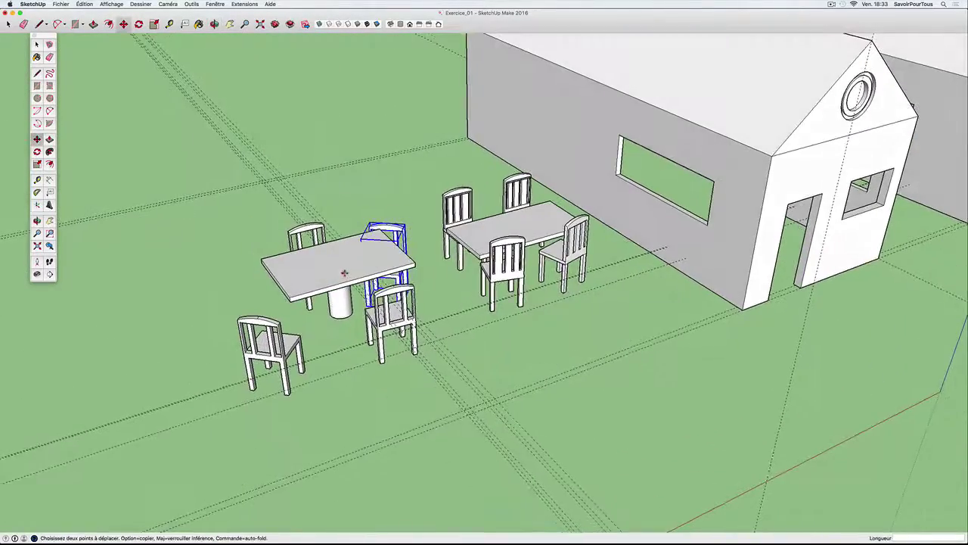
pyautogui.scroll(-3, 527, 241)
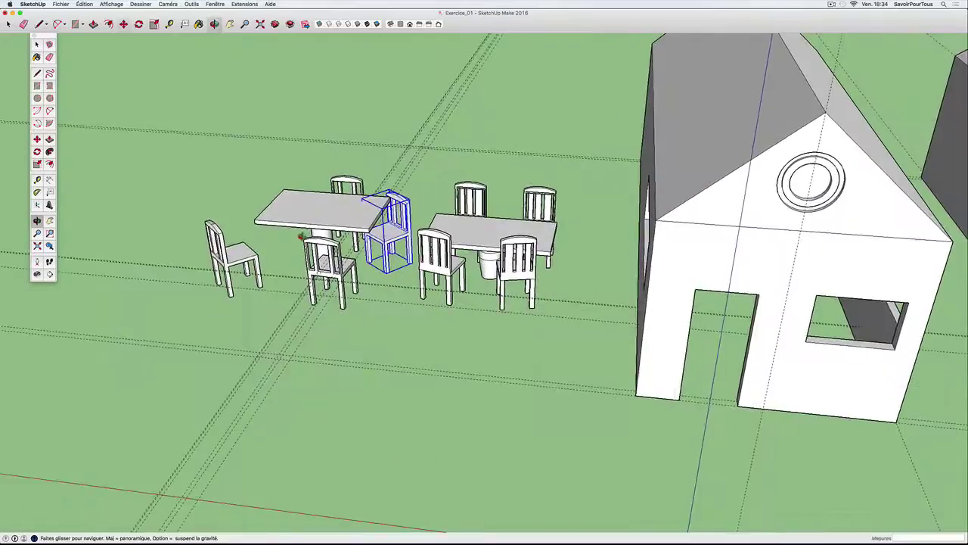
pyautogui.moveTo(527, 240)
pyautogui.mouseDown(button='middle')
pyautogui.moveTo(299, 236)
pyautogui.moveTo(128, 157)
pyautogui.mouseUp(button='middle')
pyautogui.scroll(1, 299, 236)
pyautogui.scroll(-3, 299, 236)
pyautogui.scroll(2, 128, 157)
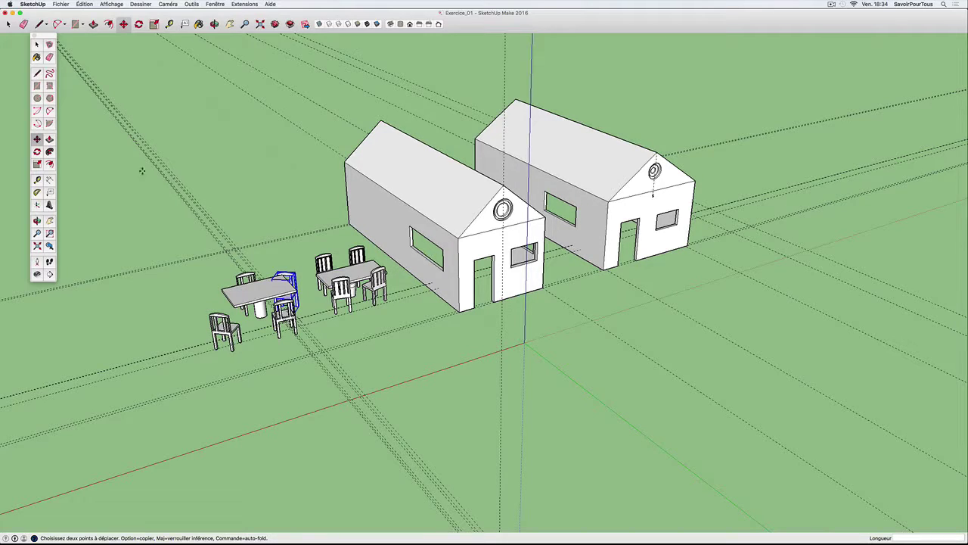
pyautogui.moveTo(675, 147); pyautogui.dragTo(543, 205, button='middle')
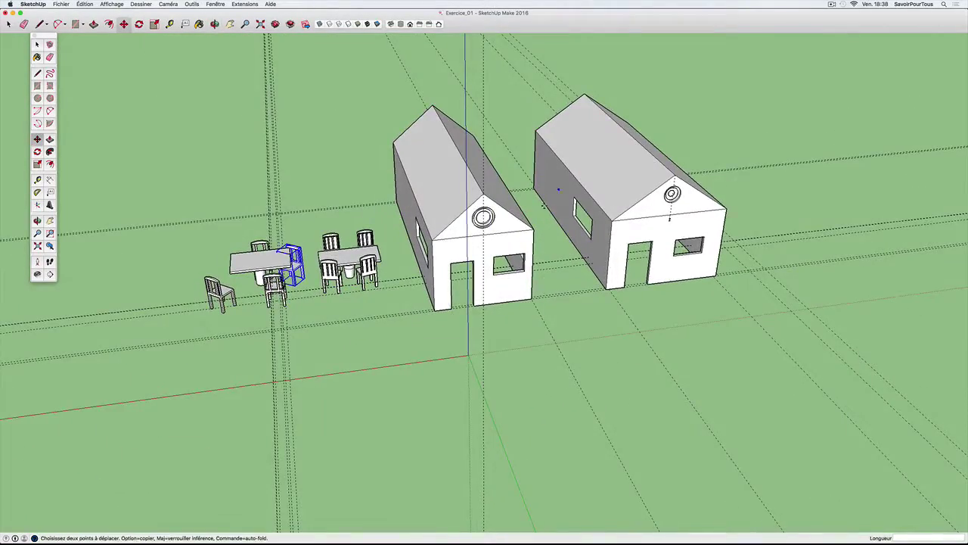
pyautogui.scroll(3, 486, 296)
pyautogui.scroll(3, 504, 285)
pyautogui.scroll(3, 557, 280)
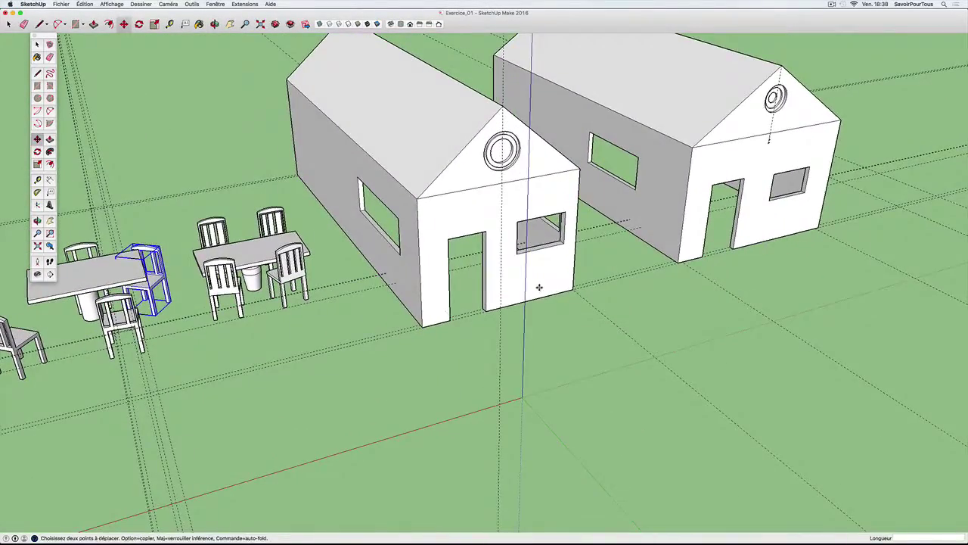
pyautogui.scroll(-3, 539, 287)
pyautogui.press('o')
pyautogui.scroll(5, 568, 272)
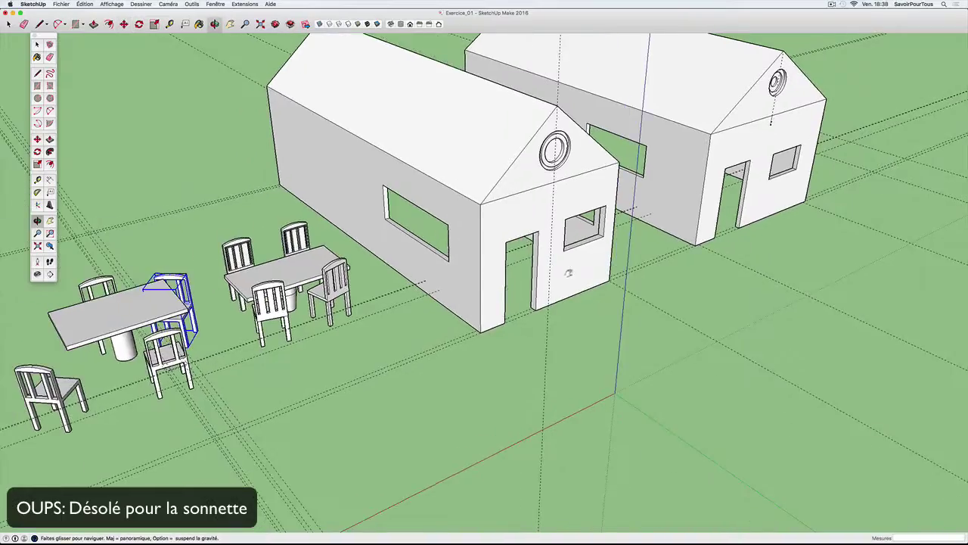
pyautogui.scroll(-3, 568, 272)
pyautogui.moveTo(590, 277); pyautogui.dragTo(434, 279, button='middle')
pyautogui.scroll(3, 434, 279)
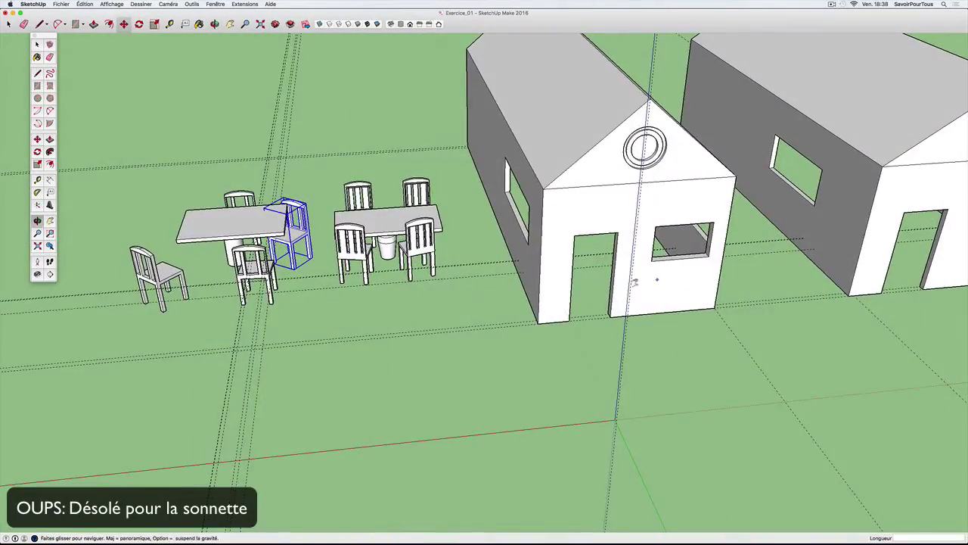
pyautogui.moveTo(635, 281)
pyautogui.mouseDown(button='middle')
pyautogui.moveTo(393, 278)
pyautogui.moveTo(576, 272)
pyautogui.mouseUp(button='middle')
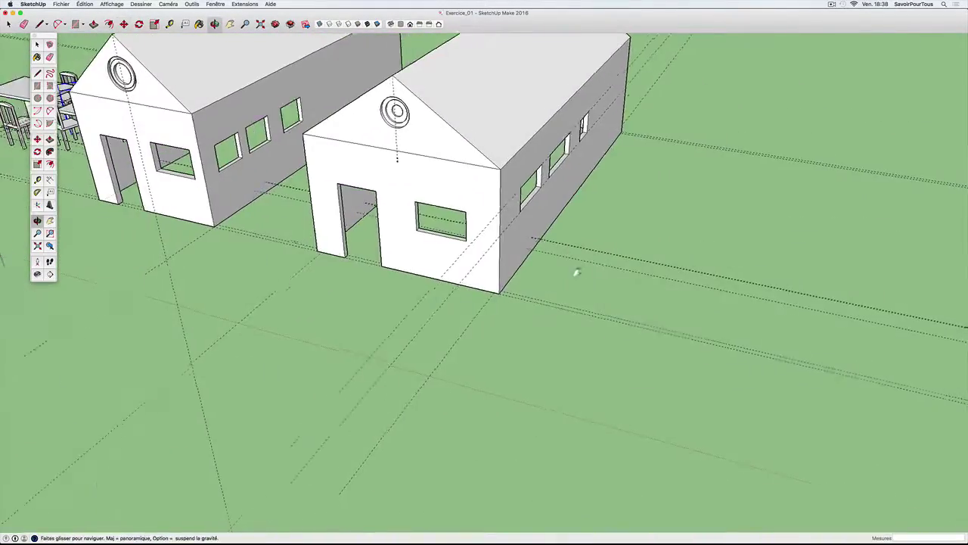
pyautogui.scroll(-2, 577, 273)
pyautogui.scroll(-3, 481, 270)
pyautogui.moveTo(504, 272); pyautogui.dragTo(423, 250, button='middle')
pyautogui.scroll(5, 388, 232)
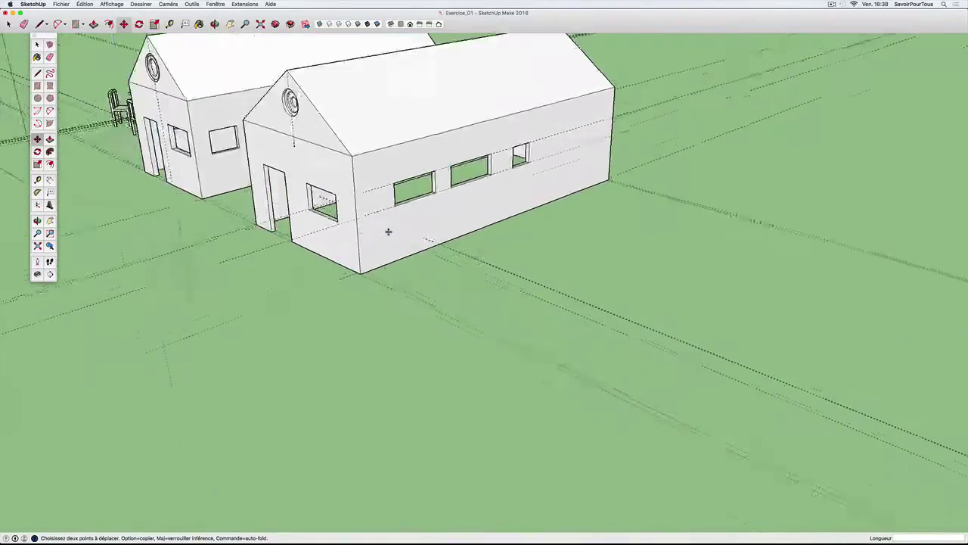
pyautogui.scroll(3, 388, 231)
pyautogui.scroll(2, 464, 221)
pyautogui.scroll(-2, 398, 209)
# Draw a window rectangle on the long side wall, right of the existing three
pyautogui.moveTo(508, 253); pyautogui.dragTo(566, 262, button='middle')
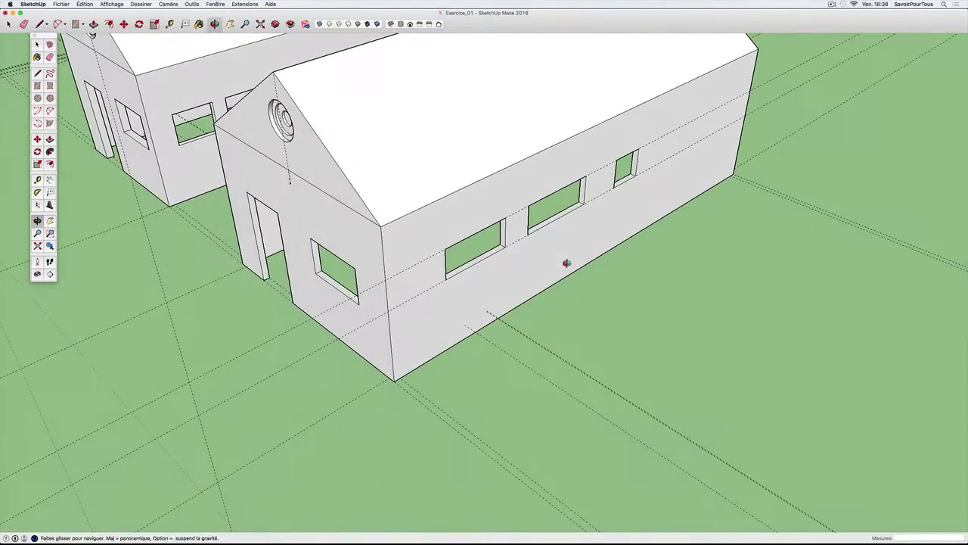
pyautogui.scroll(-2, 471, 281)
pyautogui.moveTo(447, 255); pyautogui.dragTo(680, 227, button='middle')
pyautogui.scroll(3, 681, 227)
pyautogui.press('r')
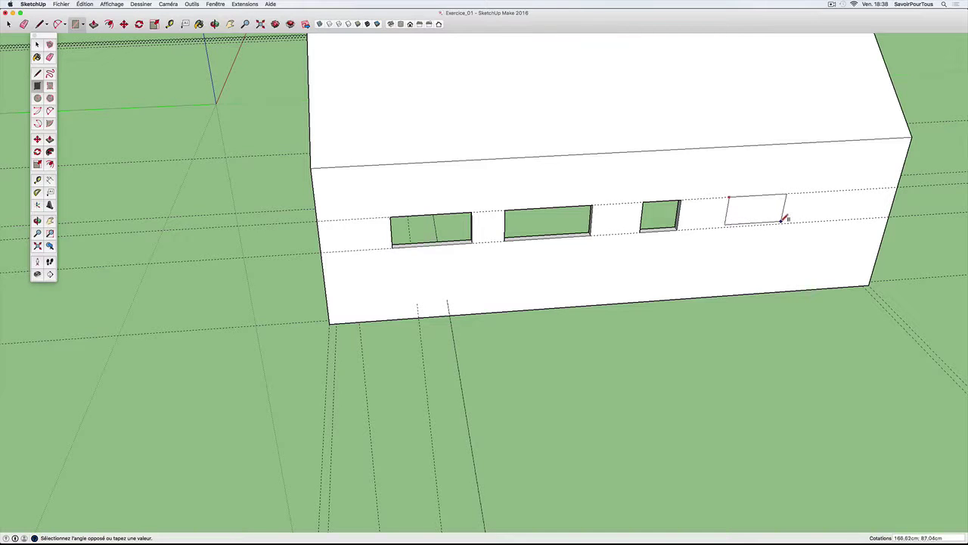
pyautogui.scroll(1, 808, 218)
pyautogui.scroll(3, 776, 261)
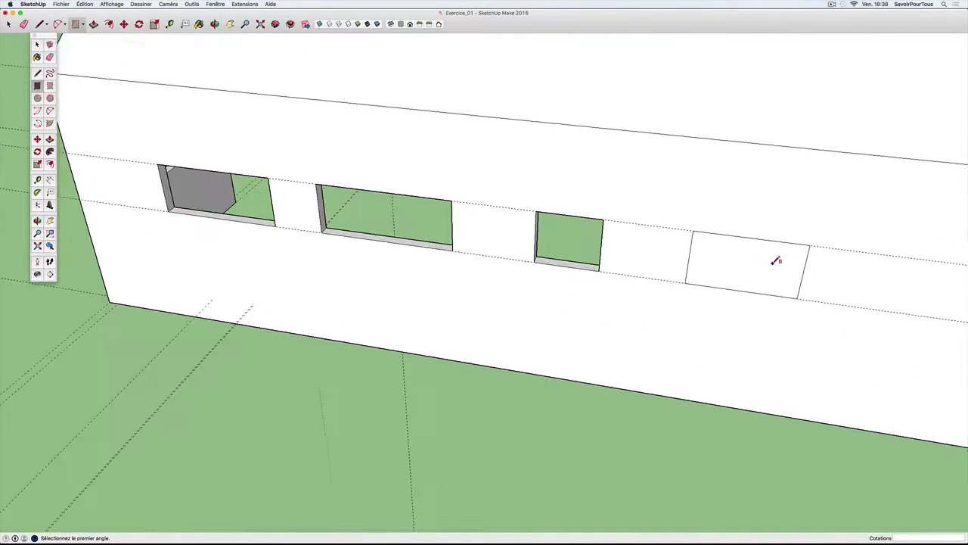
# Push the new rectangle 20 cm through the wall, redoing the push after an undo
pyautogui.press('p')
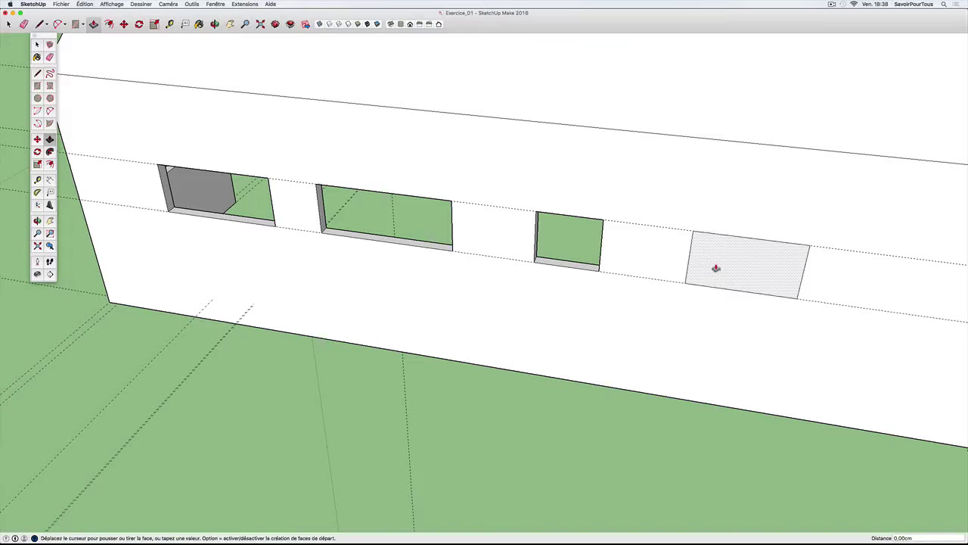
pyautogui.click(717, 268)
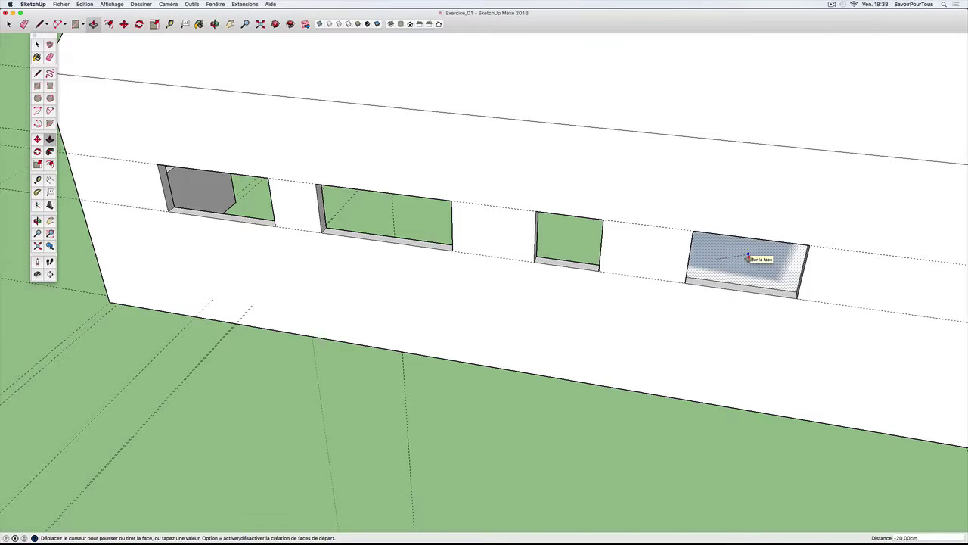
pyautogui.click(749, 259)
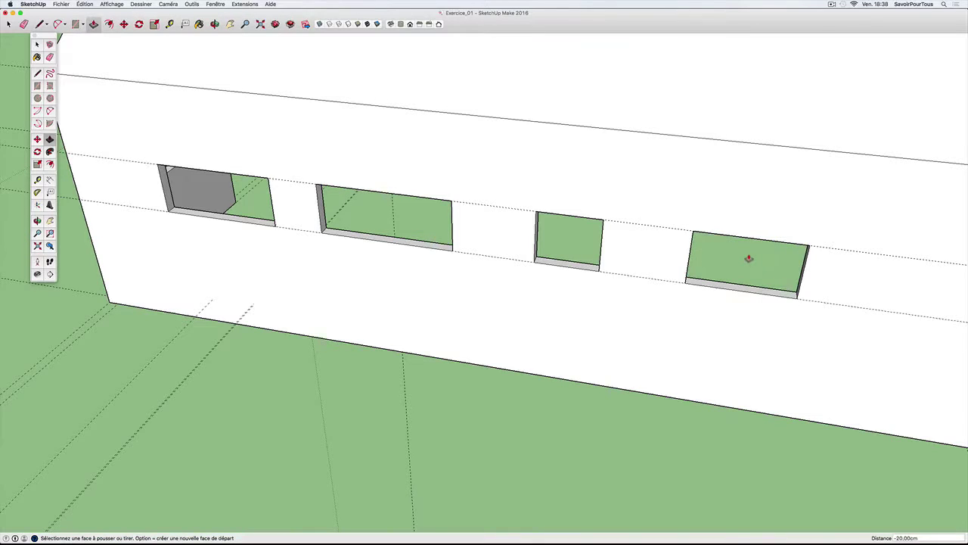
pyautogui.hotkey('ctrl', 'z')
pyautogui.click(732, 259)
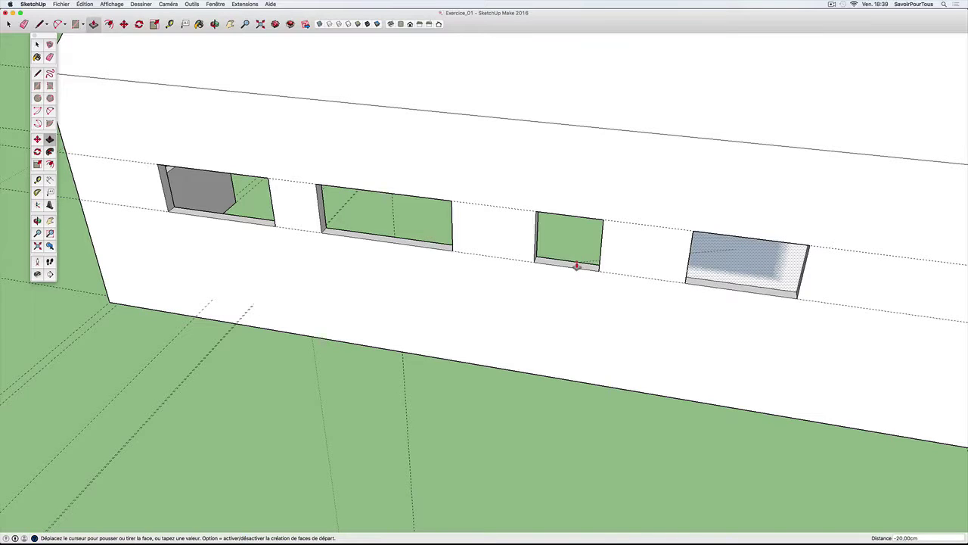
pyautogui.click(577, 266)
pyautogui.moveTo(576, 266)
pyautogui.mouseDown(button='middle')
pyautogui.moveTo(621, 272)
pyautogui.moveTo(773, 234)
pyautogui.moveTo(557, 250)
pyautogui.moveTo(674, 261)
pyautogui.moveTo(658, 283)
pyautogui.moveTo(576, 302)
pyautogui.mouseUp(button='middle')
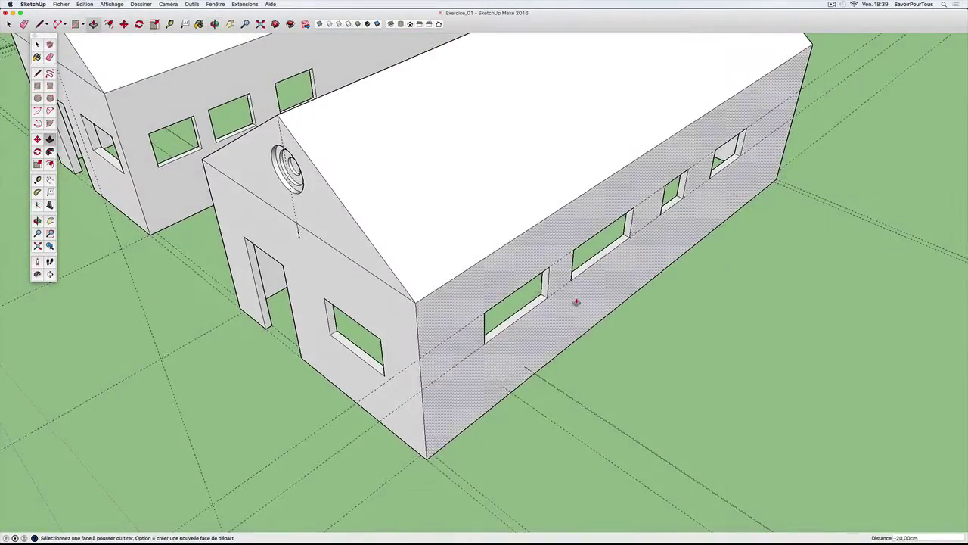
# Draw a square on the roof, pull it up into a box, then undo the extrusion
pyautogui.press('r')
pyautogui.click(415, 166)
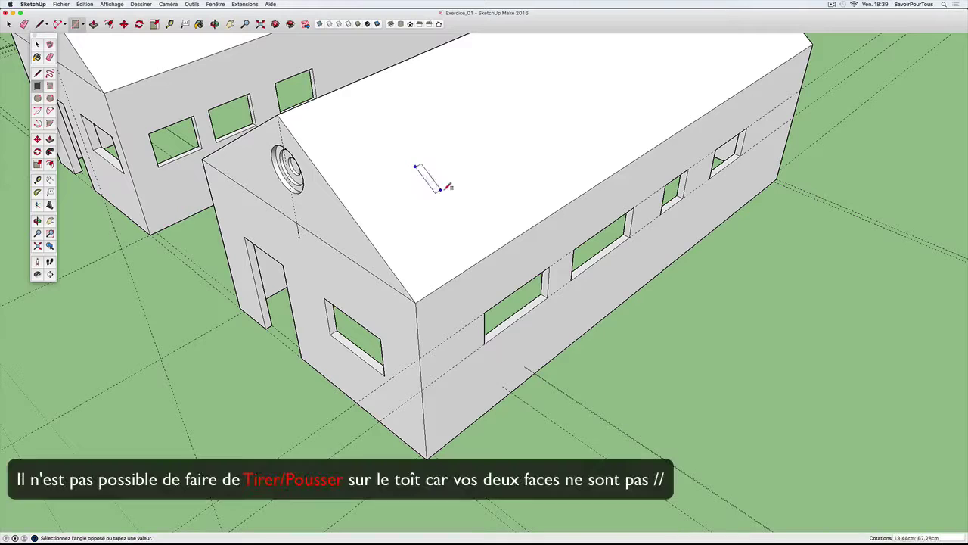
pyautogui.moveTo(499, 175)
pyautogui.mouseDown(button='middle')
pyautogui.moveTo(508, 224)
pyautogui.moveTo(593, 209)
pyautogui.mouseUp(button='middle')
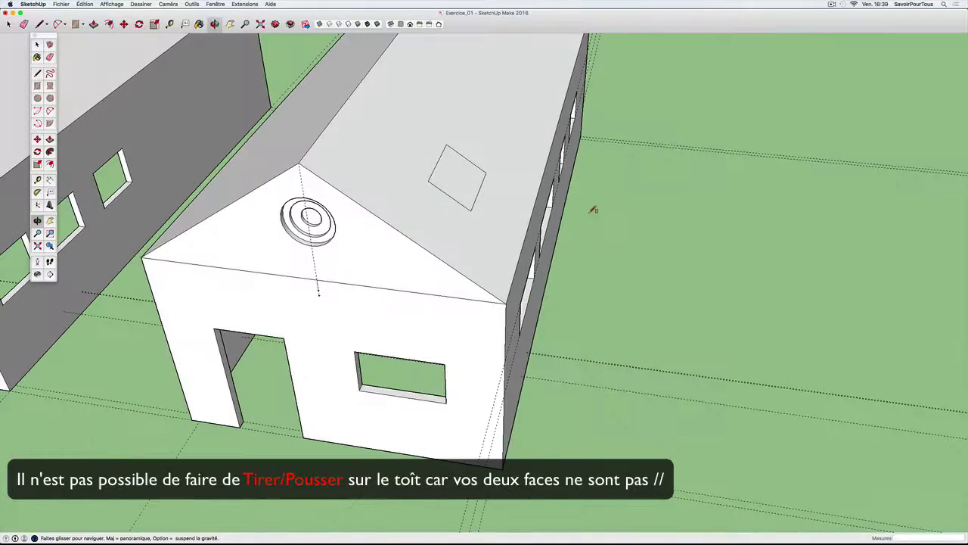
pyautogui.press('p')
pyautogui.click(446, 180)
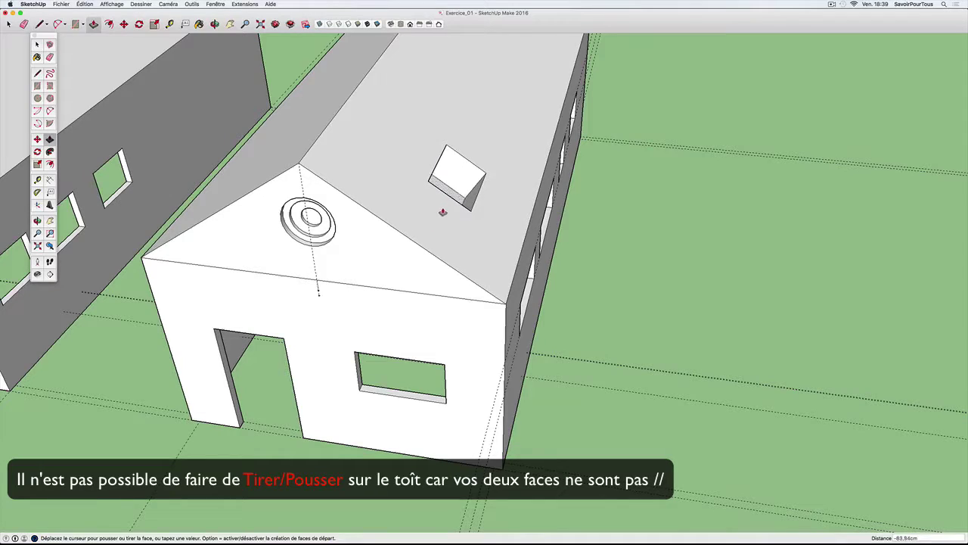
pyautogui.moveTo(443, 211)
pyautogui.mouseDown(button='middle')
pyautogui.moveTo(396, 227)
pyautogui.moveTo(433, 202)
pyautogui.mouseUp(button='middle')
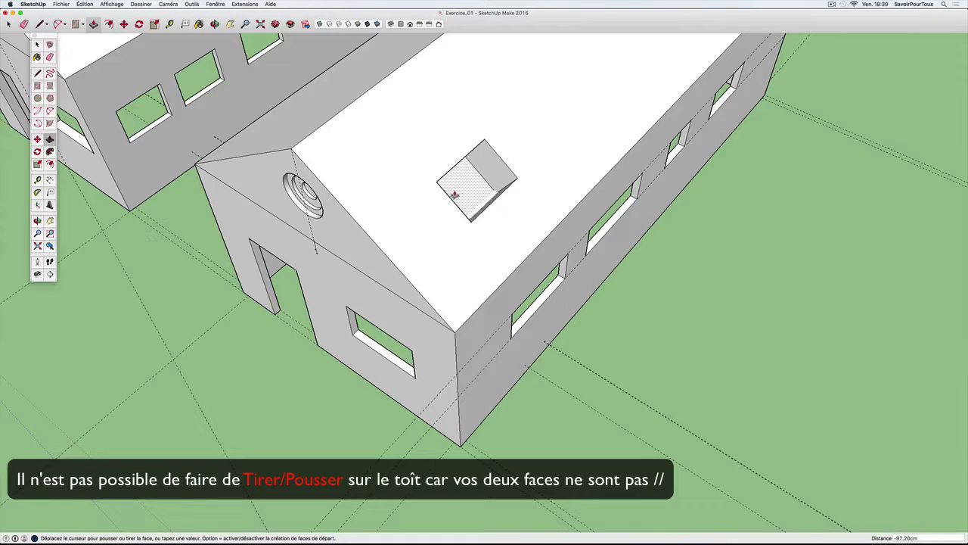
pyautogui.click(556, 166)
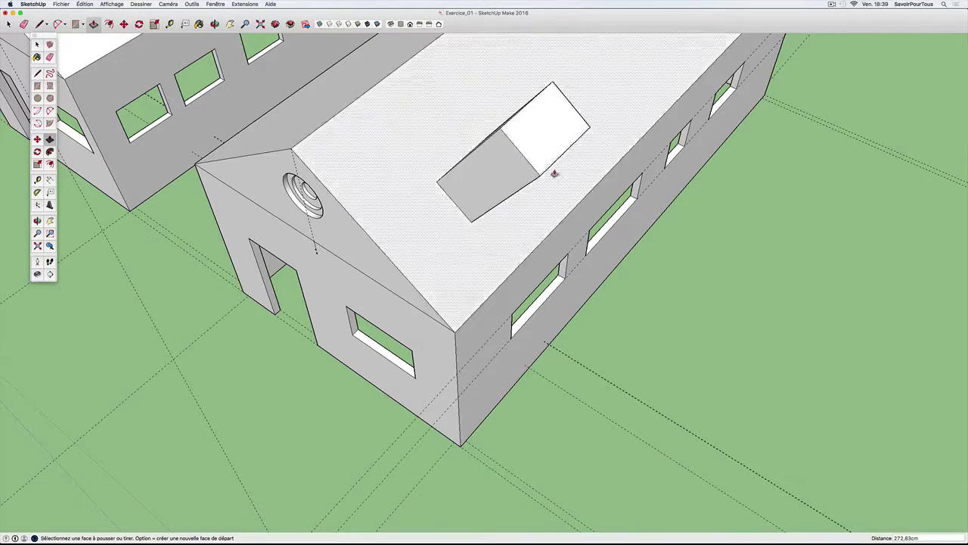
pyautogui.moveTo(553, 169)
pyautogui.mouseDown(button='middle')
pyautogui.moveTo(683, 123)
pyautogui.moveTo(577, 199)
pyautogui.moveTo(620, 128)
pyautogui.moveTo(461, 177)
pyautogui.moveTo(415, 210)
pyautogui.moveTo(444, 207)
pyautogui.mouseUp(button='middle')
pyautogui.hotkey('ctrl', 'z')
# Push the roof square downward to cut a skylight hole through the roof
pyautogui.moveTo(479, 179)
pyautogui.mouseDown(button='middle')
pyautogui.moveTo(426, 216)
pyautogui.moveTo(512, 166)
pyautogui.mouseUp(button='middle')
pyautogui.scroll(3, 426, 216)
pyautogui.press('p')
pyautogui.click(512, 167)
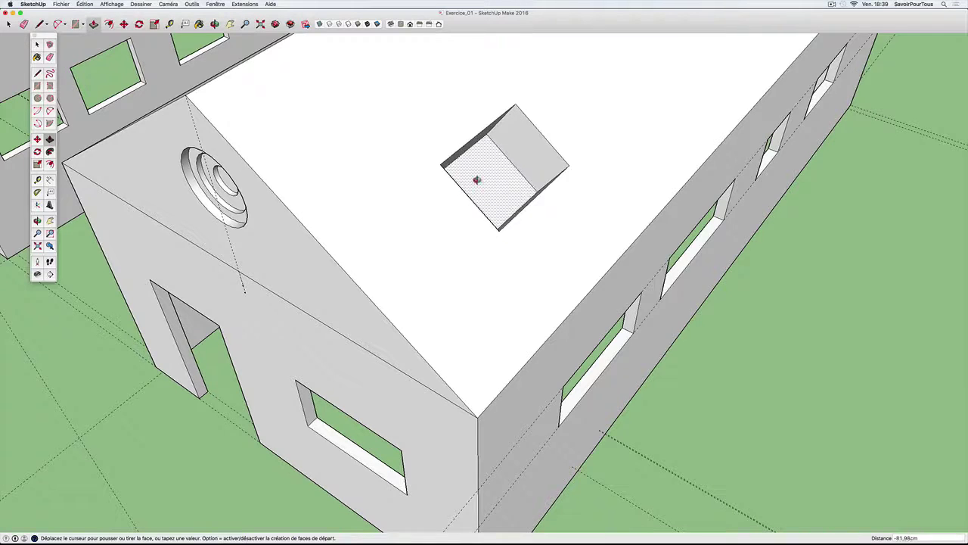
pyautogui.moveTo(476, 179); pyautogui.dragTo(478, 204, button='middle')
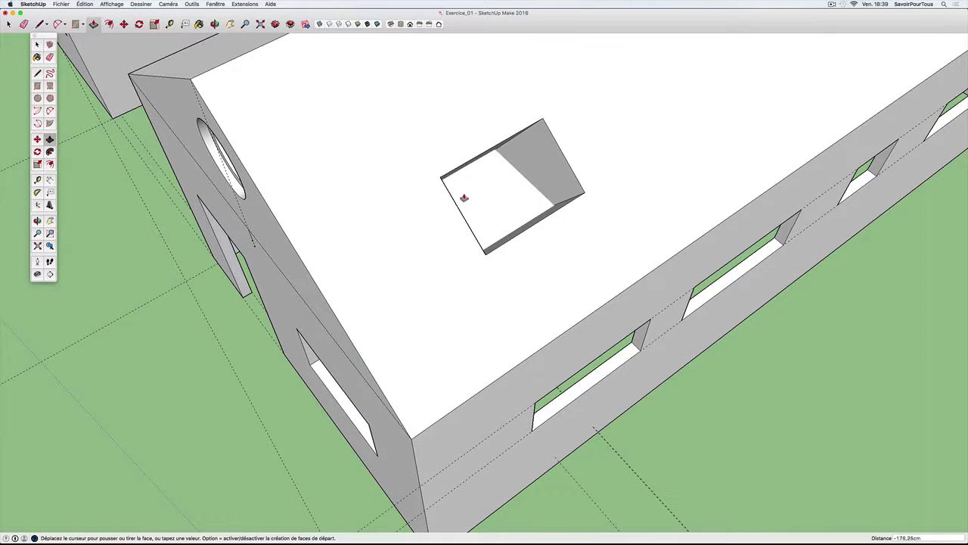
pyautogui.click(464, 193)
pyautogui.moveTo(460, 190)
pyautogui.mouseDown(button='middle')
pyautogui.moveTo(376, 124)
pyautogui.moveTo(487, 160)
pyautogui.moveTo(493, 192)
pyautogui.moveTo(443, 188)
pyautogui.moveTo(633, 131)
pyautogui.moveTo(512, 177)
pyautogui.moveTo(560, 158)
pyautogui.moveTo(512, 212)
pyautogui.moveTo(486, 298)
pyautogui.moveTo(449, 326)
pyautogui.moveTo(493, 179)
pyautogui.moveTo(767, 114)
pyautogui.moveTo(722, 255)
pyautogui.moveTo(598, 340)
pyautogui.moveTo(656, 368)
pyautogui.mouseUp(button='middle')
pyautogui.scroll(-3, 566, 164)
pyautogui.scroll(2, 536, 140)
# Outline a narrow doorway on the gable wall beneath the window
pyautogui.press('l')
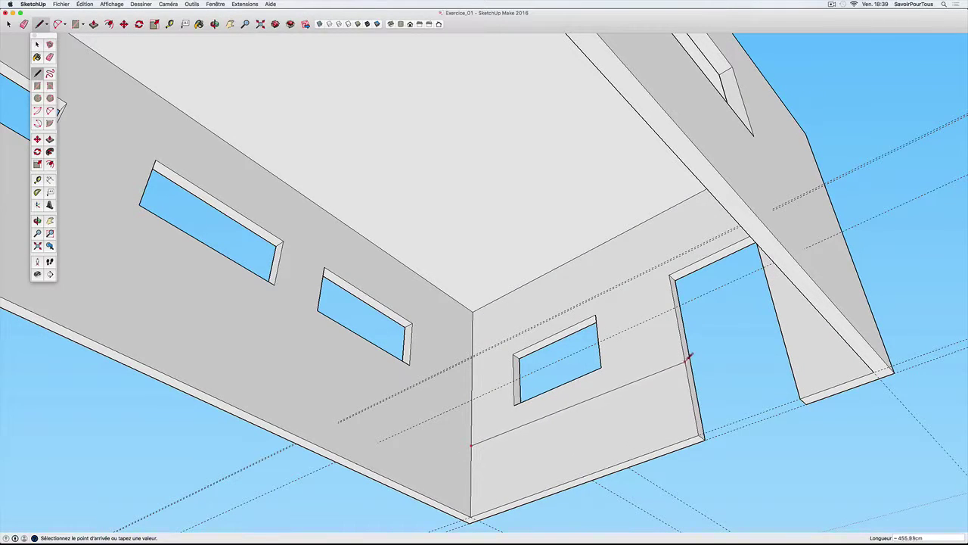
pyautogui.moveTo(694, 358)
pyautogui.mouseDown(button='middle')
pyautogui.moveTo(384, 382)
pyautogui.moveTo(413, 398)
pyautogui.moveTo(544, 368)
pyautogui.moveTo(449, 418)
pyautogui.moveTo(456, 426)
pyautogui.mouseUp(button='middle')
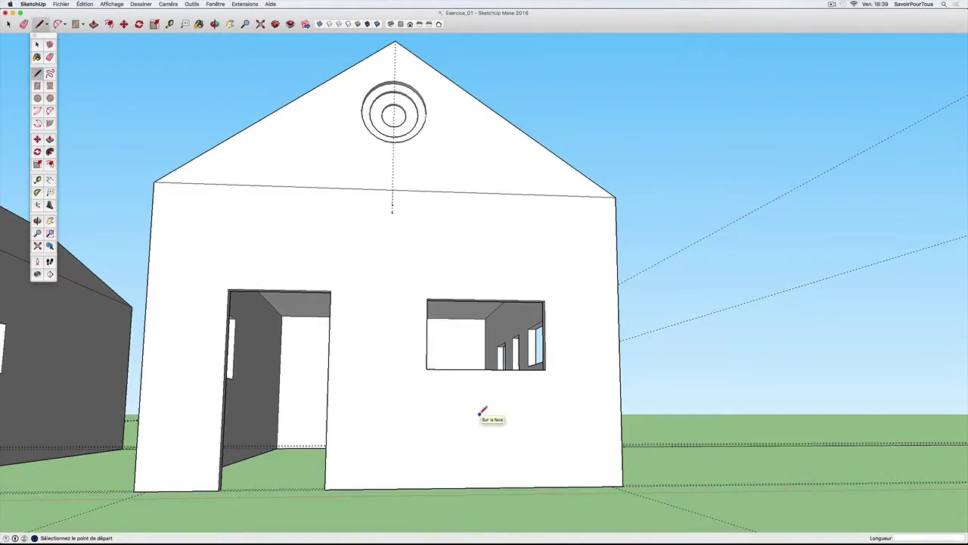
pyautogui.press('r')
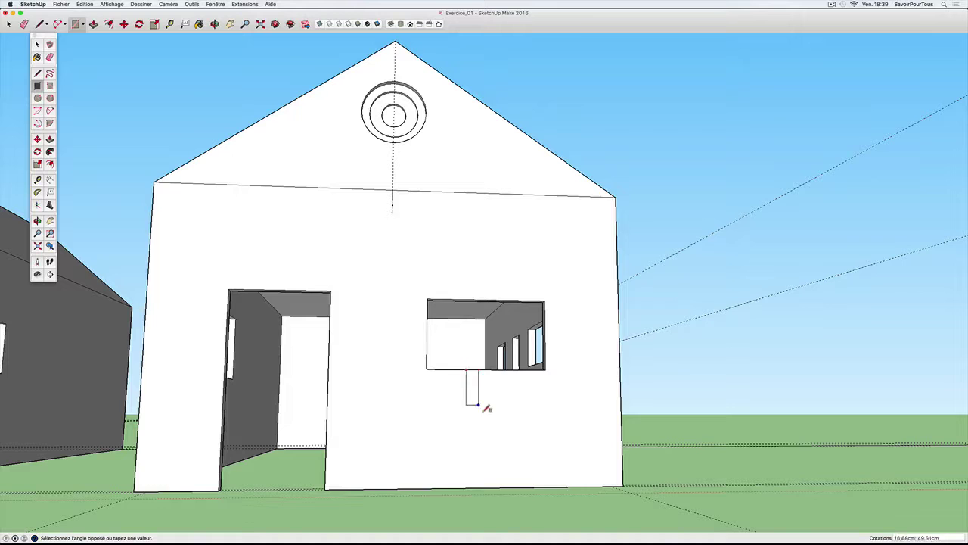
pyautogui.moveTo(514, 483)
pyautogui.mouseDown(button='middle')
pyautogui.moveTo(519, 434)
pyautogui.moveTo(508, 396)
pyautogui.moveTo(480, 435)
pyautogui.mouseUp(button='middle')
pyautogui.scroll(3, 479, 434)
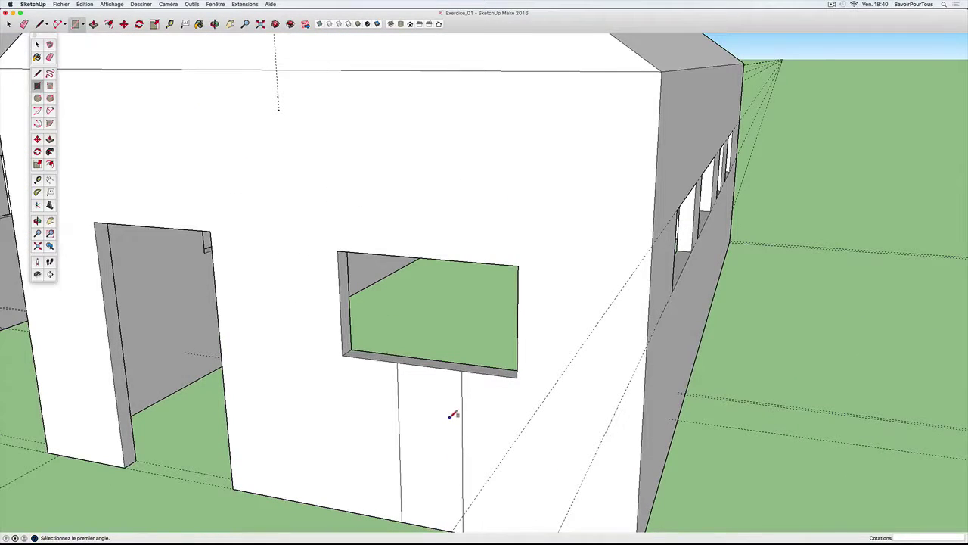
# Push the doorway face through the wall thickness and inspect the opening
pyautogui.press('p')
pyautogui.click(419, 446)
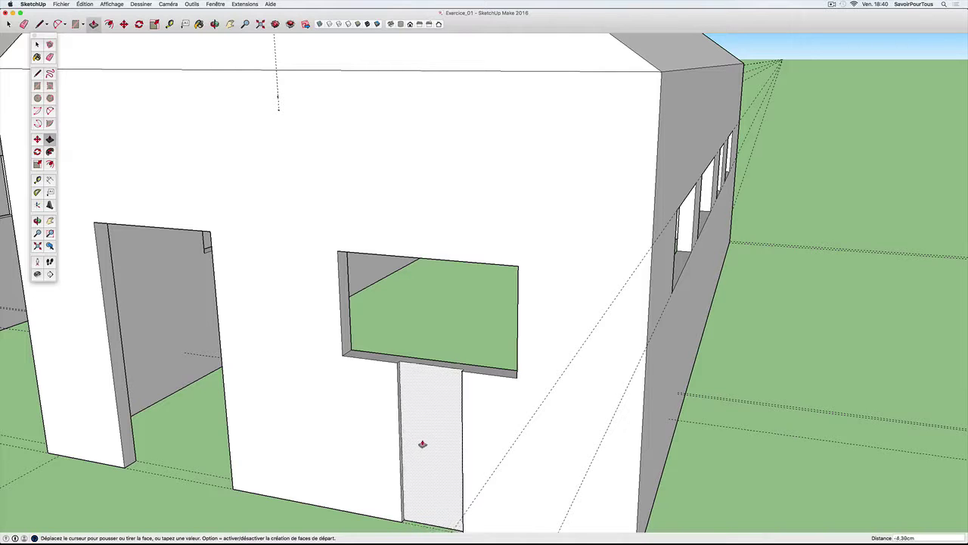
pyautogui.click(447, 391)
pyautogui.moveTo(446, 391)
pyautogui.mouseDown(button='middle')
pyautogui.moveTo(454, 408)
pyautogui.moveTo(515, 432)
pyautogui.mouseUp(button='middle')
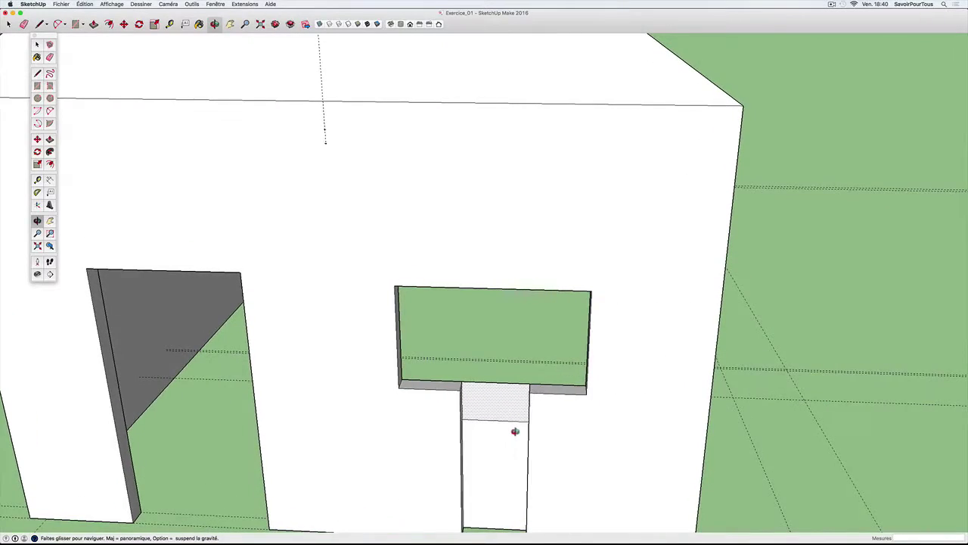
pyautogui.scroll(-3, 515, 431)
pyautogui.moveTo(444, 449); pyautogui.dragTo(648, 400, button='middle')
pyautogui.scroll(3, 648, 400)
pyautogui.moveTo(484, 416)
pyautogui.mouseDown(button='middle')
pyautogui.moveTo(381, 424)
pyautogui.moveTo(406, 416)
pyautogui.mouseUp(button='middle')
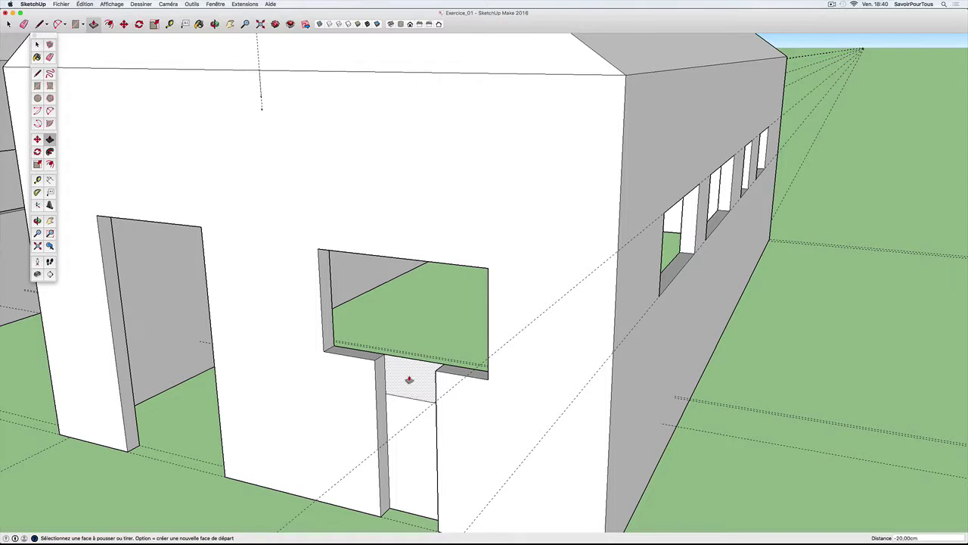
# Erase the edge under the window and the line across the door top
pyautogui.press('e')
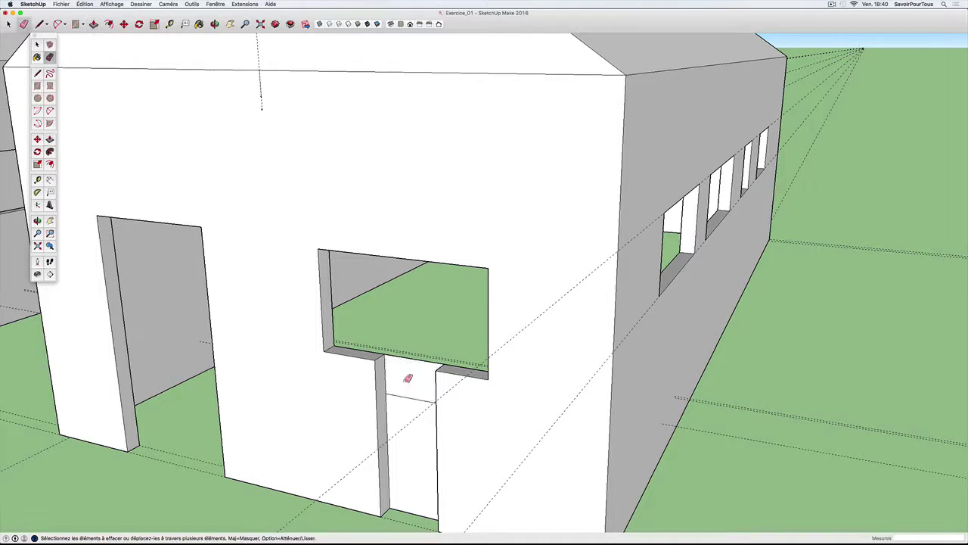
pyautogui.click(412, 354)
pyautogui.click(408, 398)
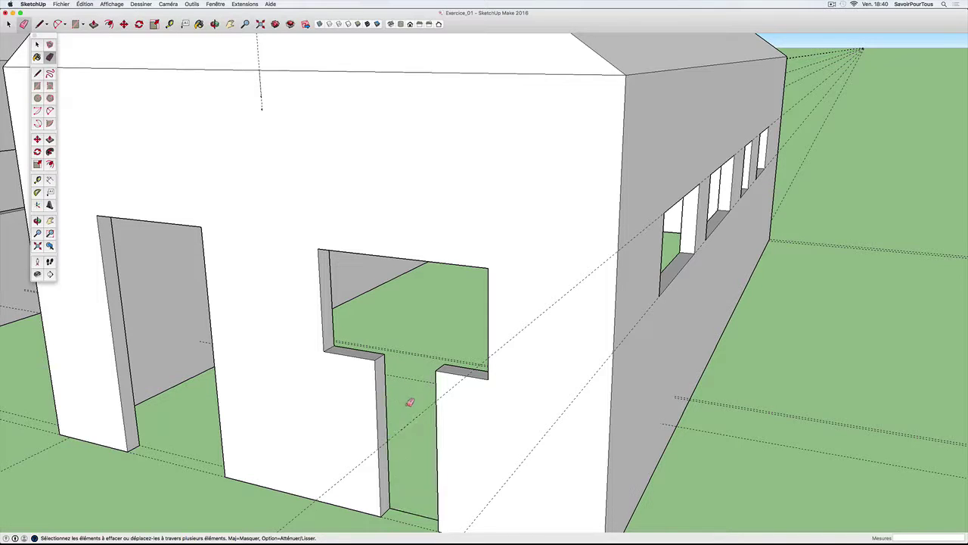
pyautogui.scroll(-5, 400, 484)
pyautogui.moveTo(401, 484)
pyautogui.mouseDown(button='middle')
pyautogui.moveTo(648, 391)
pyautogui.moveTo(323, 384)
pyautogui.moveTo(568, 361)
pyautogui.mouseUp(button='middle')
pyautogui.scroll(3, 520, 425)
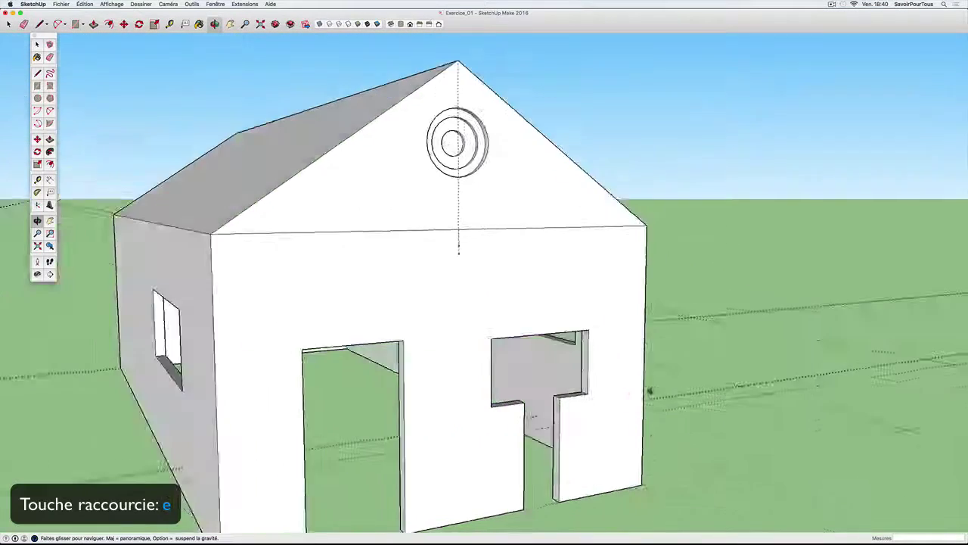
pyautogui.scroll(5, 520, 425)
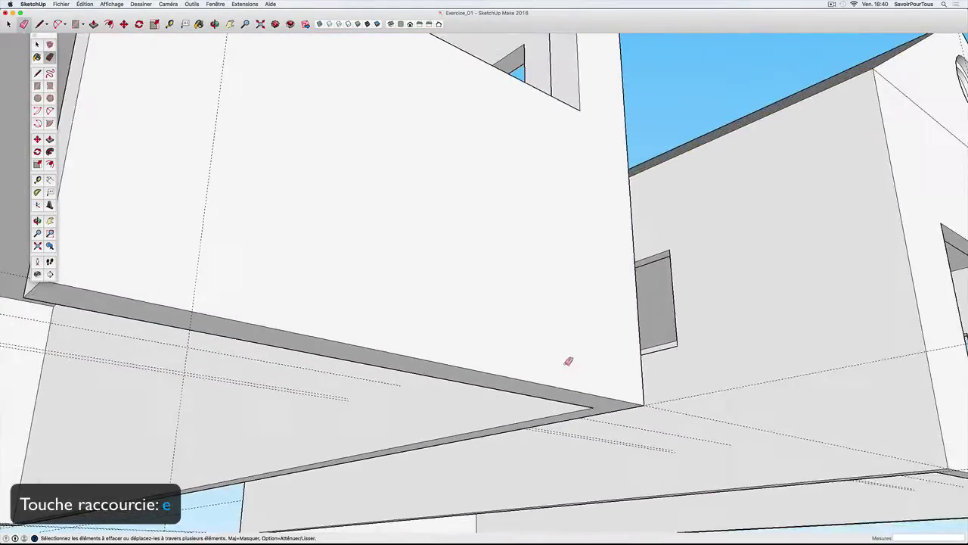
# Orbit and zoom around both houses until their front gables face the viewer
pyautogui.scroll(-5, 568, 361)
pyautogui.moveTo(333, 443); pyautogui.dragTo(447, 402, button='middle')
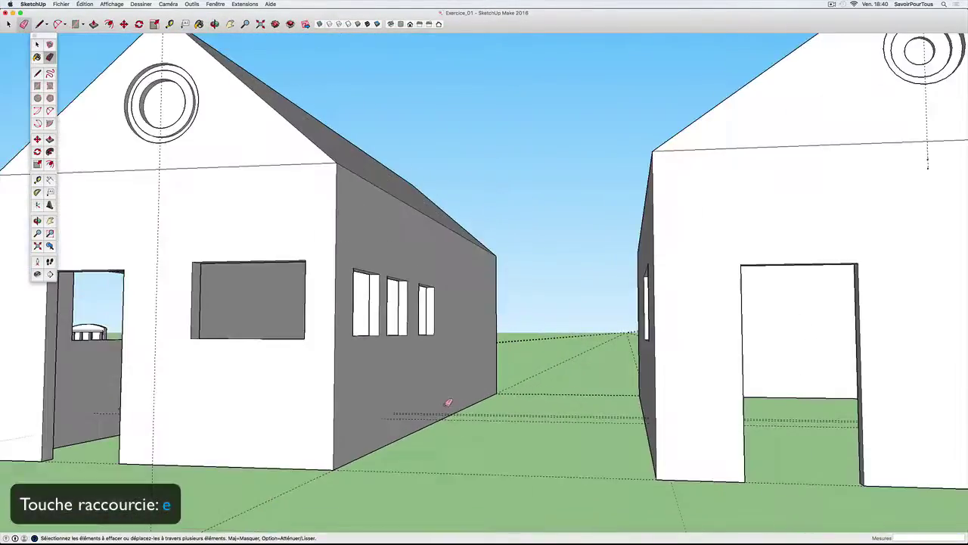
pyautogui.scroll(-2, 557, 377)
pyautogui.moveTo(557, 376)
pyautogui.mouseDown(button='middle')
pyautogui.moveTo(443, 459)
pyautogui.moveTo(553, 458)
pyautogui.mouseUp(button='middle')
pyautogui.scroll(3, 453, 454)
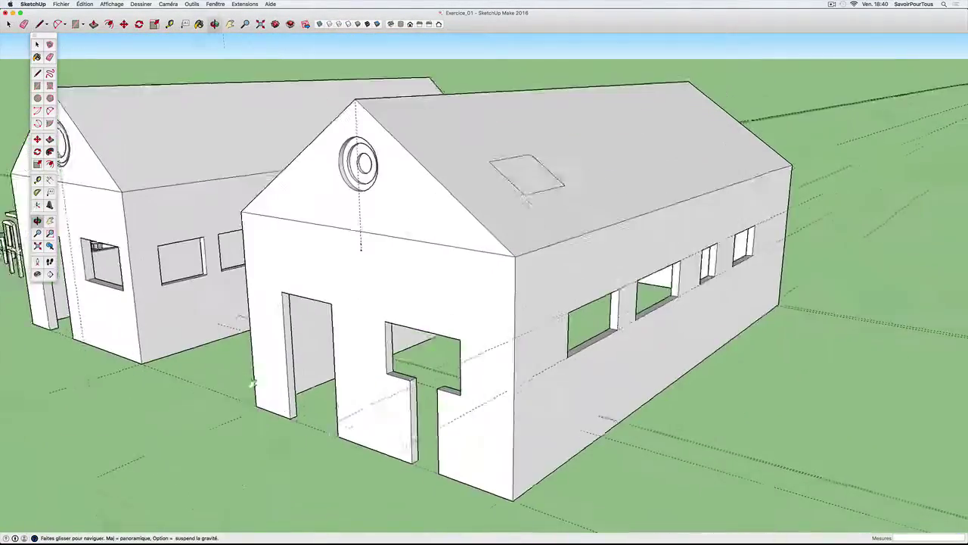
pyautogui.scroll(3, 388, 438)
pyautogui.scroll(3, 388, 438)
pyautogui.moveTo(378, 404)
pyautogui.mouseDown(button='middle')
pyautogui.moveTo(325, 410)
pyautogui.moveTo(372, 414)
pyautogui.mouseUp(button='middle')
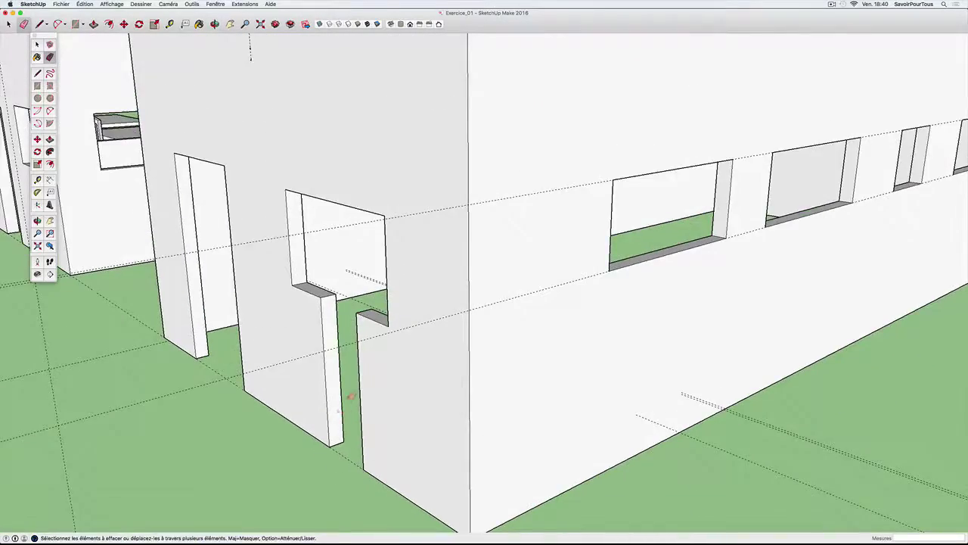
pyautogui.scroll(-3, 376, 413)
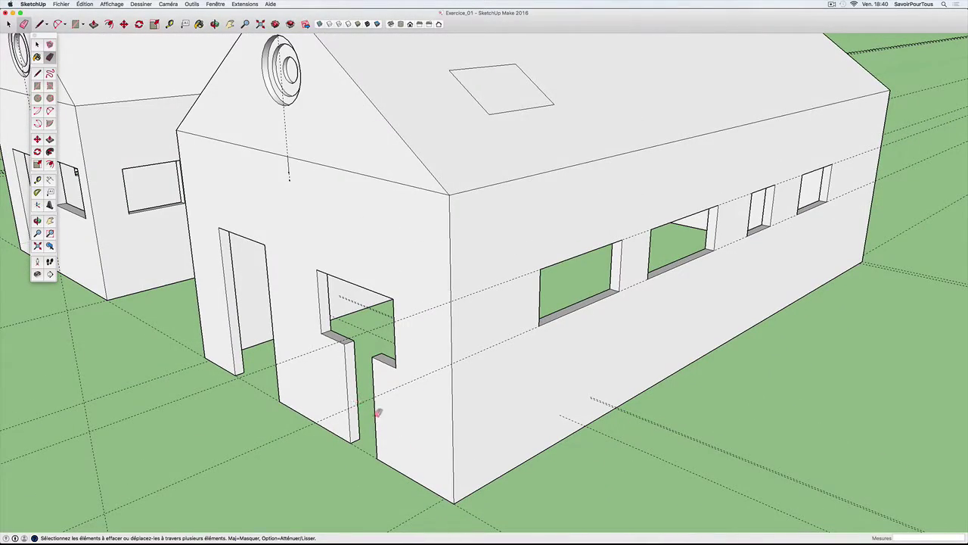
pyautogui.scroll(-3, 363, 414)
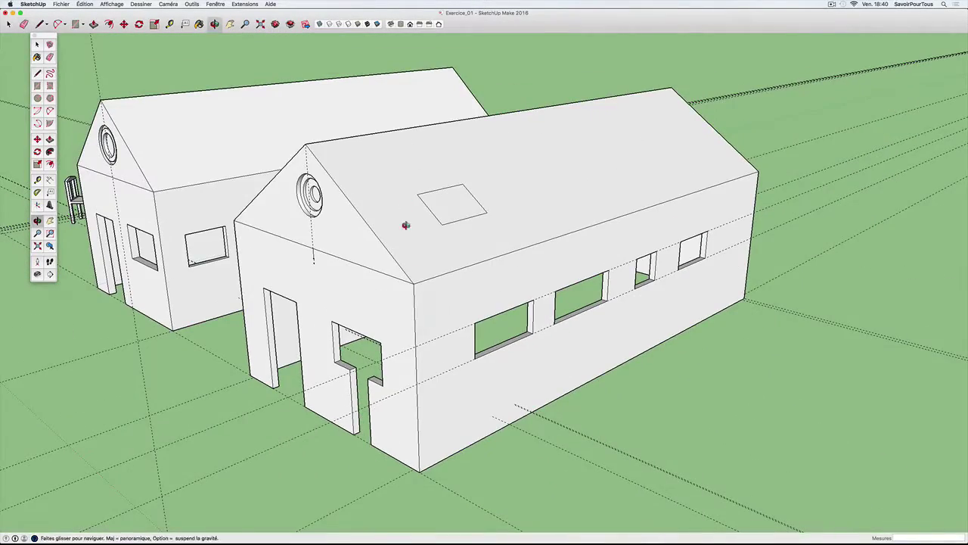
pyautogui.moveTo(406, 225); pyautogui.dragTo(449, 242, button='middle')
pyautogui.scroll(-2, 454, 241)
pyautogui.moveTo(464, 318); pyautogui.dragTo(525, 388, button='middle')
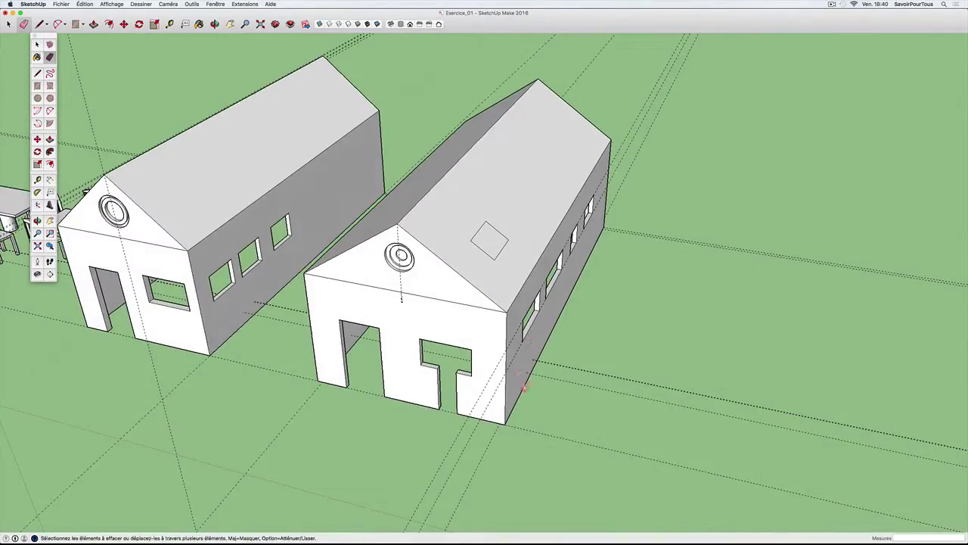
pyautogui.scroll(2, 571, 393)
pyautogui.scroll(2, 568, 290)
pyautogui.scroll(-3, 506, 297)
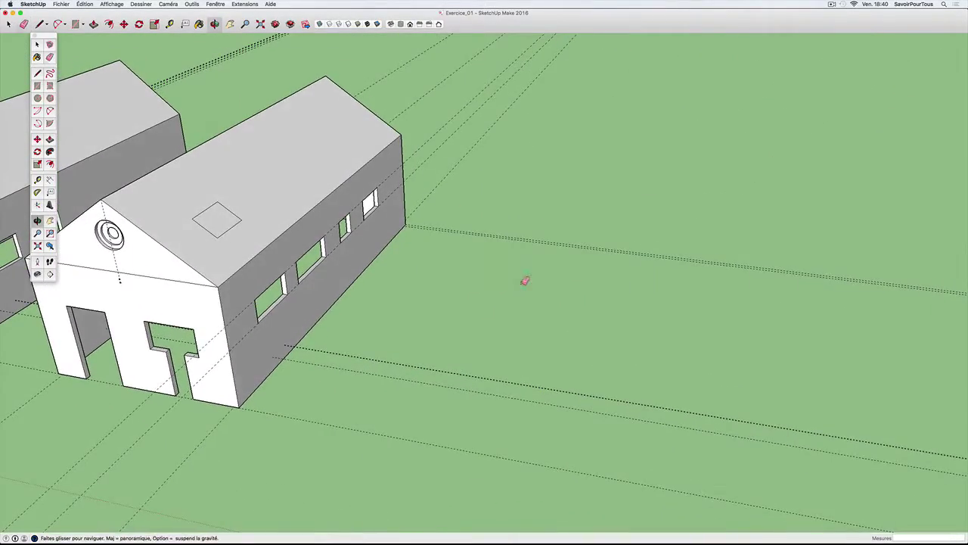
pyautogui.moveTo(389, 313); pyautogui.dragTo(695, 305, button='middle')
pyautogui.moveTo(564, 322)
pyautogui.mouseDown(button='middle')
pyautogui.moveTo(598, 313)
pyautogui.moveTo(633, 341)
pyautogui.moveTo(735, 345)
pyautogui.mouseUp(button='middle')
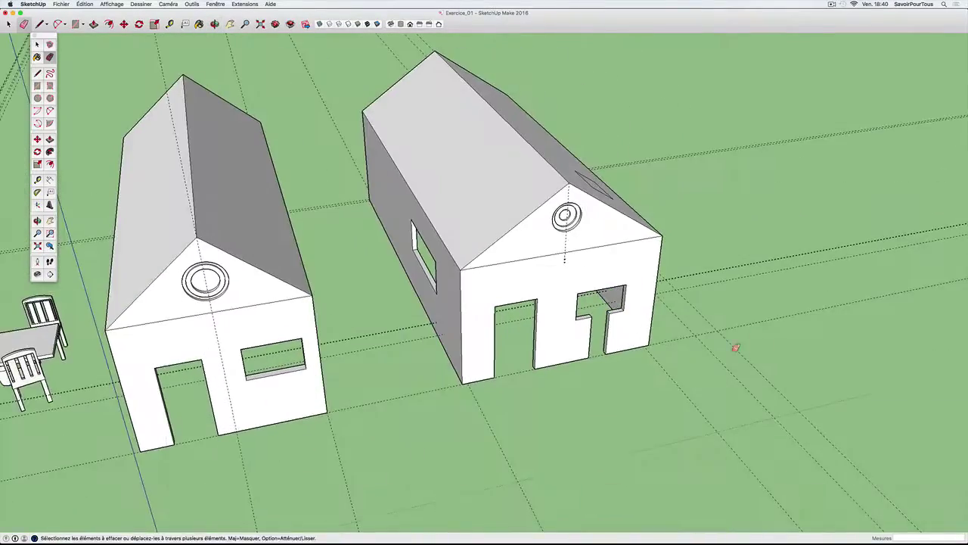
pyautogui.scroll(3, 508, 346)
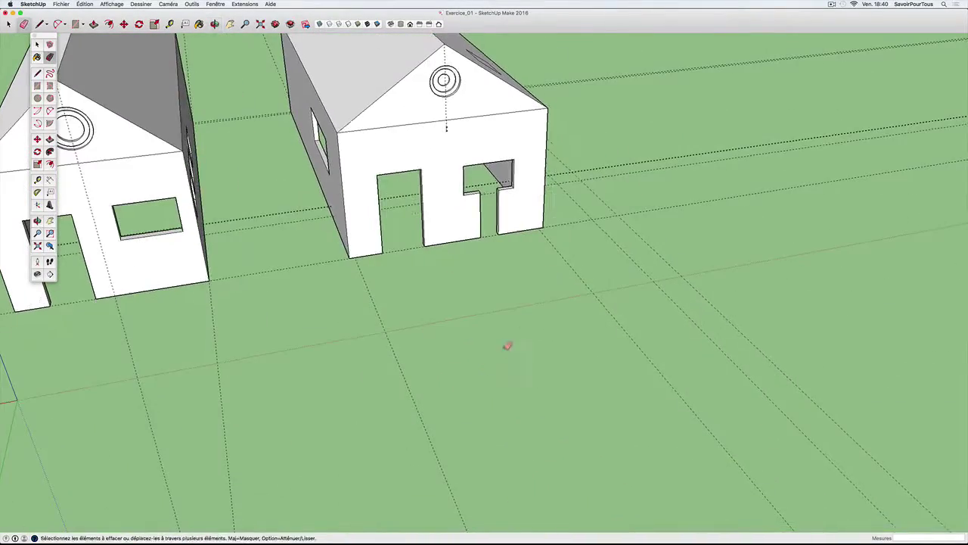
# Draw a 2-point arc on the ground and close it with a line into a half-disc face
pyautogui.press('a')
pyautogui.click(480, 381)
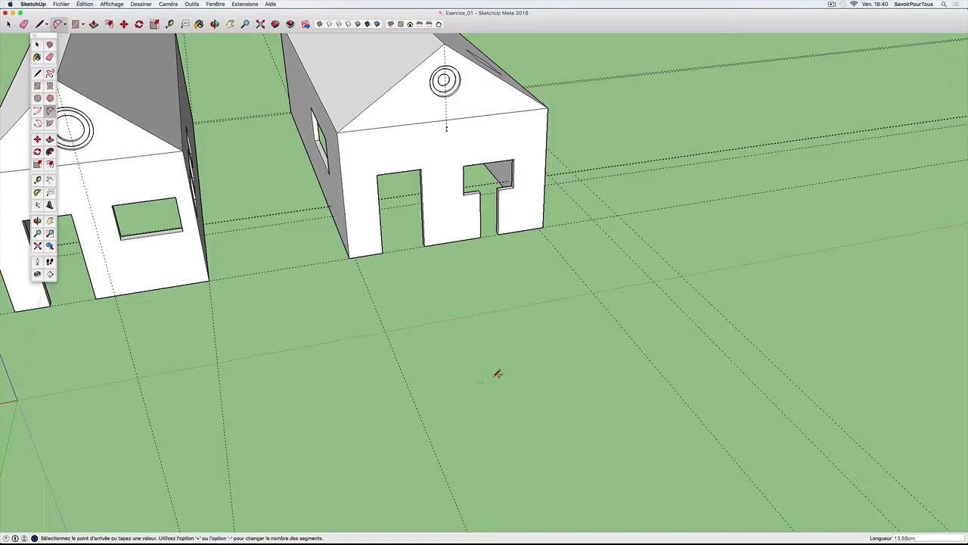
pyautogui.click(599, 360)
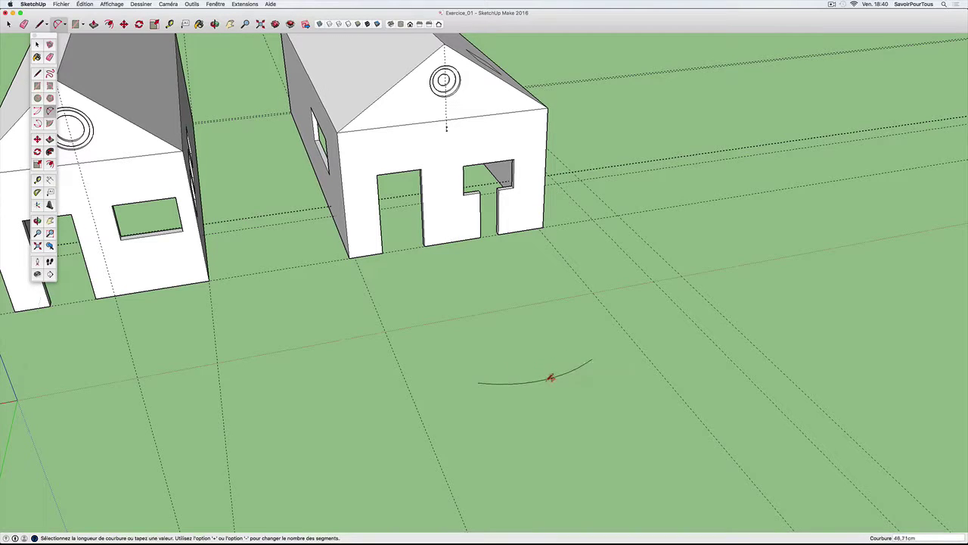
pyautogui.click(553, 384)
pyautogui.press('l')
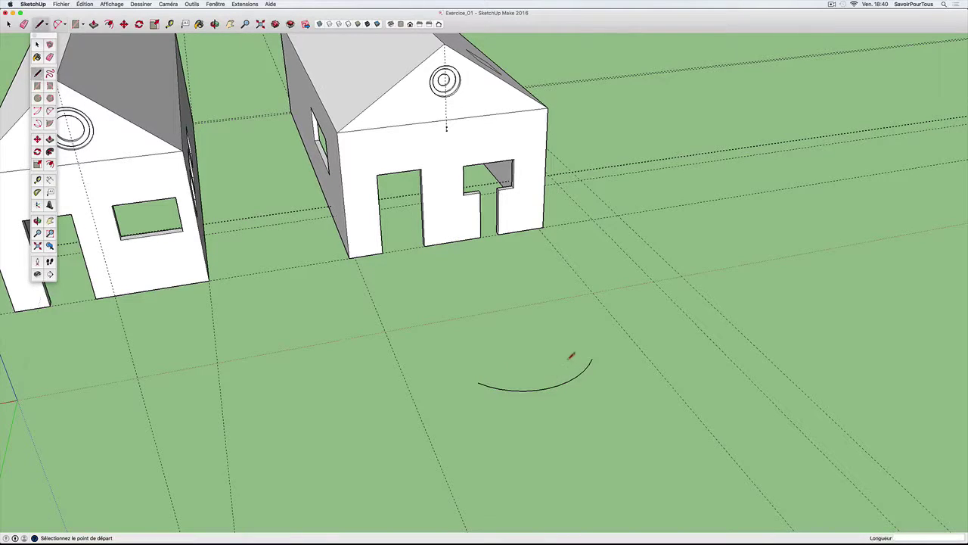
pyautogui.click(592, 358)
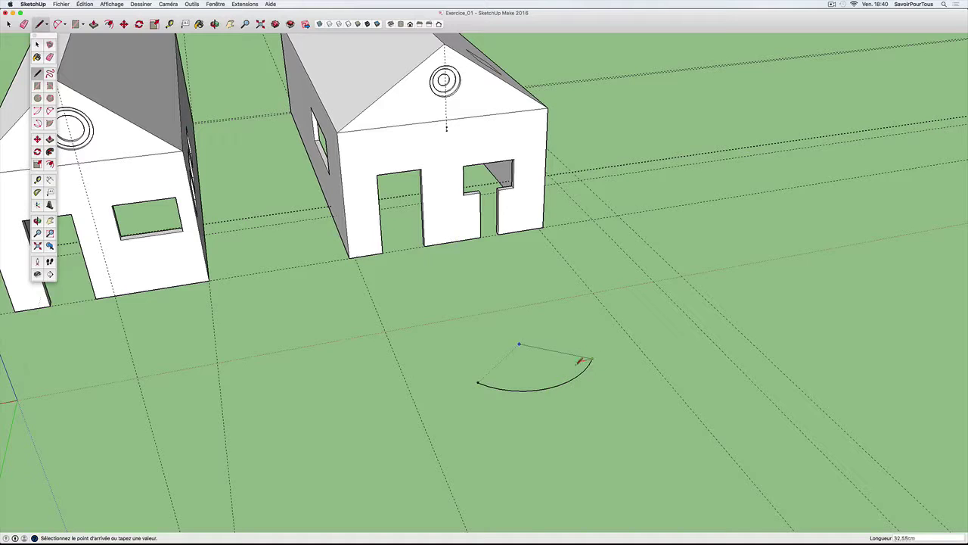
pyautogui.click(477, 382)
pyautogui.moveTo(521, 387); pyautogui.dragTo(604, 353, button='middle')
# Pull the half-disc up 342.88 cm into a curved wall and inspect it
pyautogui.press('p')
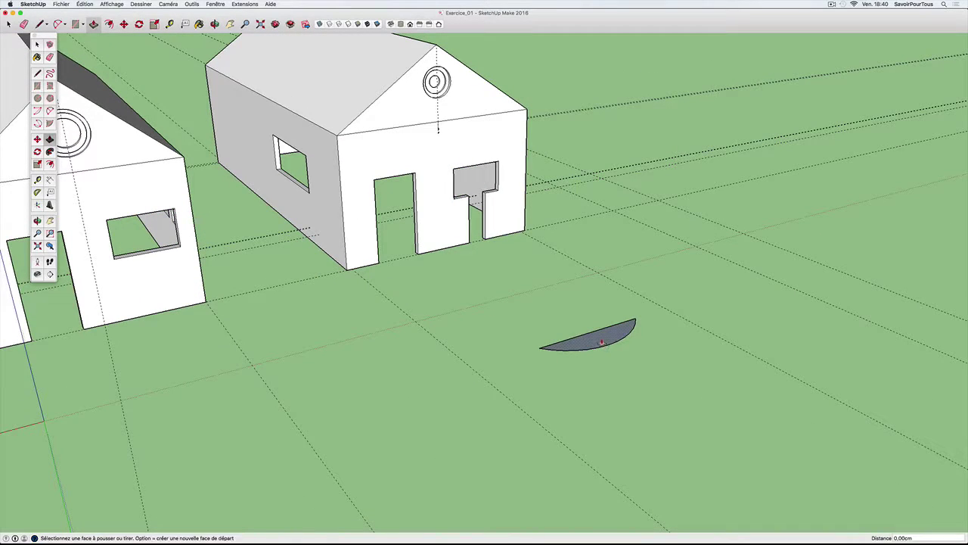
pyautogui.click(620, 333)
pyautogui.moveTo(609, 243); pyautogui.dragTo(510, 268, button='middle')
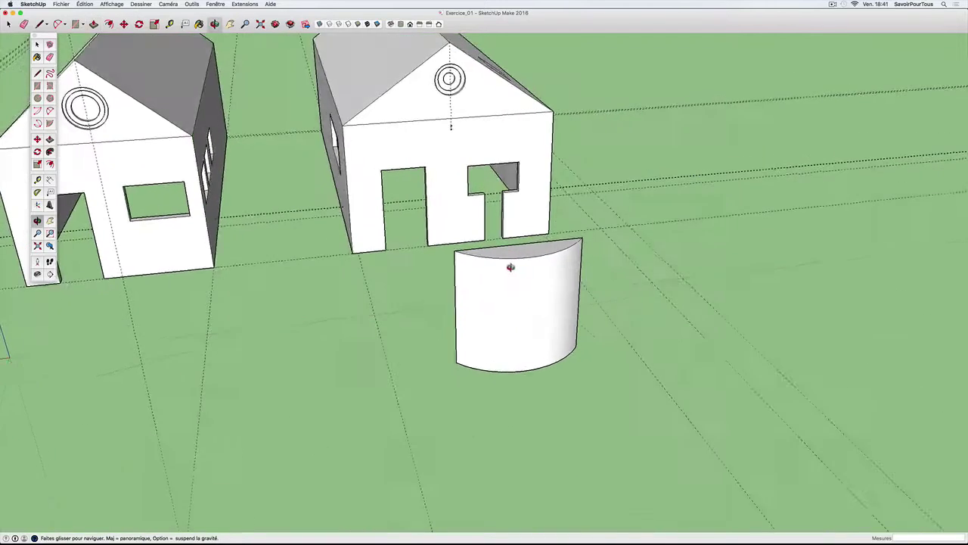
pyautogui.scroll(3, 510, 268)
pyautogui.scroll(3, 521, 315)
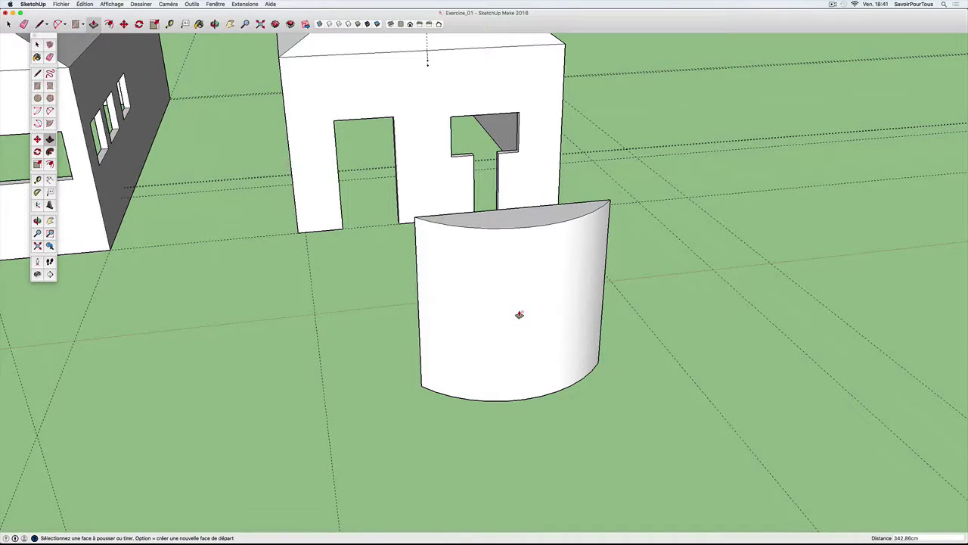
pyautogui.scroll(2, 519, 314)
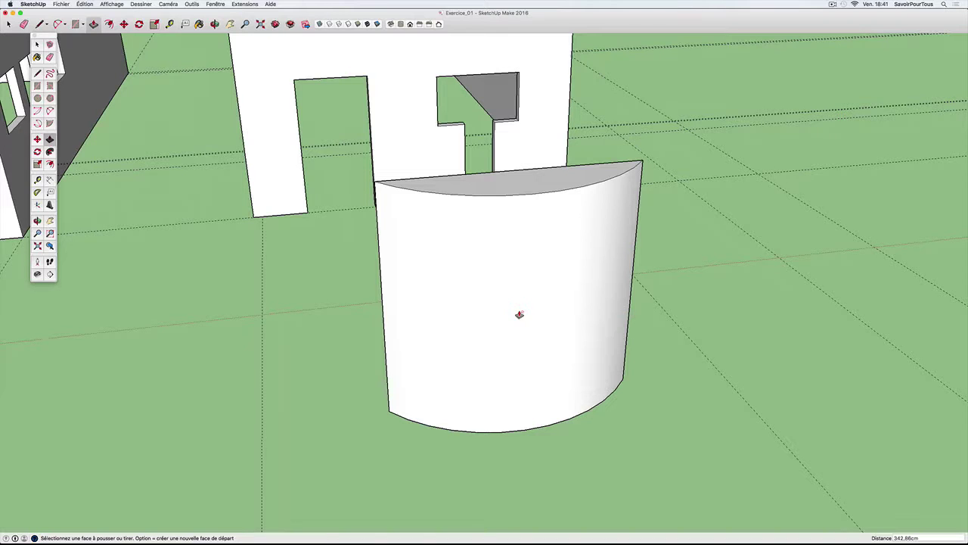
pyautogui.scroll(-2, 519, 314)
pyautogui.scroll(3, 519, 314)
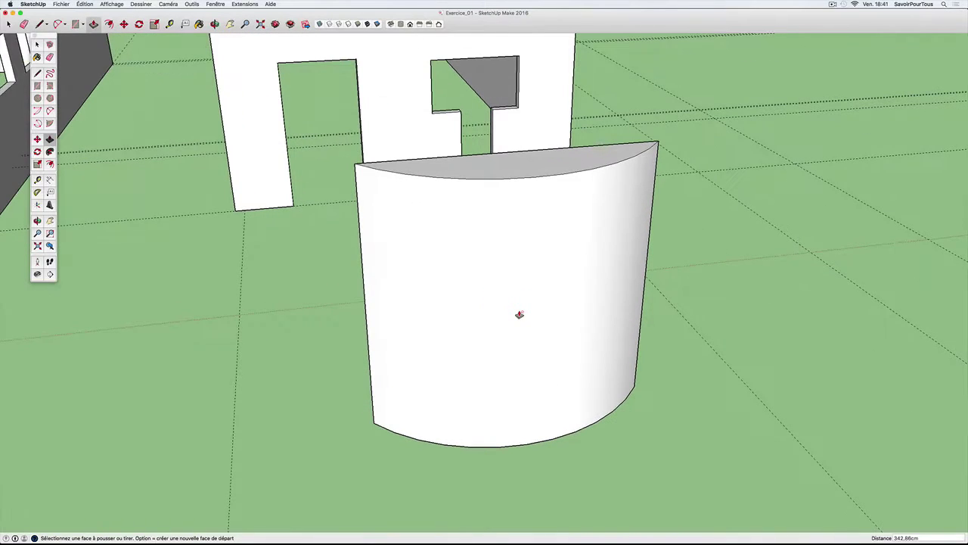
pyautogui.scroll(-1, 519, 314)
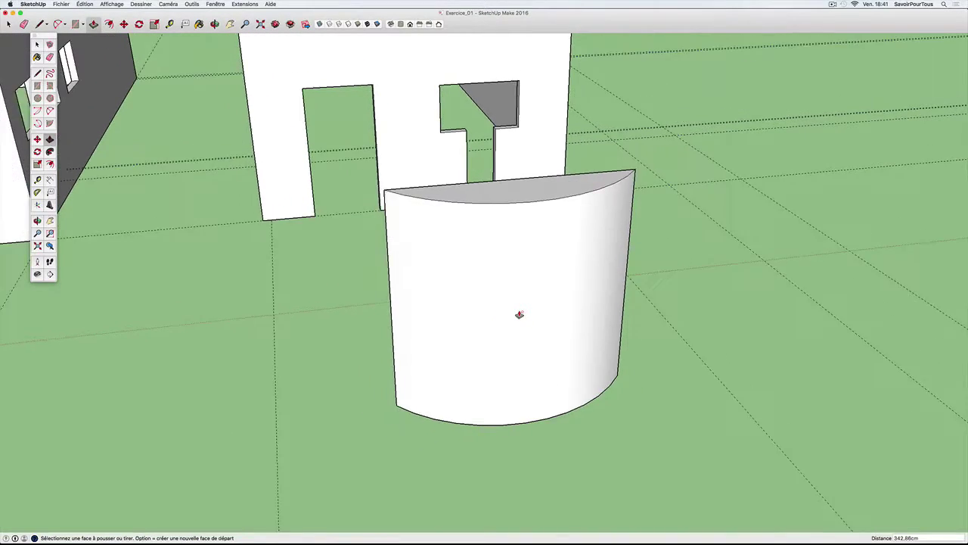
pyautogui.scroll(-1, 519, 314)
pyautogui.scroll(-1, 522, 313)
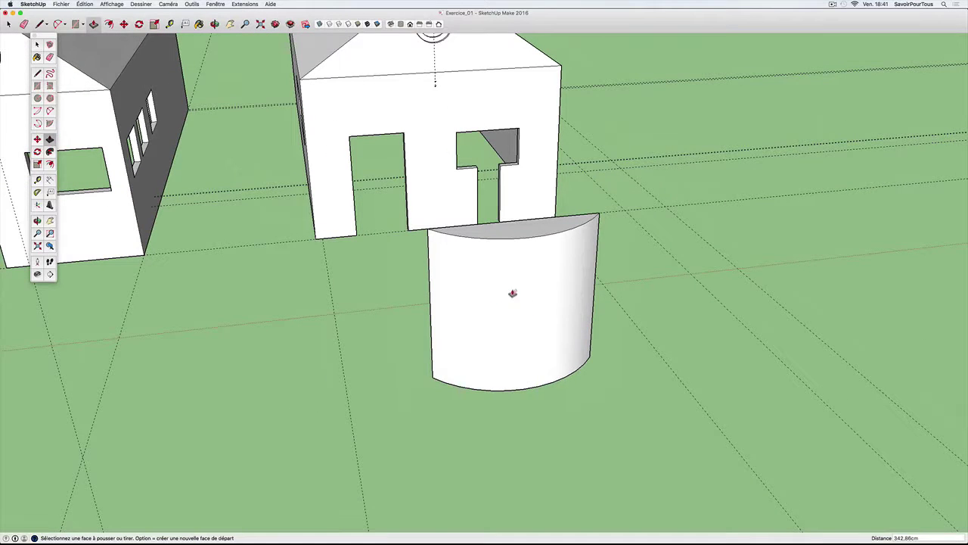
pyautogui.scroll(-2, 447, 295)
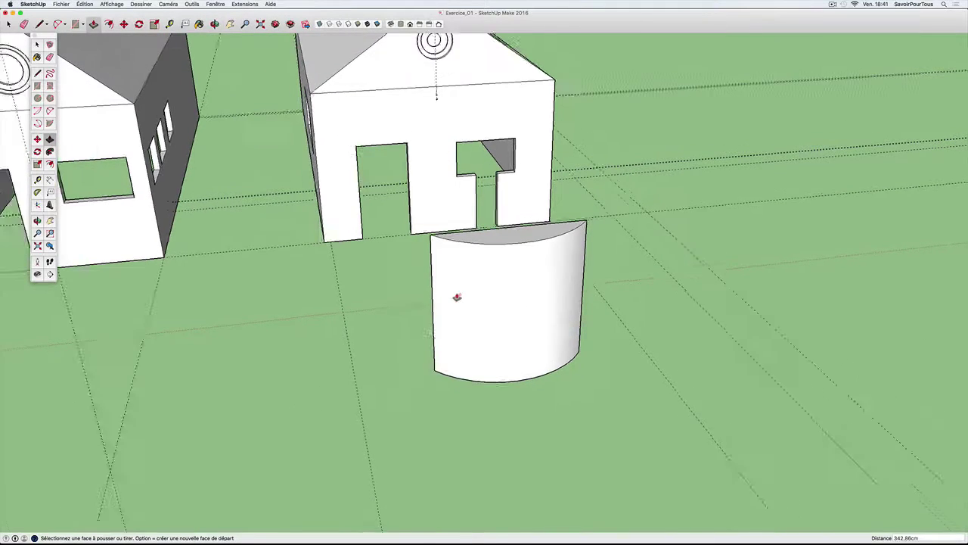
# Orbit out over the whole scene, choose Paint Bucket, and move the Couleurs window aside
pyautogui.moveTo(529, 288)
pyautogui.mouseDown(button='middle')
pyautogui.moveTo(439, 310)
pyautogui.moveTo(555, 326)
pyautogui.moveTo(701, 328)
pyautogui.moveTo(812, 300)
pyautogui.moveTo(532, 314)
pyautogui.moveTo(338, 308)
pyautogui.moveTo(432, 302)
pyautogui.moveTo(324, 298)
pyautogui.moveTo(307, 270)
pyautogui.moveTo(401, 310)
pyautogui.moveTo(497, 324)
pyautogui.moveTo(446, 329)
pyautogui.mouseUp(button='middle')
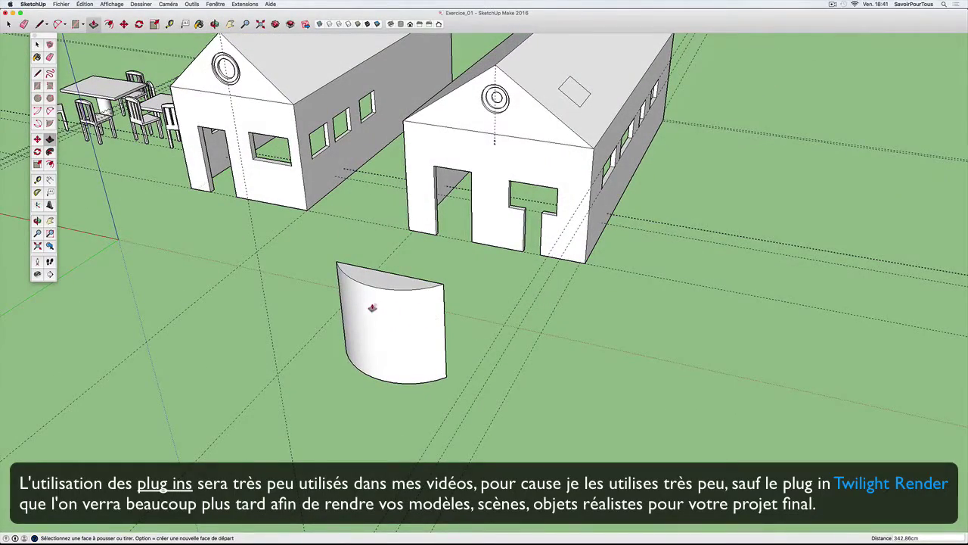
pyautogui.moveTo(373, 307)
pyautogui.mouseDown(button='middle')
pyautogui.moveTo(588, 320)
pyautogui.moveTo(683, 288)
pyautogui.moveTo(549, 304)
pyautogui.moveTo(532, 296)
pyautogui.moveTo(637, 298)
pyautogui.moveTo(666, 318)
pyautogui.moveTo(620, 333)
pyautogui.moveTo(640, 339)
pyautogui.moveTo(589, 331)
pyautogui.moveTo(611, 343)
pyautogui.mouseUp(button='middle')
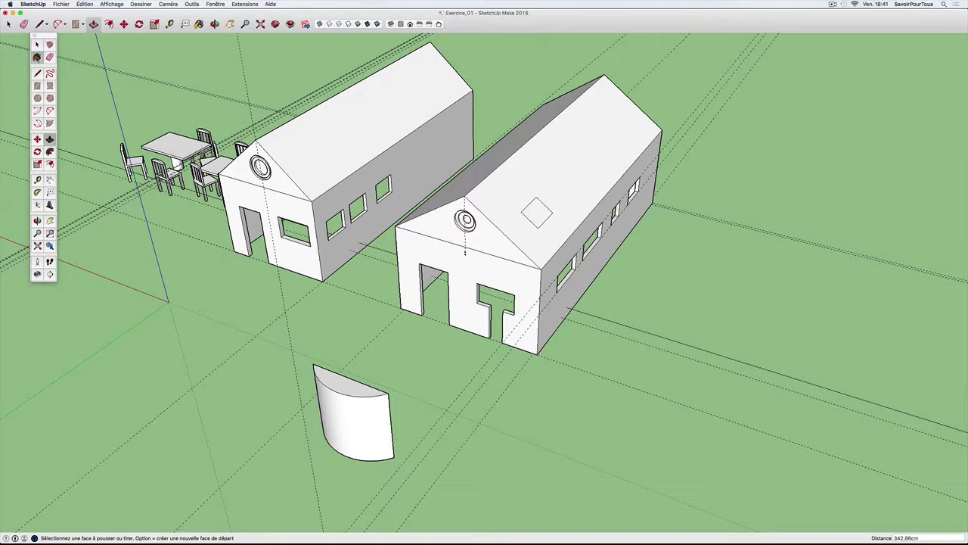
pyautogui.click(36, 56)
pyautogui.moveTo(329, 195); pyautogui.dragTo(843, 172)
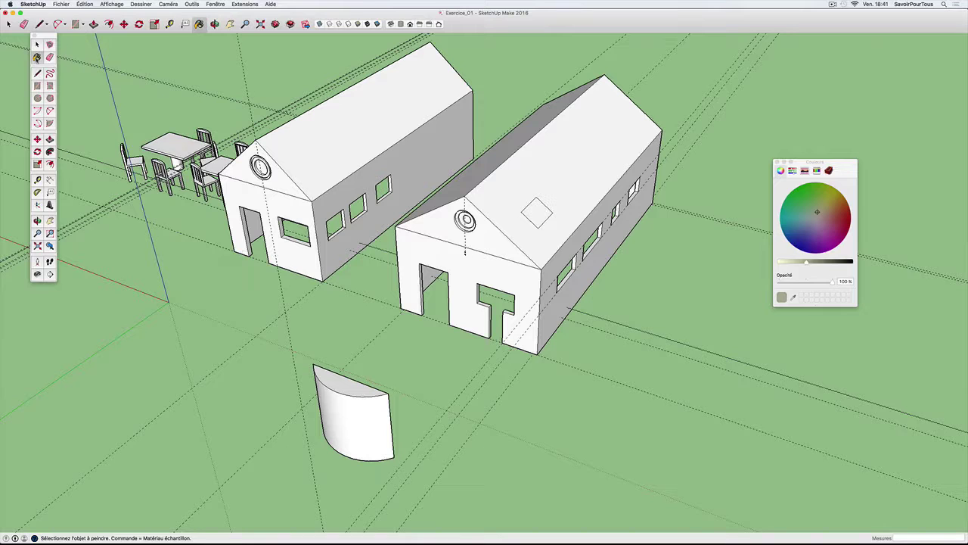
# Paint both slopes of the right house's roof with the Bordeaux crayon colour
pyautogui.press('b')
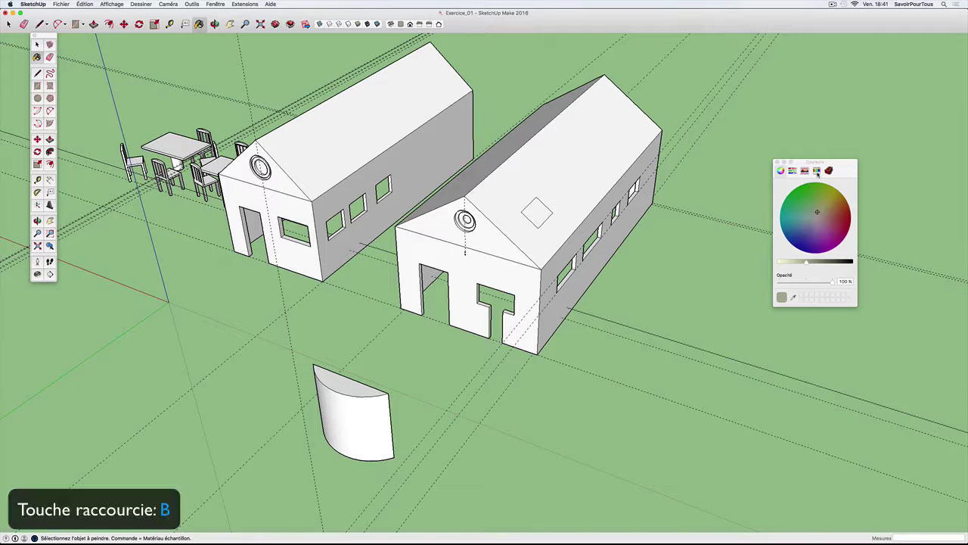
pyautogui.scroll(1, 687, 199)
pyautogui.scroll(3, 610, 205)
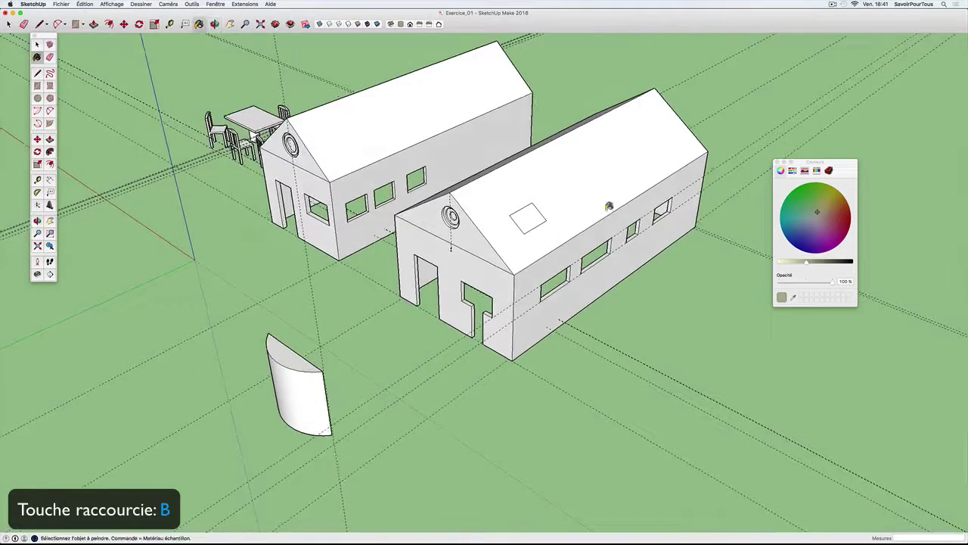
pyautogui.scroll(3, 599, 207)
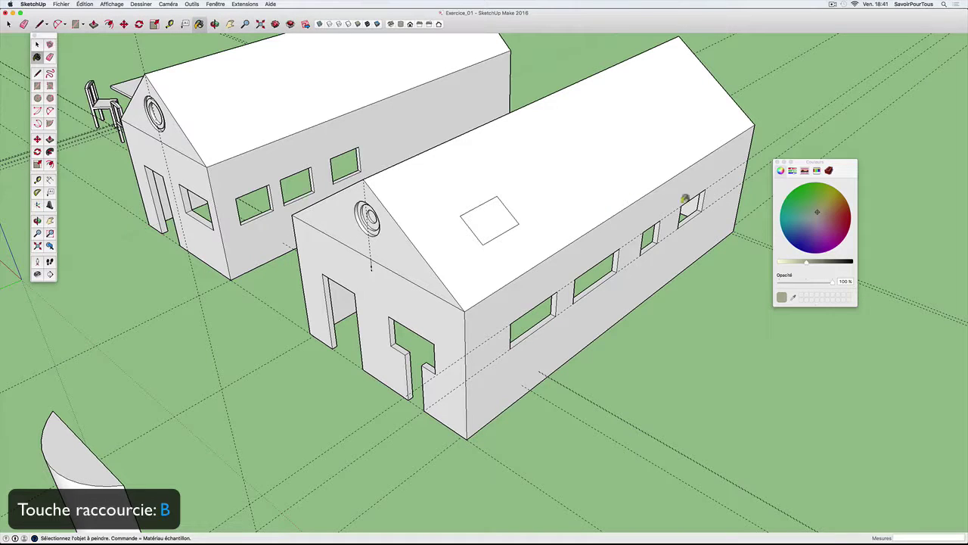
pyautogui.click(841, 220)
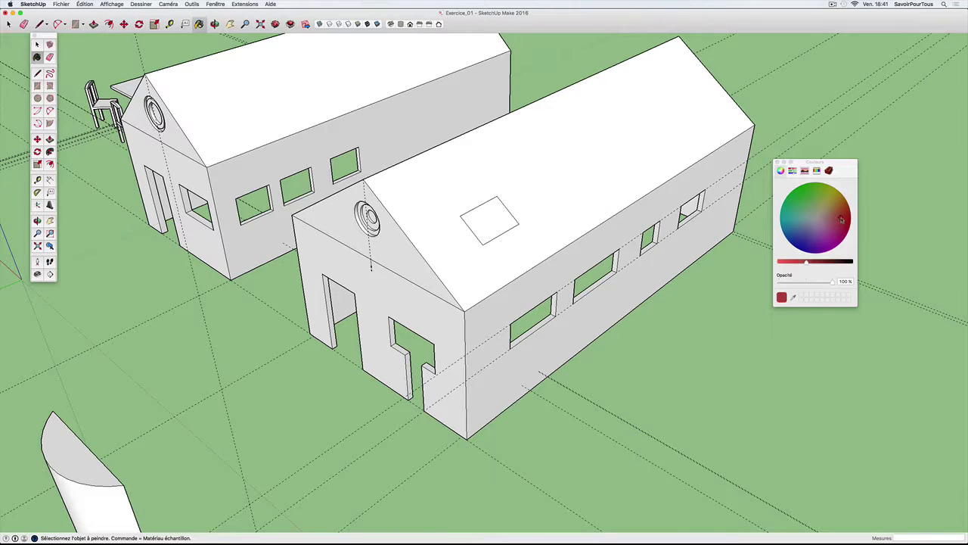
pyautogui.click(817, 171)
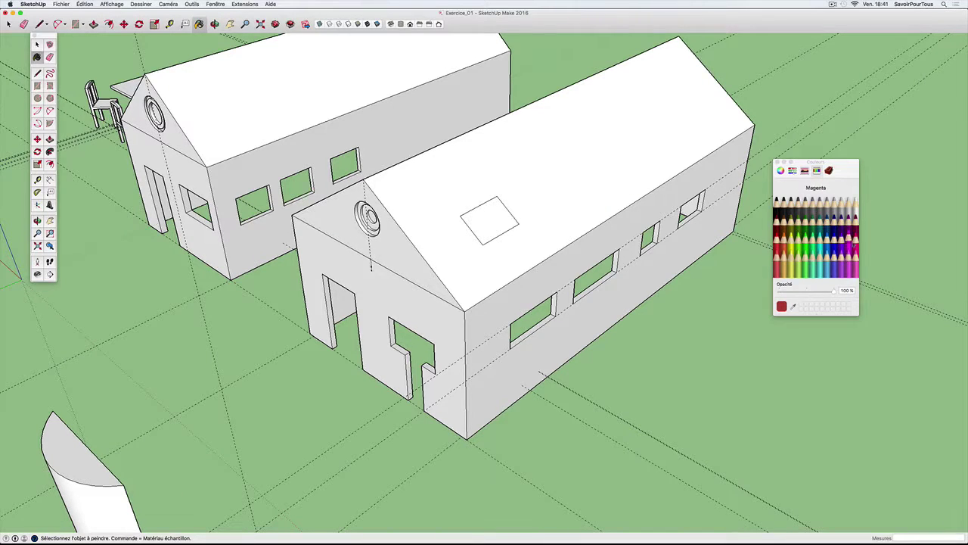
pyautogui.click(855, 223)
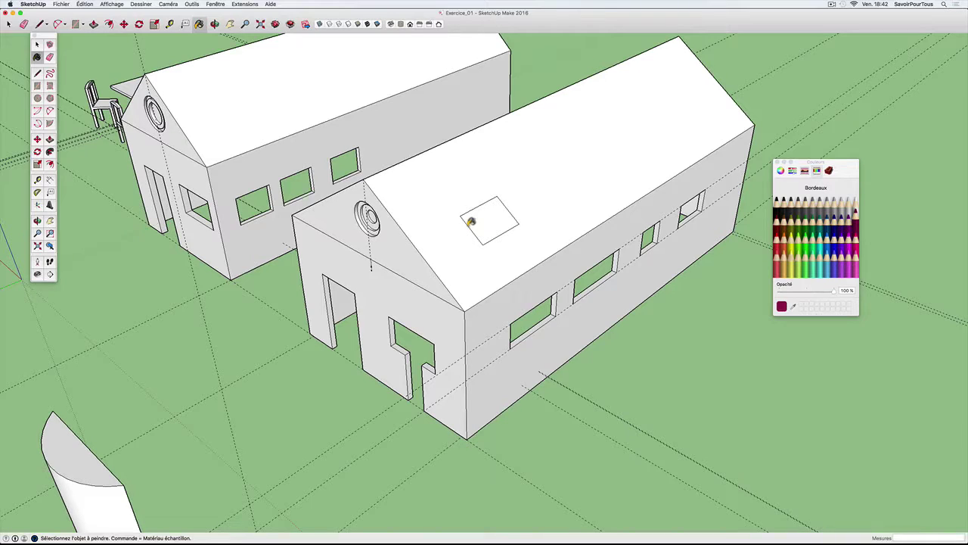
pyautogui.click(458, 190)
pyautogui.moveTo(424, 194)
pyautogui.mouseDown(button='middle')
pyautogui.moveTo(618, 223)
pyautogui.moveTo(462, 197)
pyautogui.moveTo(511, 181)
pyautogui.moveTo(501, 216)
pyautogui.moveTo(529, 227)
pyautogui.mouseUp(button='middle')
pyautogui.click(458, 195)
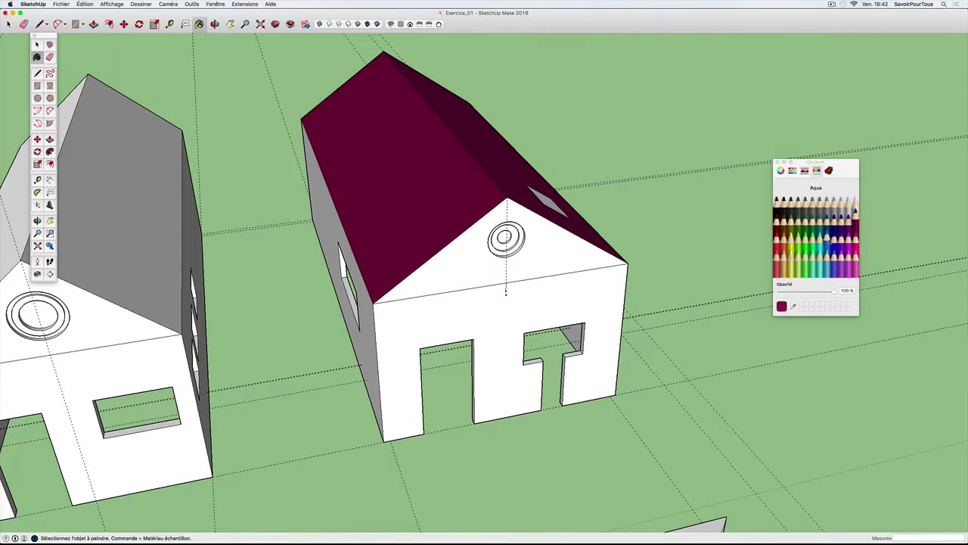
# Paint the front, side and end walls of that house Aqua blue
pyautogui.click(828, 239)
pyautogui.moveTo(560, 311)
pyautogui.mouseDown(button='middle')
pyautogui.moveTo(590, 280)
pyautogui.moveTo(489, 320)
pyautogui.mouseUp(button='middle')
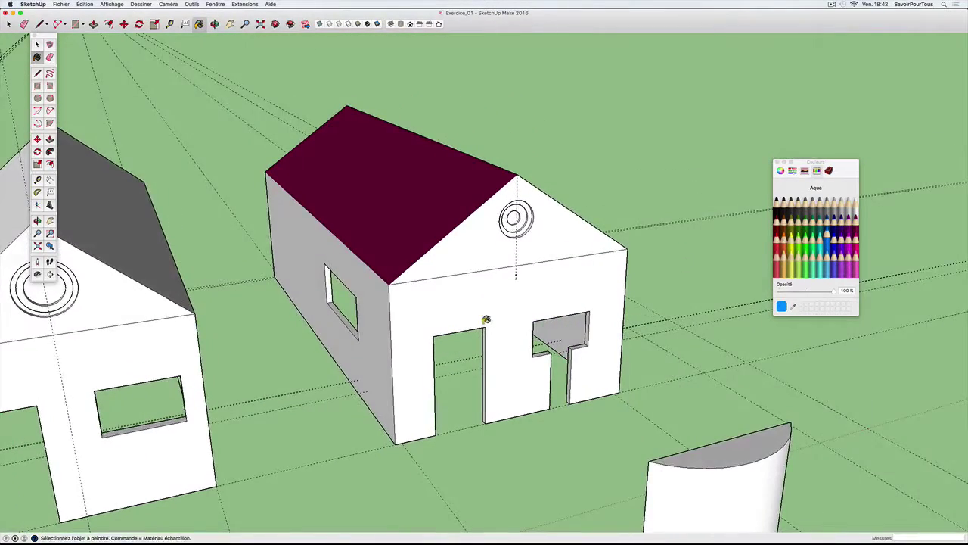
pyautogui.scroll(3, 503, 305)
pyautogui.click(370, 319)
pyautogui.click(331, 308)
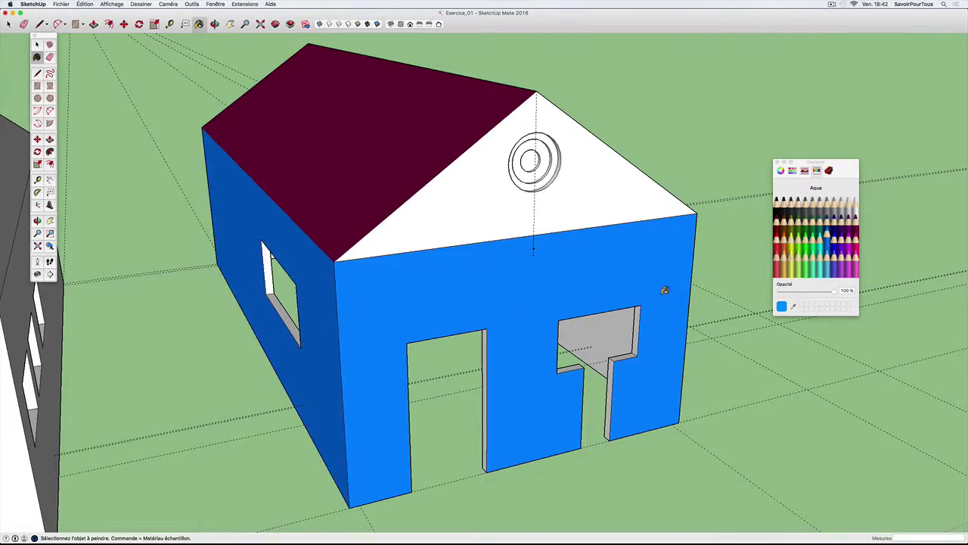
pyautogui.moveTo(663, 288)
pyautogui.mouseDown(button='middle')
pyautogui.moveTo(571, 310)
pyautogui.moveTo(391, 308)
pyautogui.moveTo(557, 341)
pyautogui.mouseUp(button='middle')
pyautogui.click(583, 305)
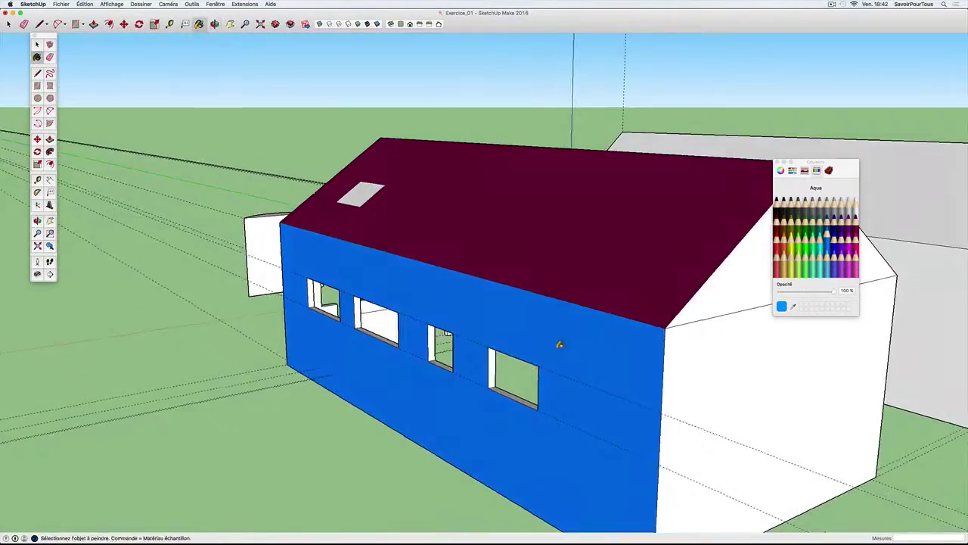
pyautogui.click(715, 358)
pyautogui.moveTo(369, 312)
pyautogui.mouseDown(button='middle')
pyautogui.moveTo(728, 358)
pyautogui.moveTo(651, 336)
pyautogui.moveTo(728, 346)
pyautogui.moveTo(669, 347)
pyautogui.mouseUp(button='middle')
# Paint the far and near table tops Mandarine orange
pyautogui.moveTo(393, 349); pyautogui.dragTo(452, 367, button='middle')
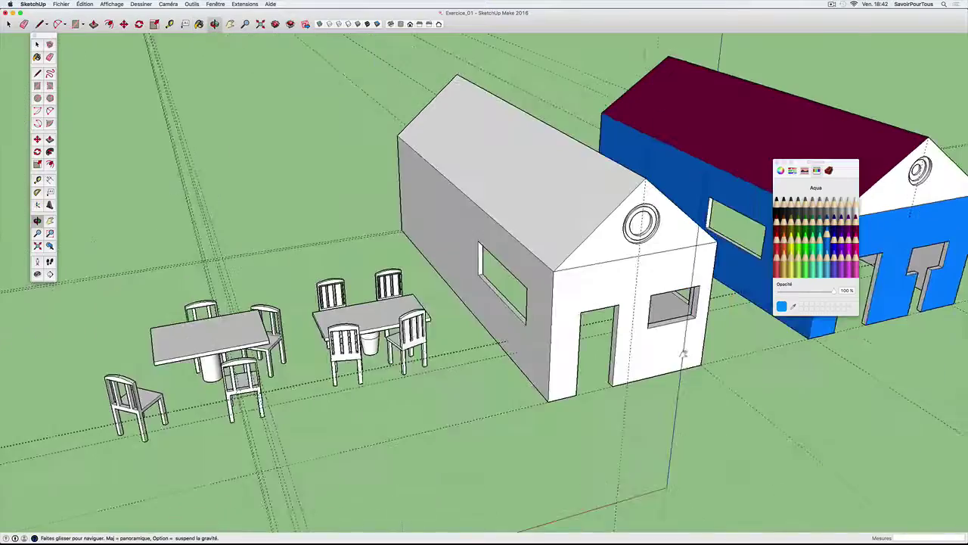
pyautogui.scroll(3, 454, 364)
pyautogui.moveTo(586, 360)
pyautogui.mouseDown(button='middle')
pyautogui.moveTo(628, 394)
pyautogui.moveTo(611, 378)
pyautogui.moveTo(666, 400)
pyautogui.moveTo(559, 411)
pyautogui.mouseUp(button='middle')
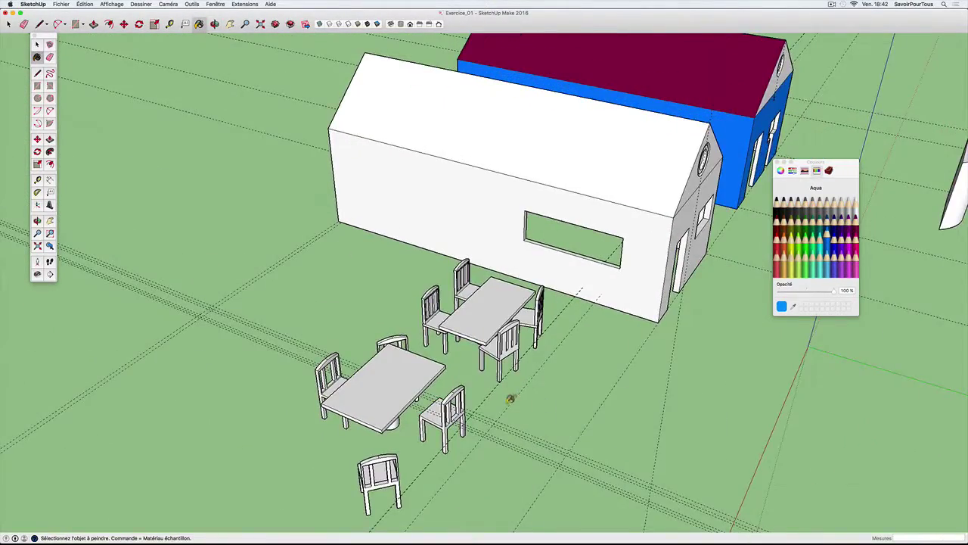
pyautogui.scroll(3, 512, 395)
pyautogui.scroll(-3, 507, 398)
pyautogui.moveTo(506, 398); pyautogui.dragTo(492, 388, button='middle')
pyautogui.scroll(3, 448, 291)
pyautogui.scroll(2, 447, 291)
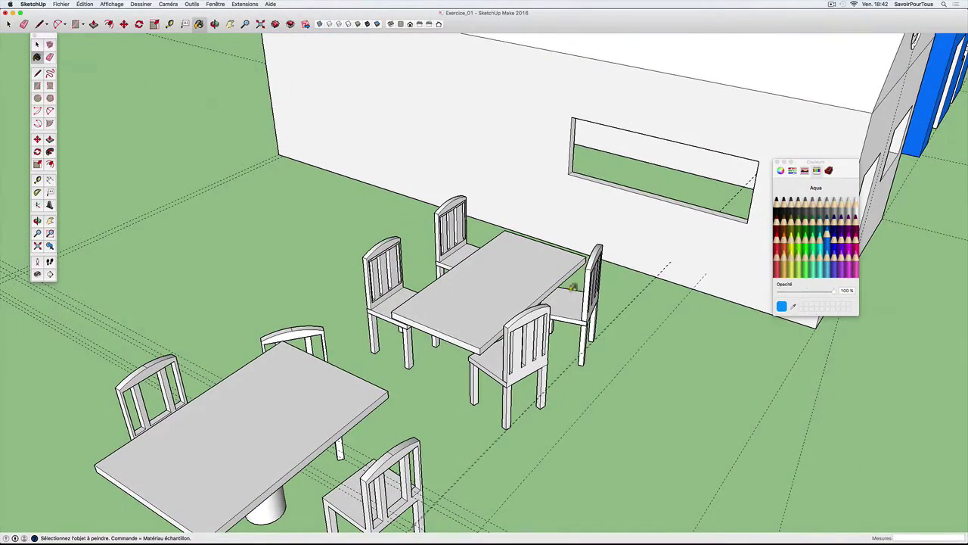
pyautogui.click(783, 236)
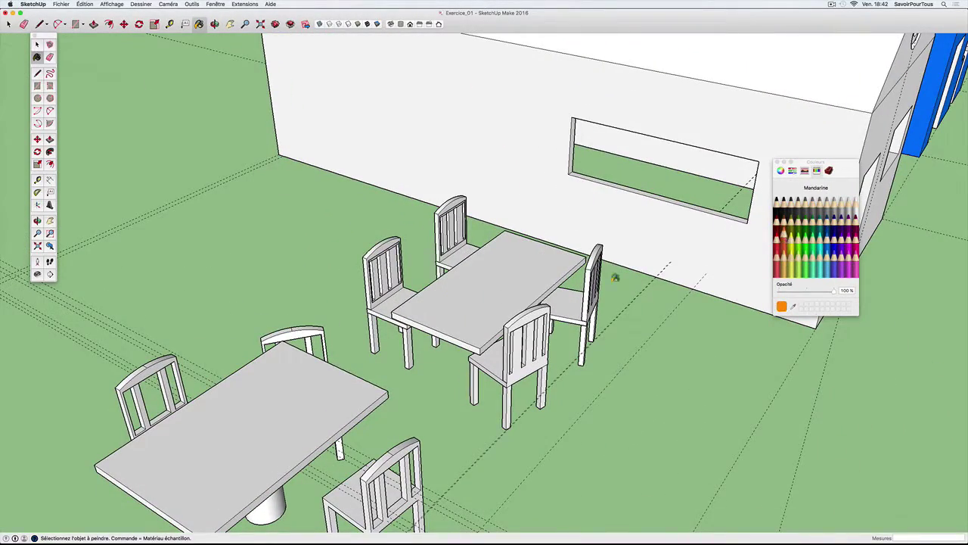
pyautogui.click(491, 298)
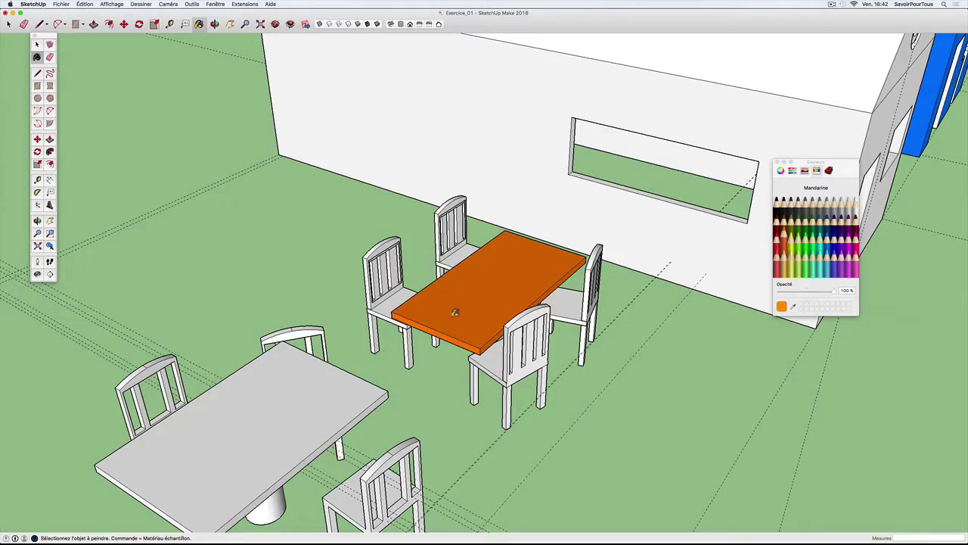
pyautogui.click(310, 386)
# Paint the four chairs around the near table Mandarine orange
pyautogui.moveTo(310, 386)
pyautogui.mouseDown(button='middle')
pyautogui.moveTo(360, 307)
pyautogui.moveTo(416, 306)
pyautogui.mouseUp(button='middle')
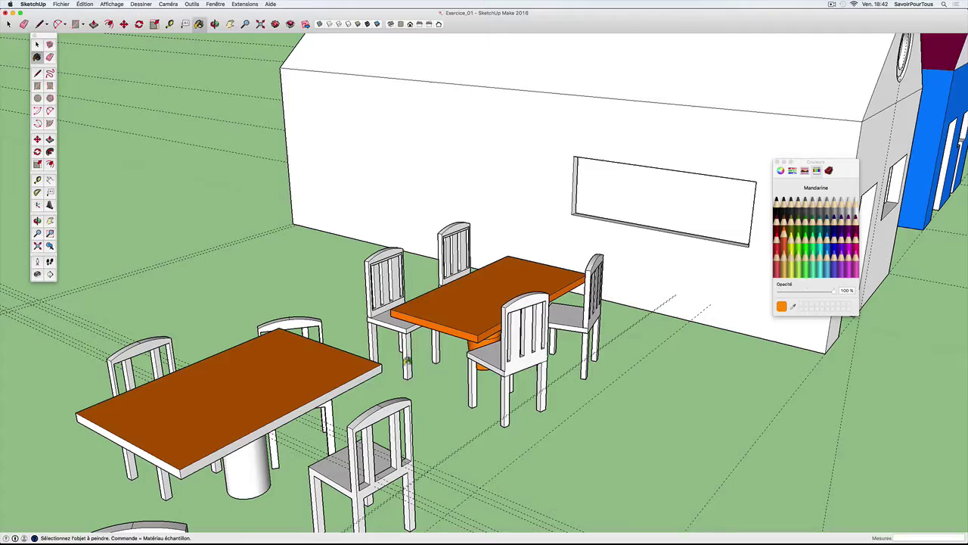
pyautogui.moveTo(384, 414)
pyautogui.mouseDown(button='middle')
pyautogui.moveTo(400, 408)
pyautogui.moveTo(325, 411)
pyautogui.mouseUp(button='middle')
pyautogui.click(382, 412)
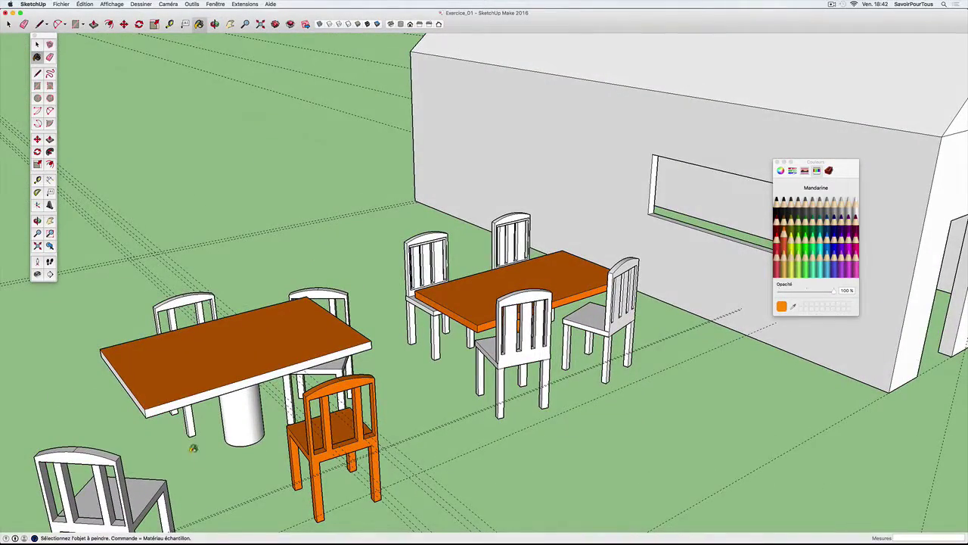
pyautogui.click(144, 482)
pyautogui.moveTo(158, 472); pyautogui.dragTo(485, 481, button='middle')
pyautogui.click(505, 479)
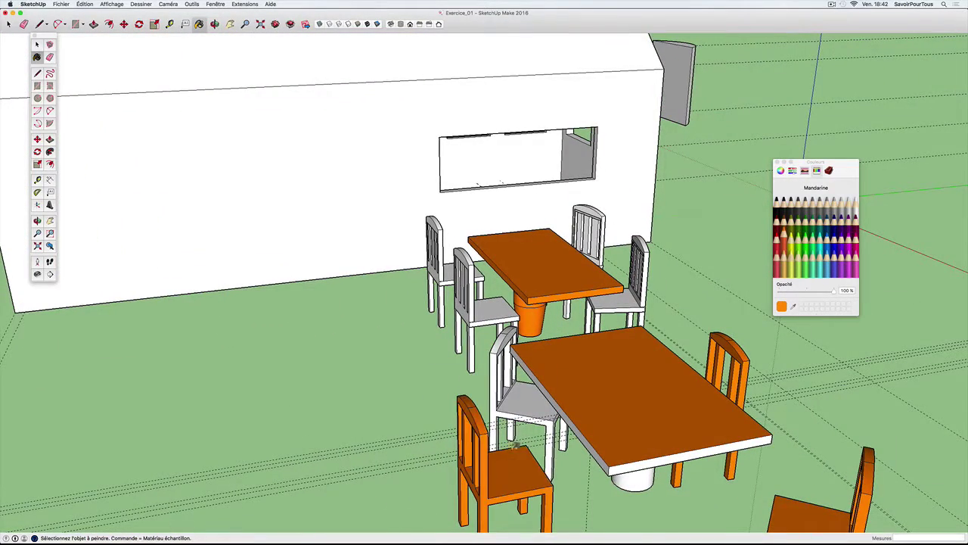
pyautogui.click(526, 401)
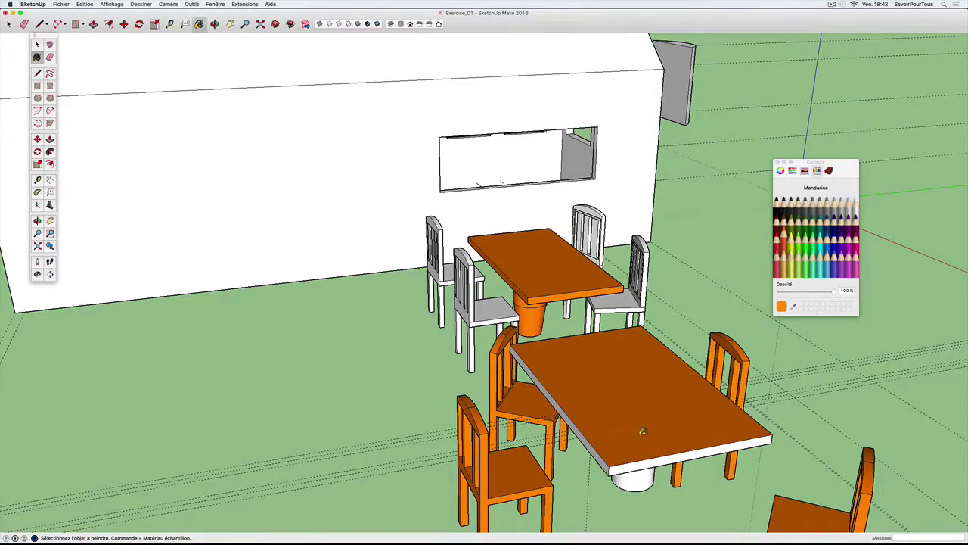
# Paint the near table's pedestal and table-top edge Banane yellow
pyautogui.moveTo(642, 431); pyautogui.dragTo(800, 318, button='middle')
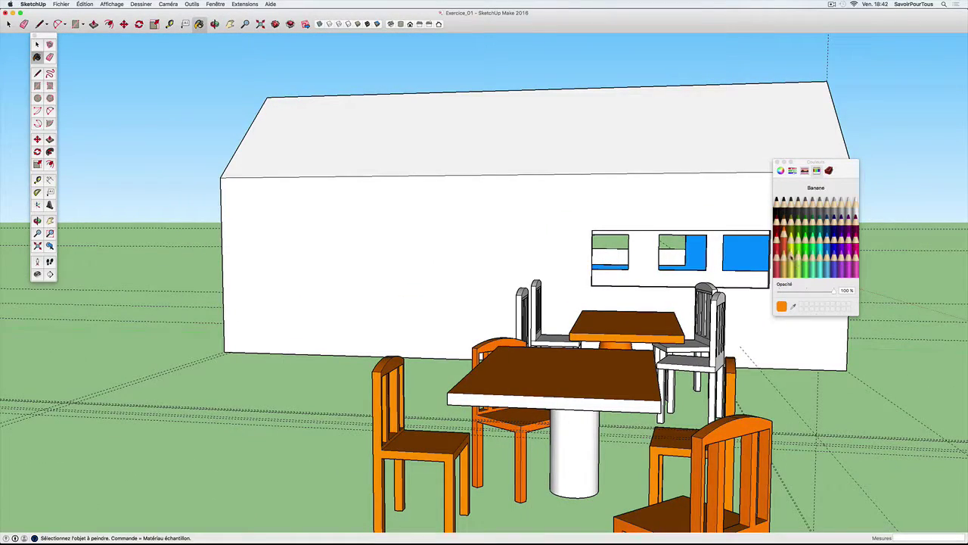
pyautogui.click(790, 257)
pyautogui.click(590, 426)
pyautogui.click(589, 404)
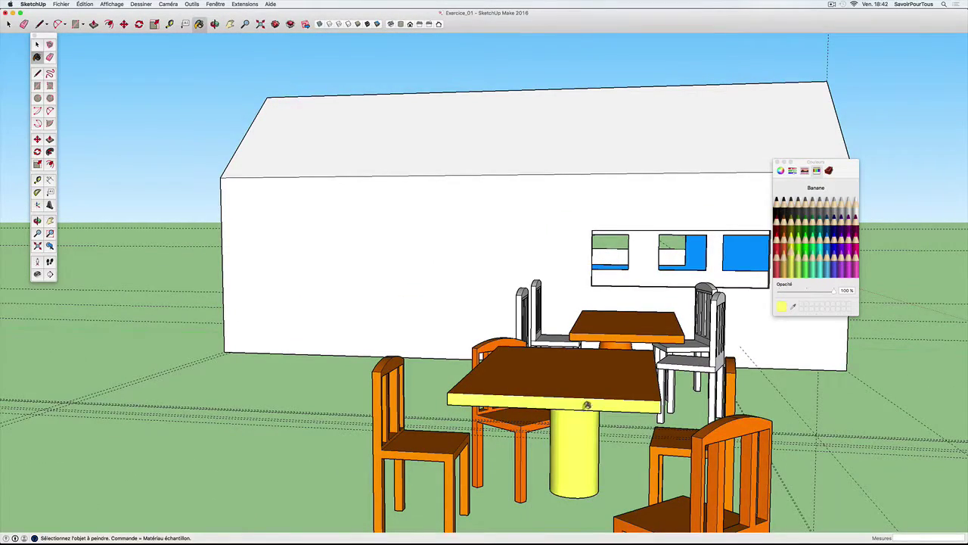
pyautogui.moveTo(588, 404)
pyautogui.mouseDown(button='middle')
pyautogui.moveTo(732, 342)
pyautogui.moveTo(540, 400)
pyautogui.moveTo(410, 359)
pyautogui.moveTo(480, 384)
pyautogui.moveTo(562, 374)
pyautogui.moveTo(489, 391)
pyautogui.moveTo(626, 389)
pyautogui.moveTo(588, 400)
pyautogui.moveTo(671, 363)
pyautogui.moveTo(623, 406)
pyautogui.mouseUp(button='middle')
pyautogui.scroll(-3, 540, 401)
pyautogui.scroll(-3, 504, 428)
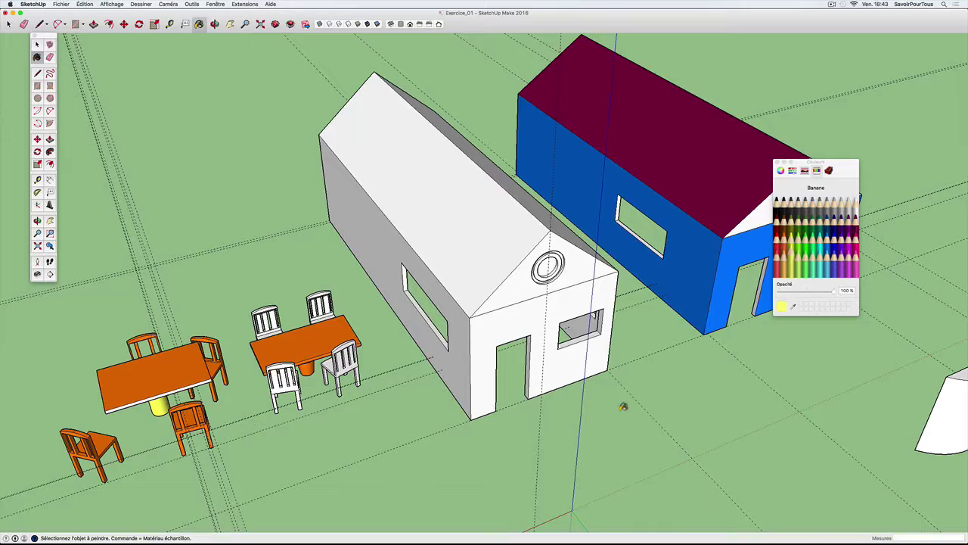
pyautogui.moveTo(487, 445); pyautogui.dragTo(541, 390, button='middle')
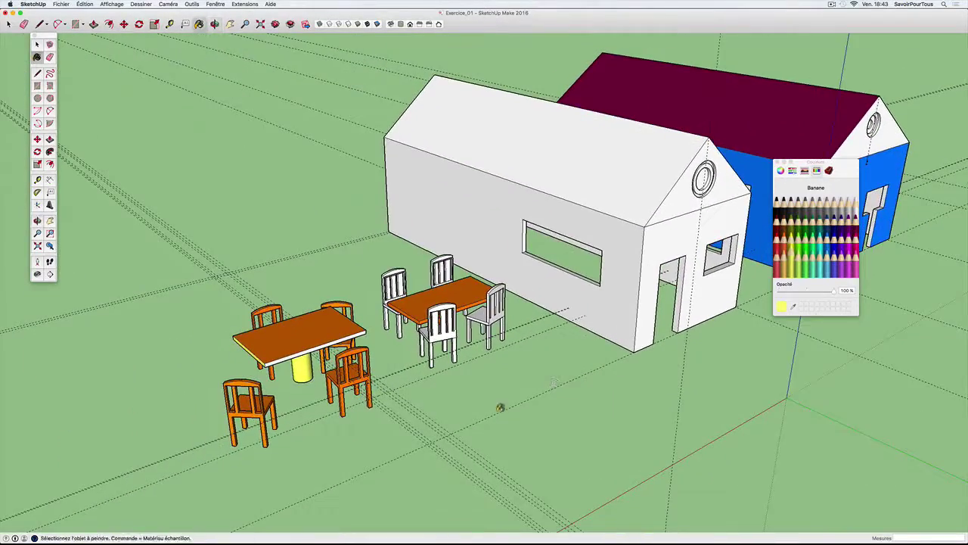
pyautogui.moveTo(541, 390)
pyautogui.mouseDown(button='middle')
pyautogui.moveTo(509, 407)
pyautogui.moveTo(530, 402)
pyautogui.mouseUp(button='middle')
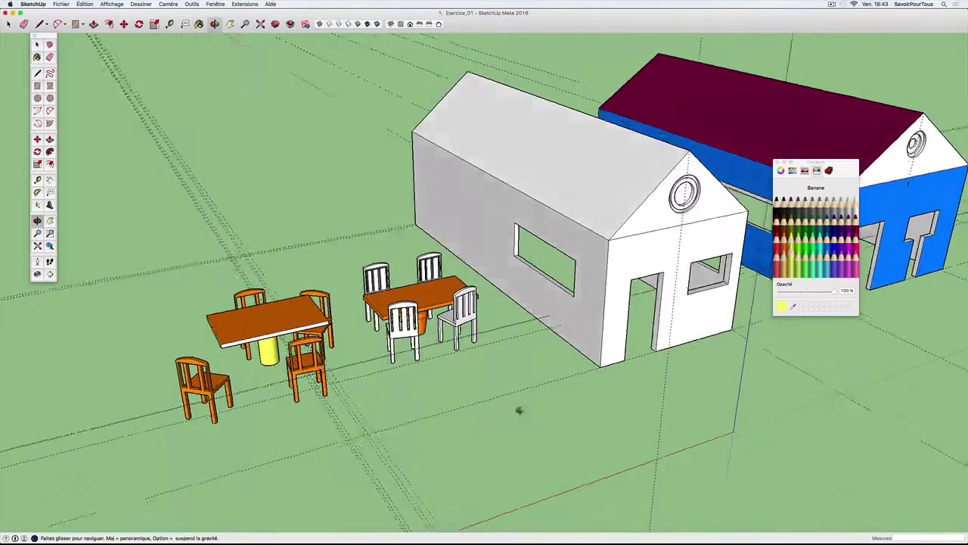
pyautogui.moveTo(661, 403)
pyautogui.mouseDown(button='middle')
pyautogui.moveTo(489, 407)
pyautogui.moveTo(605, 409)
pyautogui.mouseUp(button='middle')
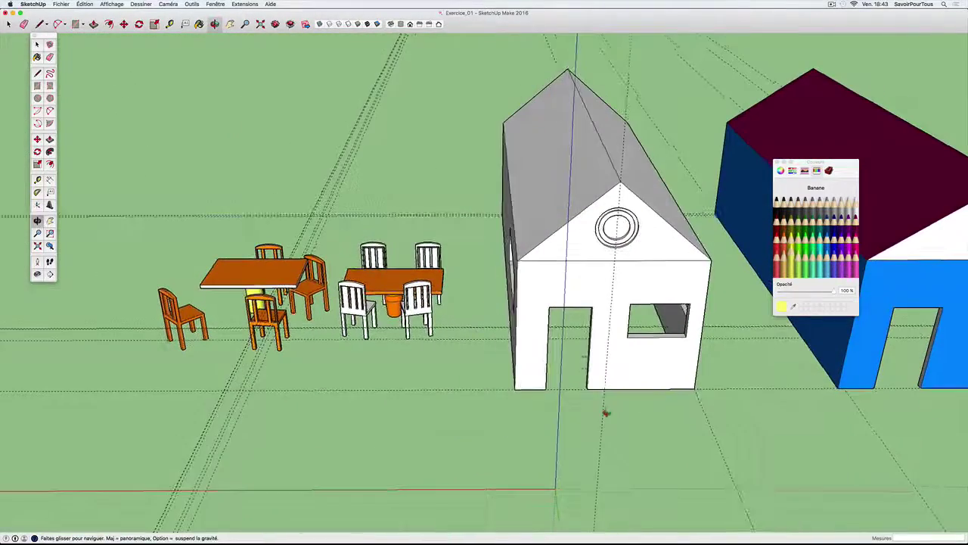